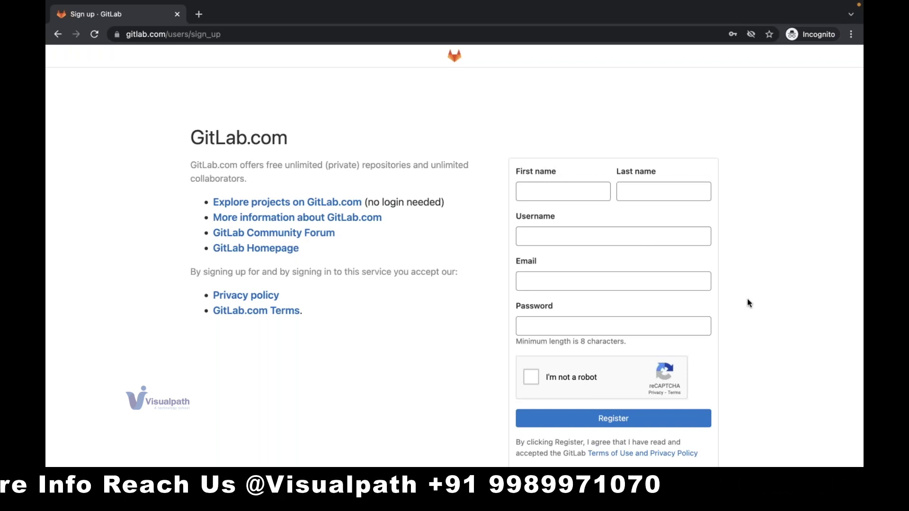
- Look over the GitLab sign-up page, including the registration fields and the alternative account providers
{"action": "scroll", "coordinate": [746, 303], "scroll_direction": "down", "scroll_amount": 5}
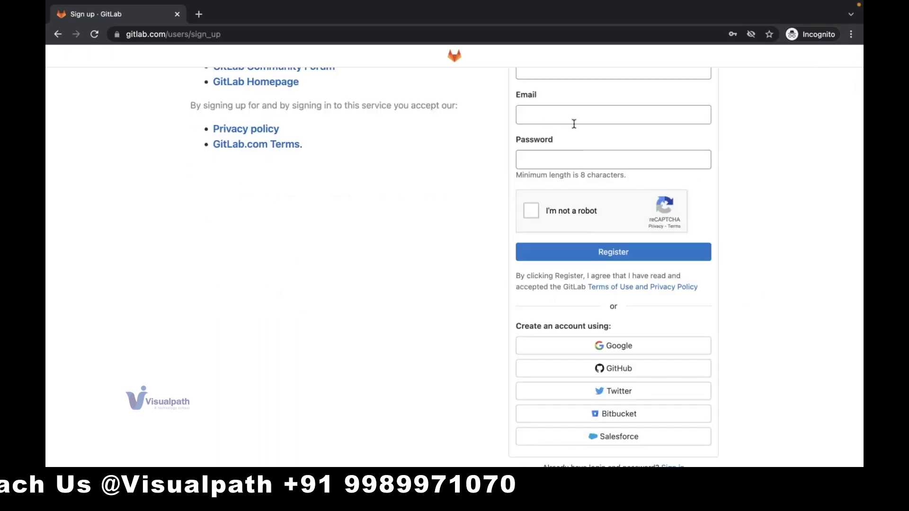
{"action": "scroll", "coordinate": [783, 191], "scroll_direction": "up", "scroll_amount": 5}
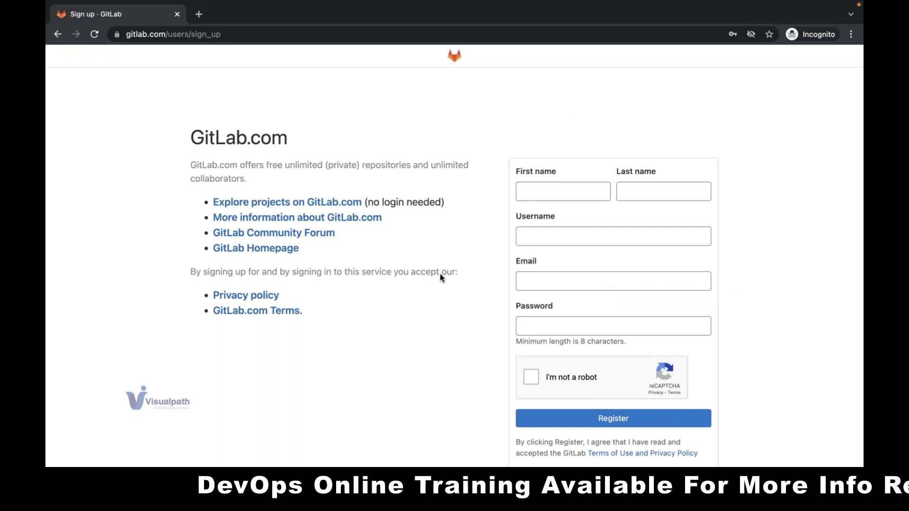
{"action": "scroll", "coordinate": [459, 364], "scroll_direction": "down", "scroll_amount": 4}
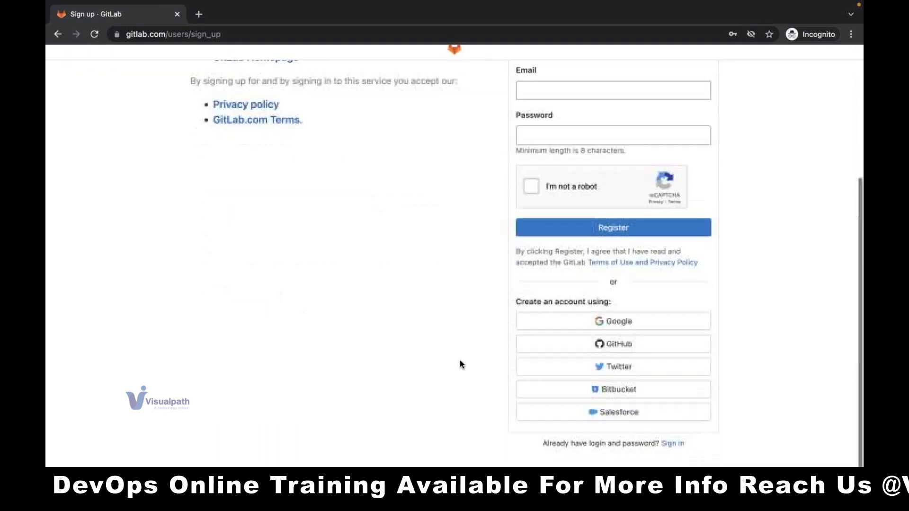
{"action": "scroll", "coordinate": [460, 362], "scroll_direction": "up", "scroll_amount": 4}
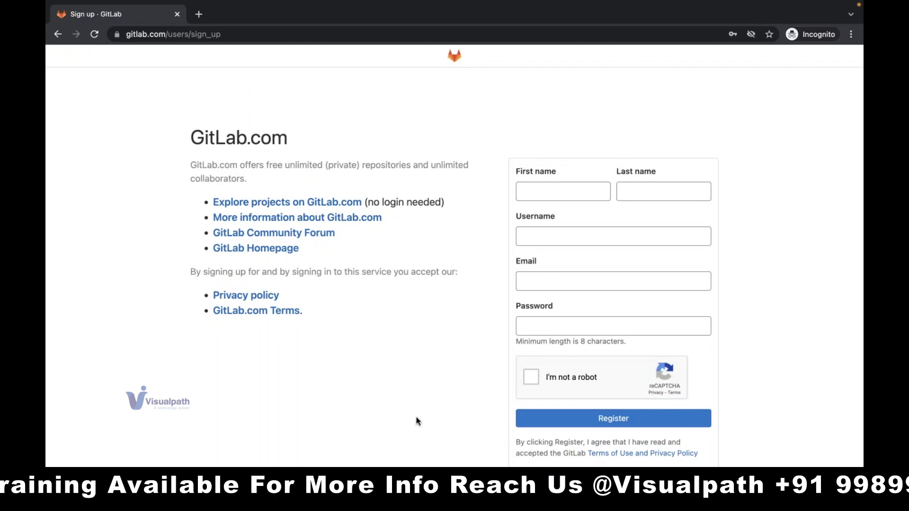
{"action": "scroll", "coordinate": [450, 419], "scroll_direction": "down", "scroll_amount": 4}
{"action": "scroll", "coordinate": [388, 351], "scroll_direction": "up", "scroll_amount": 4}
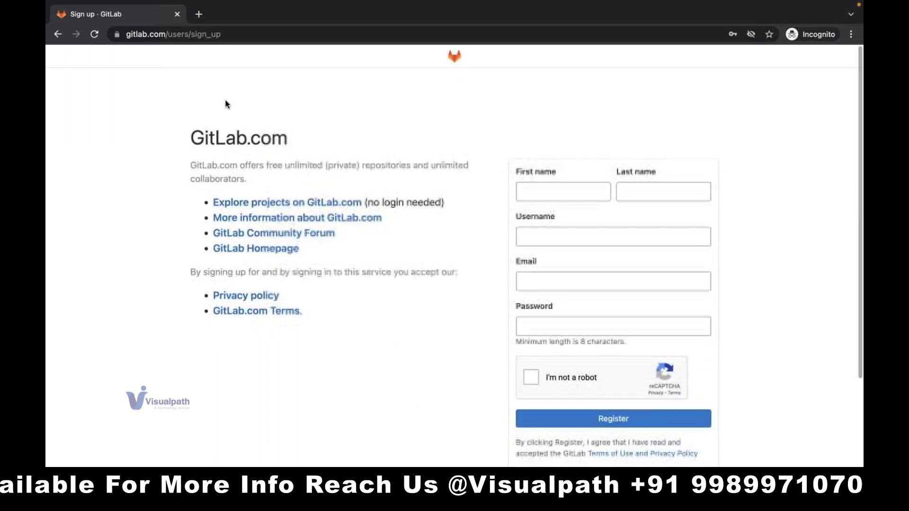
- Open the GitLab website in a new browser tab and go to its sign-in page
{"action": "key", "text": "ctrl+t"}
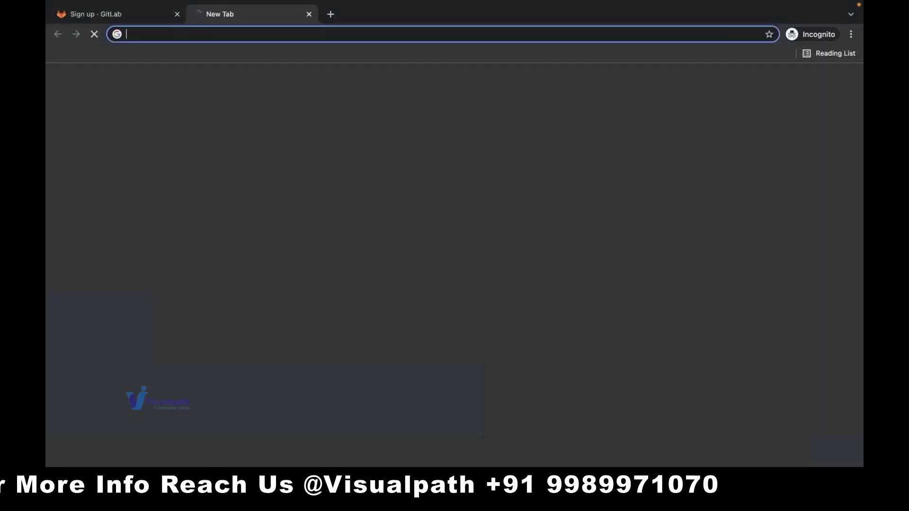
{"action": "type", "text": "got"}
{"action": "key", "text": "BackSpace"}
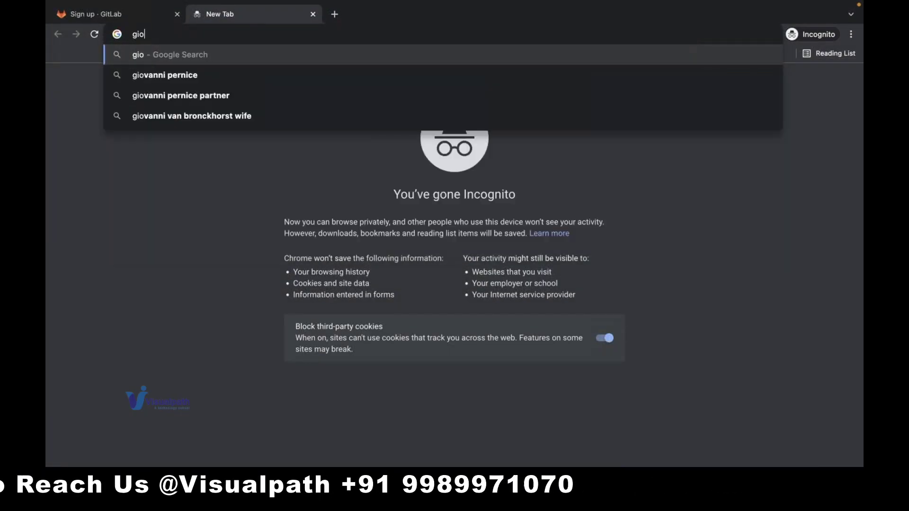
{"action": "key", "text": "BackSpace"}
{"action": "type", "text": "itl"}
{"action": "key", "text": "Return"}
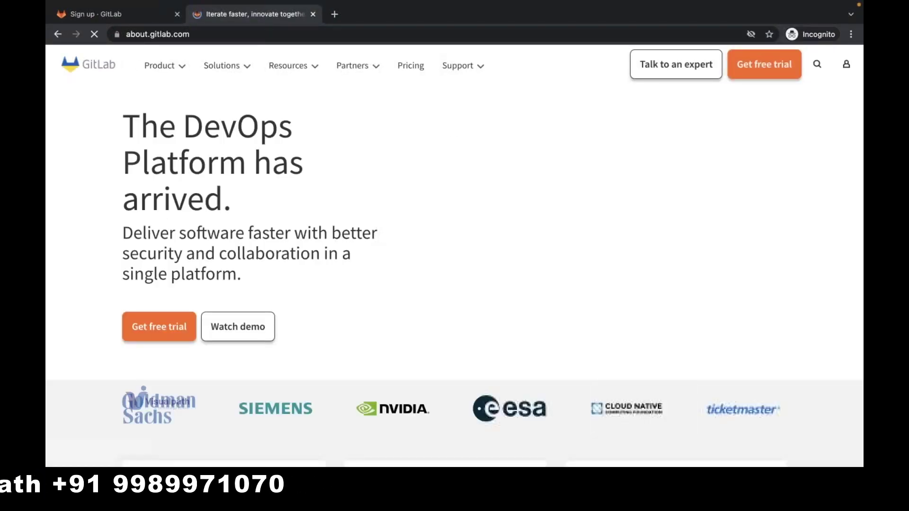
{"action": "left_click", "coordinate": [844, 70]}
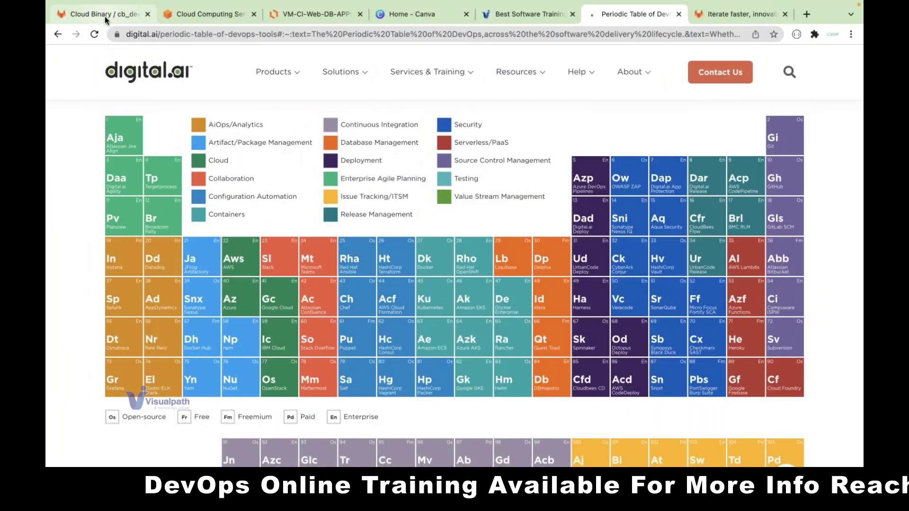
- Open the GitLab projects dashboard in the signed-in browser window and view the account's profile options
{"action": "left_click", "coordinate": [105, 15]}
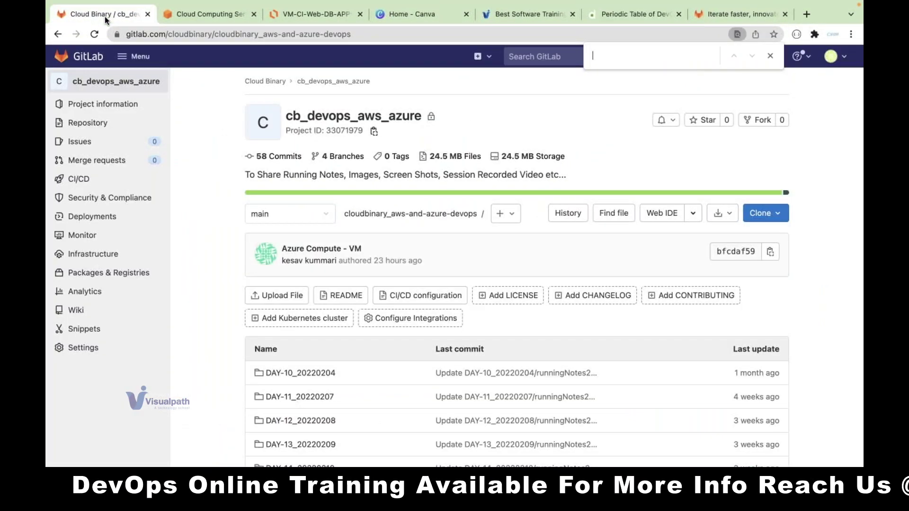
{"action": "left_click", "coordinate": [90, 56]}
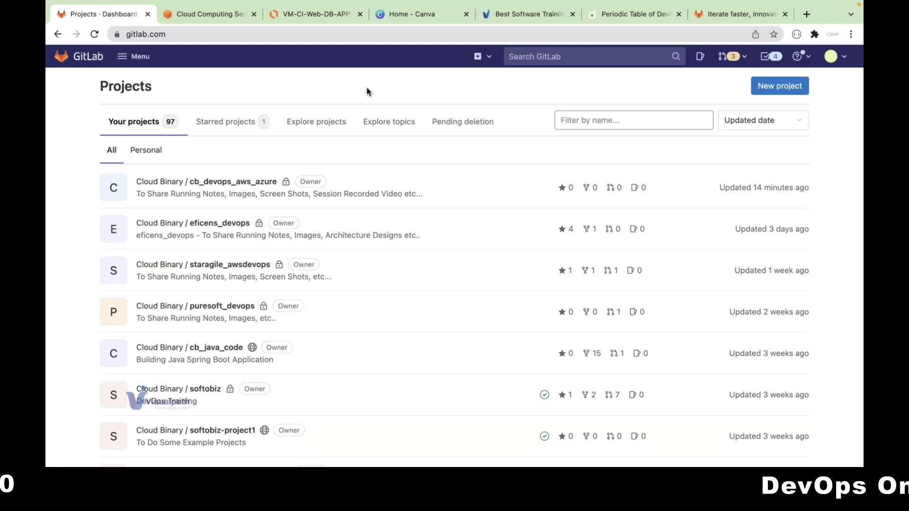
{"action": "key", "text": "ctrl+Right"}
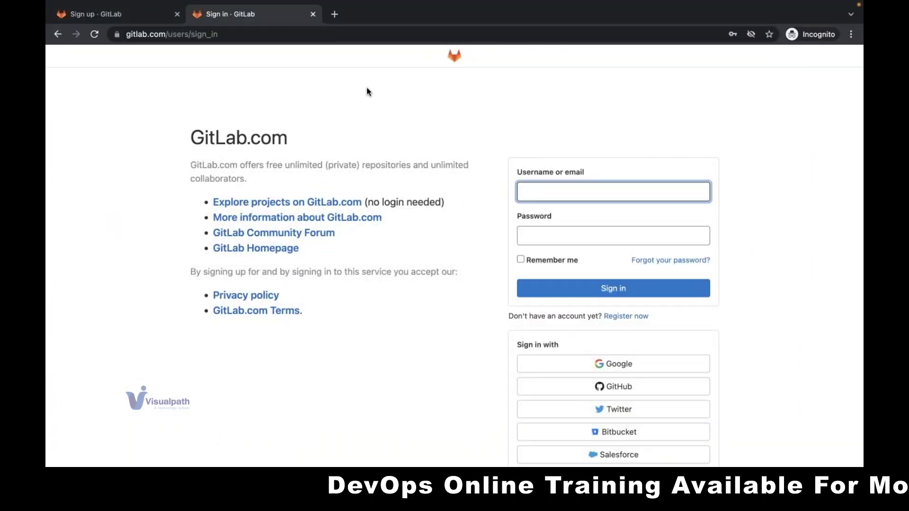
{"action": "key", "text": "ctrl+Left"}
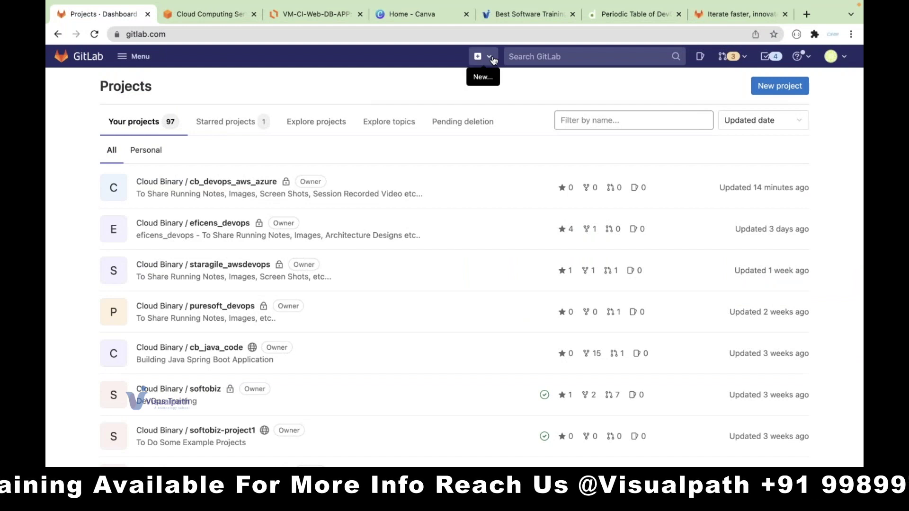
{"action": "left_click", "coordinate": [841, 58]}
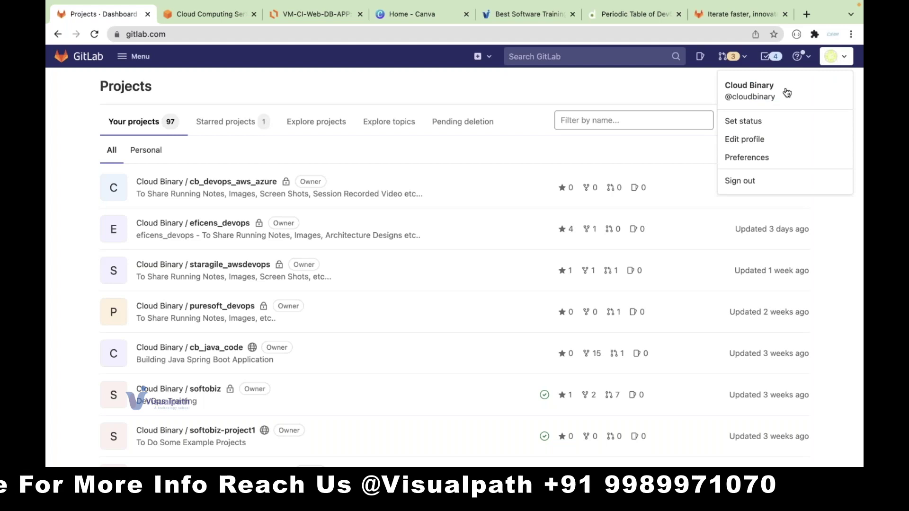
{"action": "left_click", "coordinate": [633, 86]}
- Start a new blank project and name it visualpath_awsdevops
{"action": "left_click", "coordinate": [490, 58]}
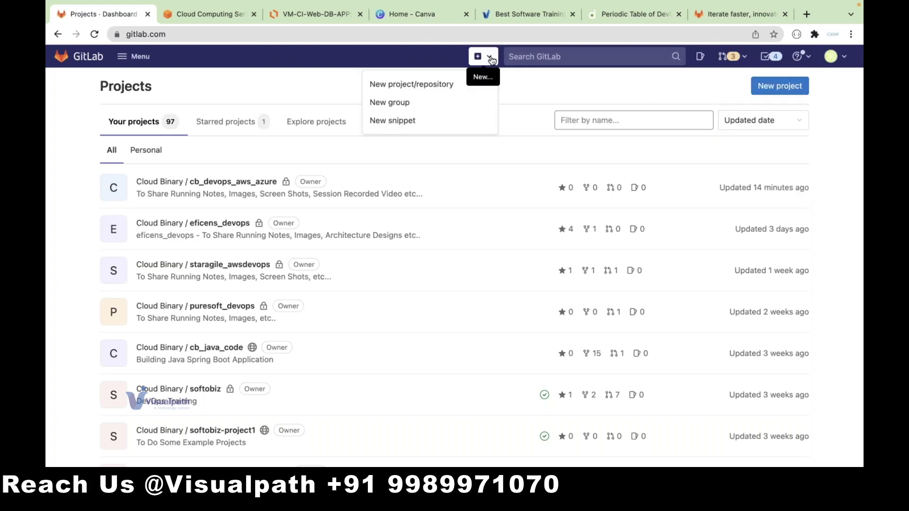
{"action": "left_click", "coordinate": [412, 84]}
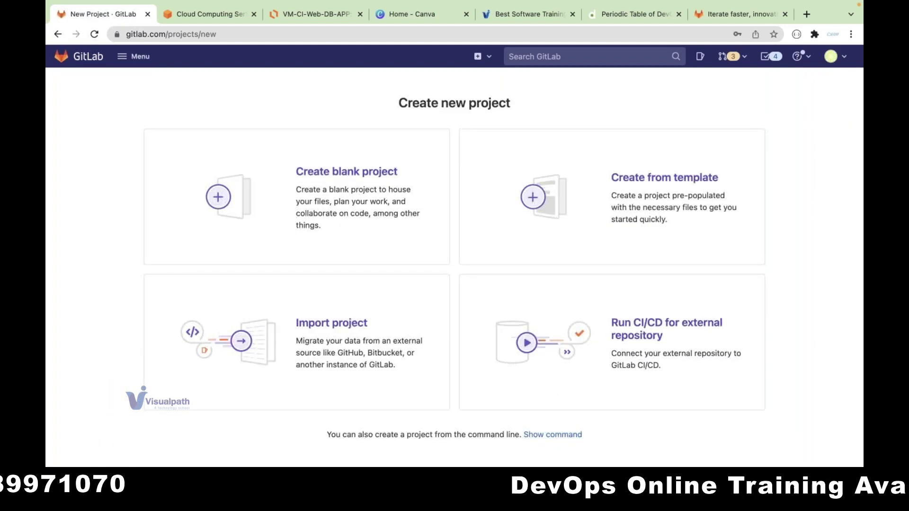
{"action": "left_click", "coordinate": [337, 176]}
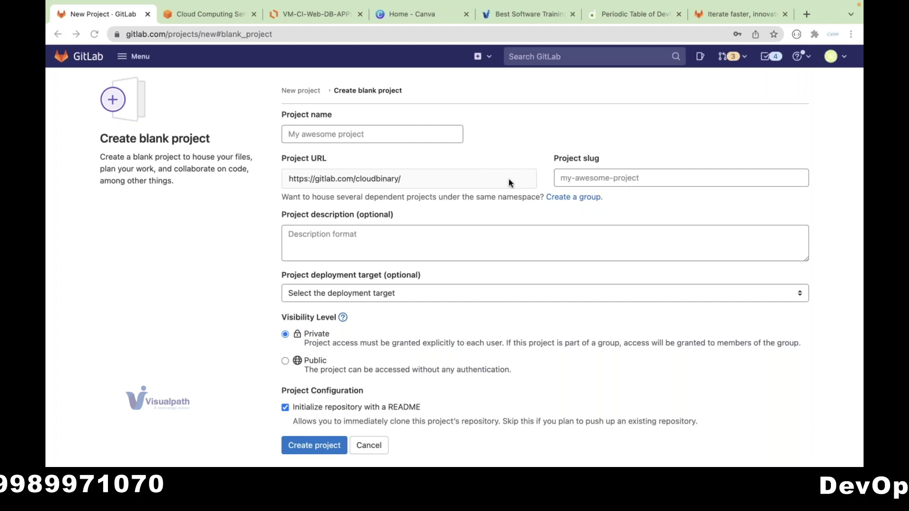
{"action": "left_click", "coordinate": [427, 137]}
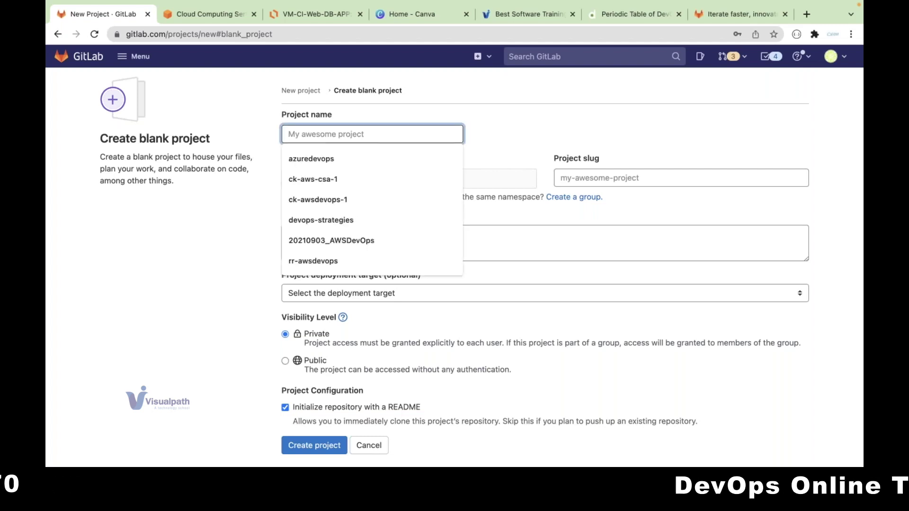
{"action": "type", "text": "visualpath_awsdevops"}
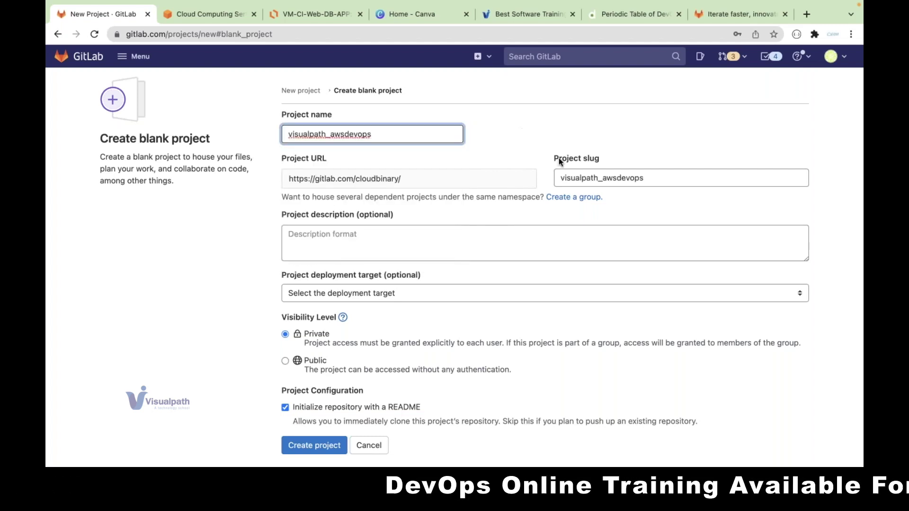
- Enter "To Share Session Notes.." as the project description
{"action": "left_click", "coordinate": [413, 245]}
{"action": "type", "text": "To "}
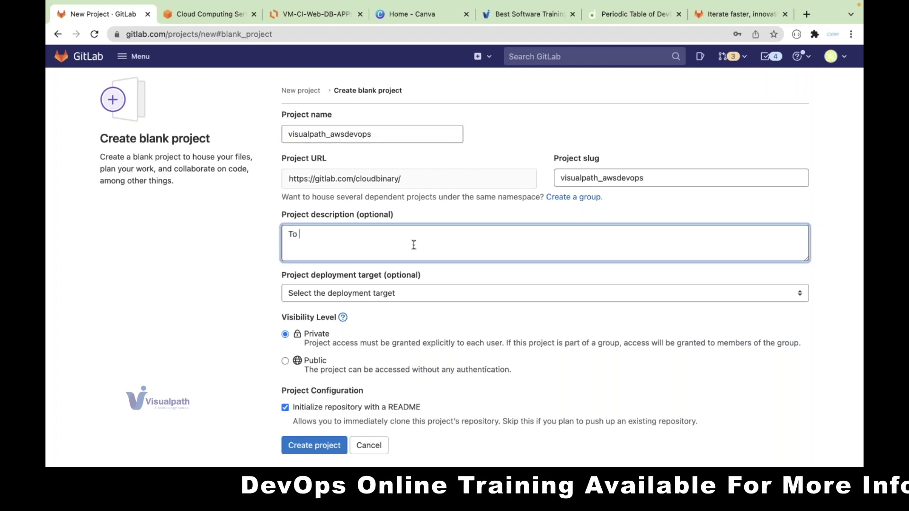
{"action": "type", "text": "Share N"}
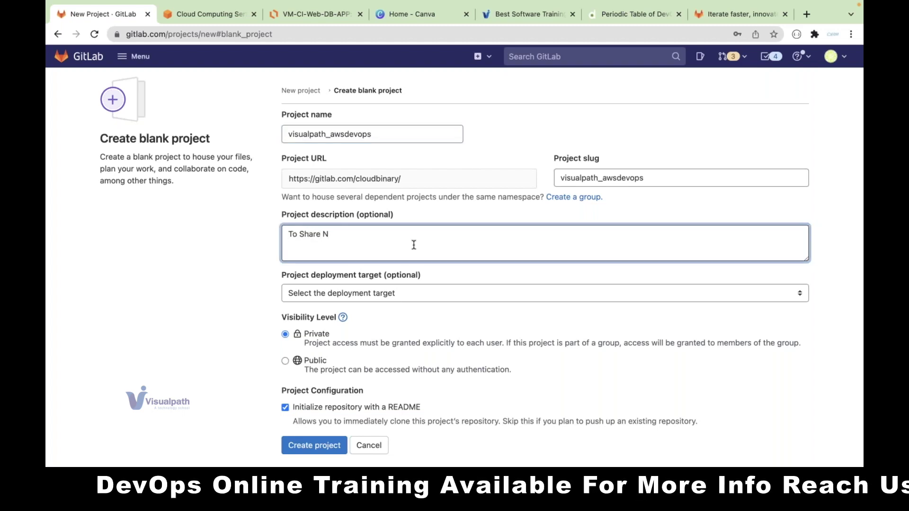
{"action": "key", "text": "BackSpace"}
{"action": "type", "text": "Session Na"}
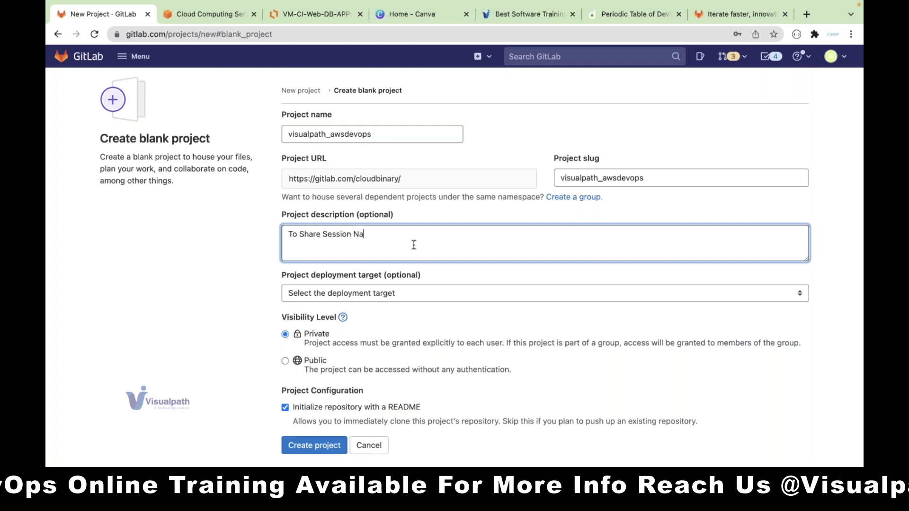
{"action": "type", "text": "s"}
{"action": "key", "text": "BackSpace"}
{"action": "key", "text": "BackSpace"}
{"action": "type", "text": "otes"}
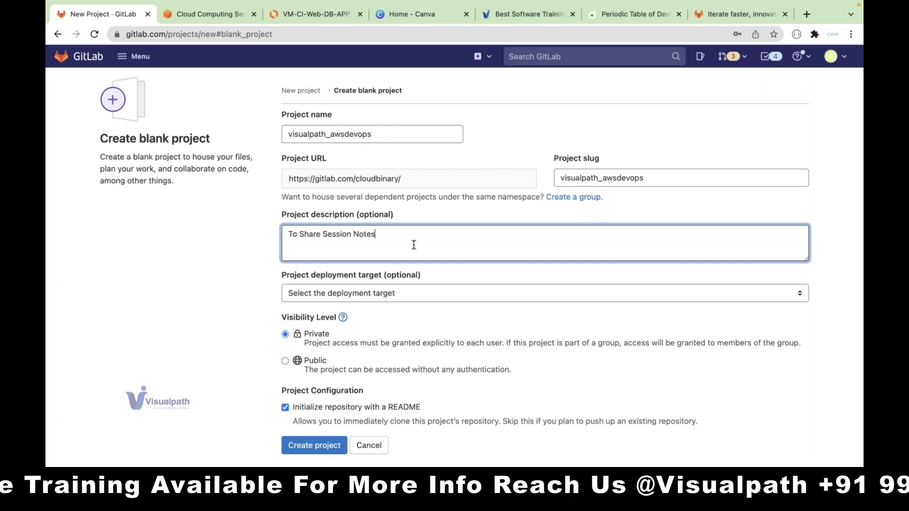
{"action": "type", "text": ".."}
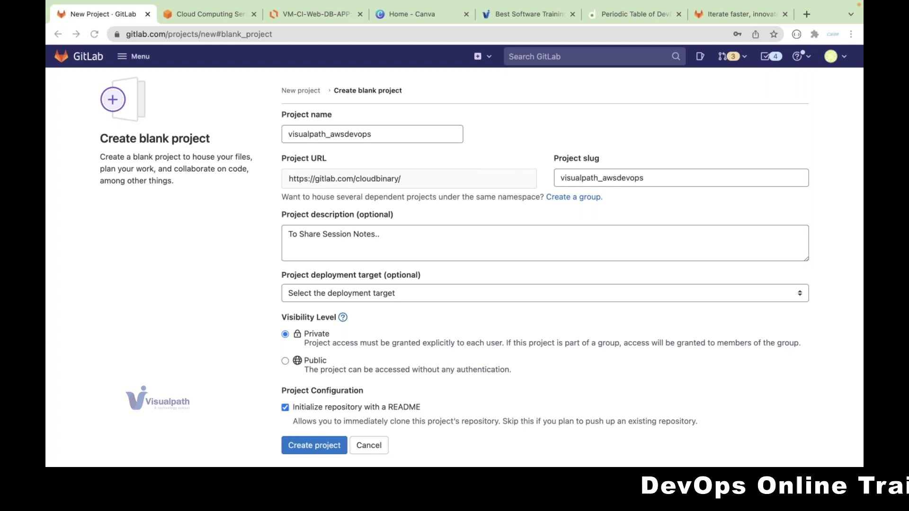
{"action": "left_click", "coordinate": [364, 243]}
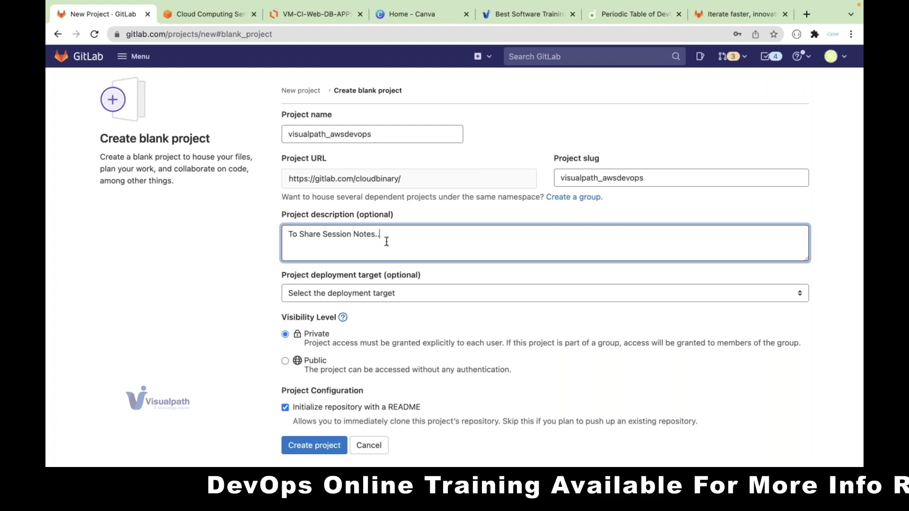
- View the available deployment targets without choosing one, and set the project's visibility level to Public
{"action": "left_click", "coordinate": [340, 294]}
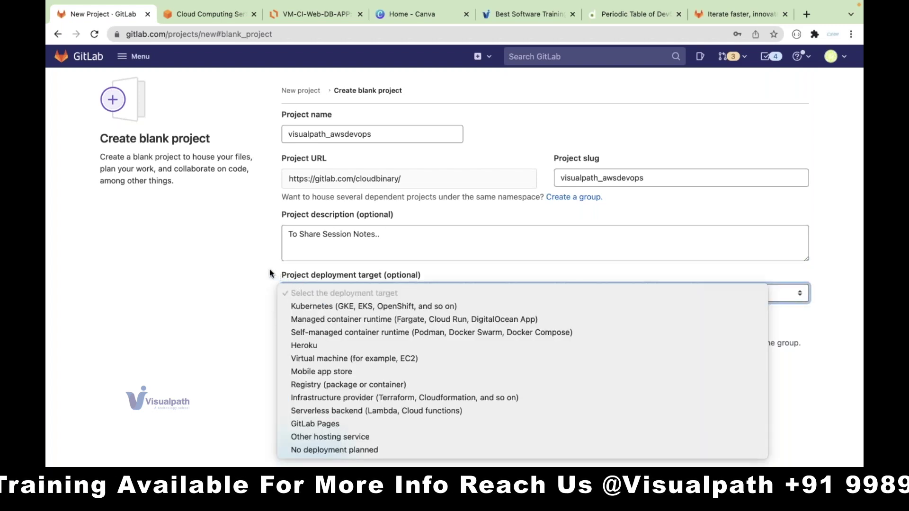
{"action": "left_click", "coordinate": [386, 293]}
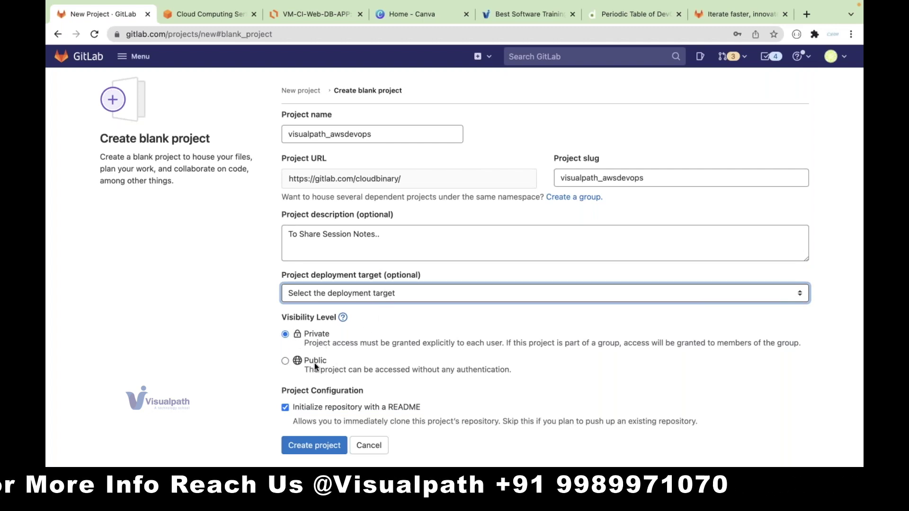
{"action": "left_click", "coordinate": [285, 361]}
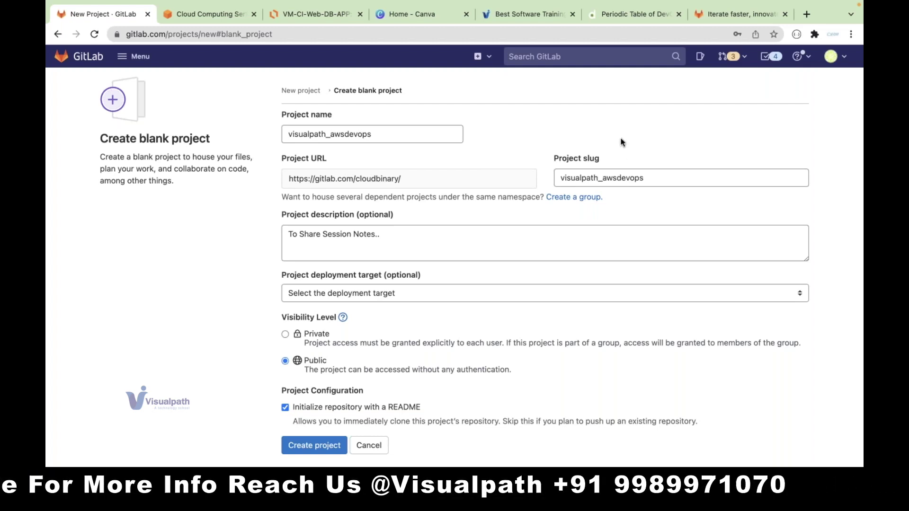
{"action": "left_click", "coordinate": [542, 21]}
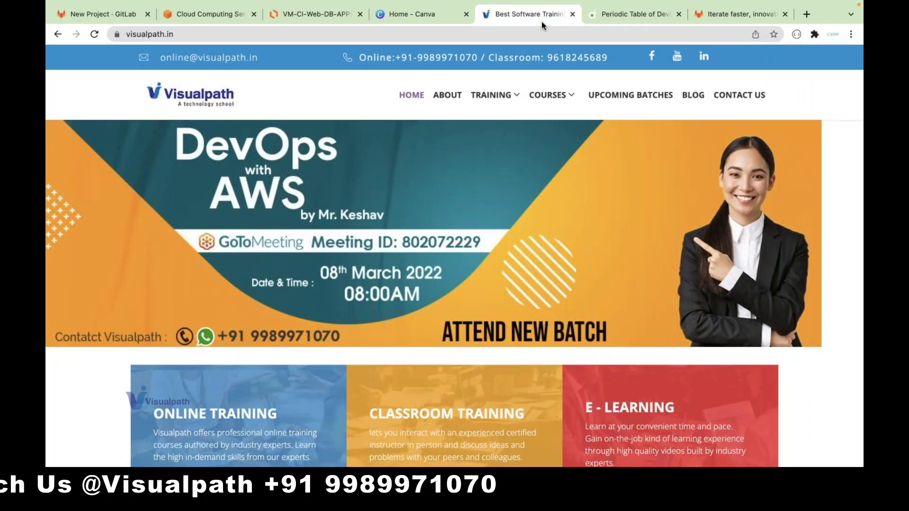
{"action": "left_click", "coordinate": [727, 18]}
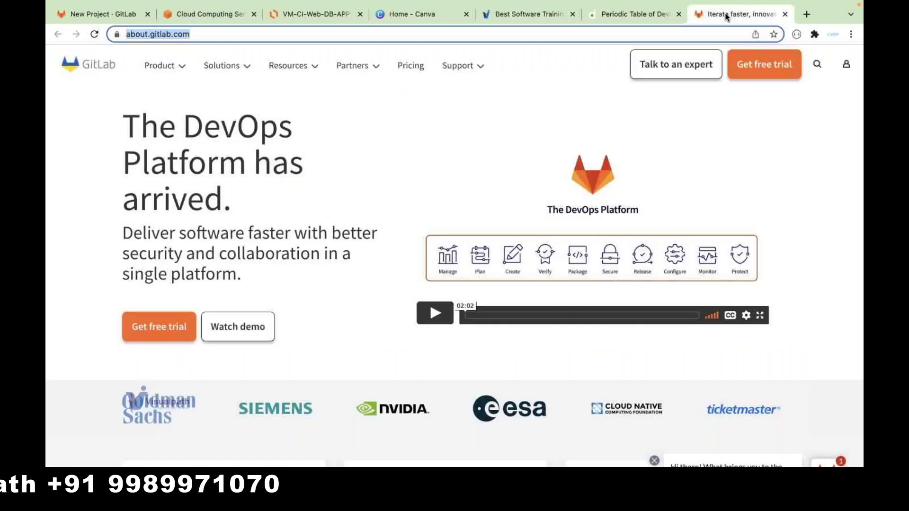
{"action": "left_click", "coordinate": [101, 15]}
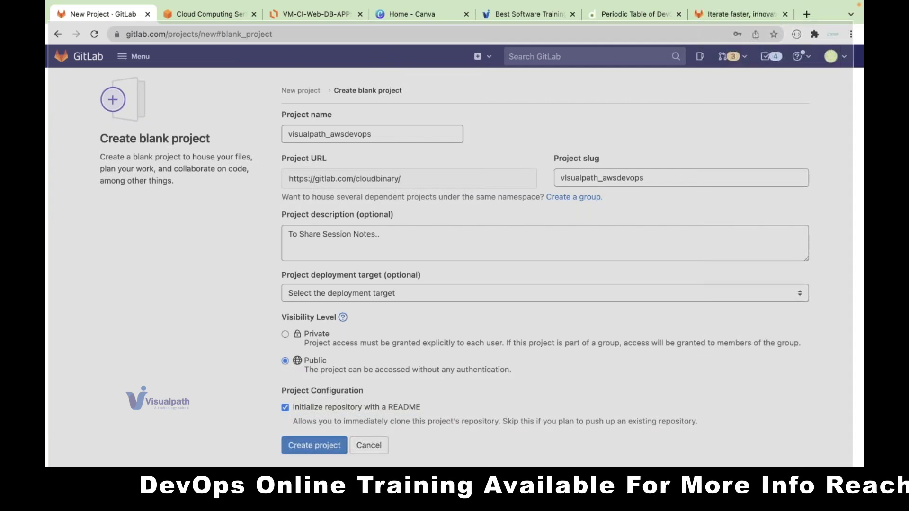
- Capture a screenshot of the completed project form and create the project, initialized with a README
{"action": "left_click_drag", "start_coordinate": [47, 20], "coordinate": [853, 467]}
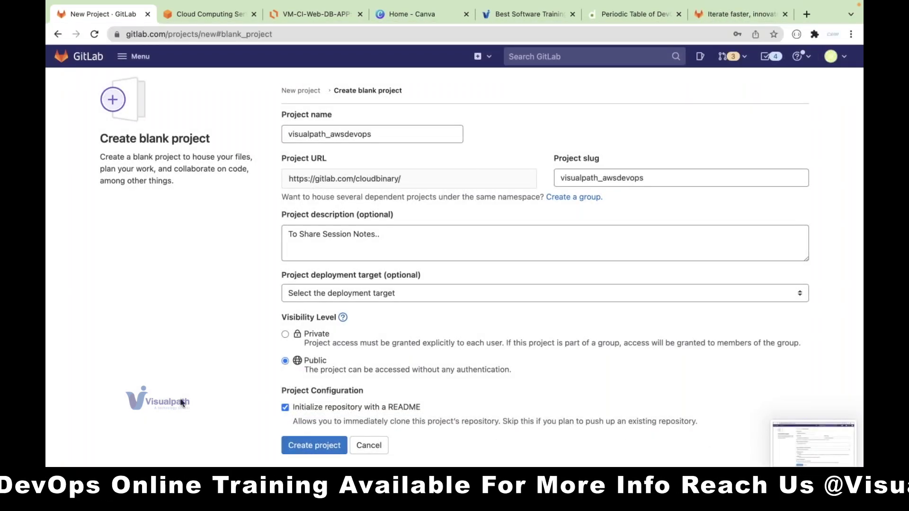
{"action": "left_click", "coordinate": [305, 445]}
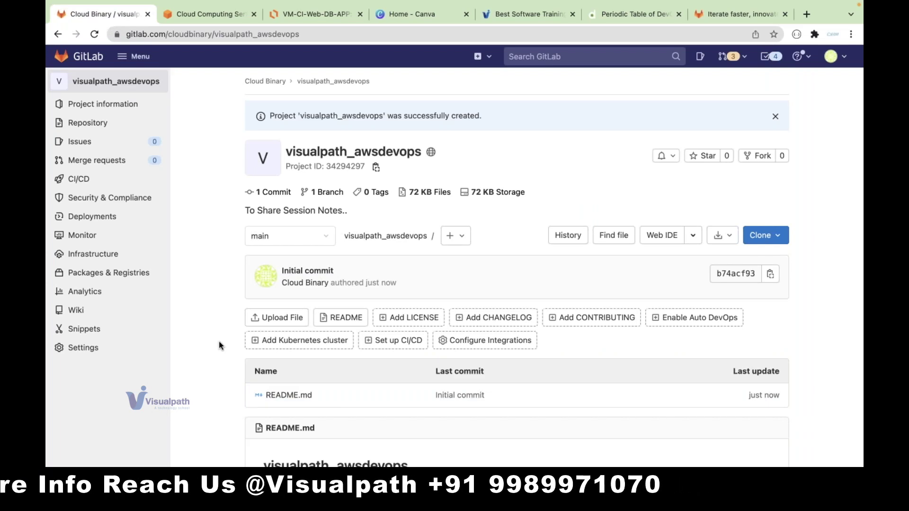
- Read through the default README on the new project's page
{"action": "scroll", "coordinate": [218, 341], "scroll_direction": "down", "scroll_amount": 1}
{"action": "scroll", "coordinate": [218, 341], "scroll_direction": "down", "scroll_amount": 15}
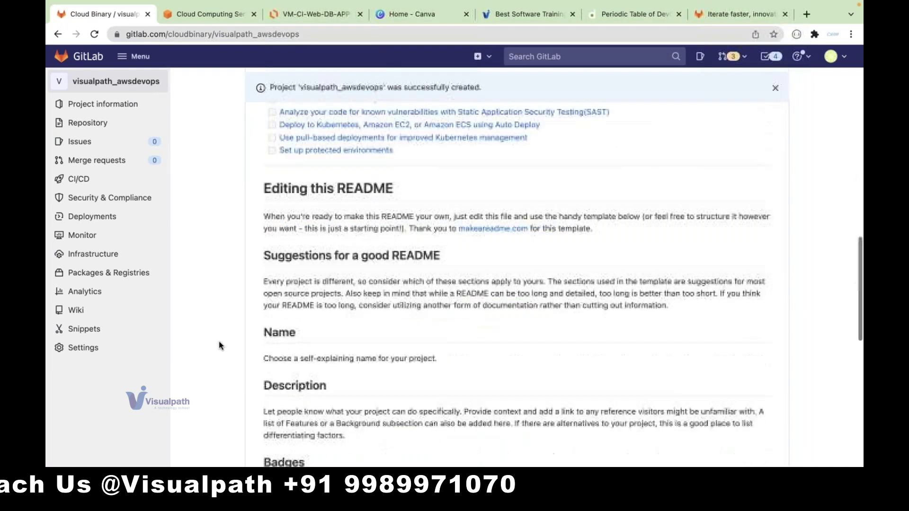
{"action": "scroll", "coordinate": [219, 340], "scroll_direction": "down", "scroll_amount": 10}
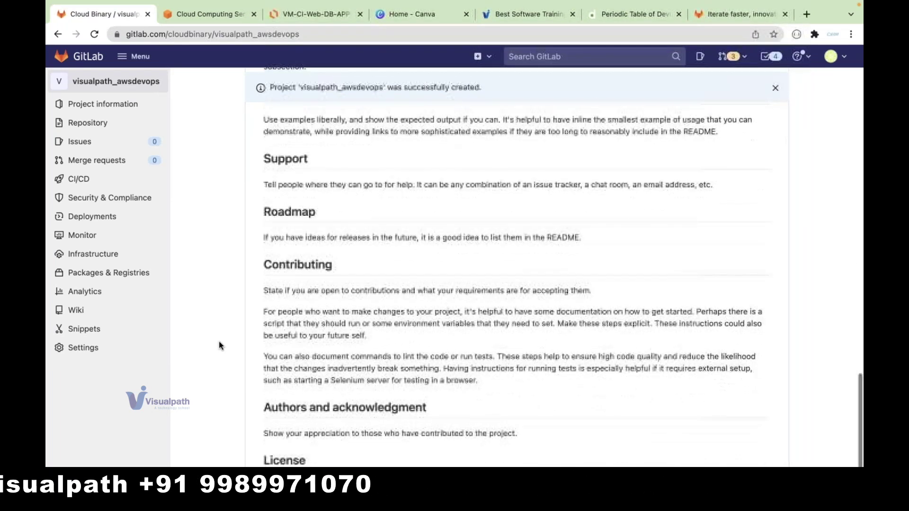
- Review the README's earlier sections and return to the overview of the visualpath_awsdevops project
{"action": "scroll", "coordinate": [219, 342], "scroll_direction": "up", "scroll_amount": 12}
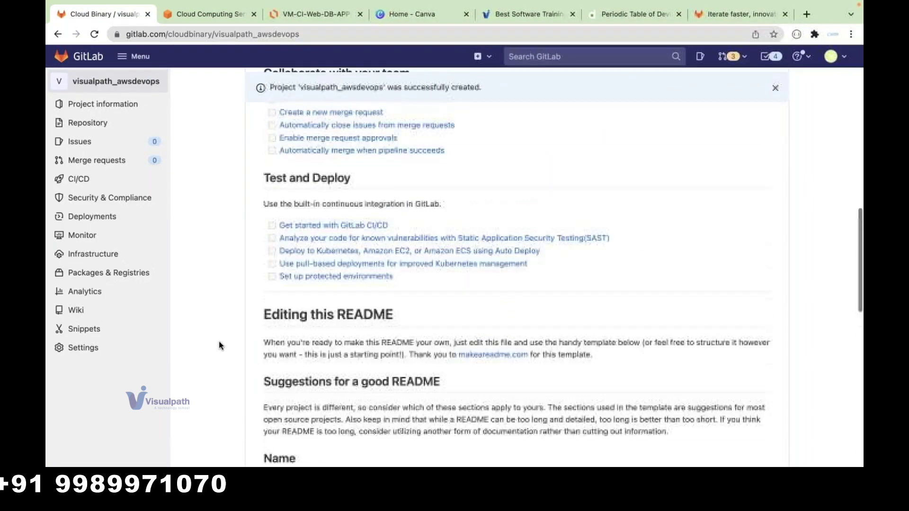
{"action": "scroll", "coordinate": [219, 341], "scroll_direction": "up", "scroll_amount": 5}
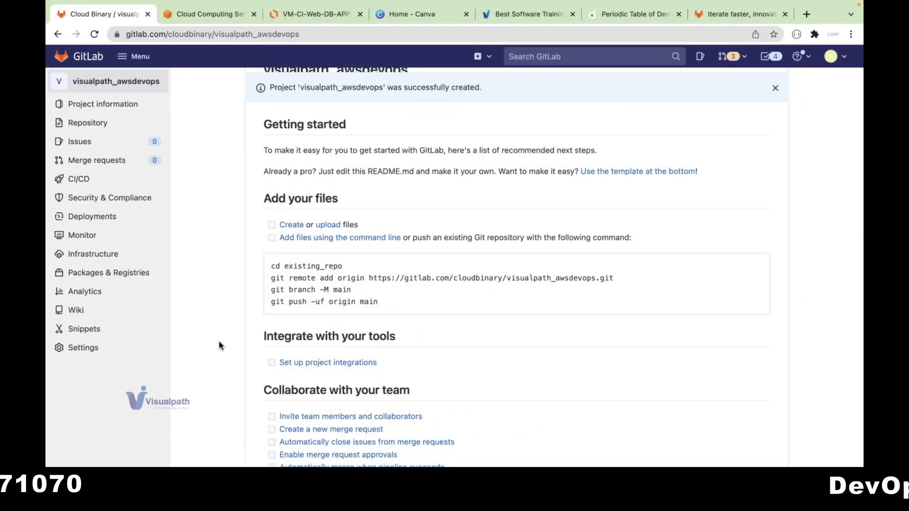
{"action": "scroll", "coordinate": [220, 311], "scroll_direction": "up", "scroll_amount": 10}
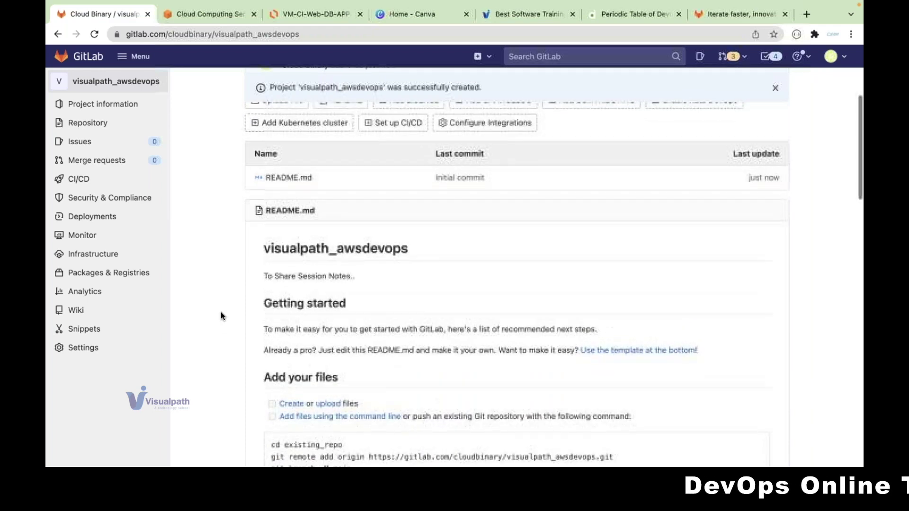
{"action": "scroll", "coordinate": [220, 312], "scroll_direction": "up", "scroll_amount": 2}
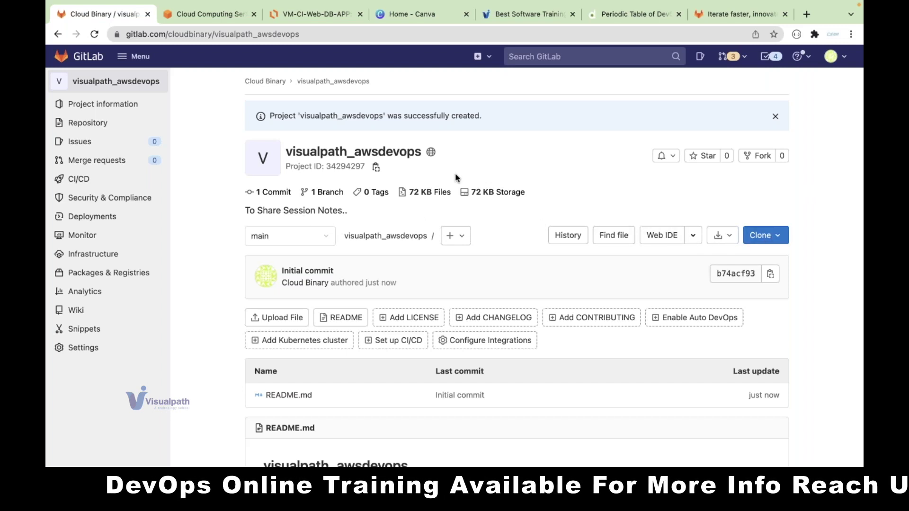
- Look up Git in the Periodic Table of DevOps Tools and open its official website, briefly revisiting the GitLab project
{"action": "left_click", "coordinate": [624, 17]}
{"action": "left_click", "coordinate": [786, 137]}
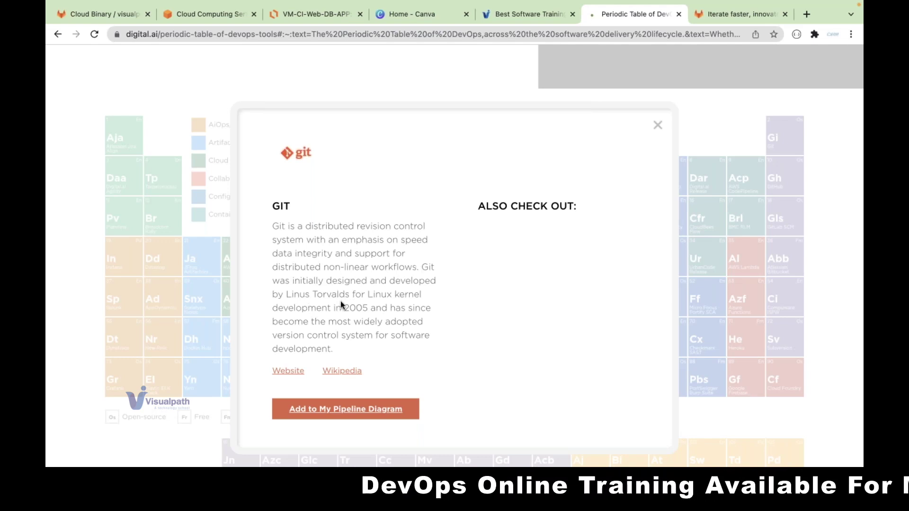
{"action": "mouse_move", "coordinate": [341, 1]}
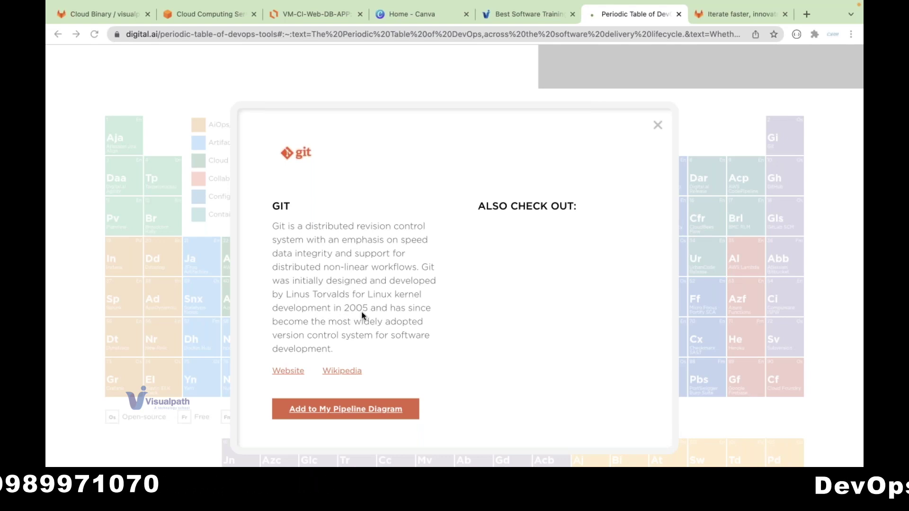
{"action": "left_click", "coordinate": [293, 372]}
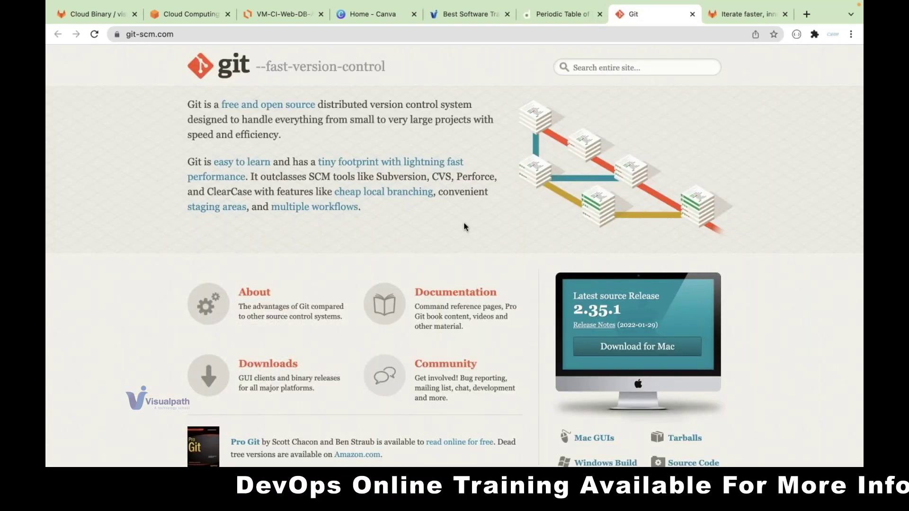
{"action": "left_click", "coordinate": [107, 21]}
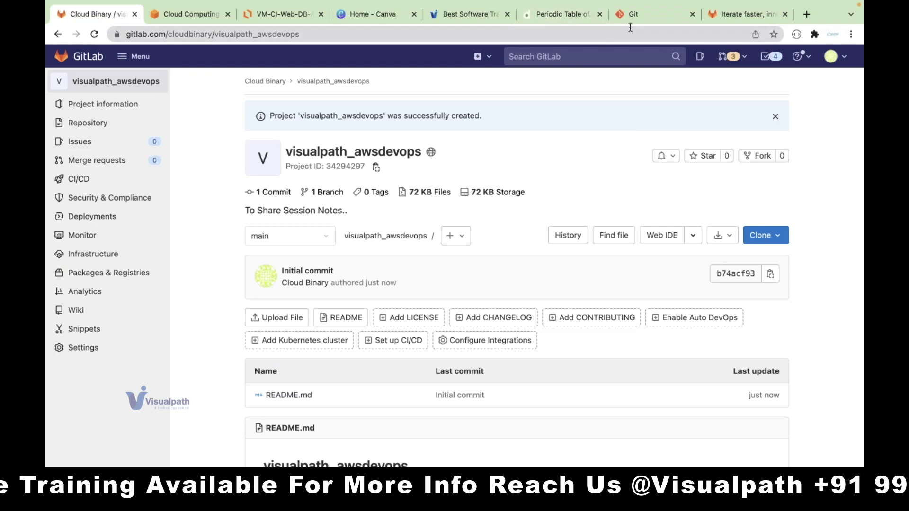
{"action": "left_click", "coordinate": [644, 18]}
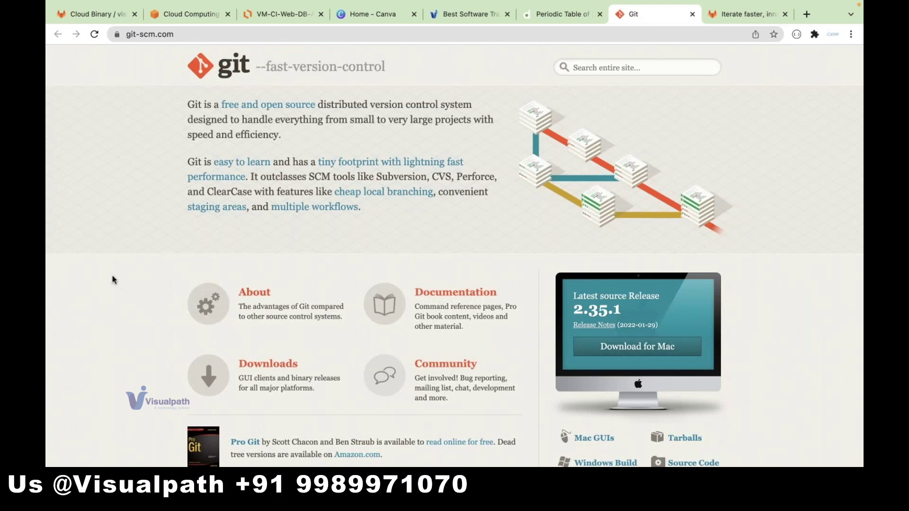
- Switch to the desktop, launch Terminal, make it full screen and enlarge its text
{"action": "key", "text": "ctrl+Left"}
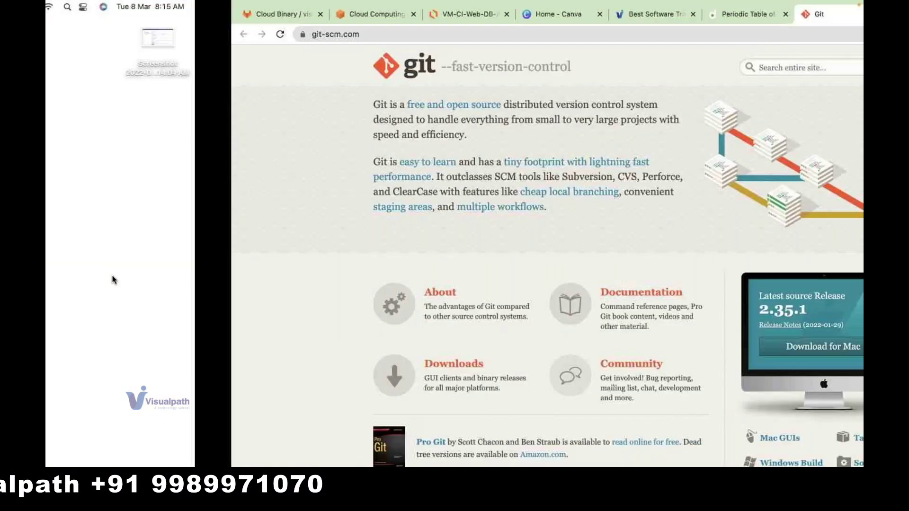
{"action": "key", "text": "super+space"}
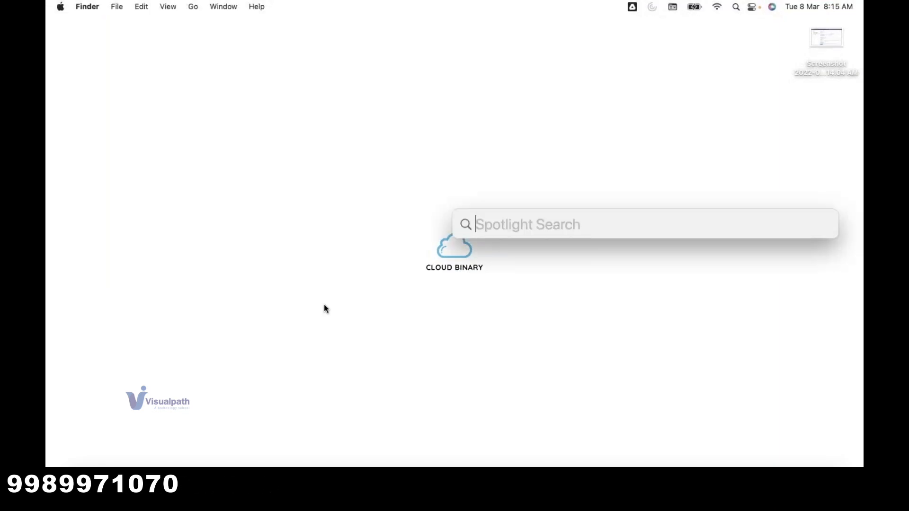
{"action": "type", "text": "terminal"}
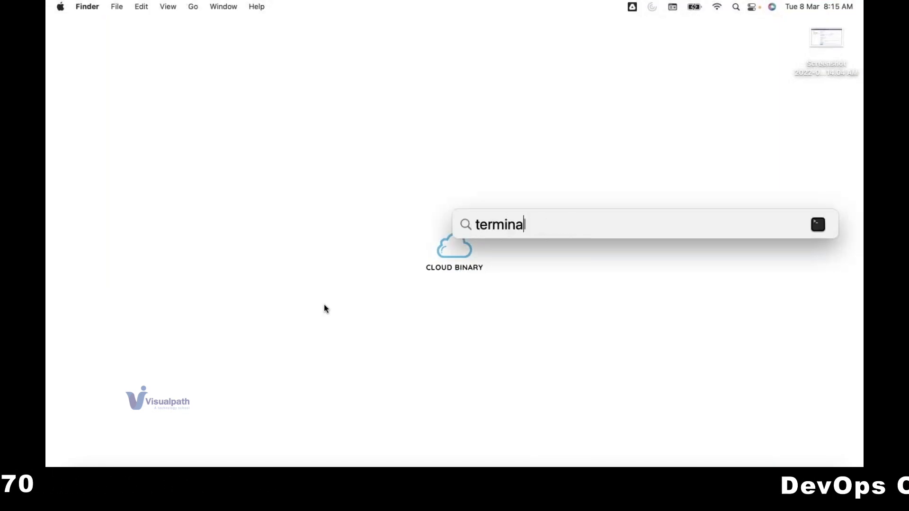
{"action": "key", "text": "Return"}
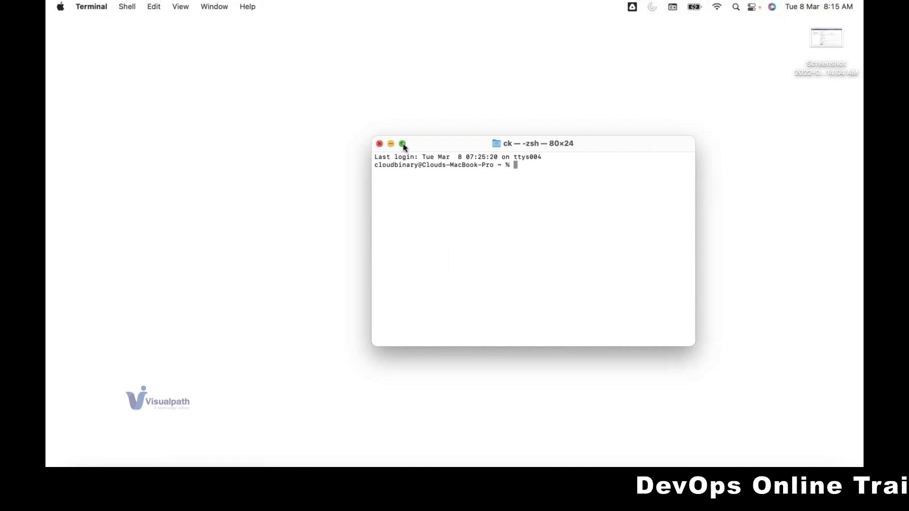
{"action": "left_click", "coordinate": [402, 143]}
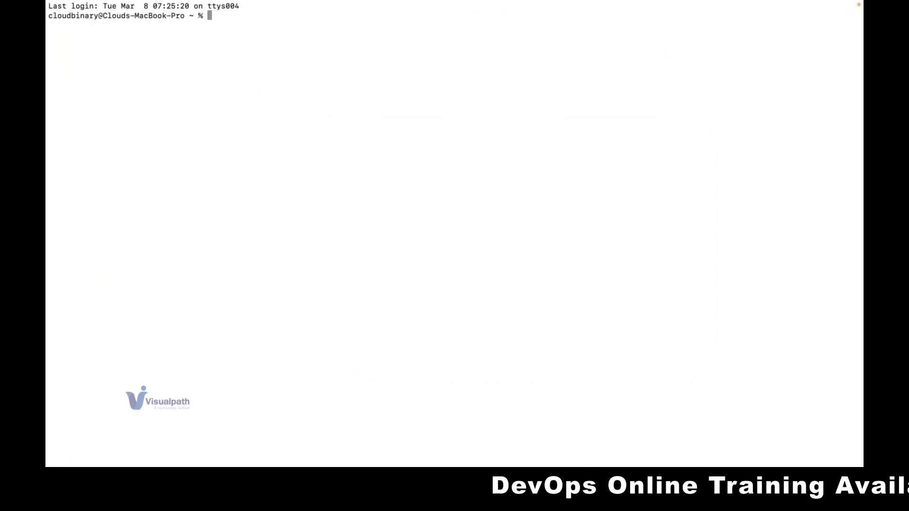
{"action": "key", "text": "super+plus"}
- Check the current working directory with pwd and the installed Git version with git --version
{"action": "type", "text": "pwd"}
{"action": "key", "text": "Return"}
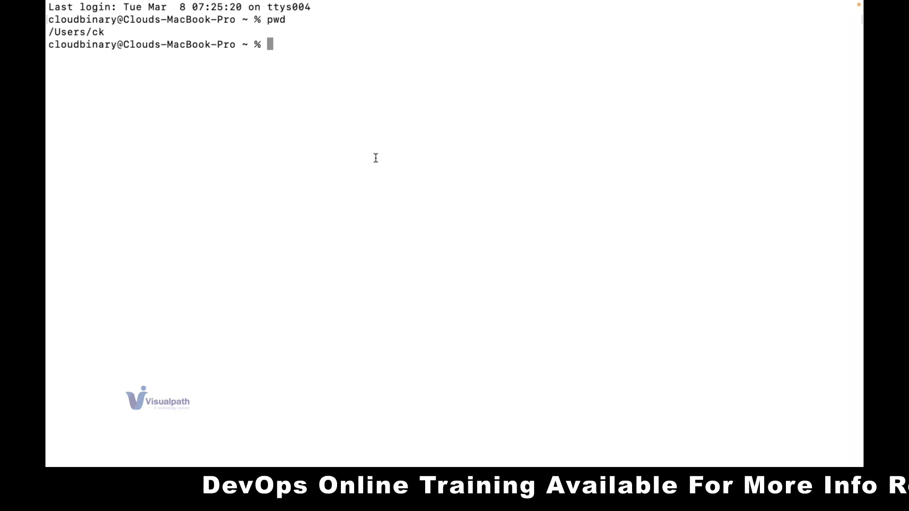
{"action": "type", "text": "git --ver"}
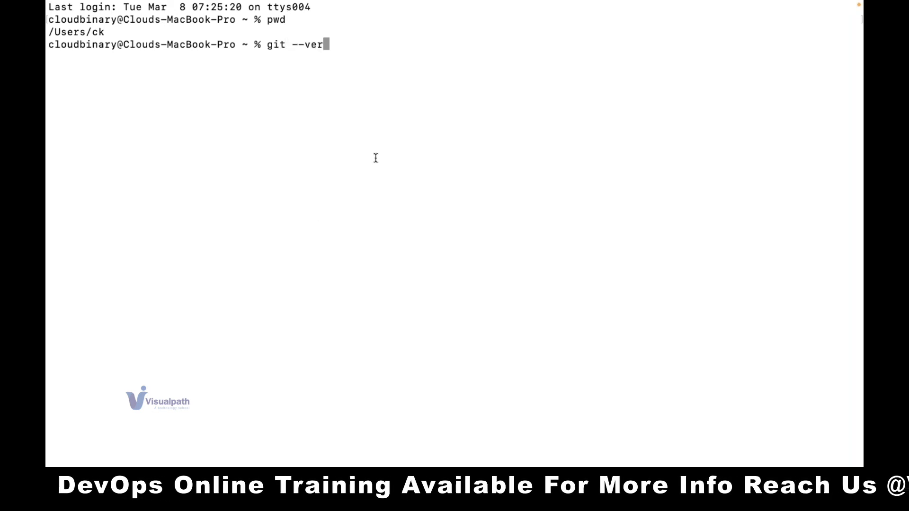
{"action": "type", "text": "sion"}
{"action": "key", "text": "Return"}
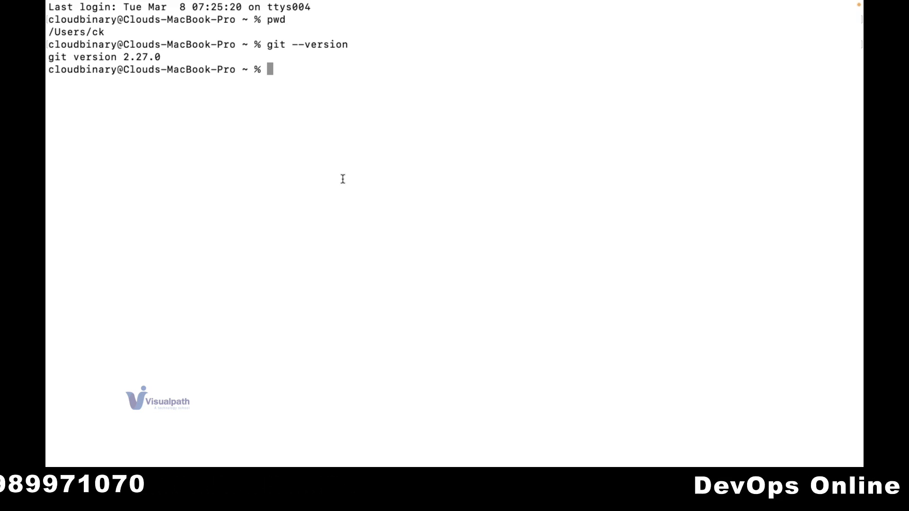
- Change into the repos directory
{"action": "type", "text": "cd repos/"}
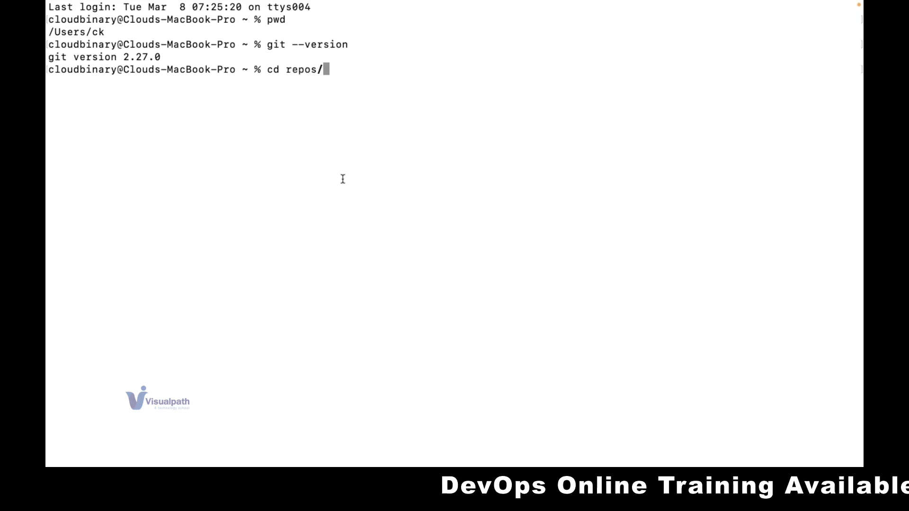
{"action": "key", "text": "Return"}
{"action": "type", "text": "ls -lrt"}
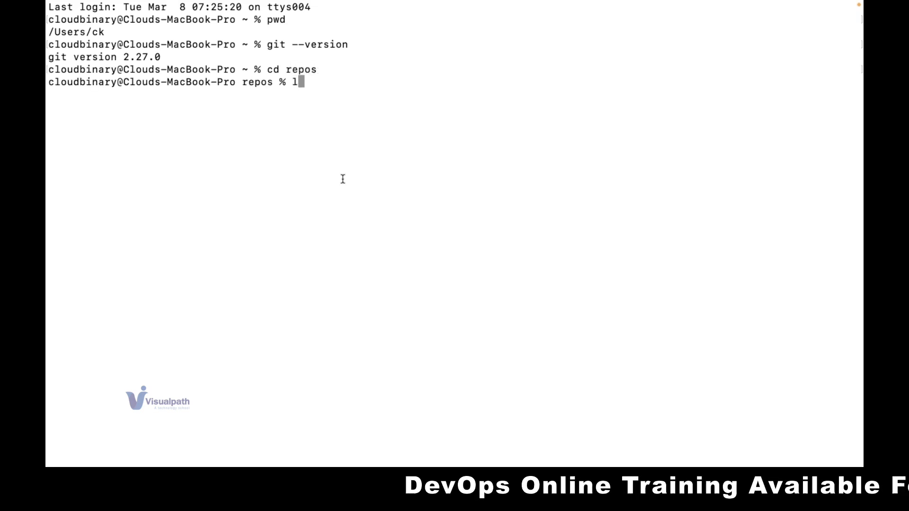
{"action": "key", "text": "BackSpace"}
{"action": "key", "text": "BackSpace"}
{"action": "key", "text": "BackSpace"}
{"action": "key", "text": "BackSpace"}
{"action": "key", "text": "BackSpace"}
{"action": "key", "text": "BackSpace"}
{"action": "key", "text": "BackSpace"}
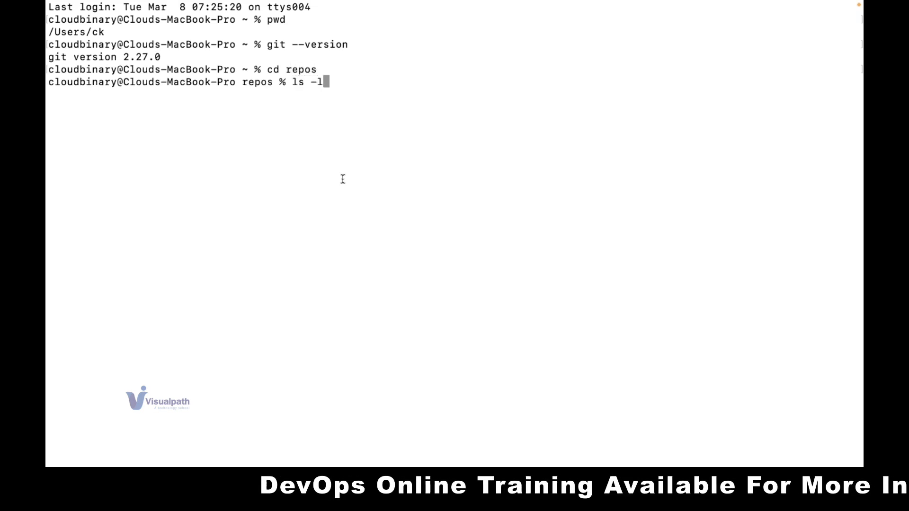
{"action": "key", "text": "Return"}
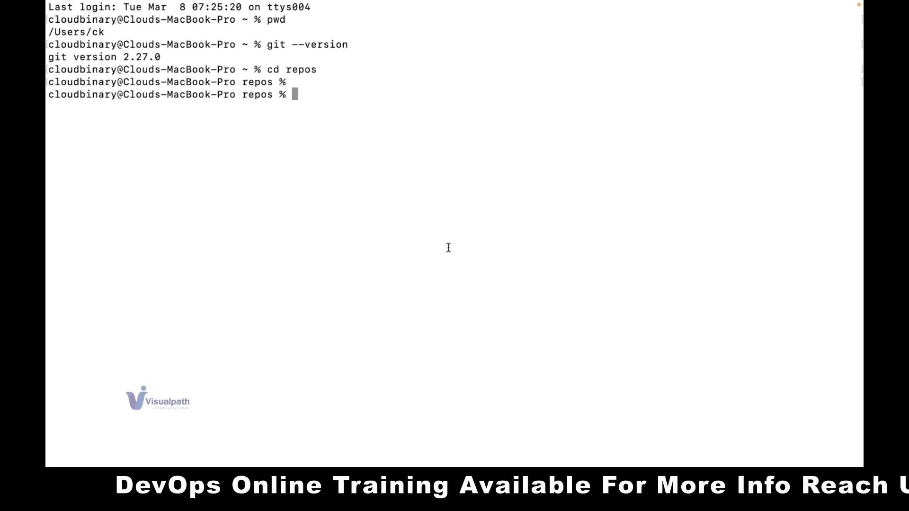
- Switch back to the visualpath_awsdevops project in GitLab in the browser and copy its HTTPS clone URL
{"action": "key", "text": "ctrl+Right"}
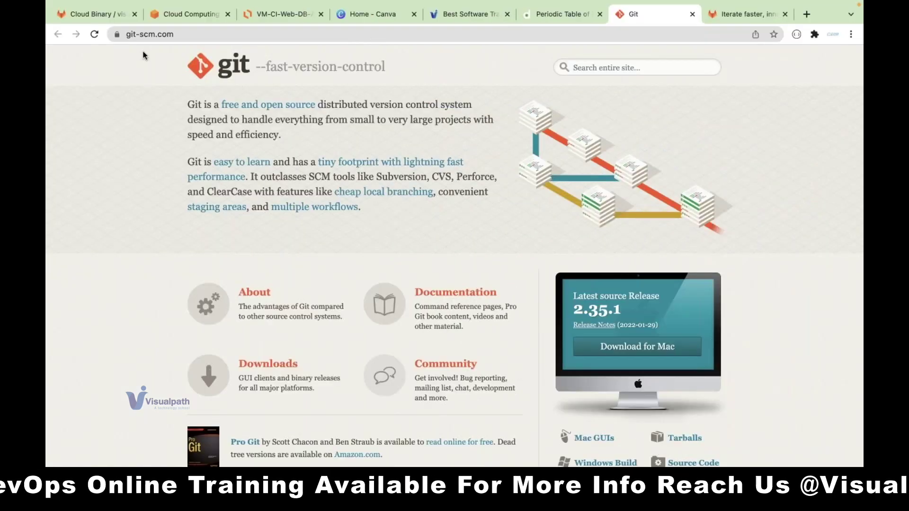
{"action": "left_click", "coordinate": [98, 16]}
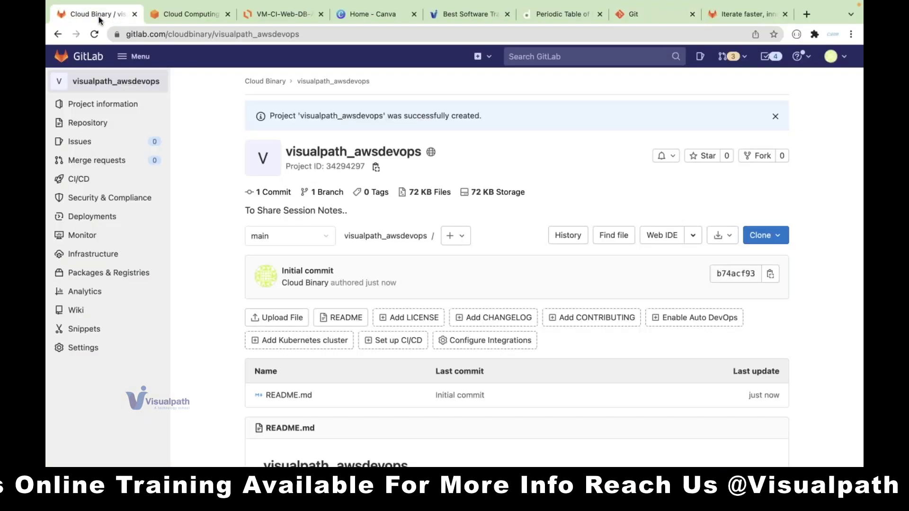
{"action": "double_click", "coordinate": [393, 152]}
{"action": "scroll", "coordinate": [310, 349], "scroll_direction": "down", "scroll_amount": 6}
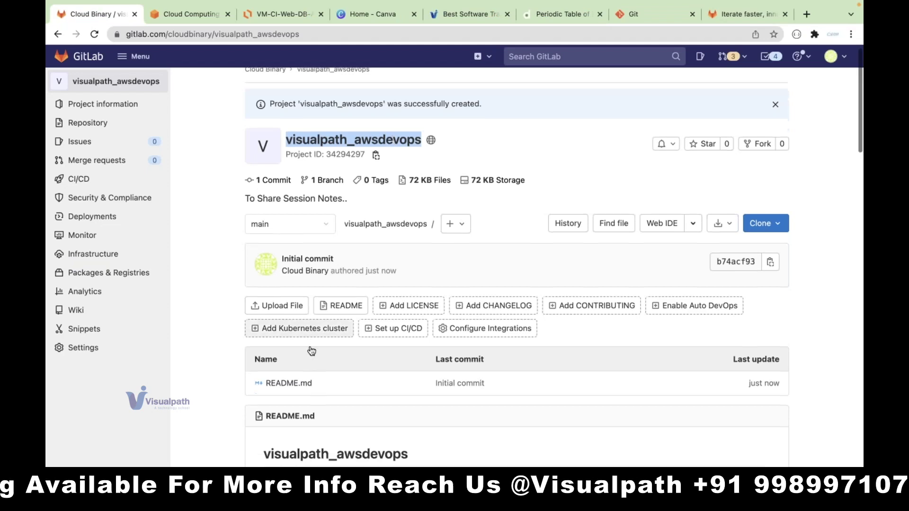
{"action": "scroll", "coordinate": [315, 349], "scroll_direction": "up", "scroll_amount": 7}
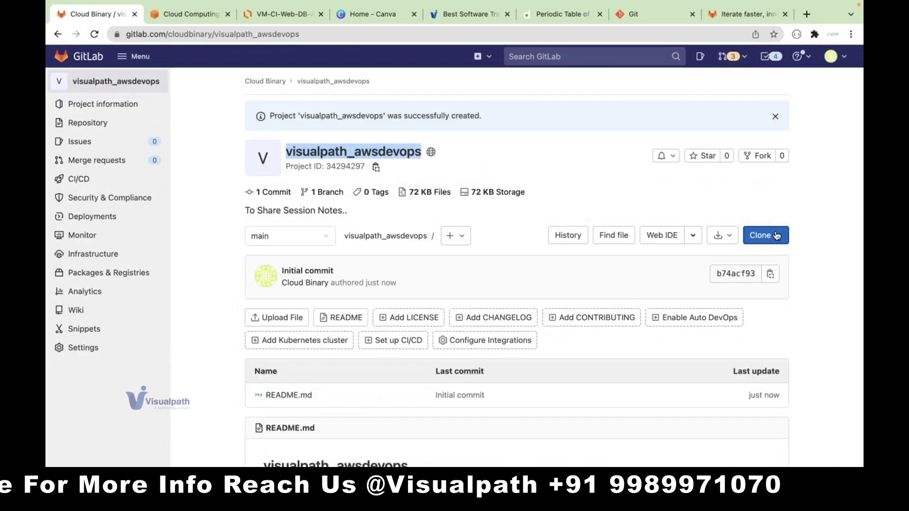
{"action": "left_click", "coordinate": [776, 235]}
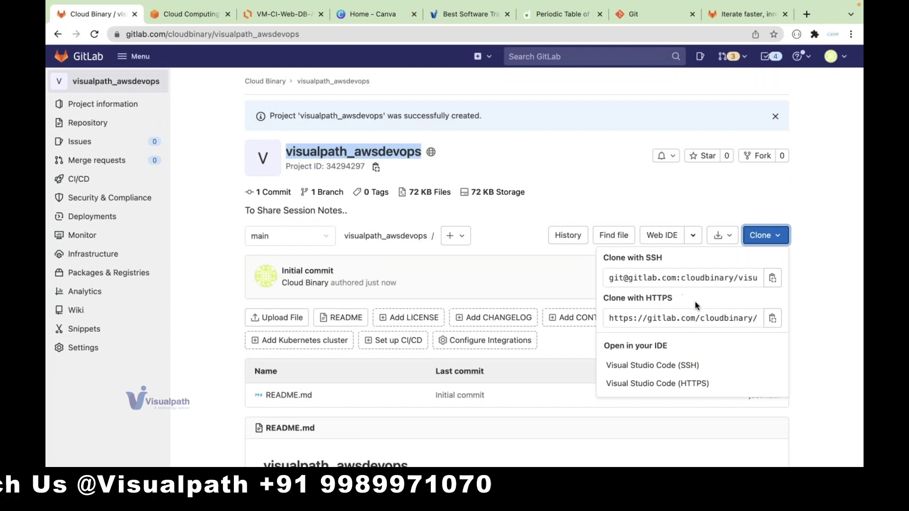
{"action": "left_click", "coordinate": [773, 320]}
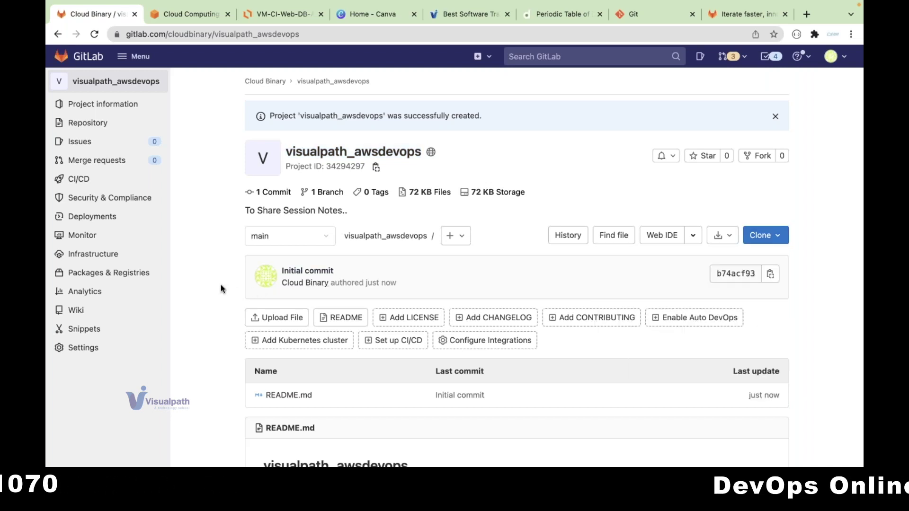
{"action": "key", "text": "super+Tab"}
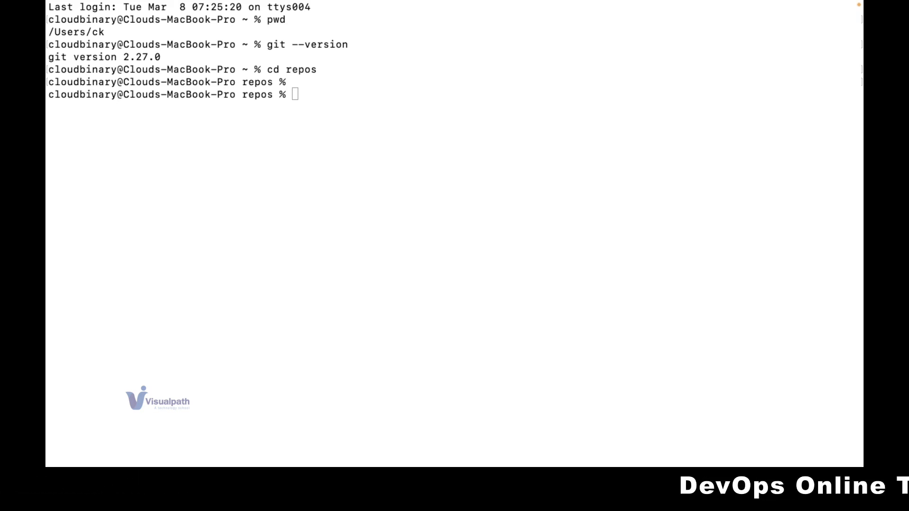
{"action": "left_click", "coordinate": [484, 215]}
{"action": "type", "text": "git clone"}
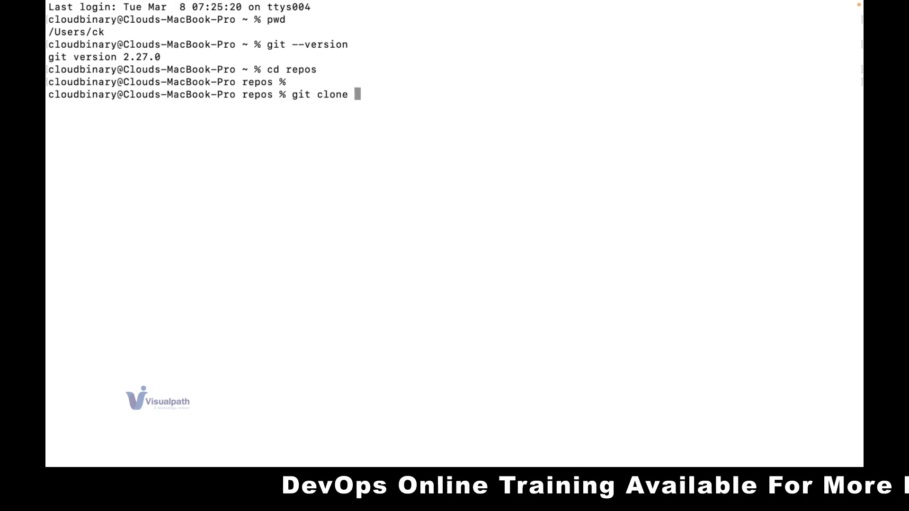
{"action": "key", "text": "super+v"}
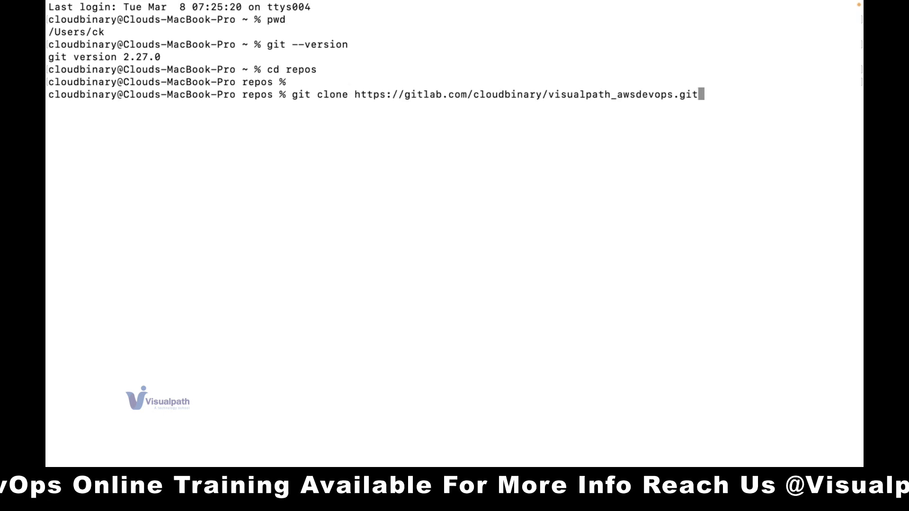
{"action": "key", "text": "Return"}
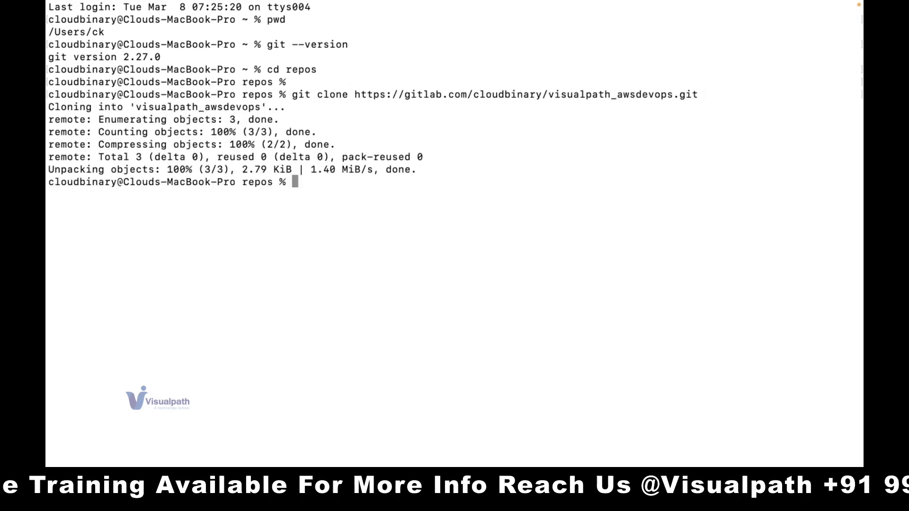
{"action": "key", "text": "Return"}
- List the contents of the cloned visualpath_awsdevops directory with ls -lrt
{"action": "type", "text": "ls -"}
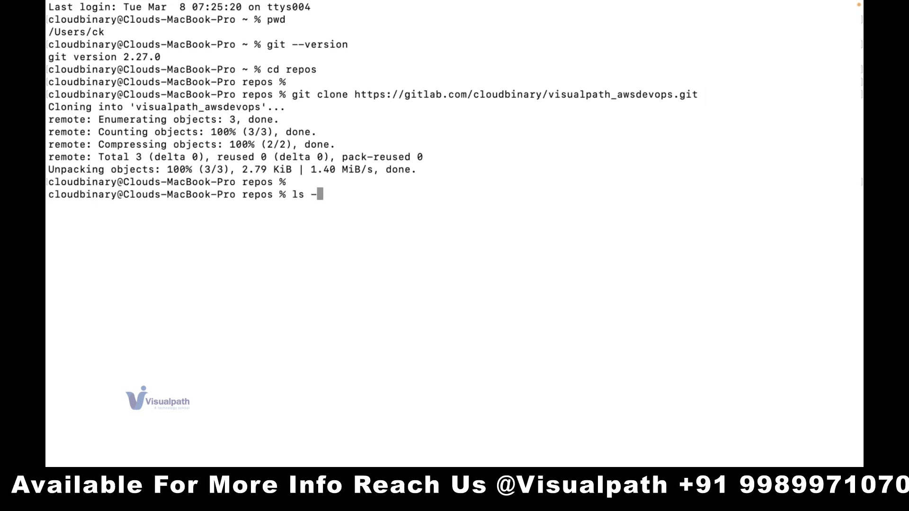
{"action": "type", "text": "lrt vi"}
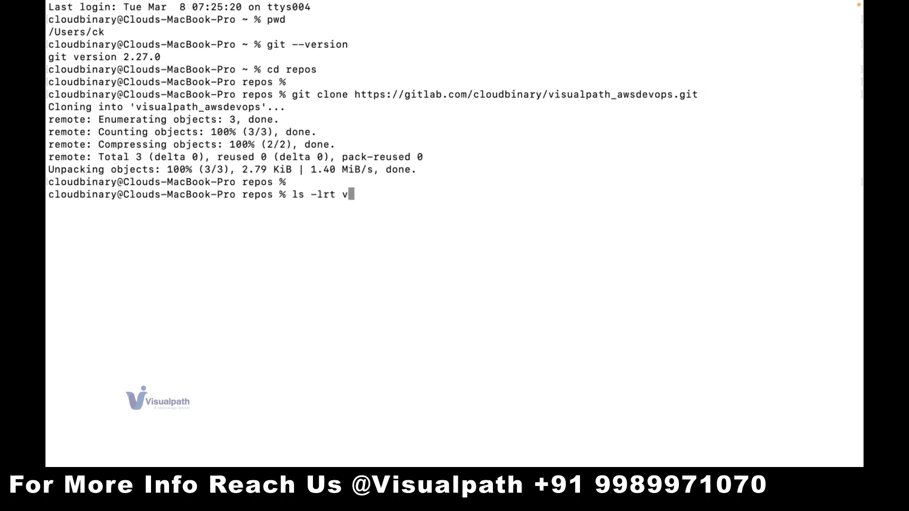
{"action": "type", "text": "a"}
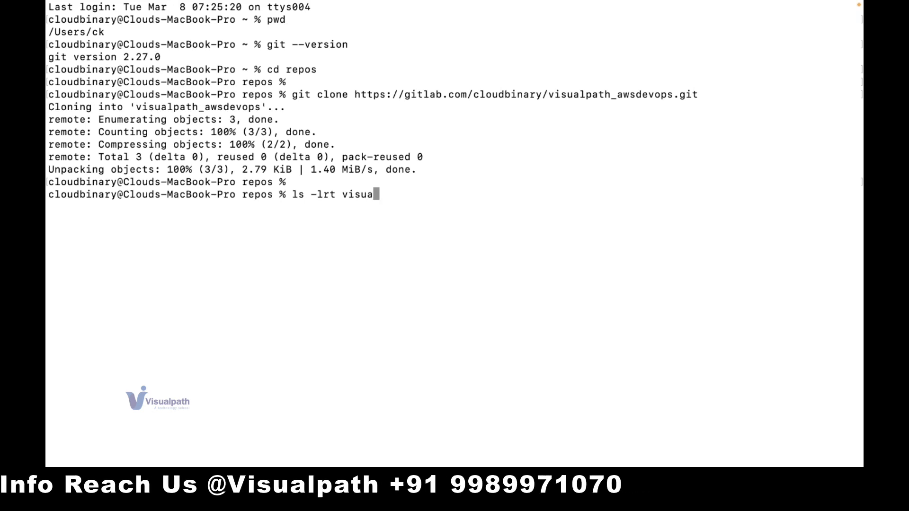
{"action": "key", "text": "Tab"}
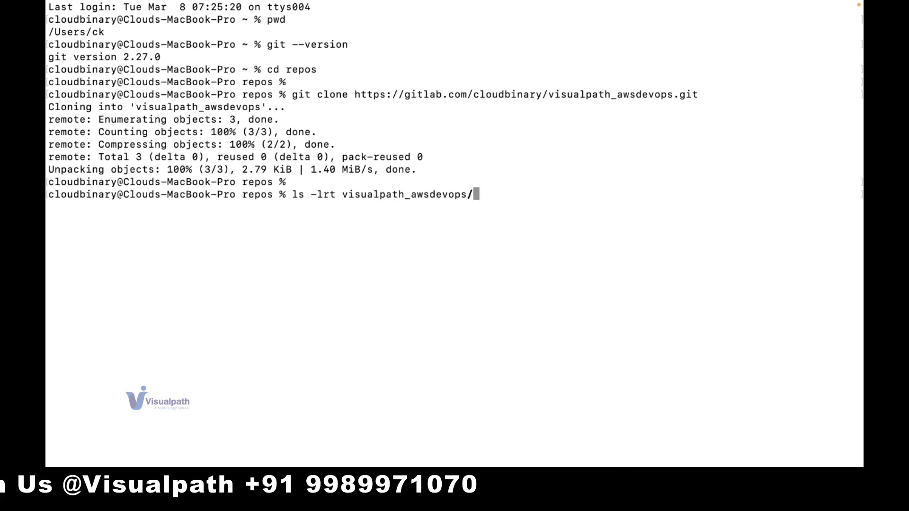
{"action": "key", "text": "Return"}
{"action": "key", "text": "Return"}
- Show the details of the visualpath_awsdevops directory itself with ls -ld
{"action": "key", "text": "Up"}
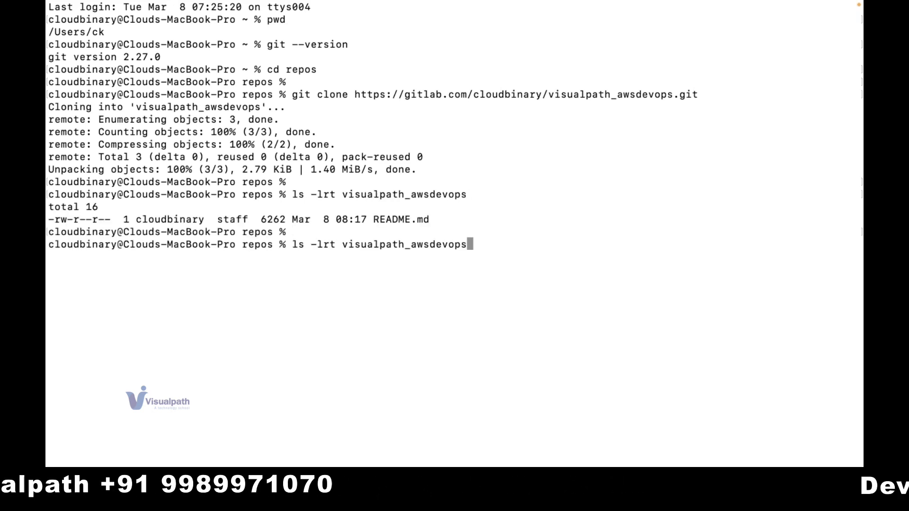
{"action": "key", "text": "Left"}
{"action": "key", "text": "Left"}
{"action": "key", "text": "Left"}
{"action": "key", "text": "Left"}
{"action": "key", "text": "Left"}
{"action": "key", "text": "Left"}
{"action": "key", "text": "Left"}
{"action": "key", "text": "Left"}
{"action": "key", "text": "Left"}
{"action": "key", "text": "Left"}
{"action": "key", "text": "Left"}
{"action": "key", "text": "Left"}
{"action": "key", "text": "Left"}
{"action": "key", "text": "Left"}
{"action": "key", "text": "Left"}
{"action": "key", "text": "Left"}
{"action": "key", "text": "Left"}
{"action": "key", "text": "Left"}
{"action": "key", "text": "Left"}
{"action": "key", "text": "Left"}
{"action": "key", "text": "Left"}
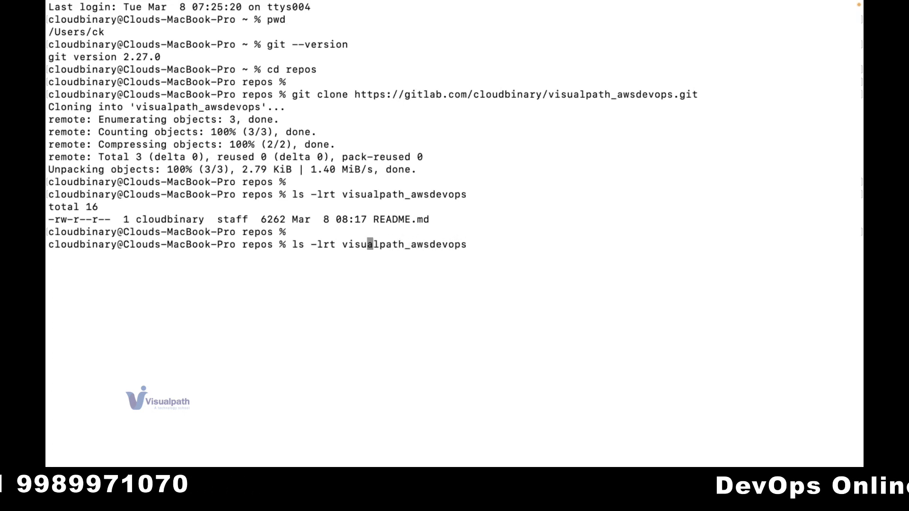
{"action": "key", "text": "BackSpace"}
{"action": "key", "text": "BackSpace"}
{"action": "type", "text": "d"}
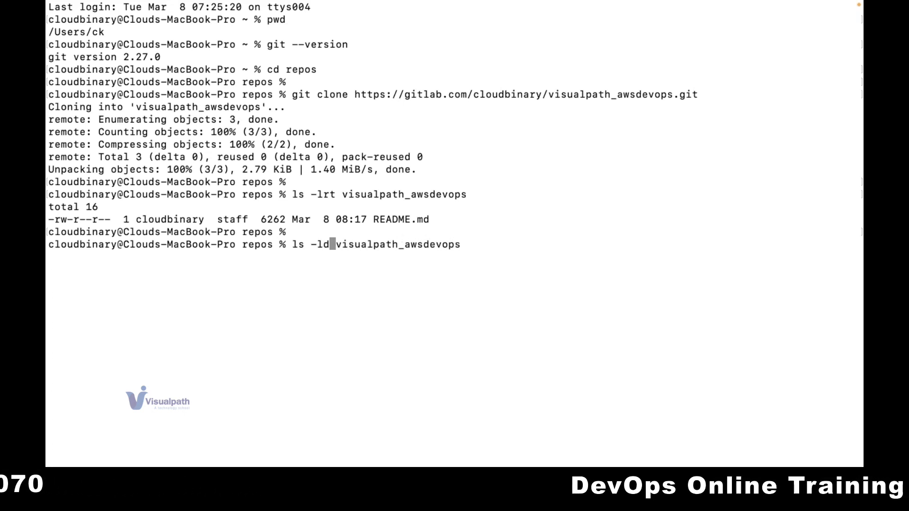
{"action": "key", "text": "Return"}
{"action": "key", "text": "Return"}
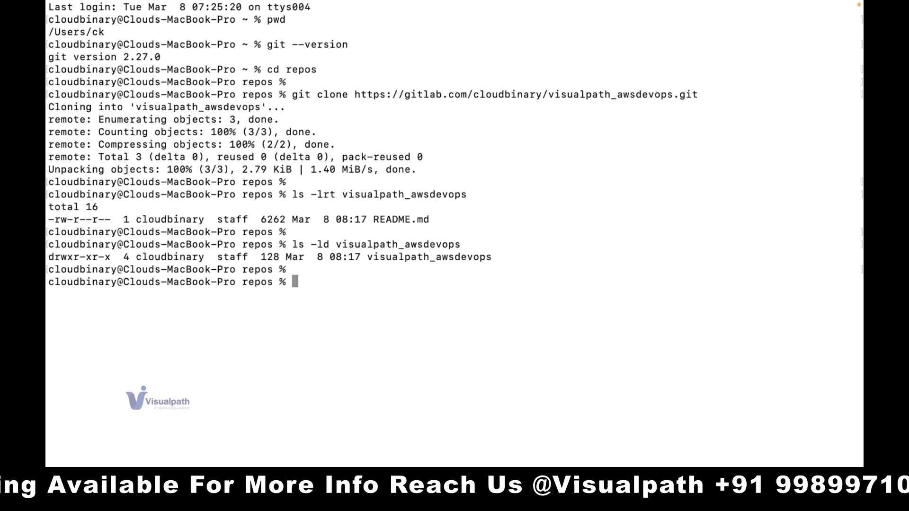
{"action": "key", "text": "Return"}
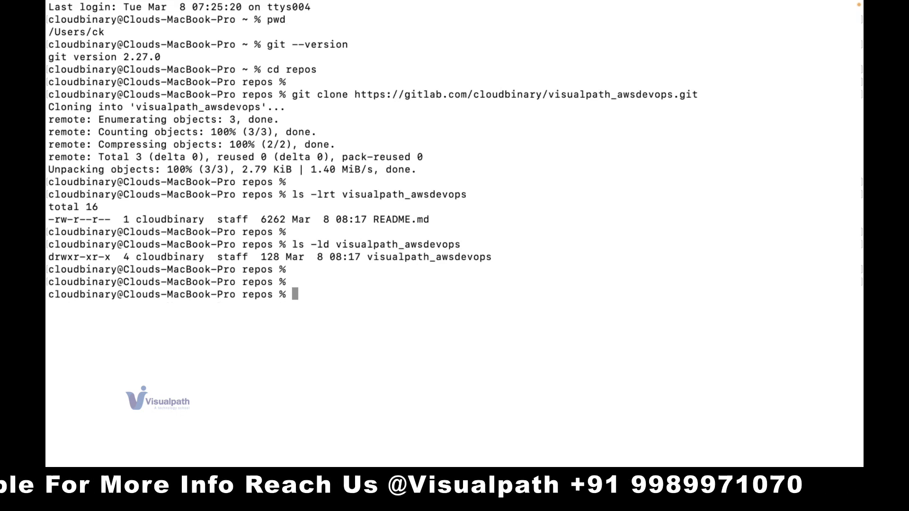
- List all contents of visualpath_awsdevops, including hidden entries, with ls -lrta
{"action": "key", "text": "Up"}
{"action": "key", "text": "Up"}
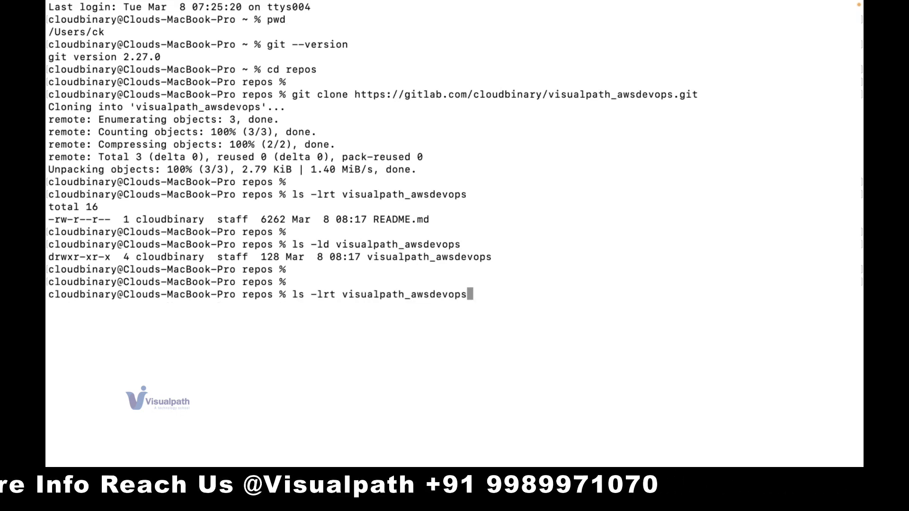
{"action": "key", "text": "Left"}
{"action": "key", "text": "Left"}
{"action": "key", "text": "Left"}
{"action": "key", "text": "Left"}
{"action": "key", "text": "Left"}
{"action": "key", "text": "Left"}
{"action": "key", "text": "Left"}
{"action": "key", "text": "Left"}
{"action": "key", "text": "Left"}
{"action": "key", "text": "Left"}
{"action": "key", "text": "Left"}
{"action": "key", "text": "Left"}
{"action": "key", "text": "Left"}
{"action": "key", "text": "Left"}
{"action": "key", "text": "Left"}
{"action": "key", "text": "Left"}
{"action": "key", "text": "Left"}
{"action": "key", "text": "Left"}
{"action": "key", "text": "Left"}
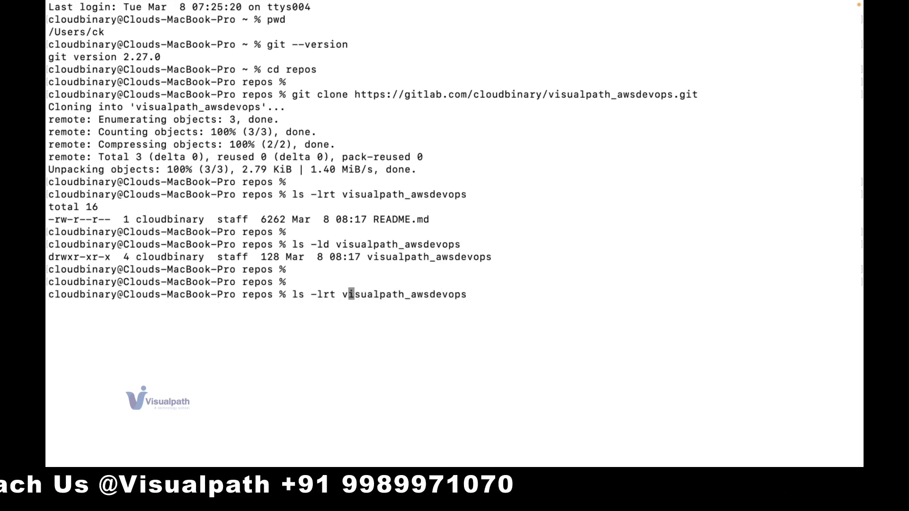
{"action": "key", "text": "Left"}
{"action": "key", "text": "Left"}
{"action": "type", "text": "a"}
{"action": "key", "text": "Return"}
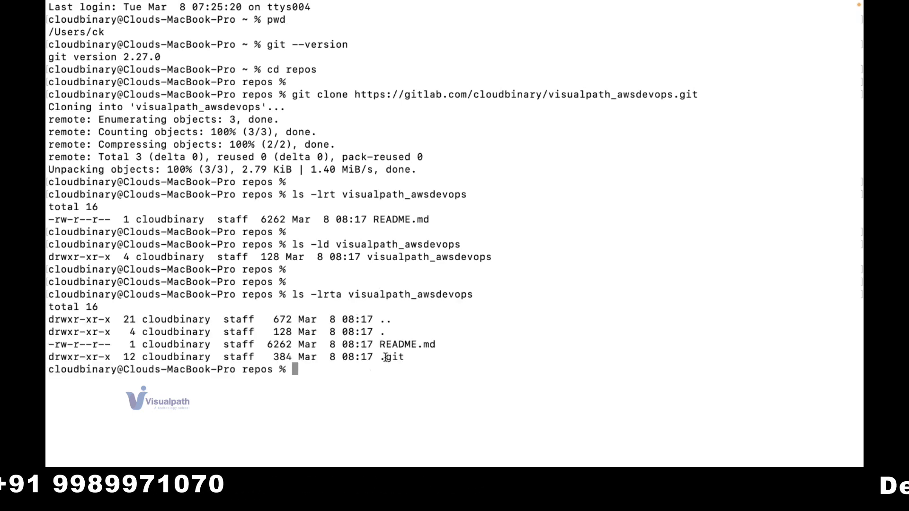
- Highlight the .git entry, the repository name in the clone URL and the visualpath_awsdevops directory name in the output
{"action": "left_click_drag", "start_coordinate": [380, 358], "coordinate": [406, 358]}
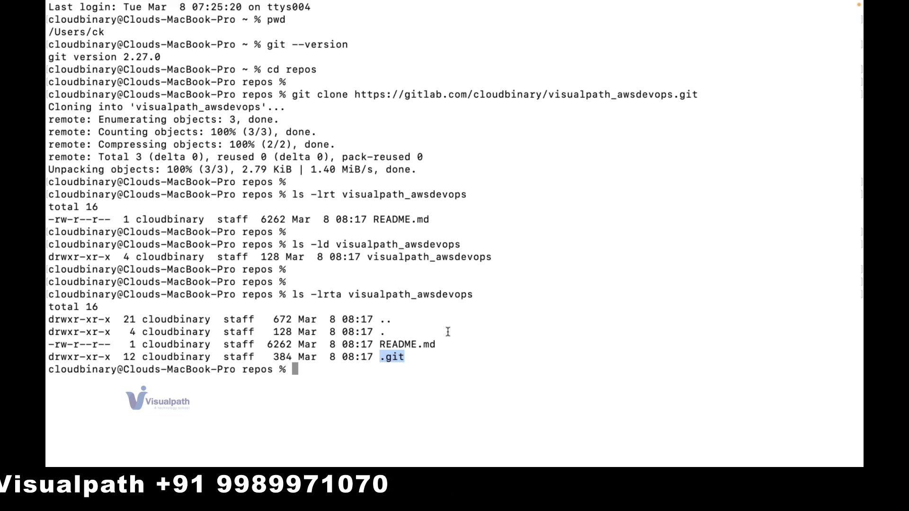
{"action": "double_click", "coordinate": [582, 93]}
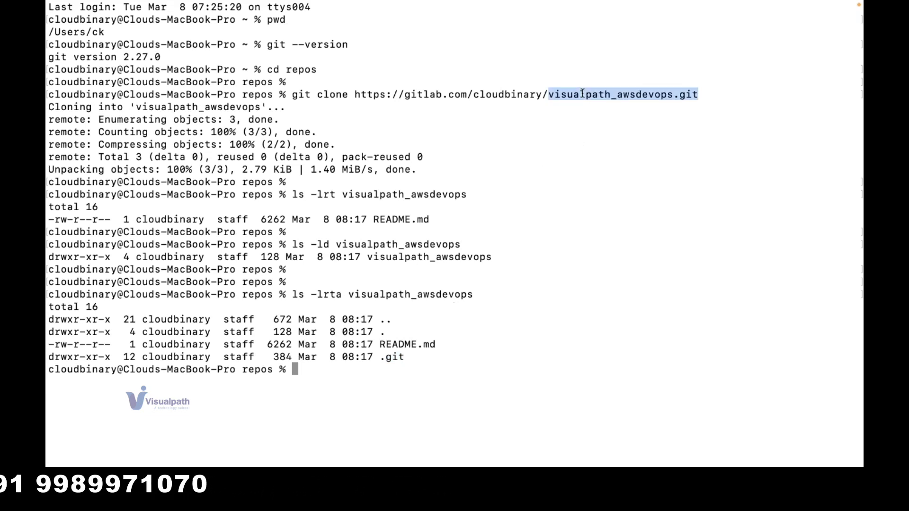
{"action": "double_click", "coordinate": [386, 295]}
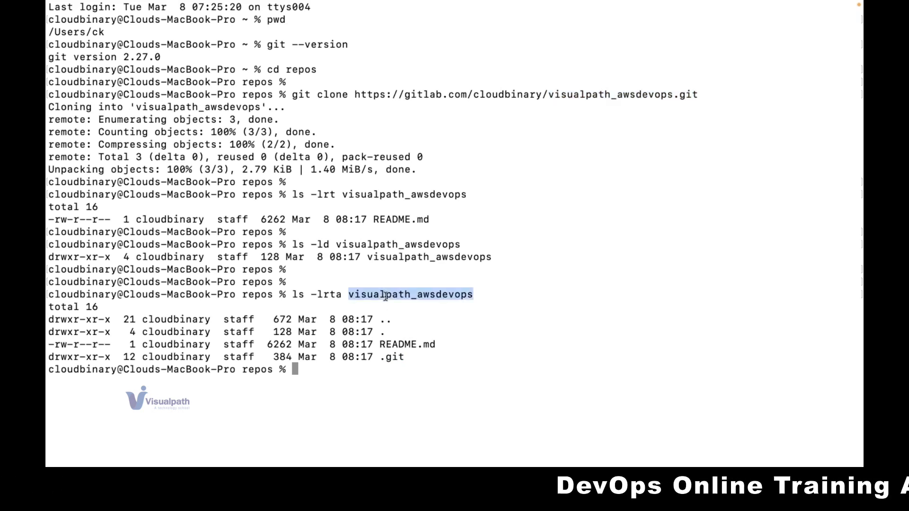
{"action": "double_click", "coordinate": [395, 357]}
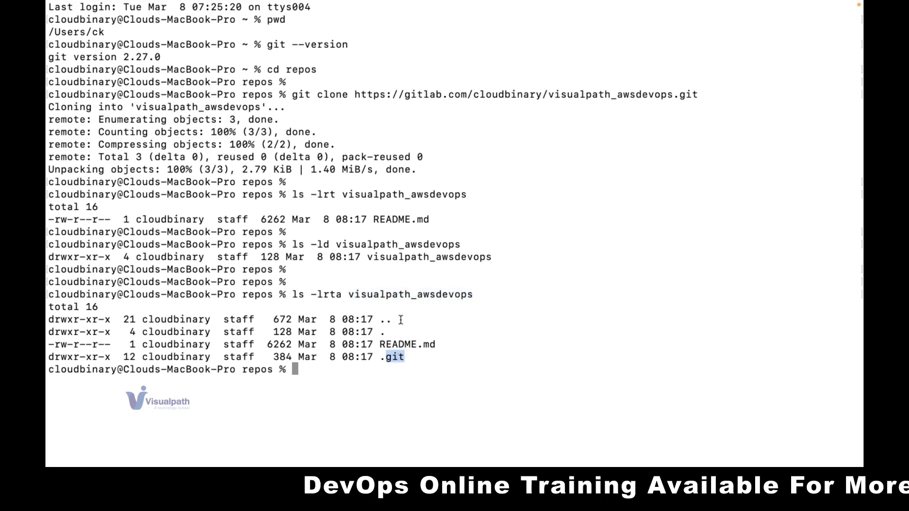
{"action": "double_click", "coordinate": [391, 294]}
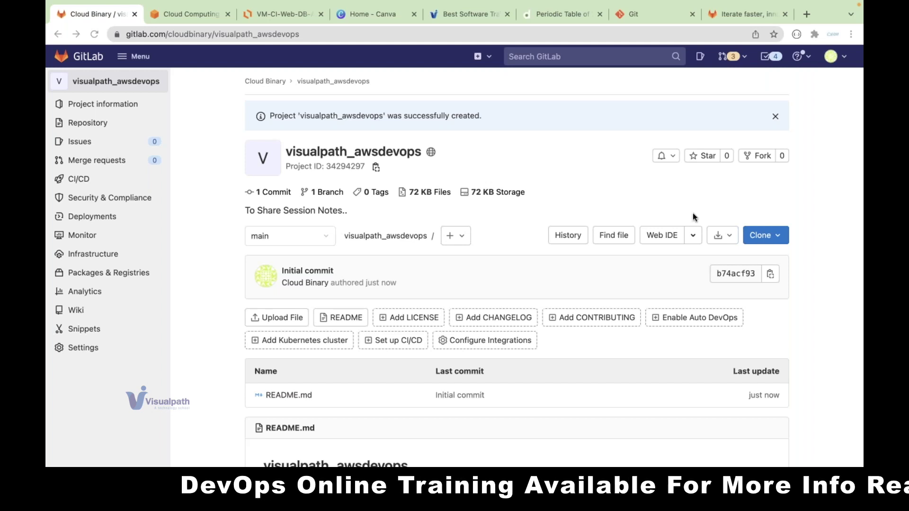
{"action": "key", "text": "super+t"}
{"action": "type", "text": "https://code.visualstudio.com/"}
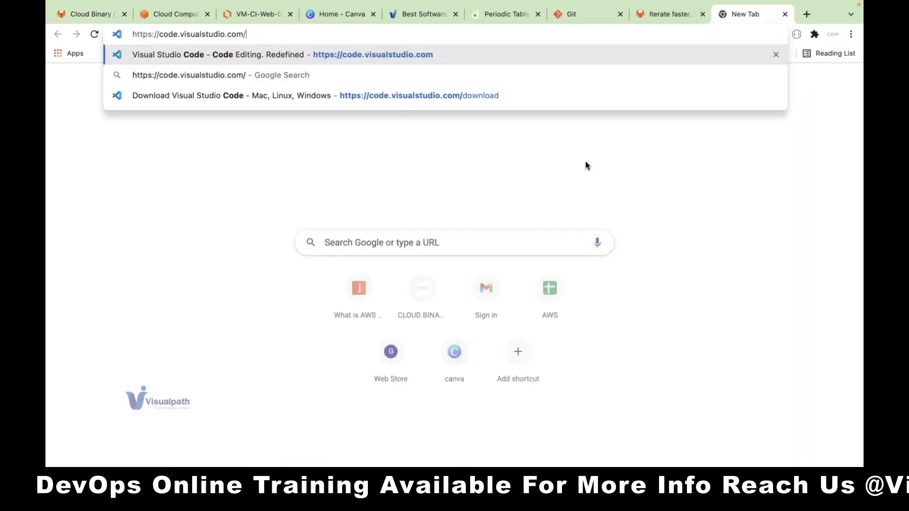
{"action": "key", "text": "Return"}
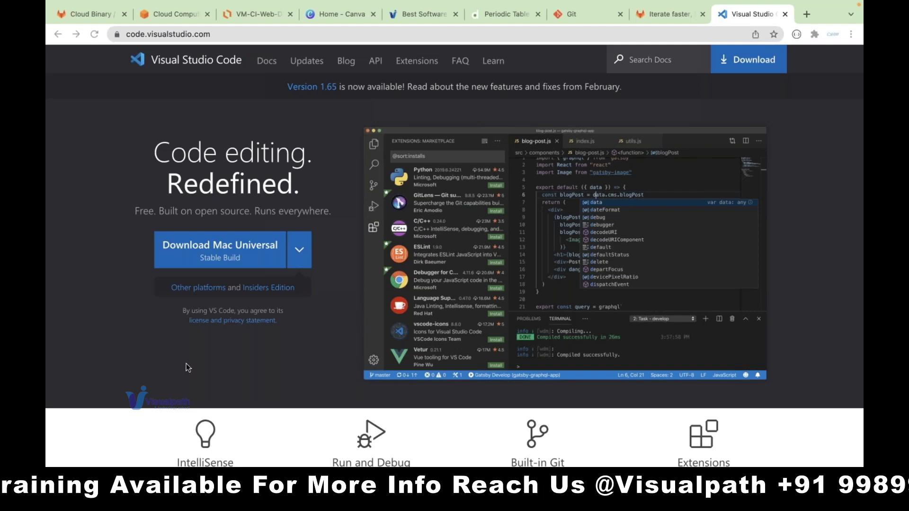
{"action": "scroll", "coordinate": [186, 364], "scroll_direction": "down", "scroll_amount": 6}
{"action": "scroll", "coordinate": [186, 365], "scroll_direction": "up", "scroll_amount": 6}
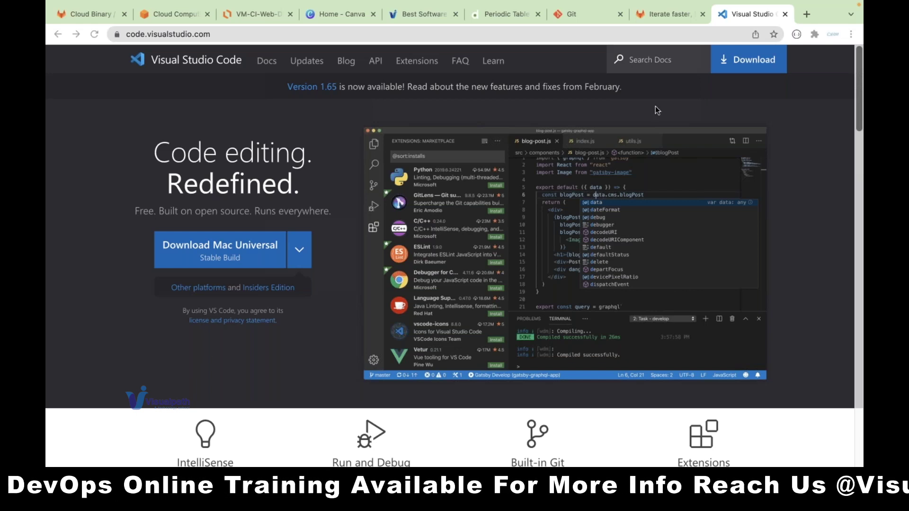
- Revisit the Git and Visual Studio Code websites in the browser, and return to Terminal to clear the text selection
{"action": "left_click", "coordinate": [585, 15]}
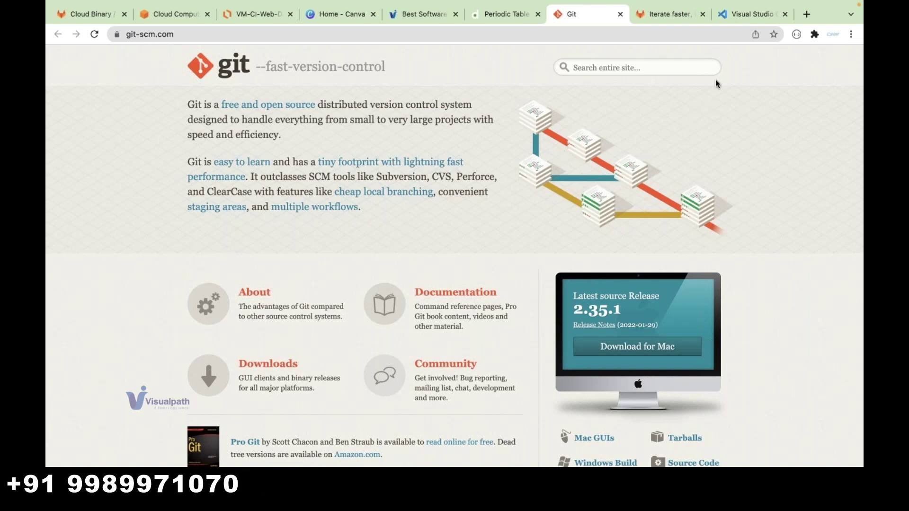
{"action": "left_click", "coordinate": [735, 13]}
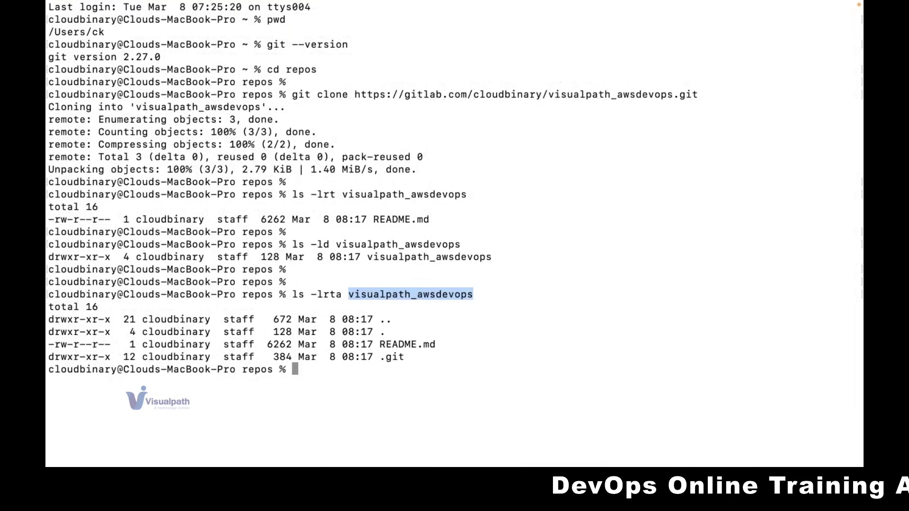
{"action": "left_click", "coordinate": [380, 297]}
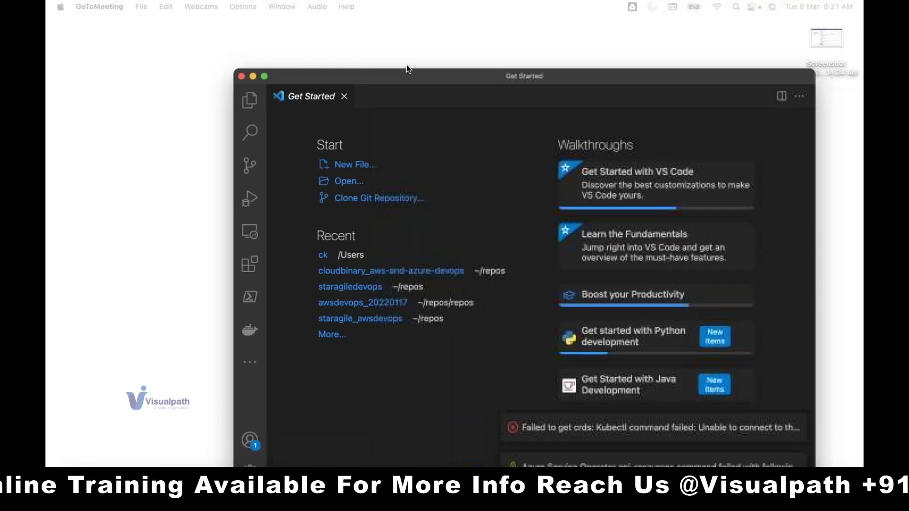
- Switch to Visual Studio Code, make its window full screen and dismiss the error notification
{"action": "left_click", "coordinate": [377, 55]}
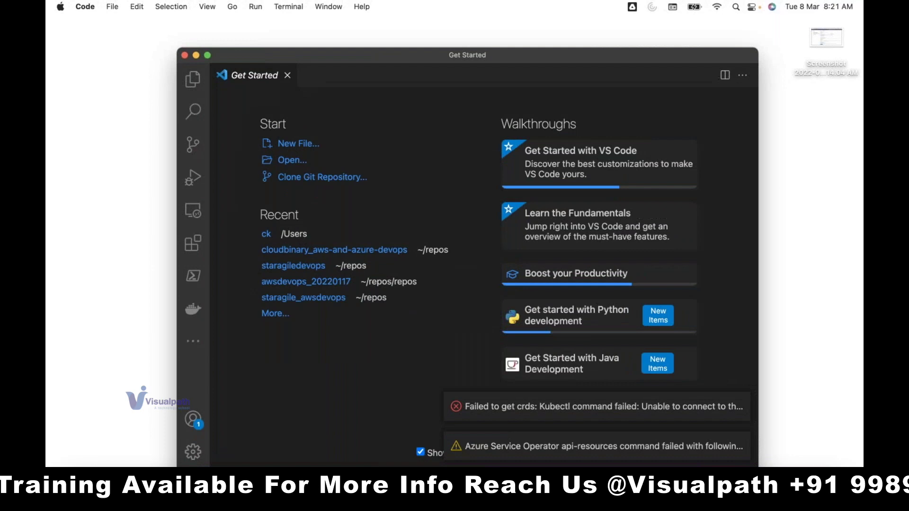
{"action": "left_click", "coordinate": [208, 55]}
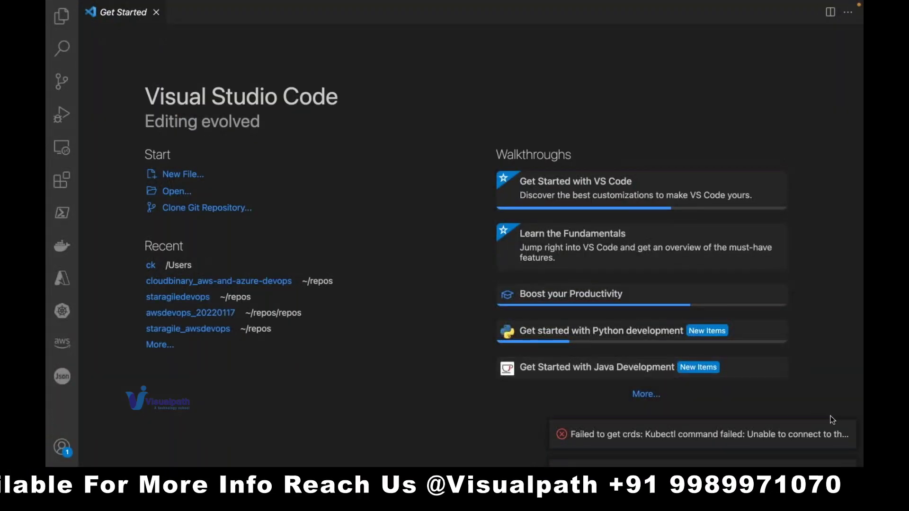
{"action": "left_click", "coordinate": [842, 435]}
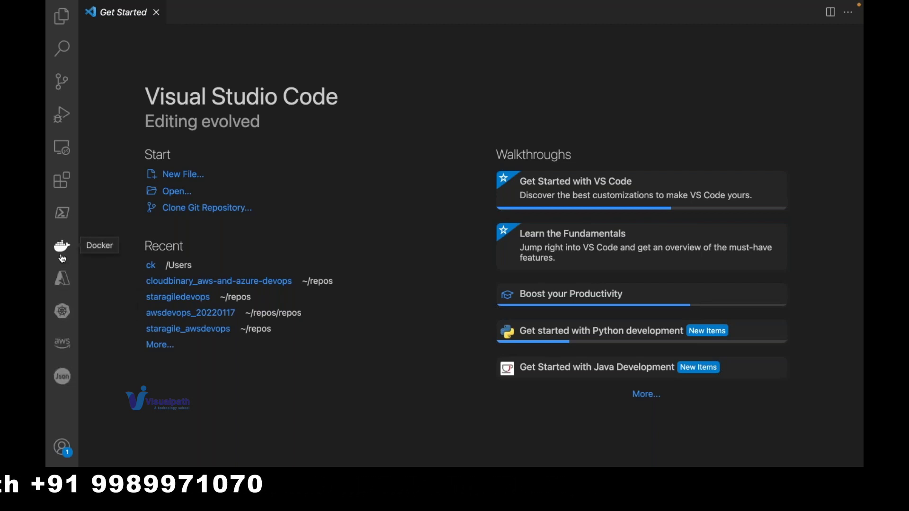
- Examine the installed extensions Angular Snippets, Ansible, Argutec Azure Repos and ARM Template Viewer
{"action": "left_click", "coordinate": [65, 190]}
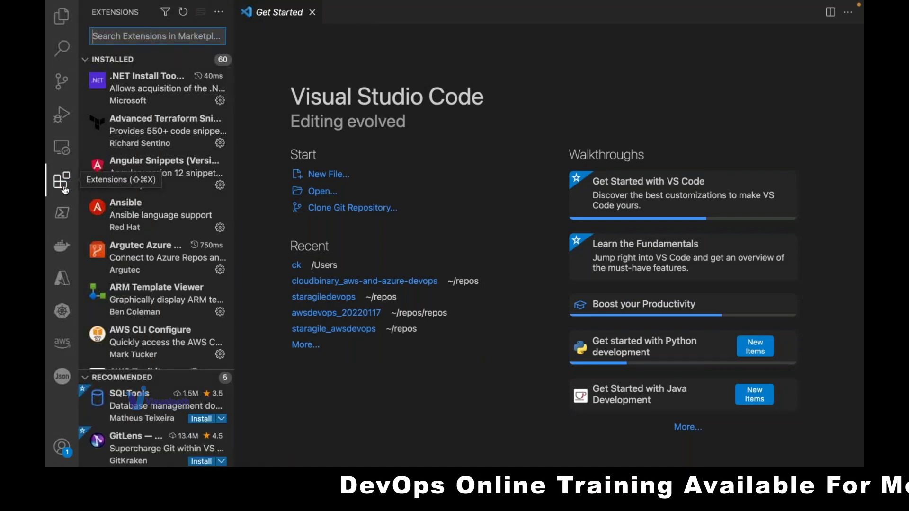
{"action": "left_click", "coordinate": [154, 168]}
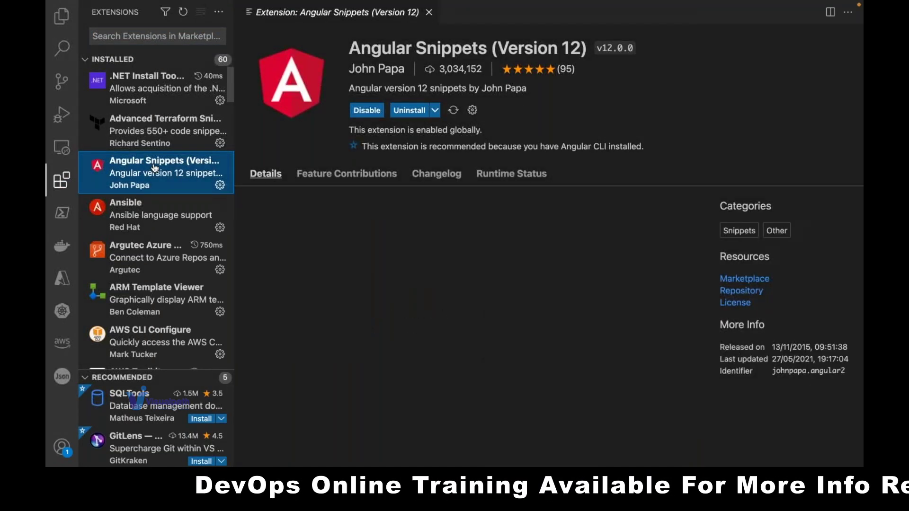
{"action": "left_click", "coordinate": [154, 208]}
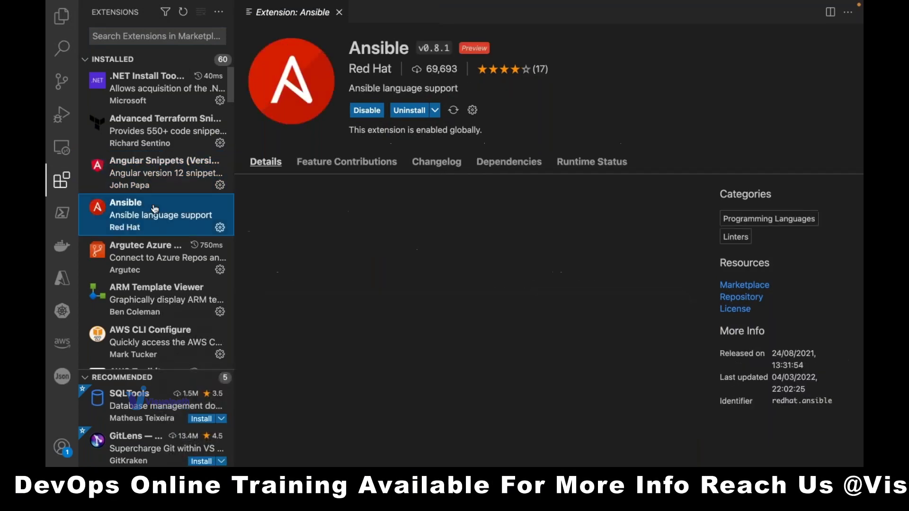
{"action": "left_click", "coordinate": [155, 257]}
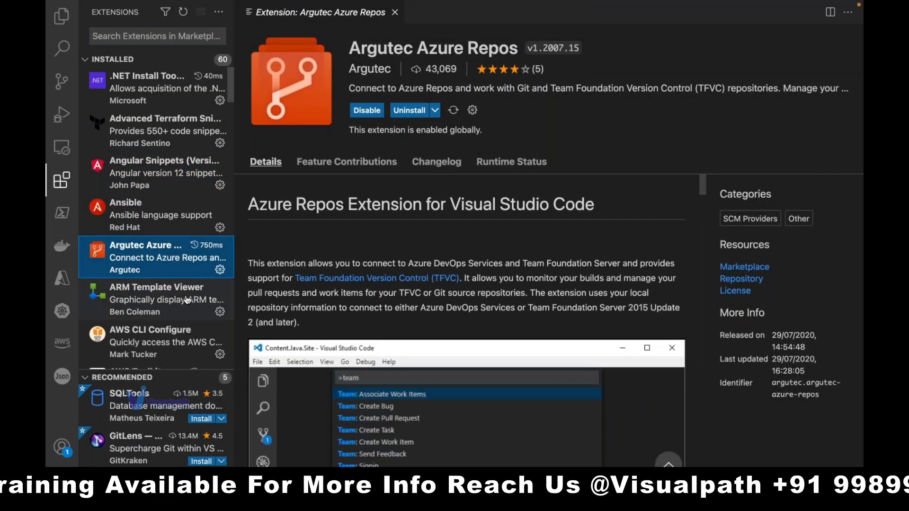
{"action": "left_click", "coordinate": [160, 301]}
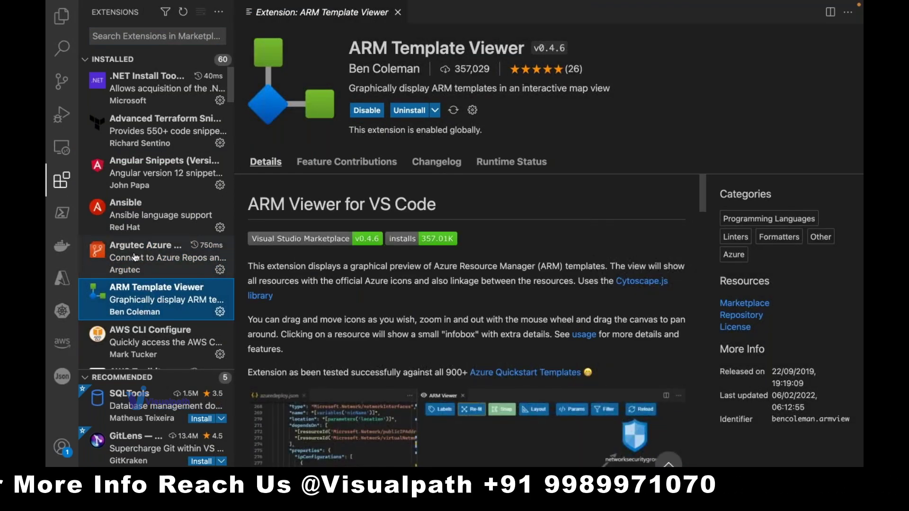
- Show the file explorer in place of the ARM Template Viewer page, and highlight the cloned folder's name in Terminal
{"action": "left_click", "coordinate": [63, 30]}
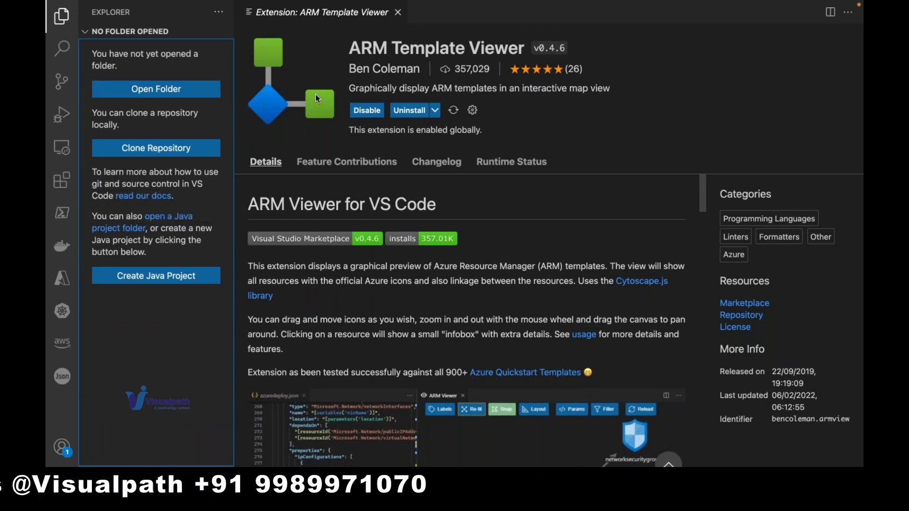
{"action": "left_click", "coordinate": [397, 13]}
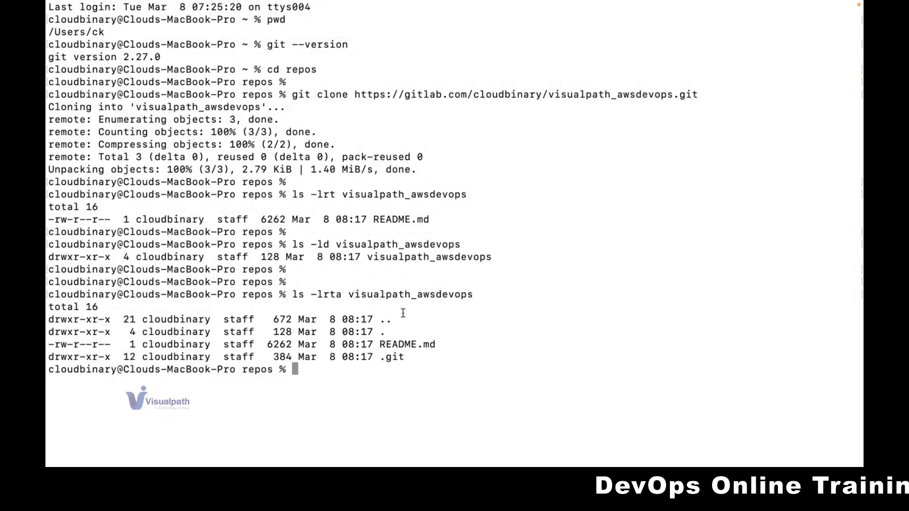
{"action": "left_click_drag", "start_coordinate": [350, 296], "coordinate": [472, 297]}
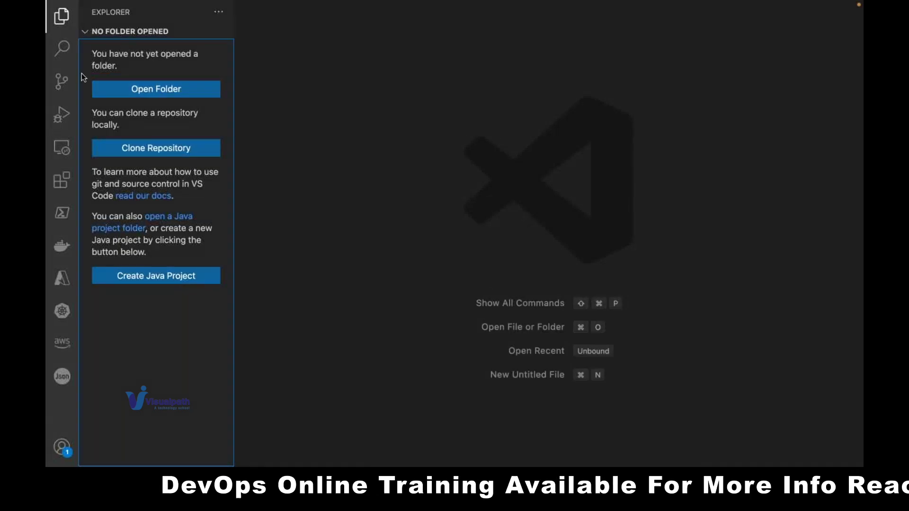
- Switch to Visual Studio Code and open the visualpath_awsdevops folder from repos
{"action": "left_click", "coordinate": [168, 98]}
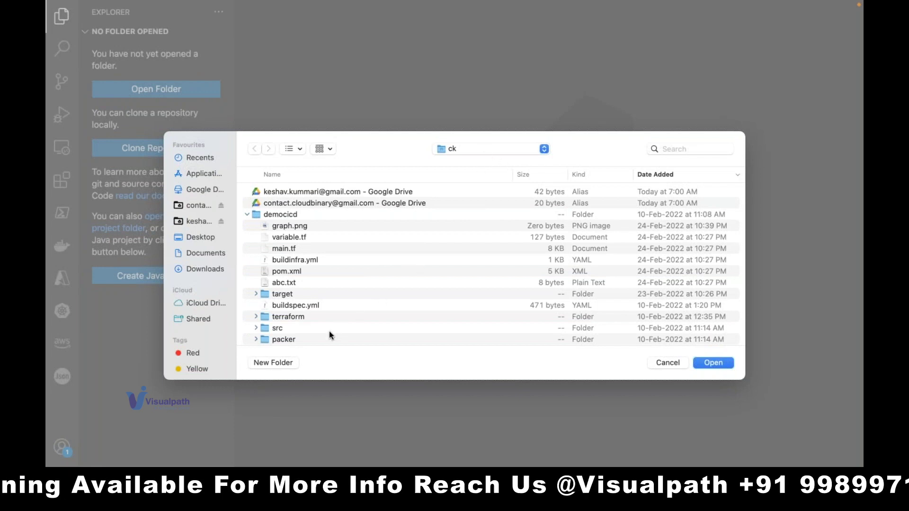
{"action": "scroll", "coordinate": [328, 331], "scroll_direction": "down", "scroll_amount": 5}
{"action": "scroll", "coordinate": [329, 333], "scroll_direction": "down", "scroll_amount": 8}
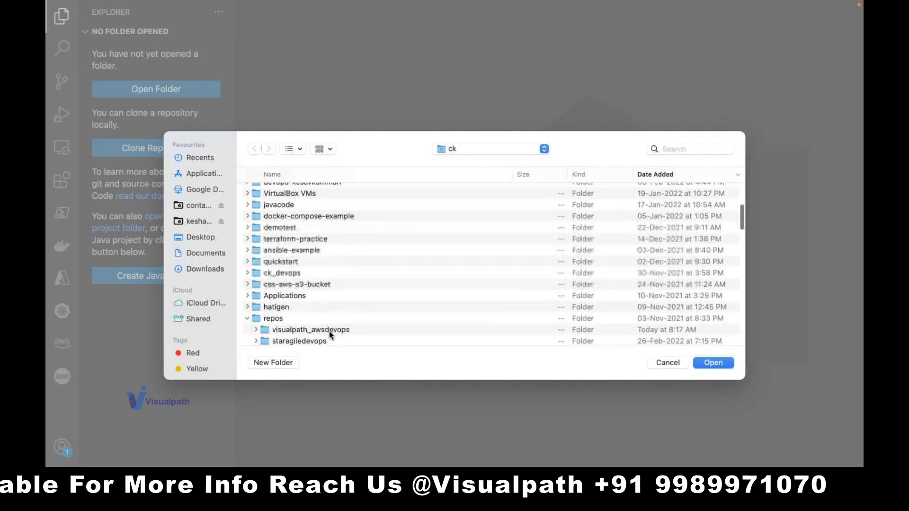
{"action": "left_click", "coordinate": [295, 268]}
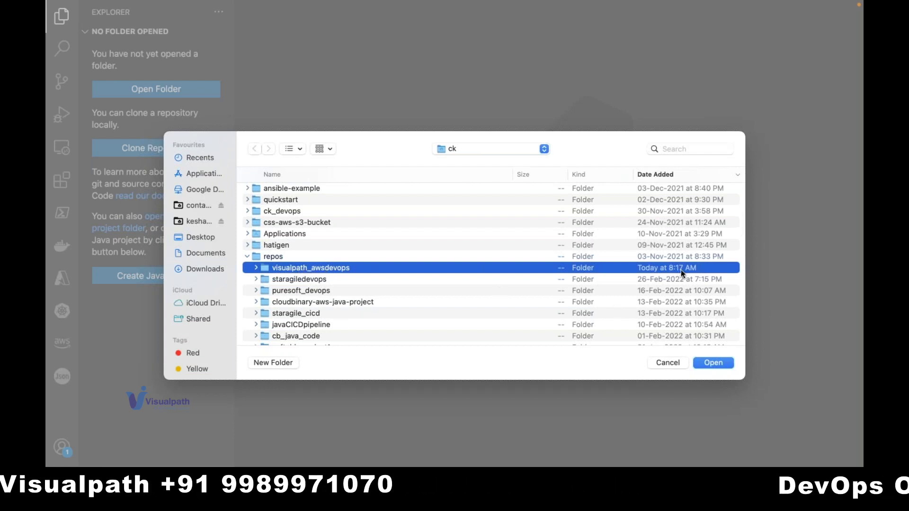
{"action": "left_click", "coordinate": [714, 362]}
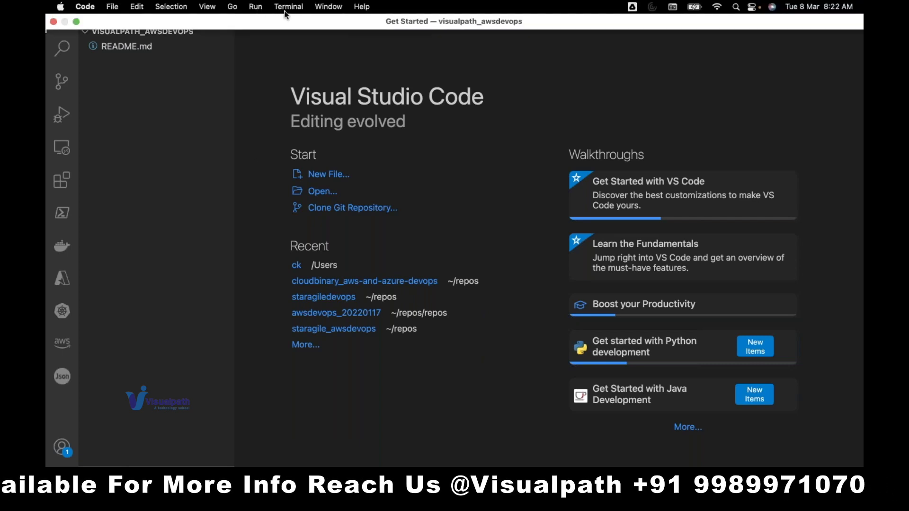
- Open a new integrated terminal for the visualpath_awsdevops folder and place the cursor in it
{"action": "left_click", "coordinate": [286, 6]}
{"action": "left_click", "coordinate": [285, 24]}
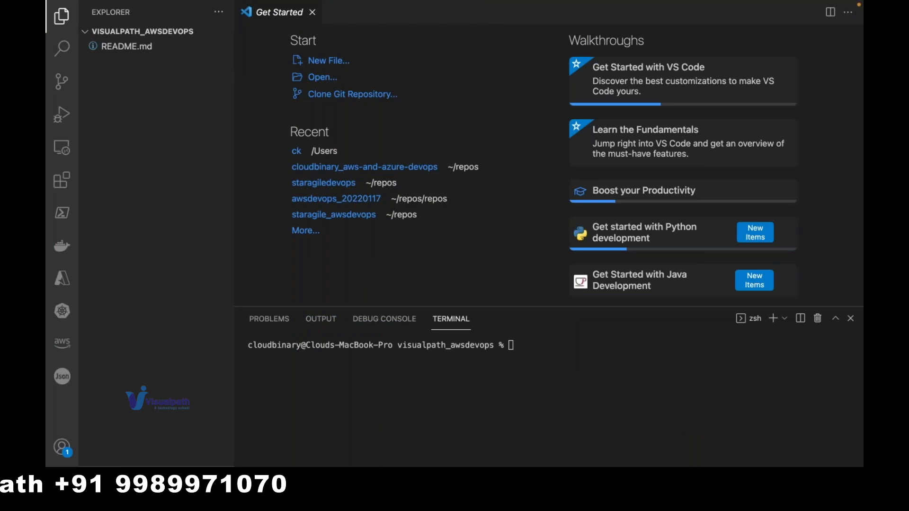
{"action": "left_click", "coordinate": [611, 360]}
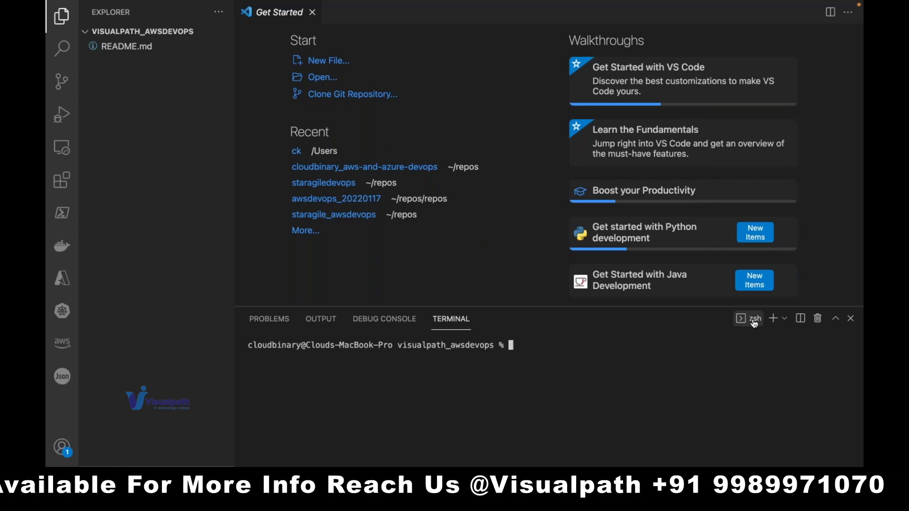
- Look through the shell profiles offered for the integrated terminal, and revisit the Git website in the browser
{"action": "left_click", "coordinate": [784, 319]}
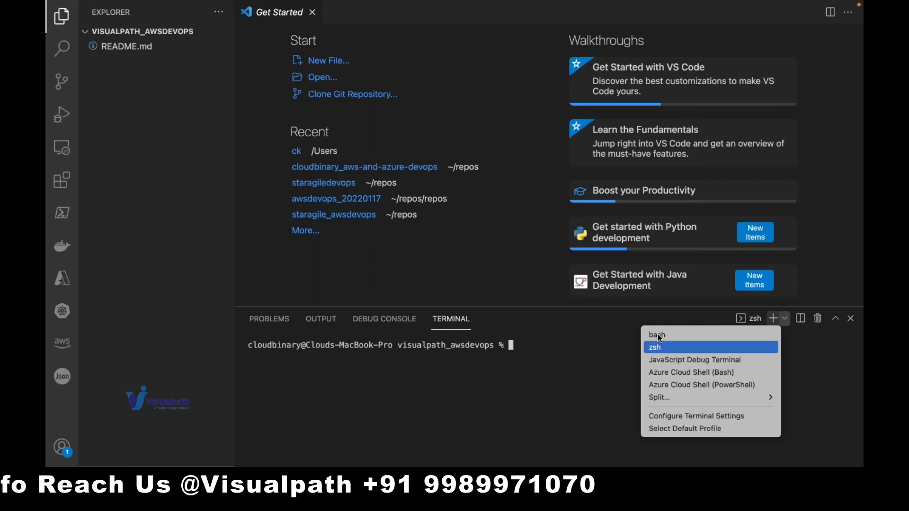
{"action": "left_click", "coordinate": [553, 390]}
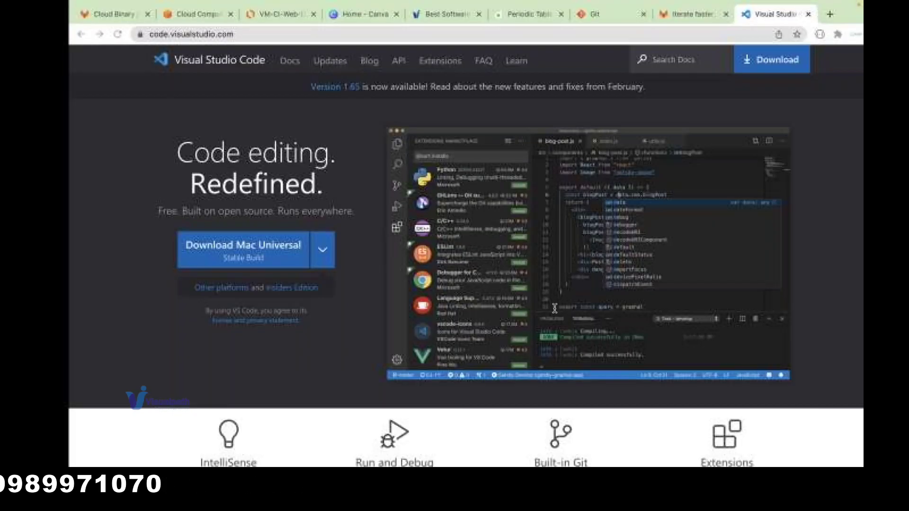
{"action": "left_click", "coordinate": [593, 19]}
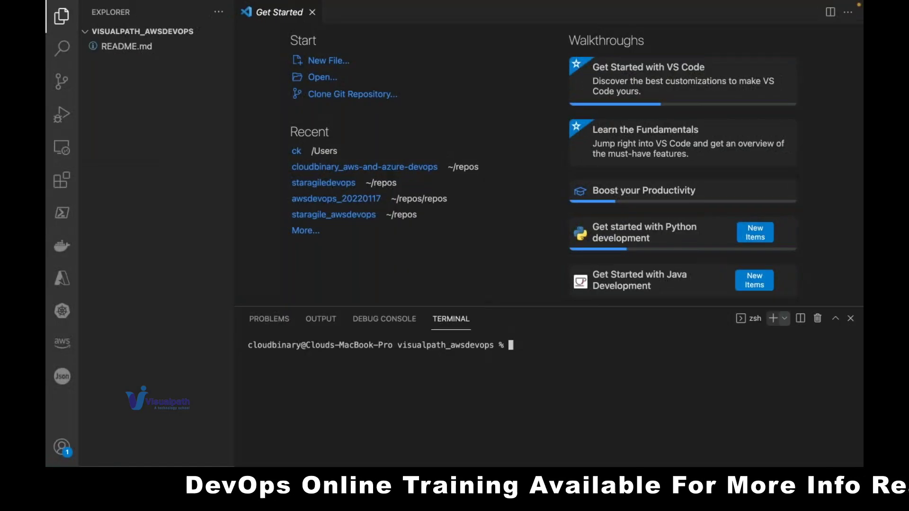
{"action": "left_click", "coordinate": [784, 318]}
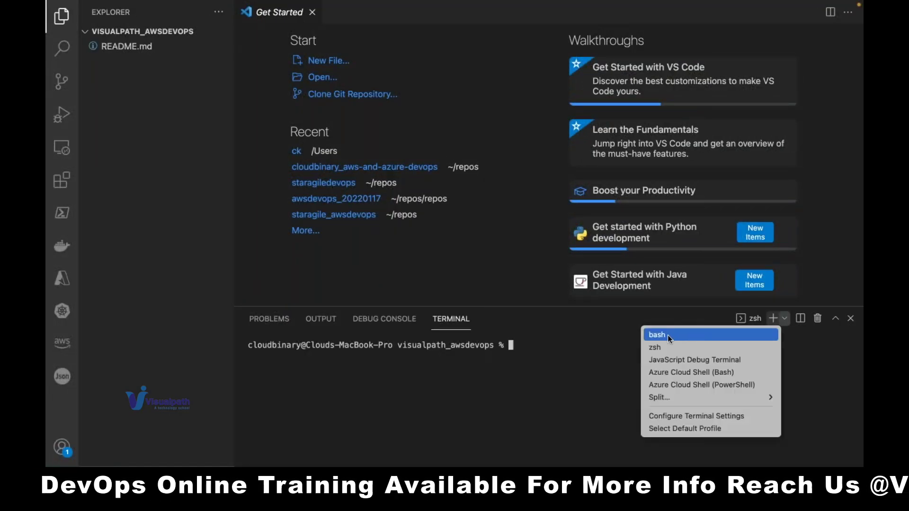
{"action": "left_click", "coordinate": [558, 365]}
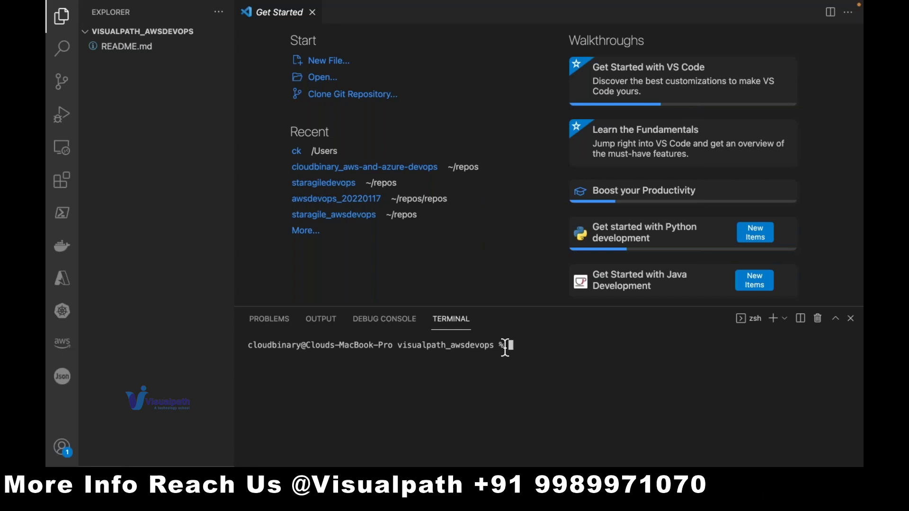
{"action": "left_click", "coordinate": [785, 319]}
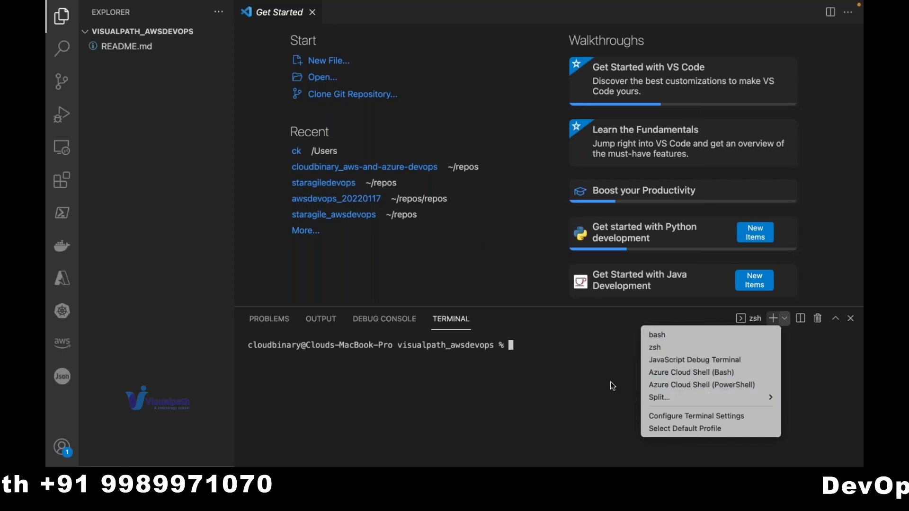
{"action": "left_click", "coordinate": [527, 390]}
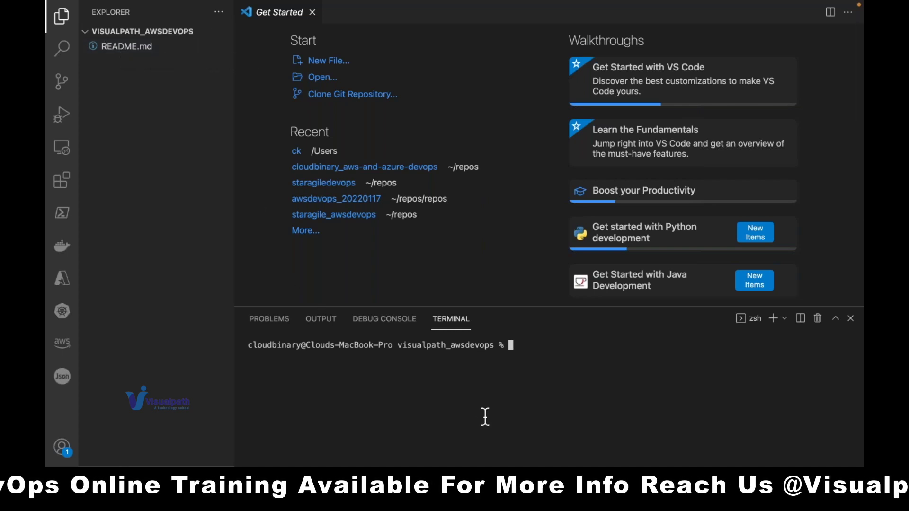
- Print the terminal's working directory with pwd and list all of its files with ls -lrta
{"action": "type", "text": "pwd"}
{"action": "key", "text": "Return"}
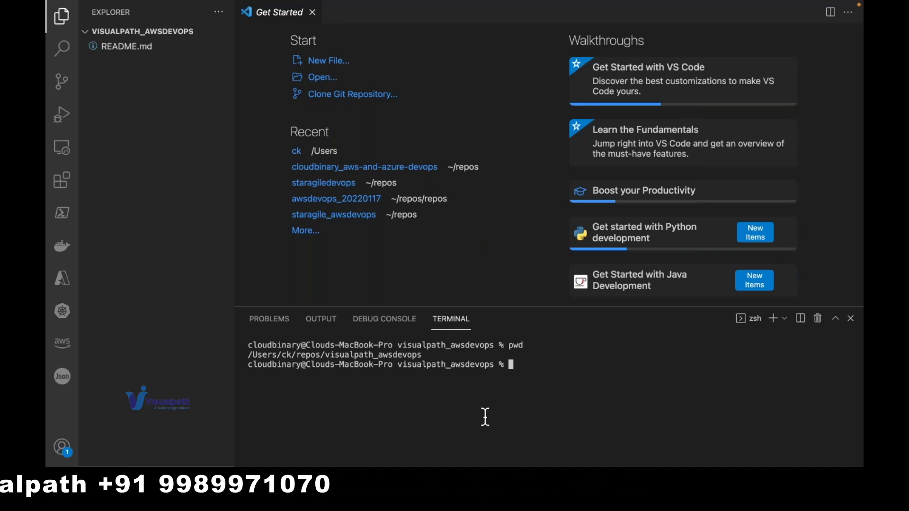
{"action": "type", "text": "ls -lrta"}
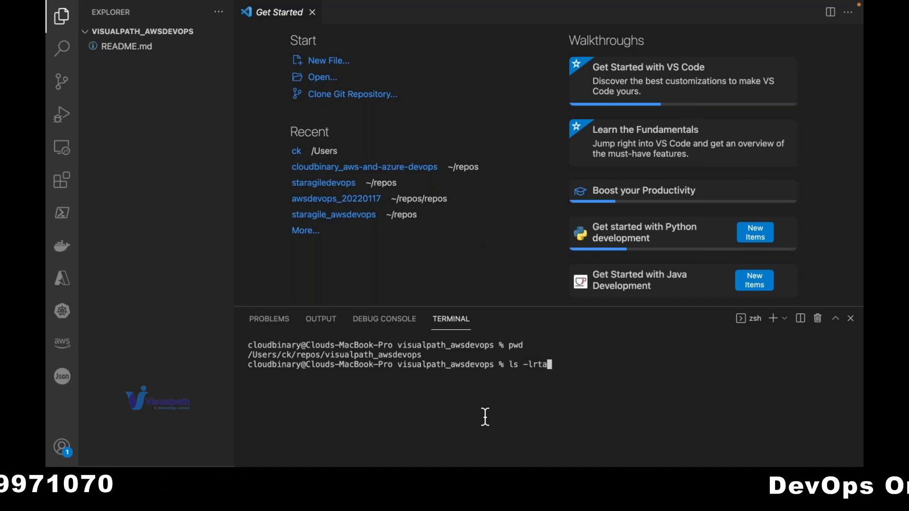
{"action": "key", "text": "Return"}
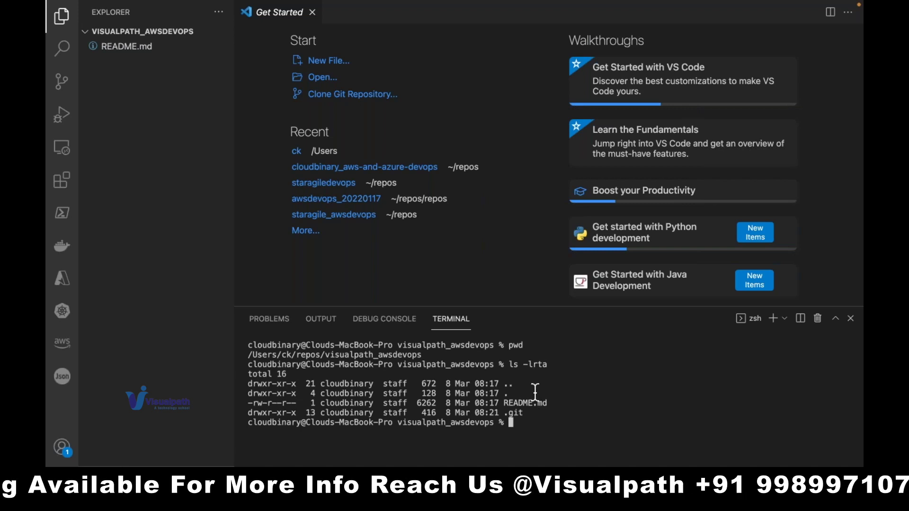
- Highlight the ls -lrta command in the terminal, clear the selection, and review the available shell profiles again
{"action": "left_click_drag", "start_coordinate": [508, 346], "coordinate": [545, 366]}
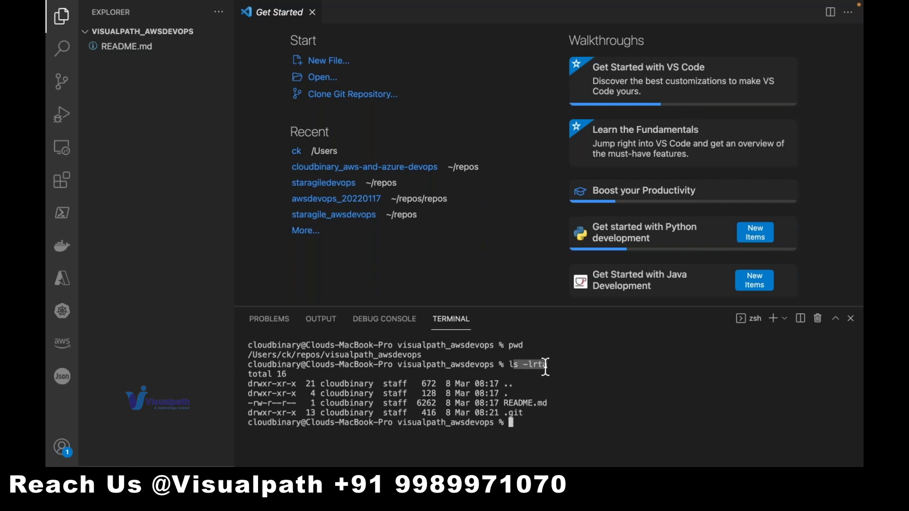
{"action": "left_click", "coordinate": [511, 367]}
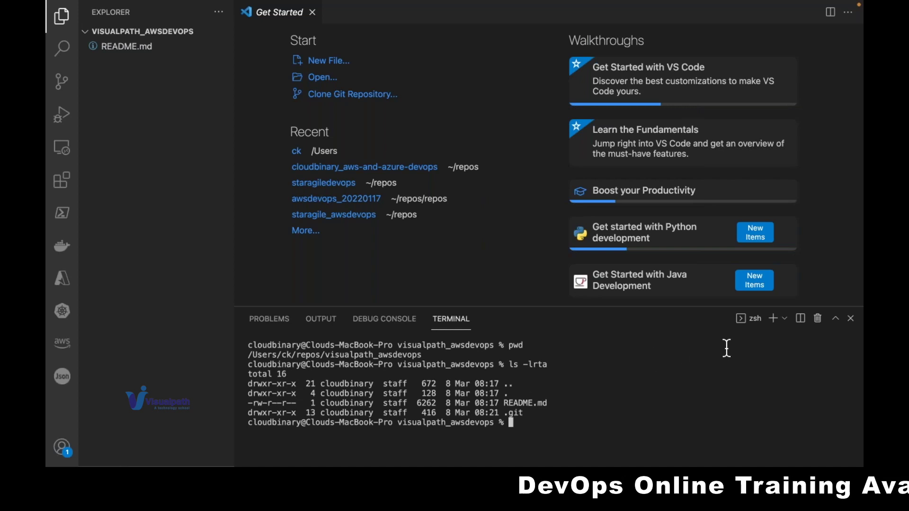
{"action": "left_click", "coordinate": [785, 320]}
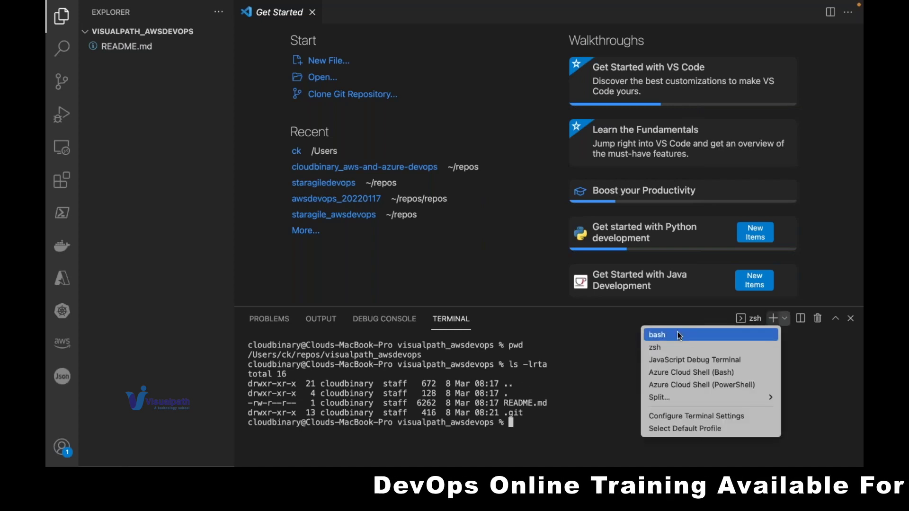
{"action": "left_click", "coordinate": [572, 359]}
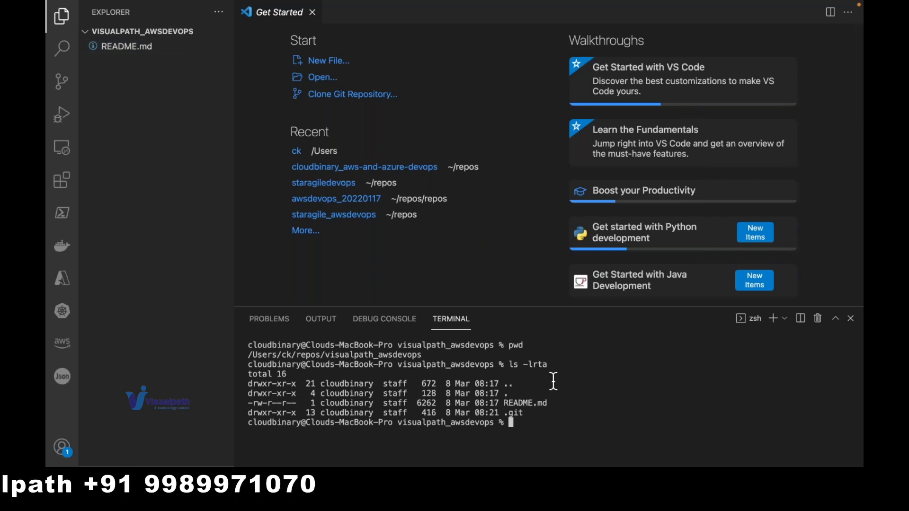
- Create the directory DAY-1_20220308 inside visualpath_awsdevops with mkdir in the terminal
{"action": "key", "text": "Return"}
{"action": "type", "text": "m"}
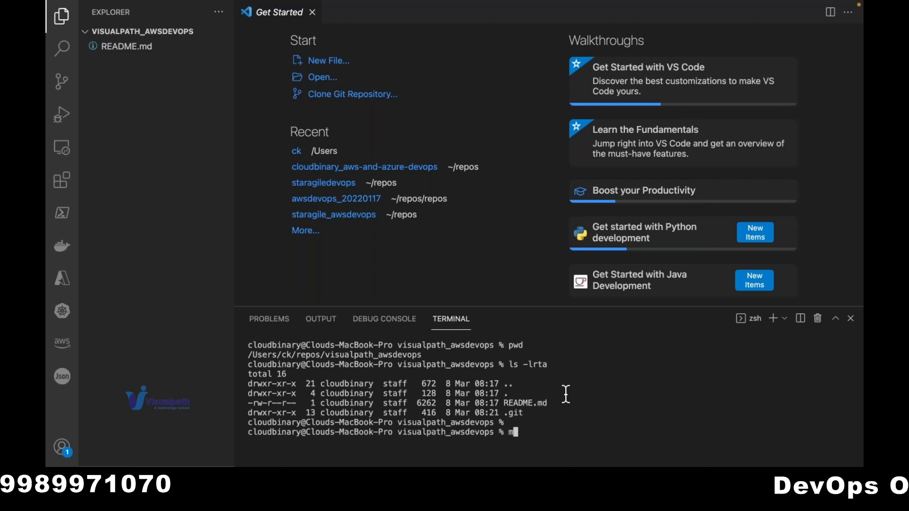
{"action": "type", "text": "kdir "}
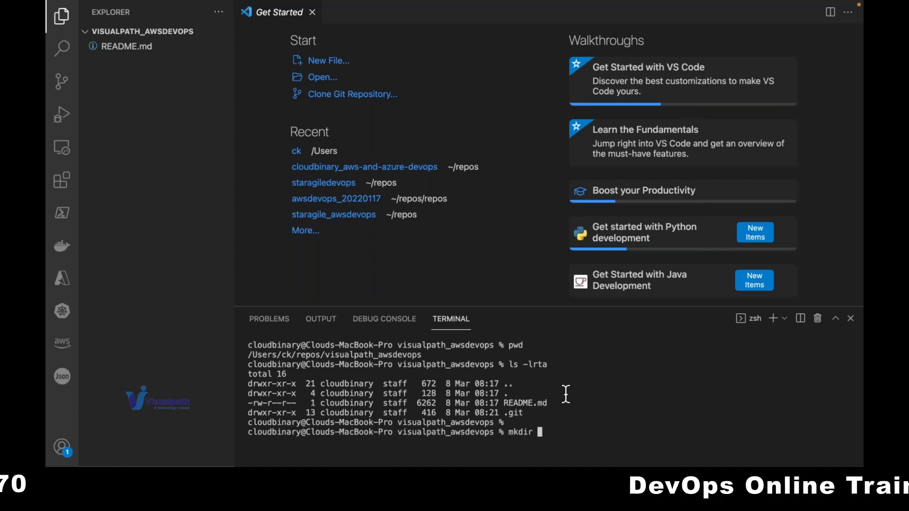
{"action": "type", "text": "DAY-1"}
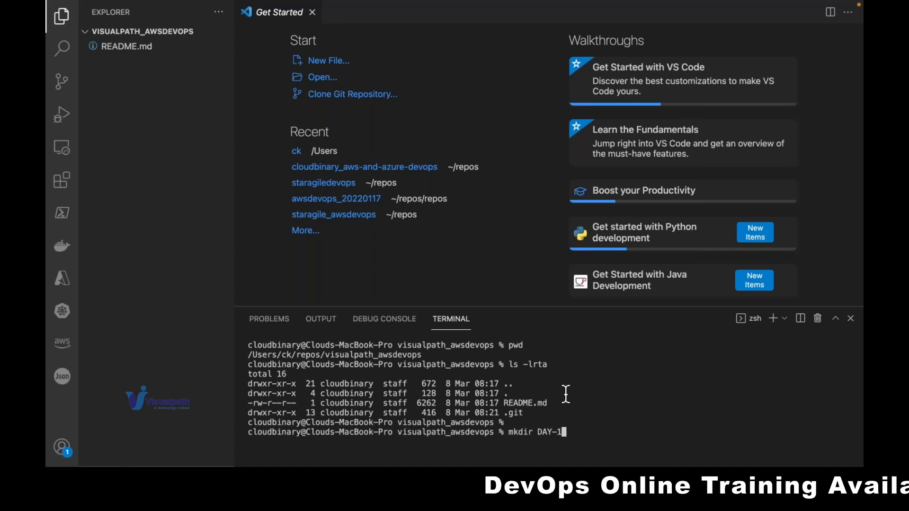
{"action": "type", "text": "_2022"}
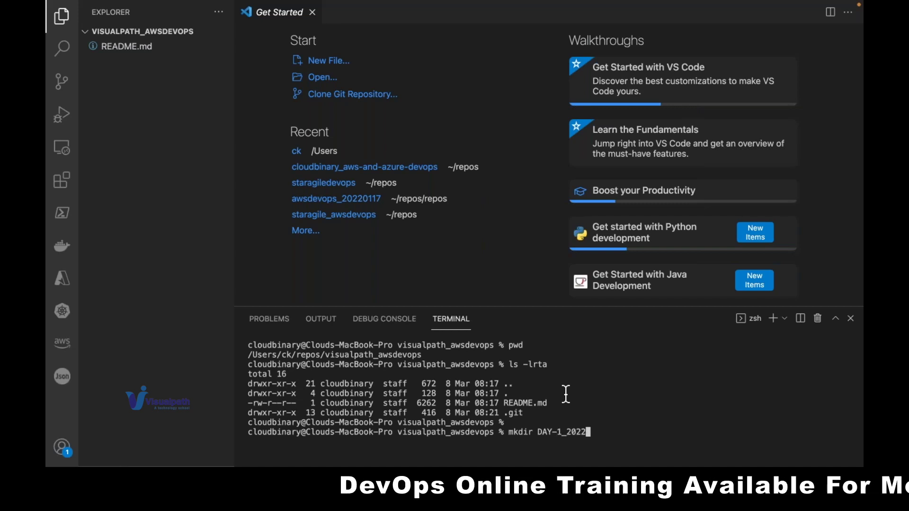
{"action": "type", "text": "0308"}
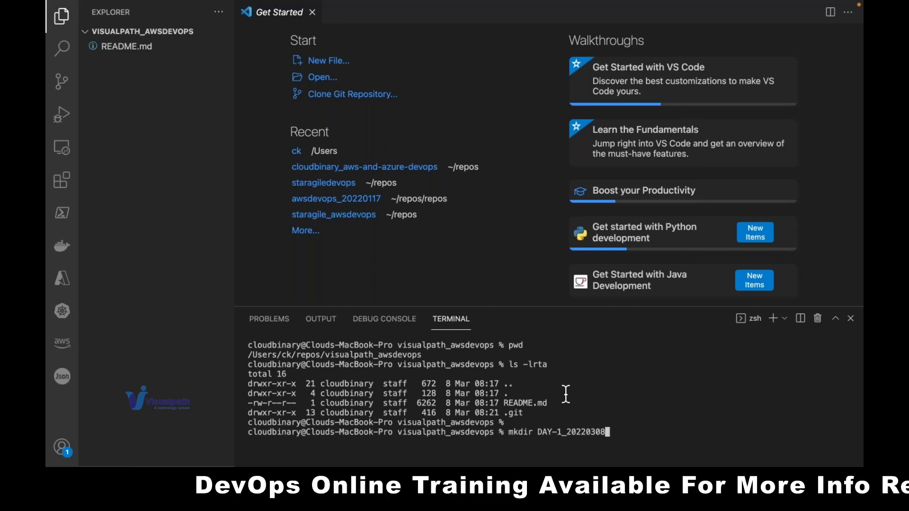
{"action": "key", "text": "Return"}
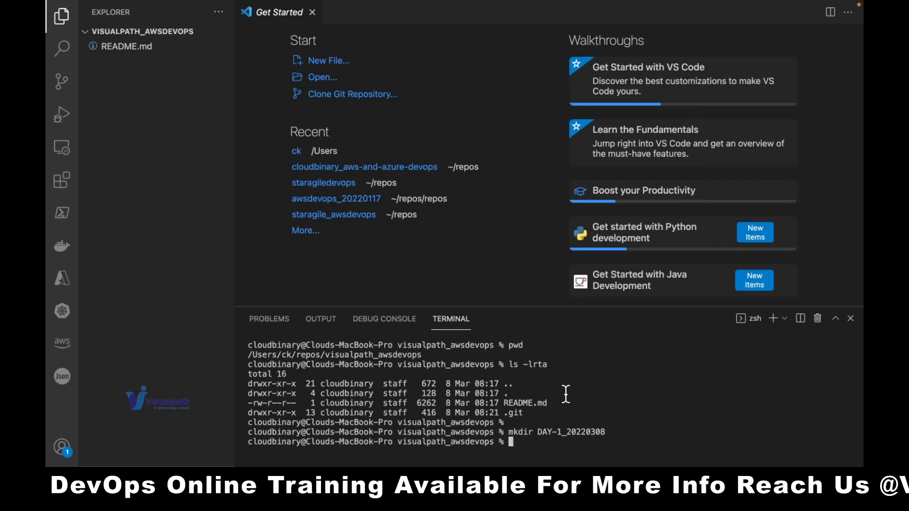
- Change into DAY-1_20220308 and create the empty file runningNotes20220308.txt with touch
{"action": "type", "text": "c"}
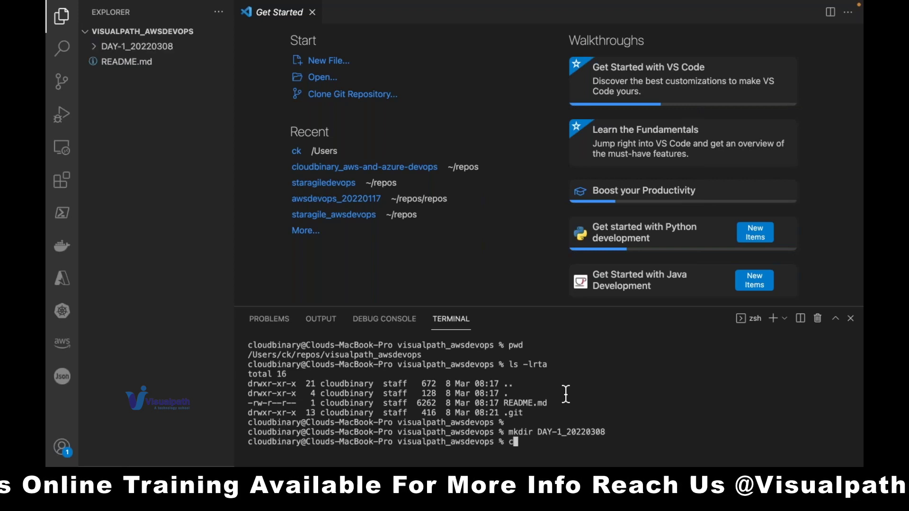
{"action": "type", "text": "d DAY-1_20220308"}
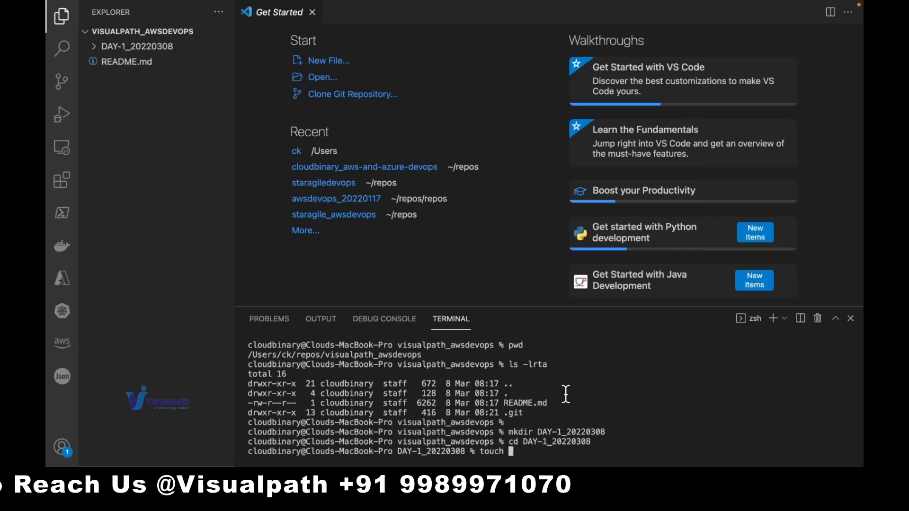
{"action": "type", "text": "nningNotes20220308.txt"}
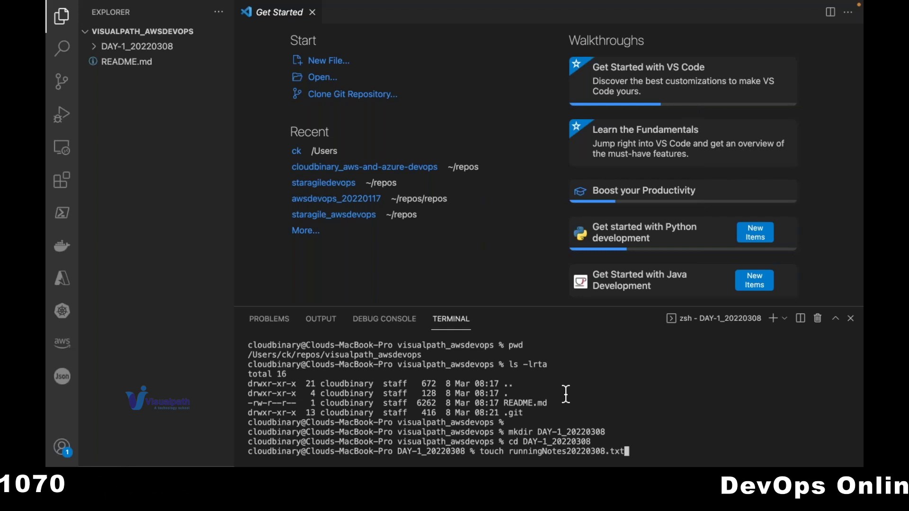
{"action": "key", "text": "Return"}
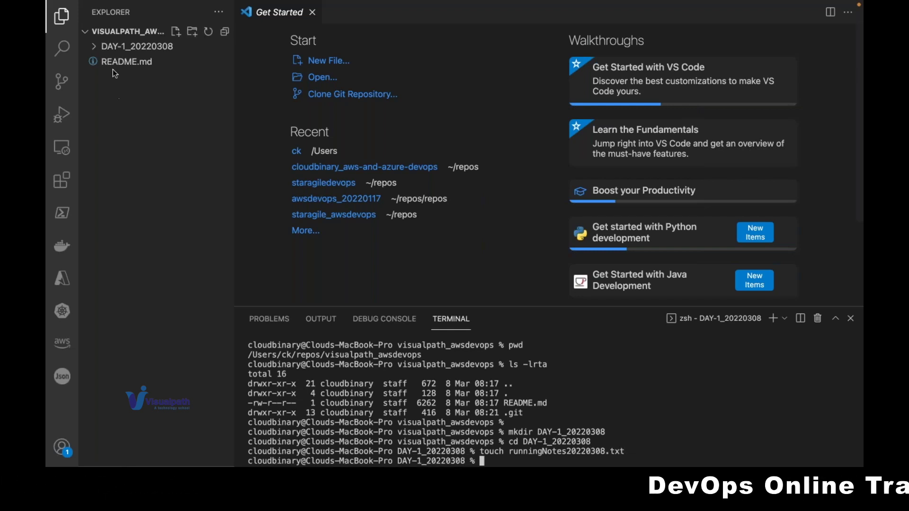
- Open runningNotes20220308.txt from the DAY-1_20220308 folder and write "Agenda :" on line 1 and "Q?" on line 4
{"action": "left_click", "coordinate": [94, 47]}
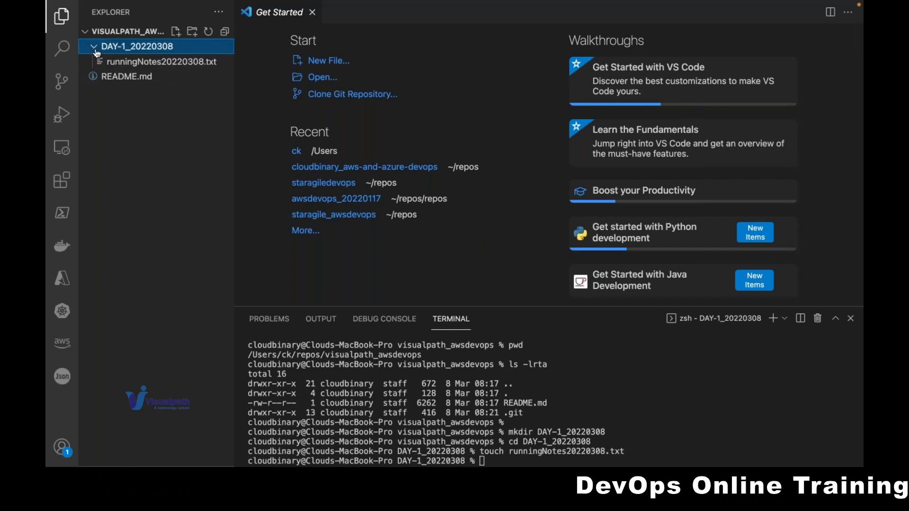
{"action": "double_click", "coordinate": [123, 61]}
{"action": "type", "text": "Age"}
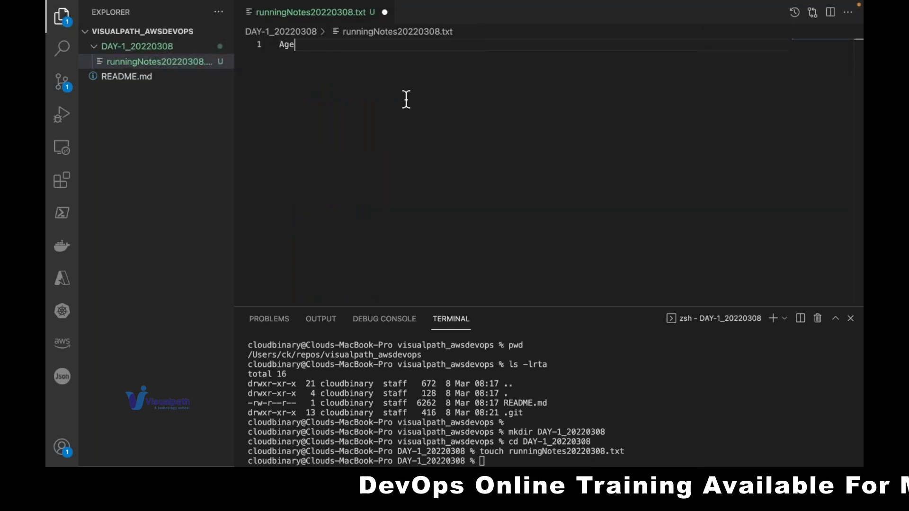
{"action": "type", "text": "nda :"}
{"action": "key", "text": "Return"}
{"action": "key", "text": "Return"}
{"action": "key", "text": "Return"}
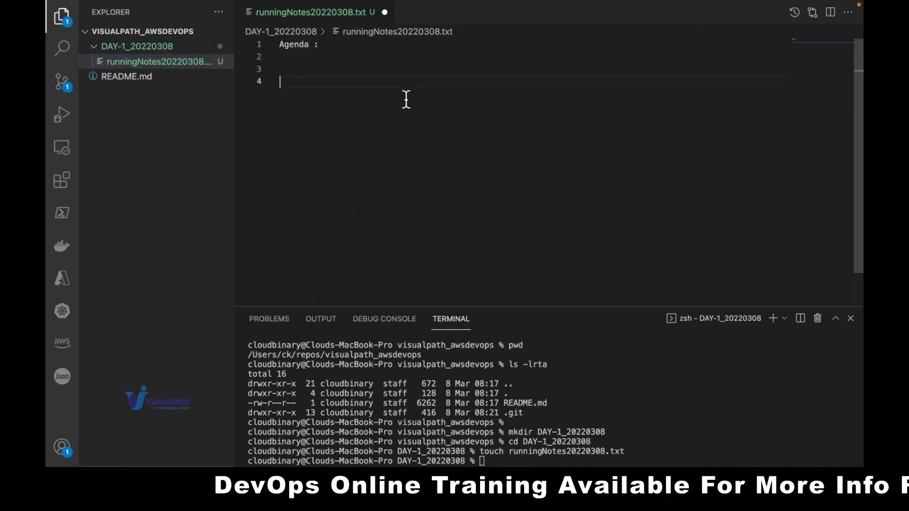
{"action": "type", "text": "Q?"}
- Insert the line "Get Started With Skilling & Upskilling on AWS DevOps" between the Agenda heading and "Q?", leaving a blank line above it
{"action": "key", "text": "Up"}
{"action": "key", "text": "Up"}
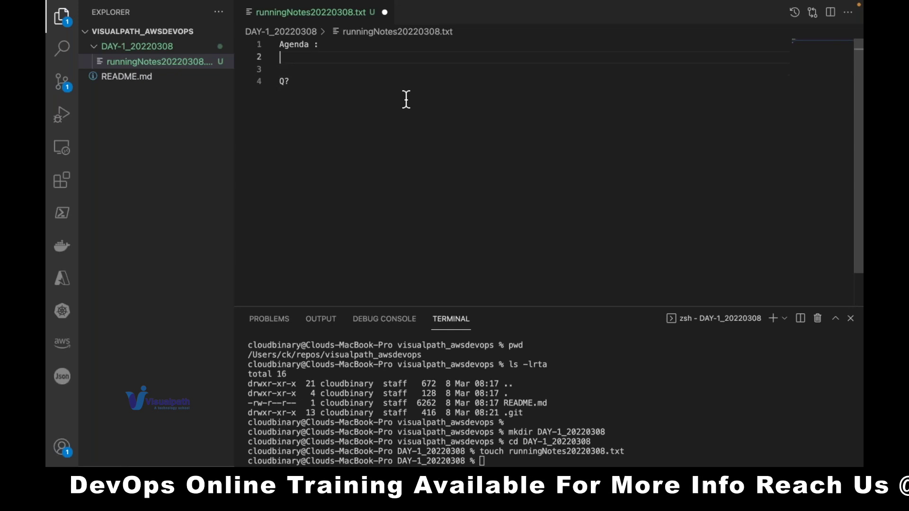
{"action": "key", "text": "Return"}
{"action": "type", "text": "Get "}
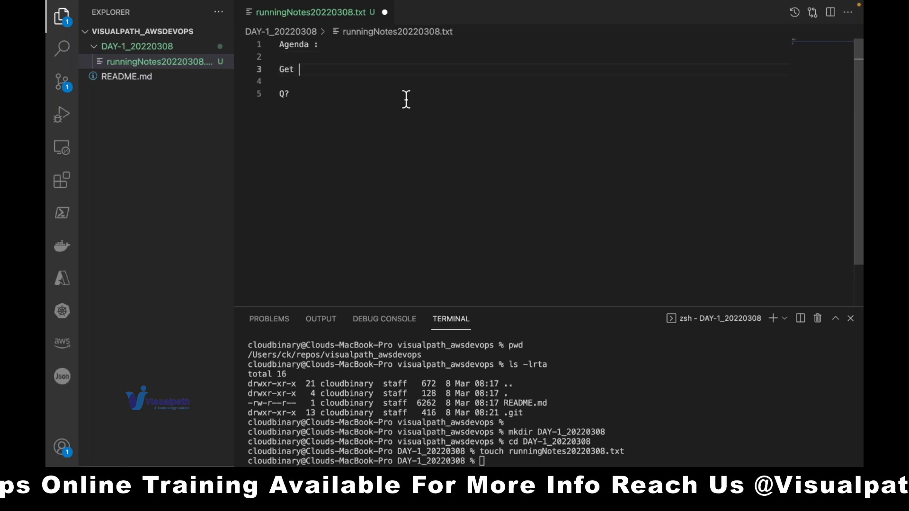
{"action": "type", "text": "Started "}
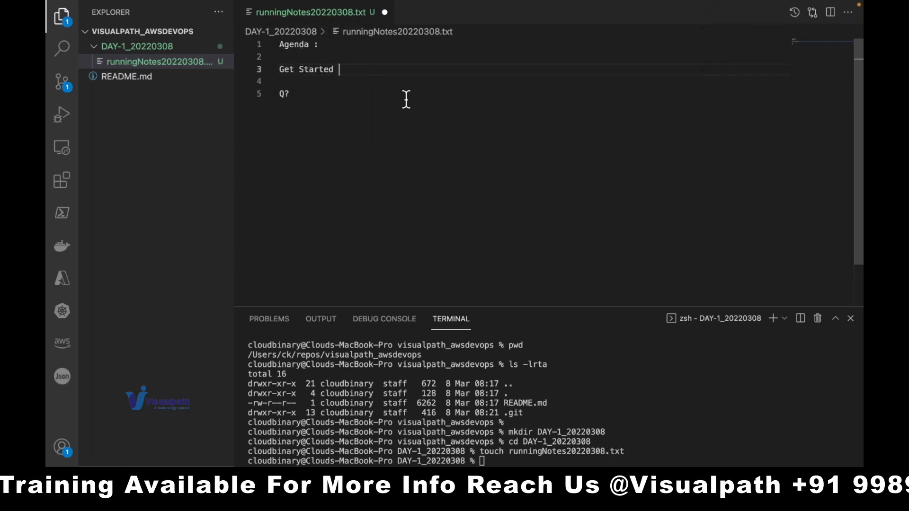
{"action": "type", "text": "With Sk"}
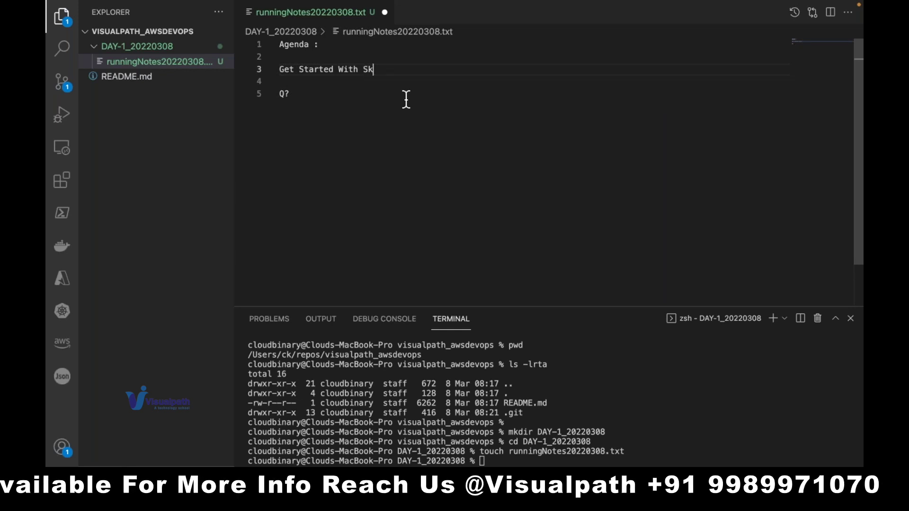
{"action": "type", "text": "illing"}
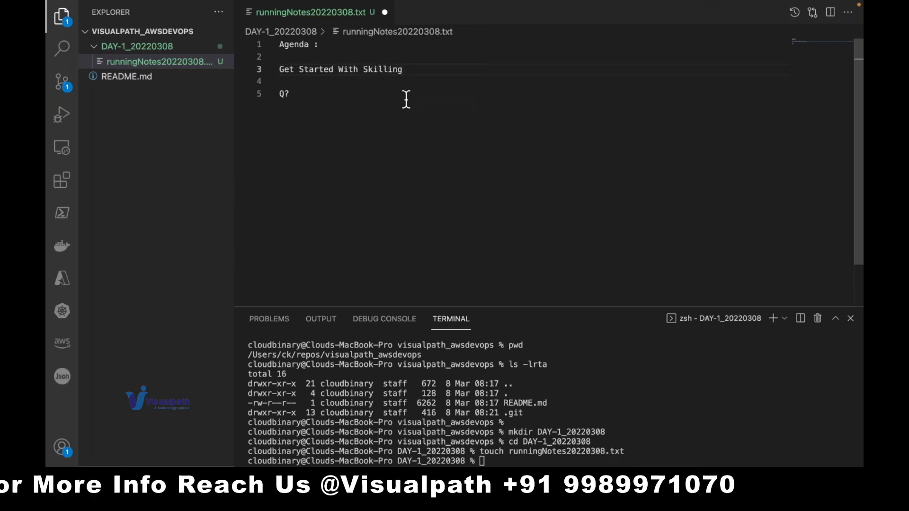
{"action": "type", "text": " & Upskil"}
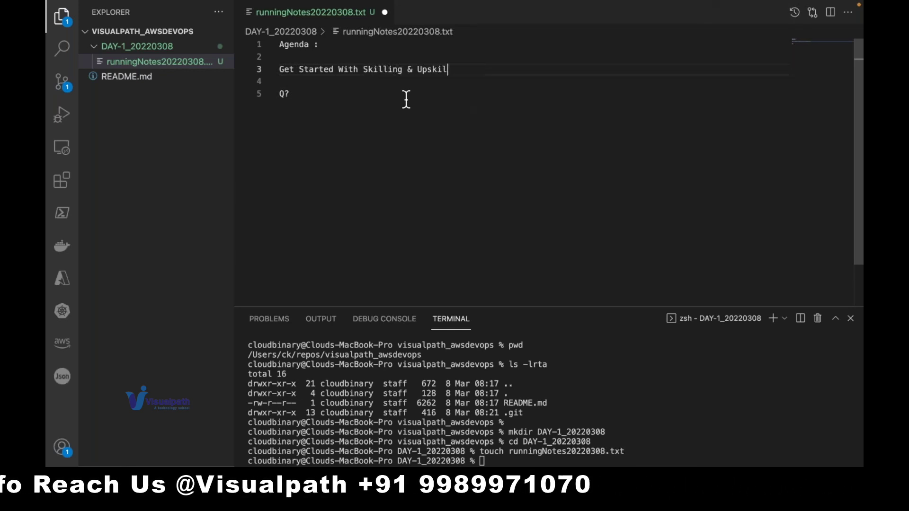
{"action": "type", "text": "ling on AWS"}
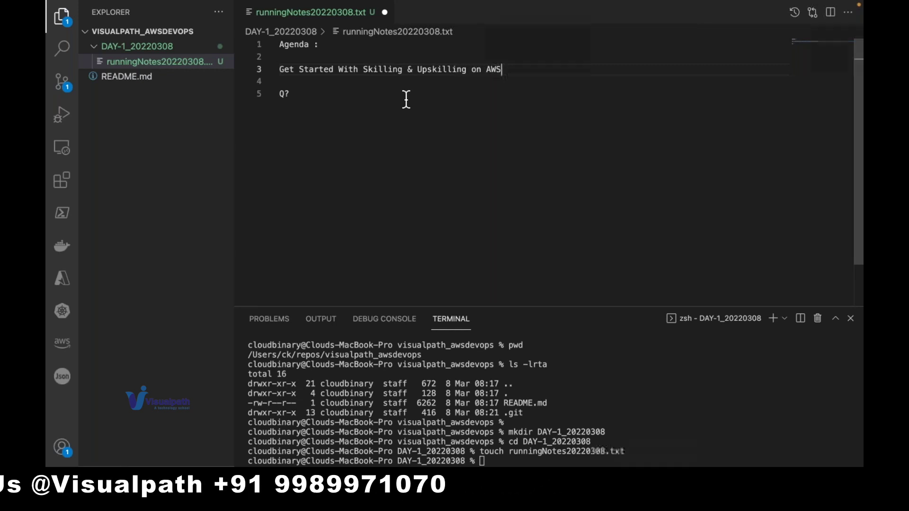
{"action": "type", "text": " DevOps"}
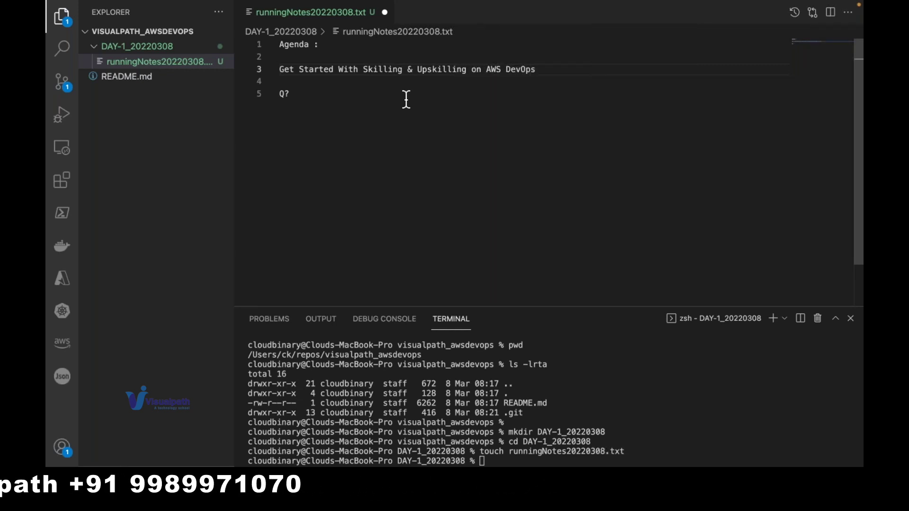
- Add the line "Setup our Workspace/Laptop/Desktop :" below the AWS DevOps agenda line, separated from it by a blank line
{"action": "key", "text": "Return"}
{"action": "key", "text": "Return"}
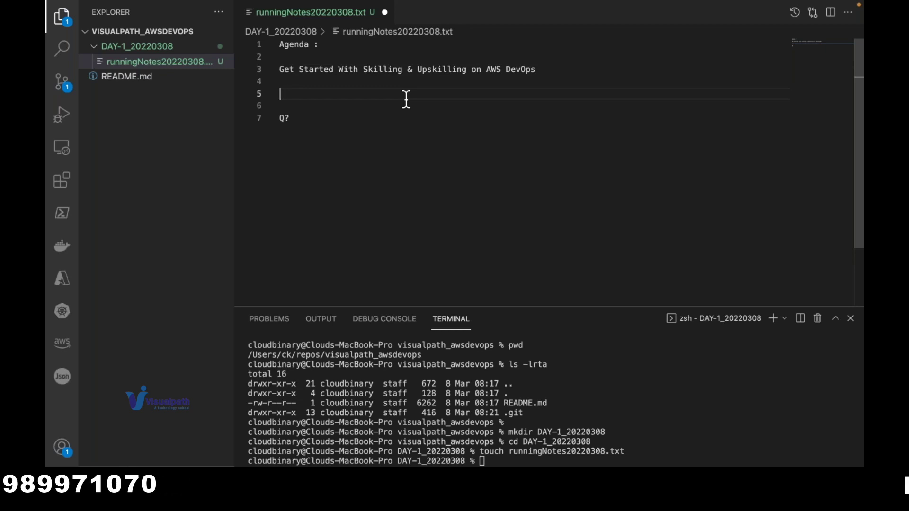
{"action": "type", "text": "Sew"}
{"action": "key", "text": "BackSpace"}
{"action": "key", "text": "BackSpace"}
{"action": "type", "text": "et"}
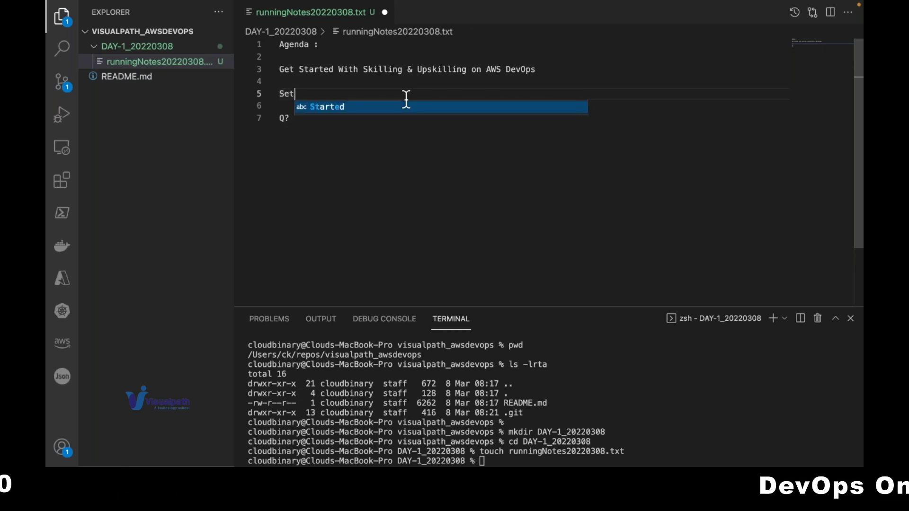
{"action": "type", "text": "up "}
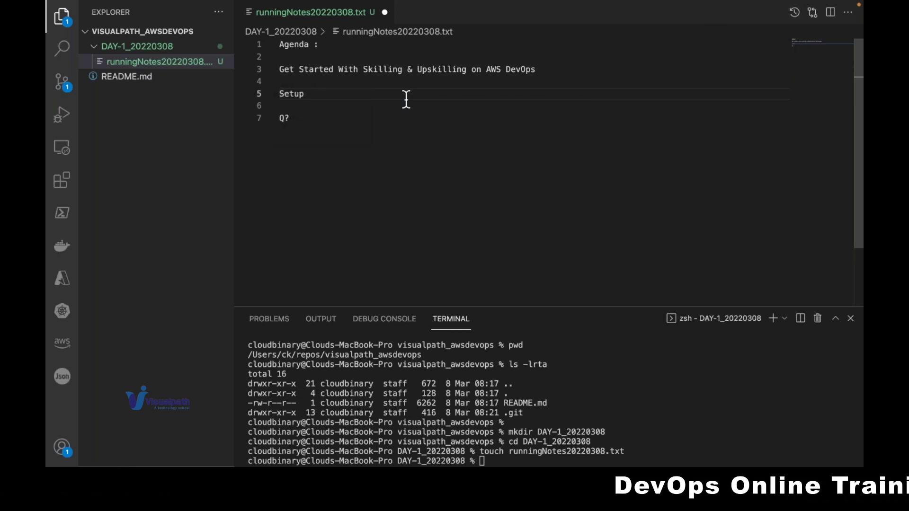
{"action": "type", "text": "our Laptop"}
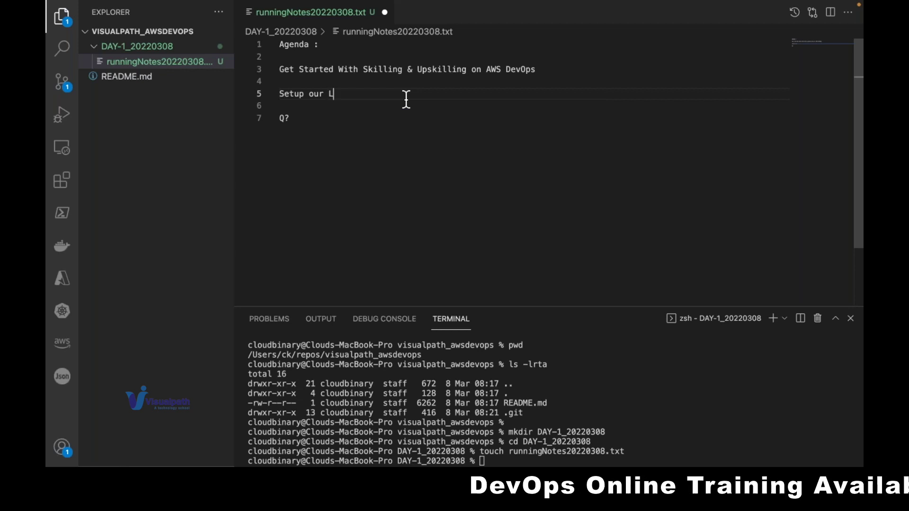
{"action": "key", "text": "BackSpace"}
{"action": "key", "text": "BackSpace"}
{"action": "key", "text": "BackSpace"}
{"action": "key", "text": "BackSpace"}
{"action": "key", "text": "BackSpace"}
{"action": "key", "text": "BackSpace"}
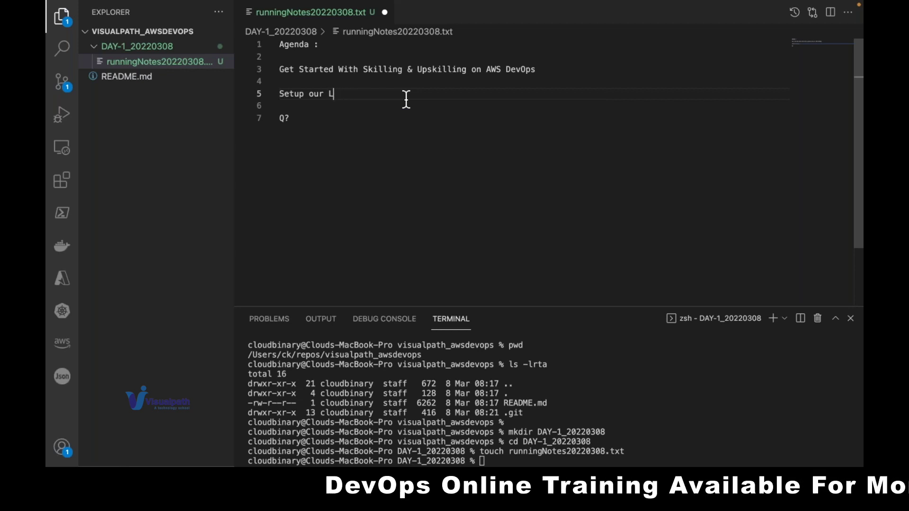
{"action": "type", "text": "Workspace"}
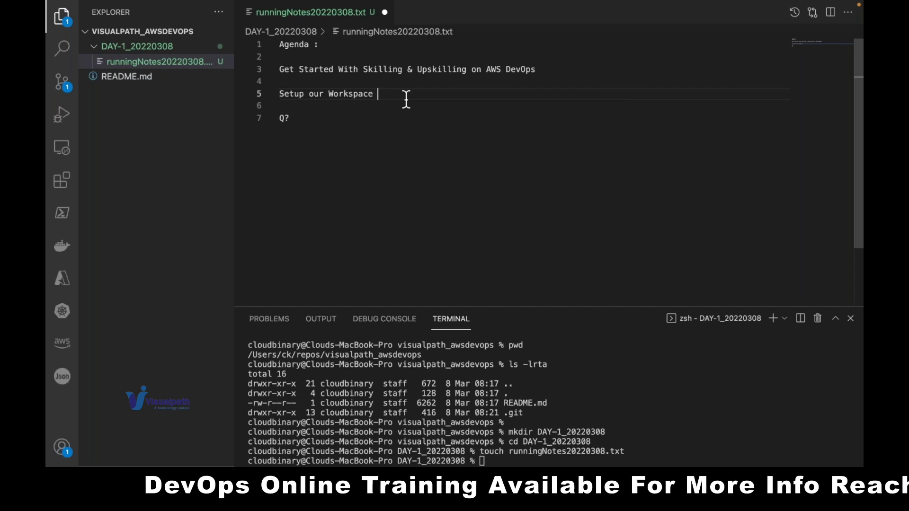
{"action": "key", "text": "BackSpace"}
{"action": "type", "text": "/"}
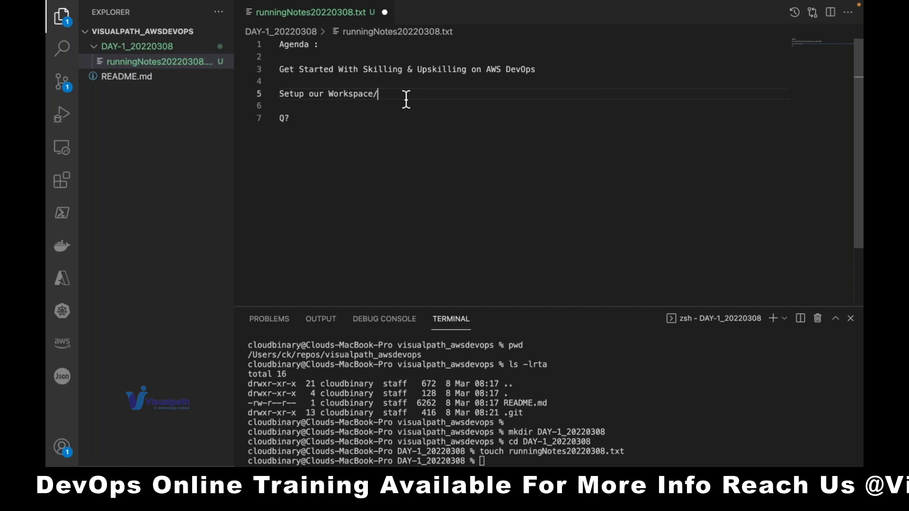
{"action": "type", "text": "Laptop"}
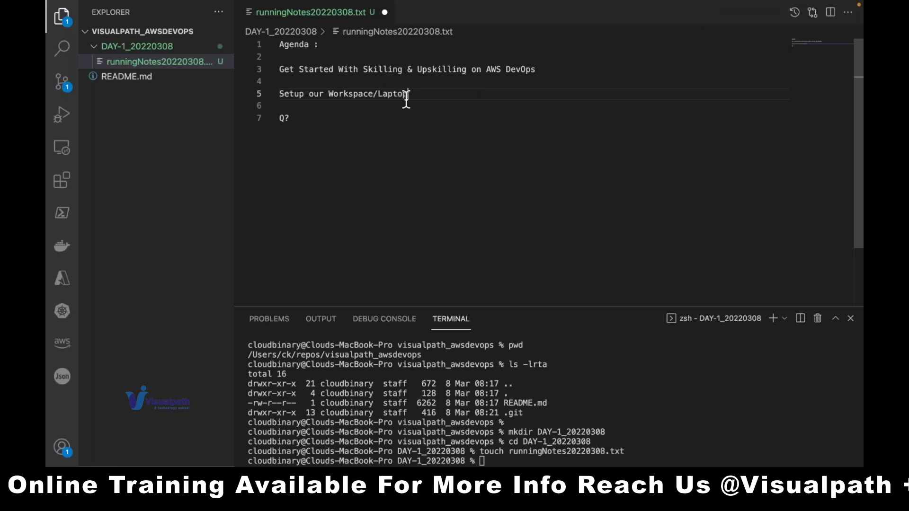
{"action": "type", "text": "/Desktop :"}
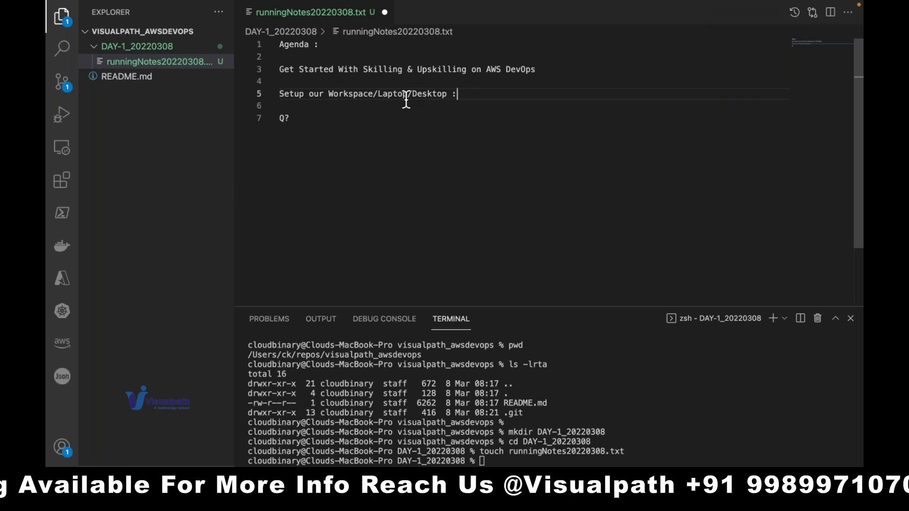
- Add the indented item "1. Browser : Chrome" under the Setup line, saving the file right after entering the item's number
{"action": "key", "text": "Return"}
{"action": "key", "text": "Tab"}
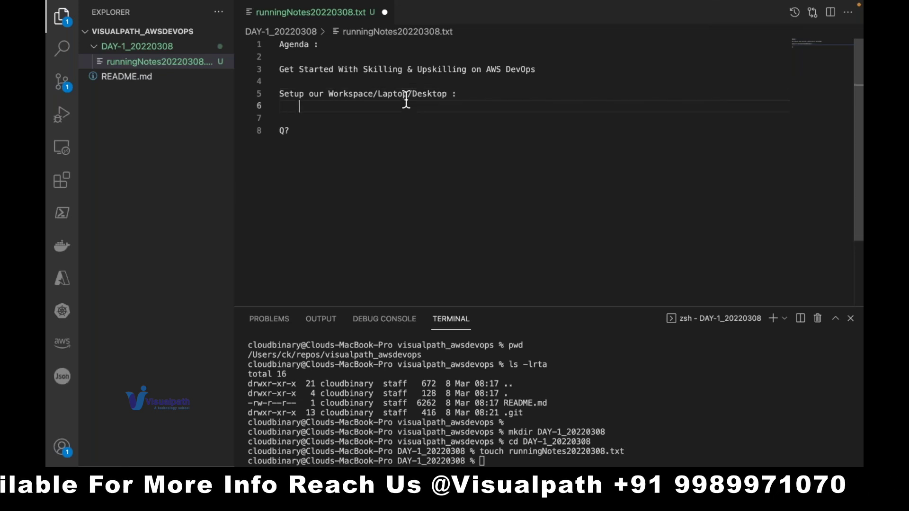
{"action": "type", "text": "1."}
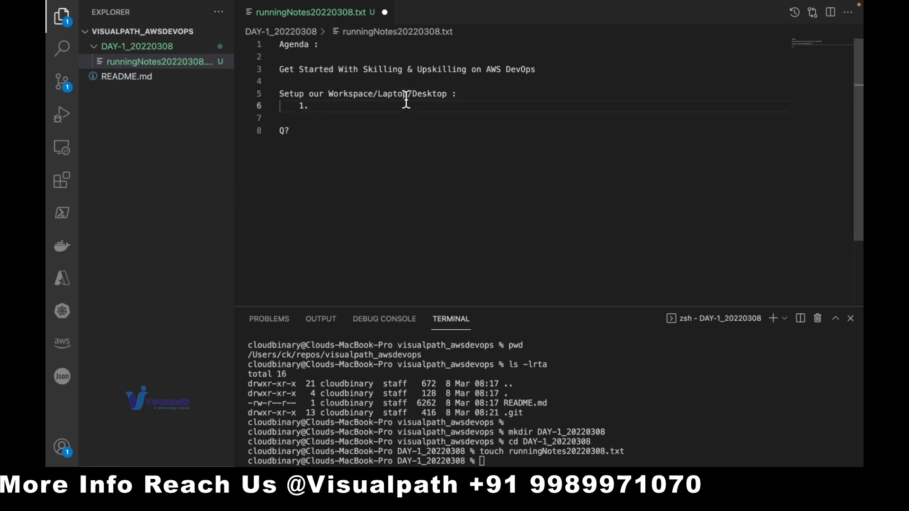
{"action": "key", "text": "super+s"}
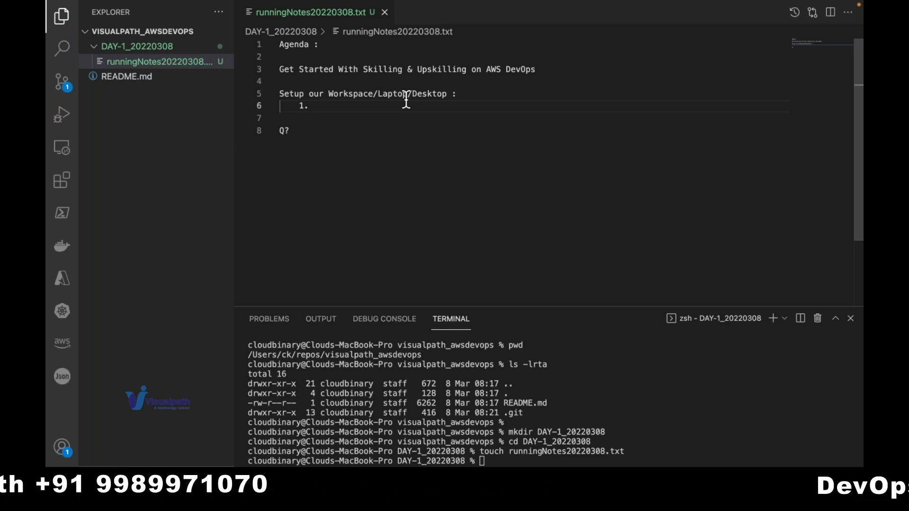
{"action": "type", "text": "Browser"}
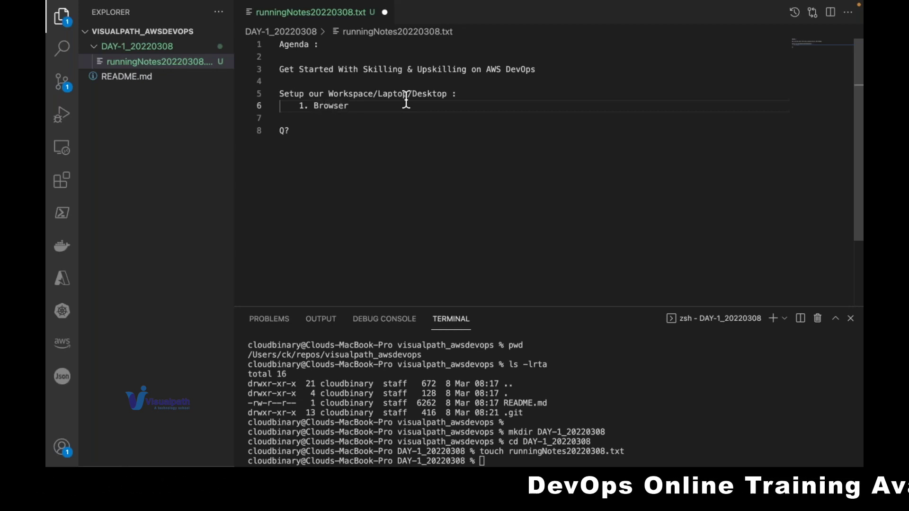
{"action": "type", "text": " : Chrome"}
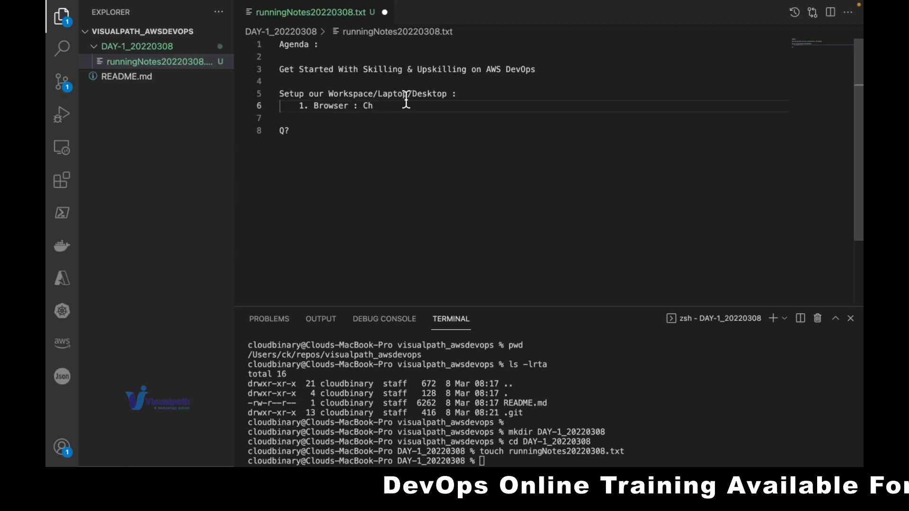
- Add the second setup item "2. IDE Tool : Visual studio Code" below the browser item
{"action": "key", "text": "Return"}
{"action": "type", "text": "2."}
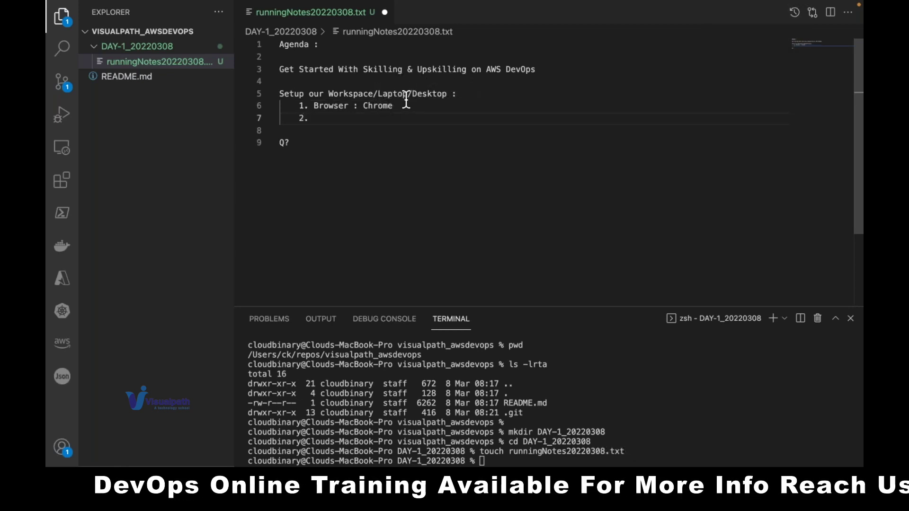
{"action": "type", "text": " IDE To"}
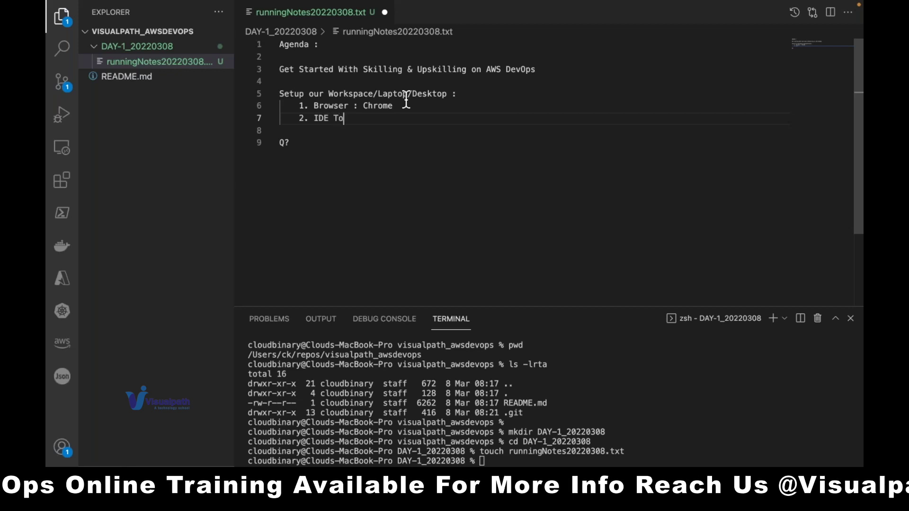
{"action": "type", "text": "ol : "}
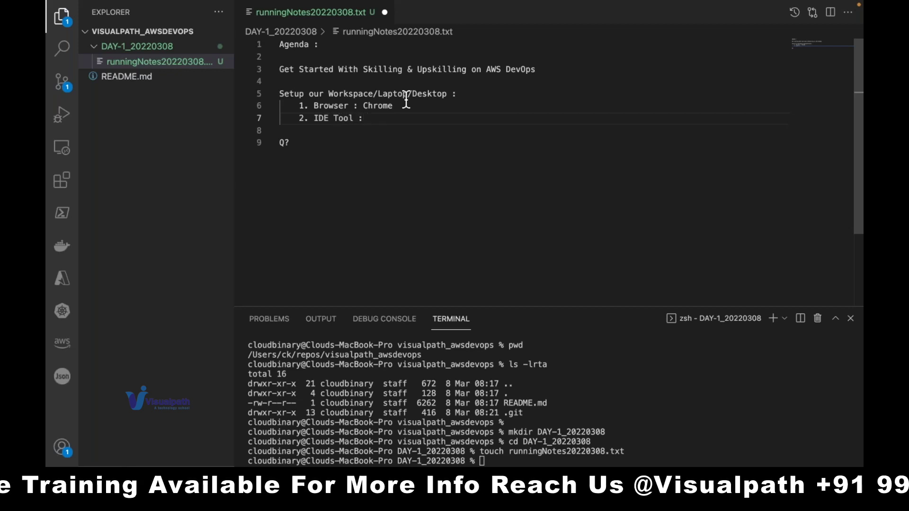
{"action": "type", "text": "Visual"}
{"action": "key", "text": "BackSpace"}
{"action": "key", "text": "BackSpace"}
{"action": "key", "text": "BackSpace"}
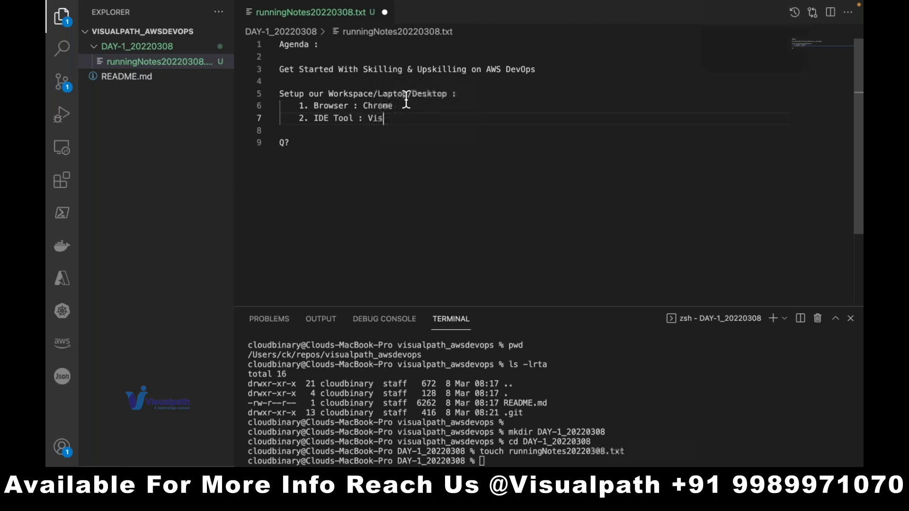
{"action": "type", "text": "ual st"}
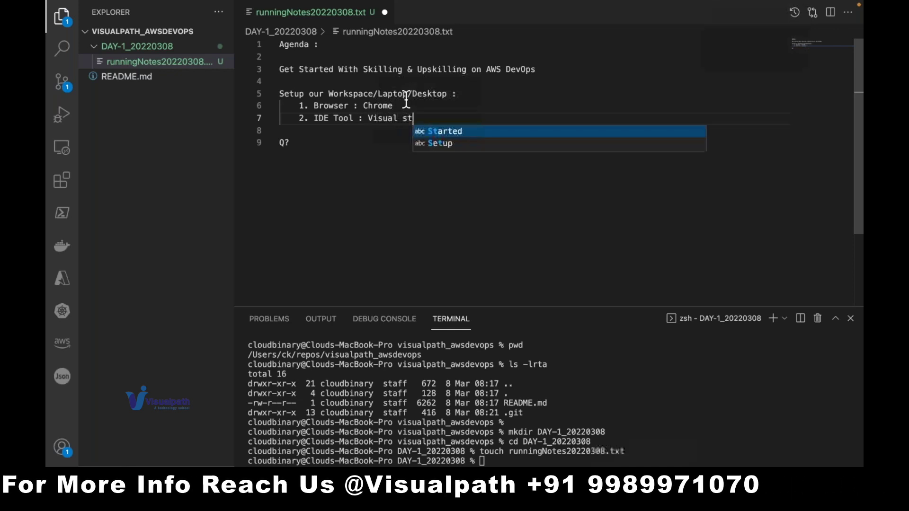
{"action": "type", "text": "udio Code"}
- Add the third setup item "3. SCM CLI Tool : Git" below the IDE item
{"action": "key", "text": "Return"}
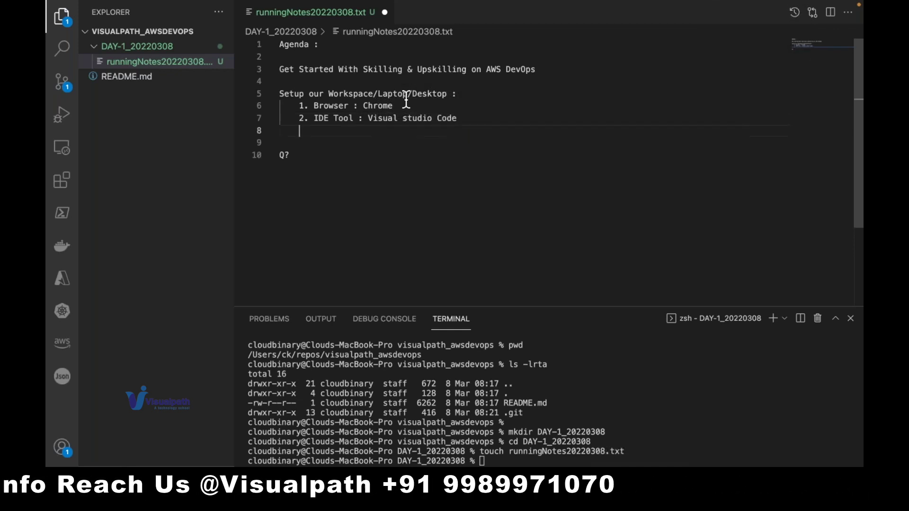
{"action": "type", "text": "3. "}
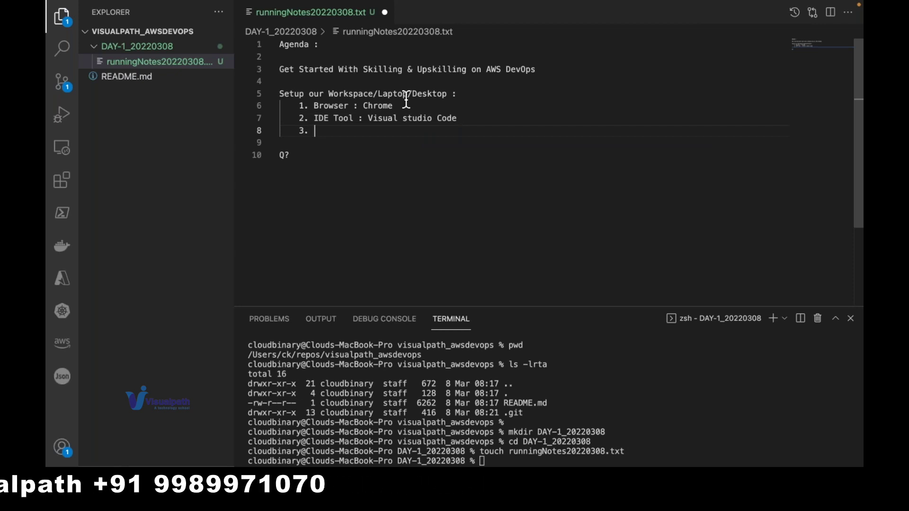
{"action": "type", "text": "SCM"}
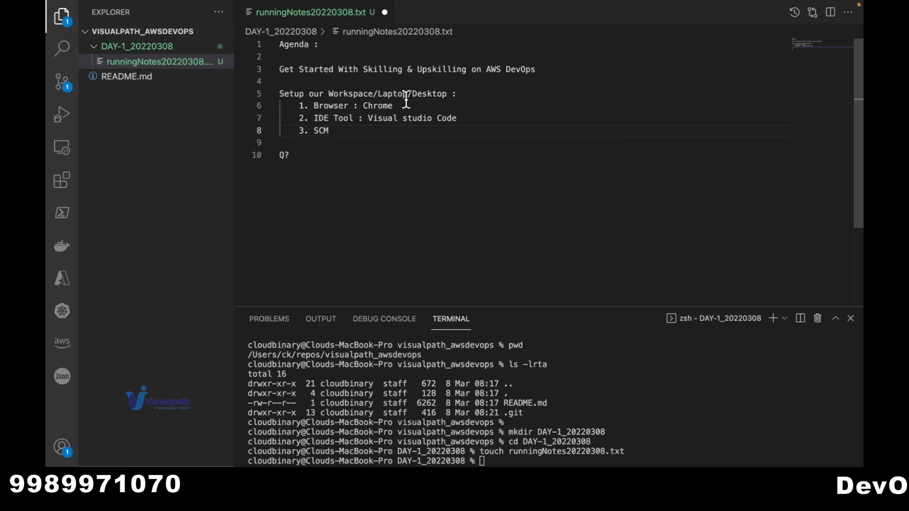
{"action": "type", "text": " CLI Tool "}
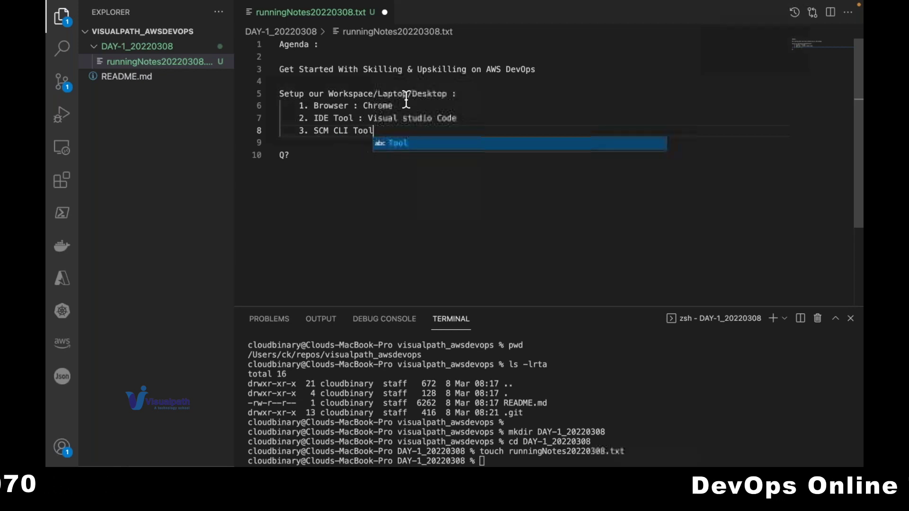
{"action": "type", "text": ": Git"}
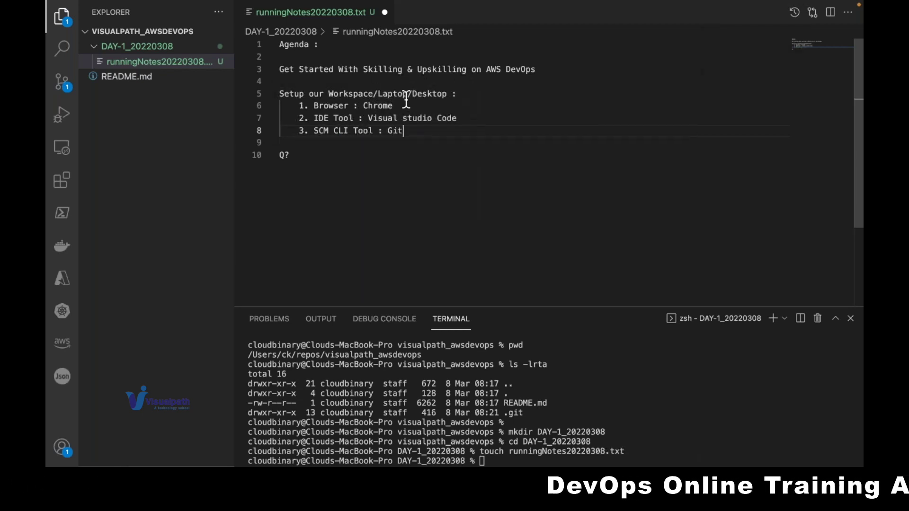
- Add the fourth setup item "4. SCM GUI Account : GitLab" below the Git item
{"action": "key", "text": "Return"}
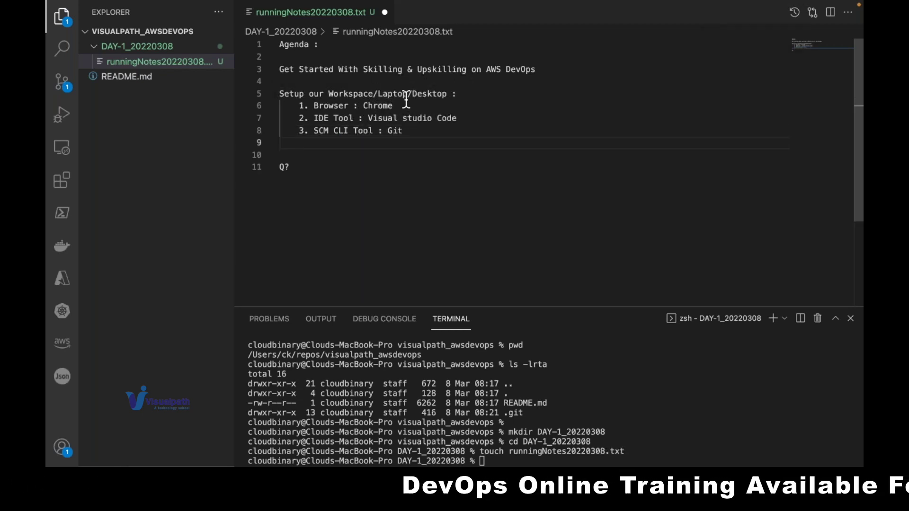
{"action": "type", "text": "4. C"}
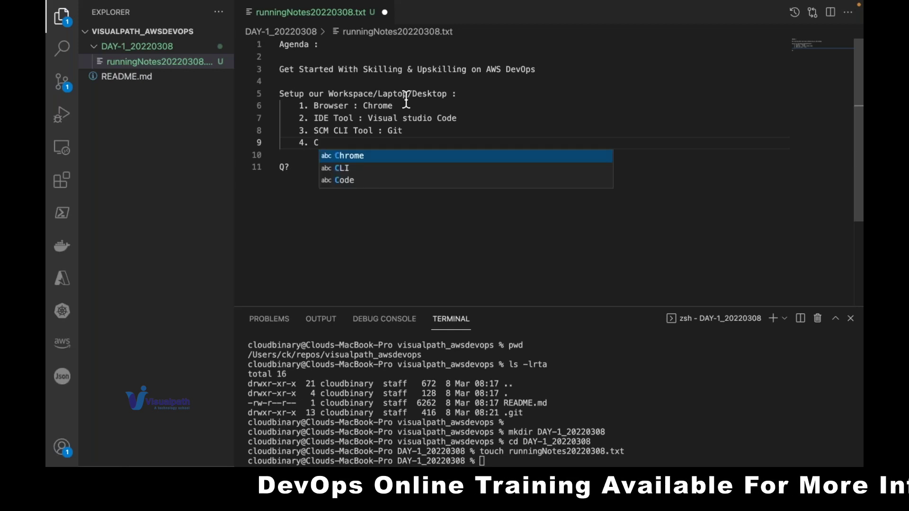
{"action": "key", "text": "BackSpace"}
{"action": "type", "text": "SCM"}
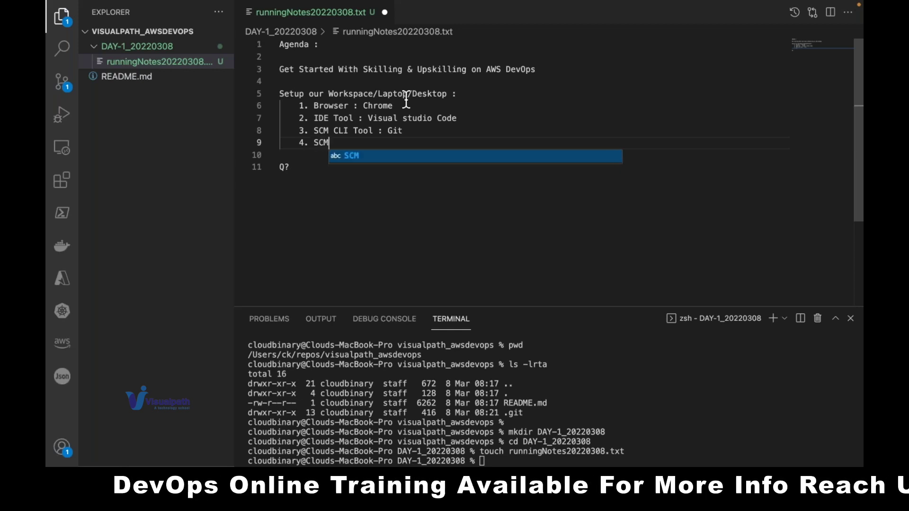
{"action": "type", "text": " GUI"}
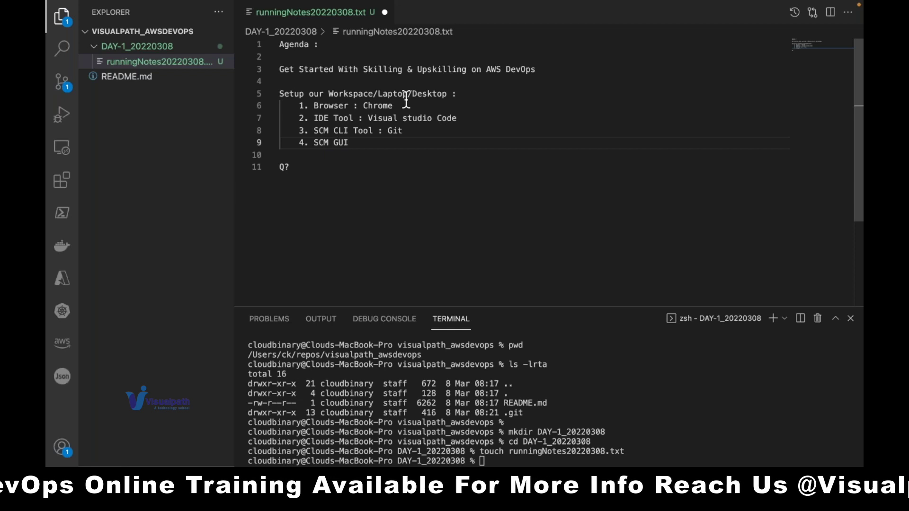
{"action": "type", "text": " Account"}
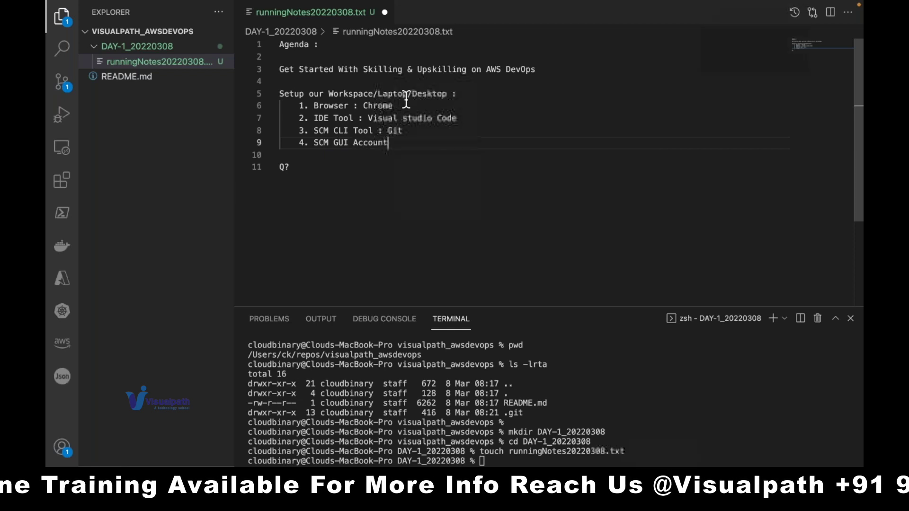
{"action": "type", "text": " : GitLab"}
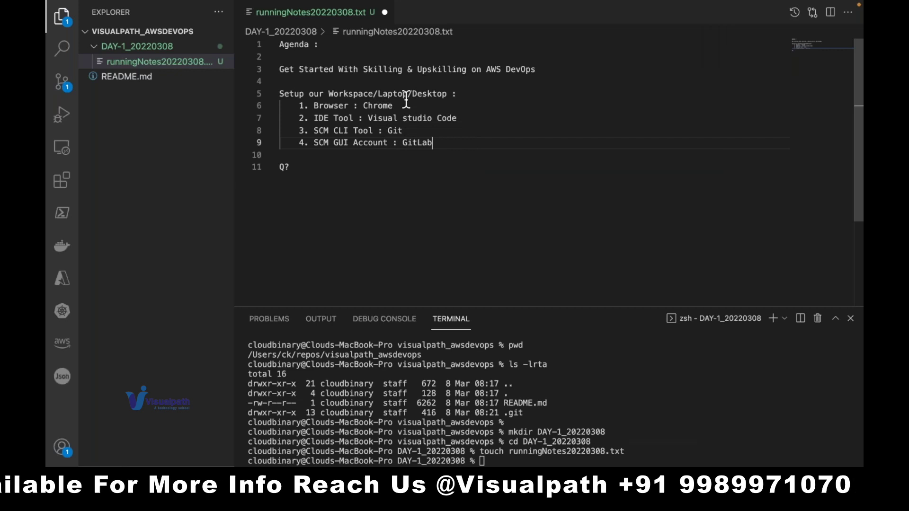
- Add the fifth setup item "5. Virtualisation Tool : Oracle Virtualbox" below the GitLab item
{"action": "key", "text": "Return"}
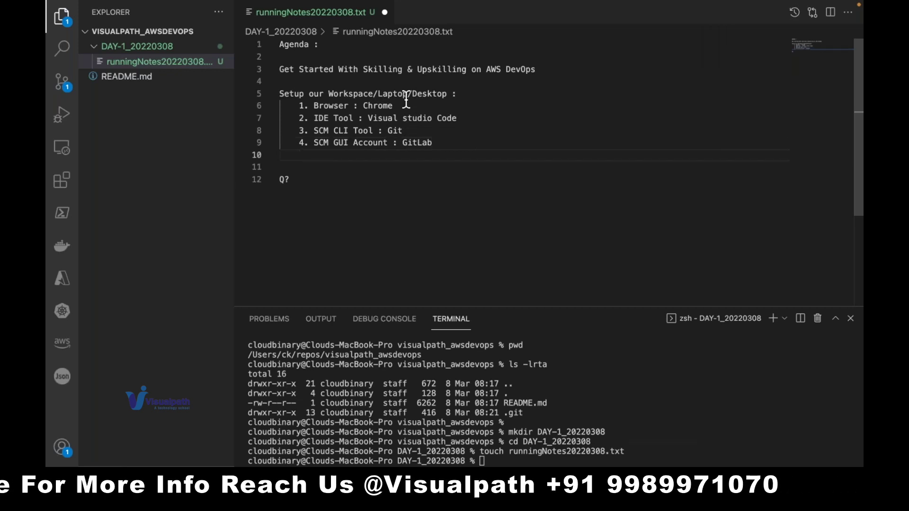
{"action": "type", "text": "5."}
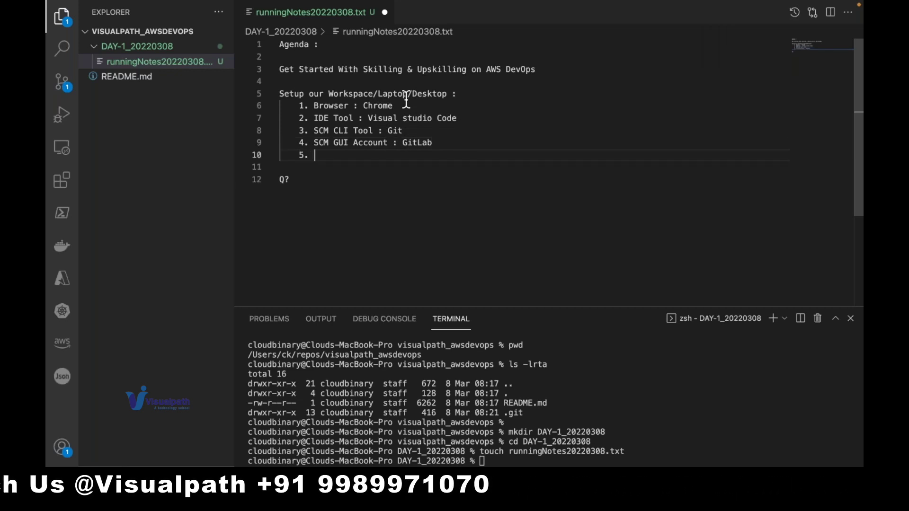
{"action": "type", "text": "Virtual"}
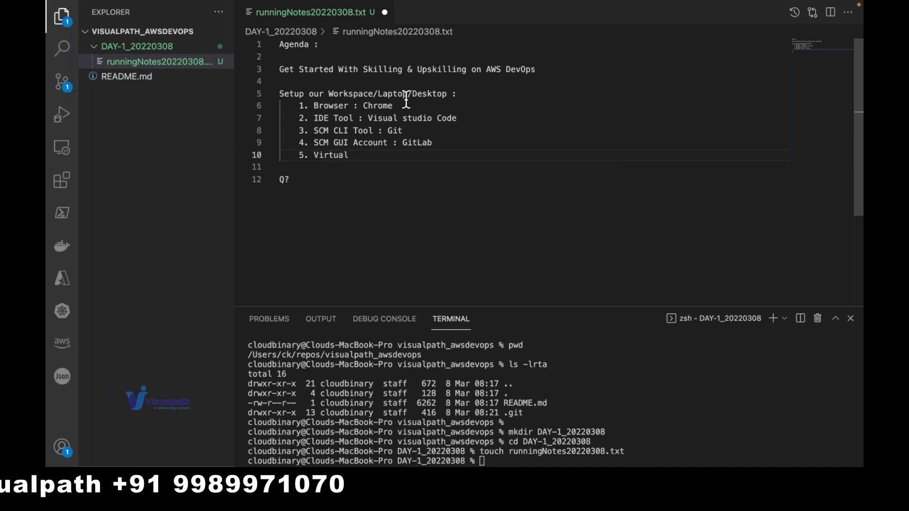
{"action": "type", "text": "isation Te"}
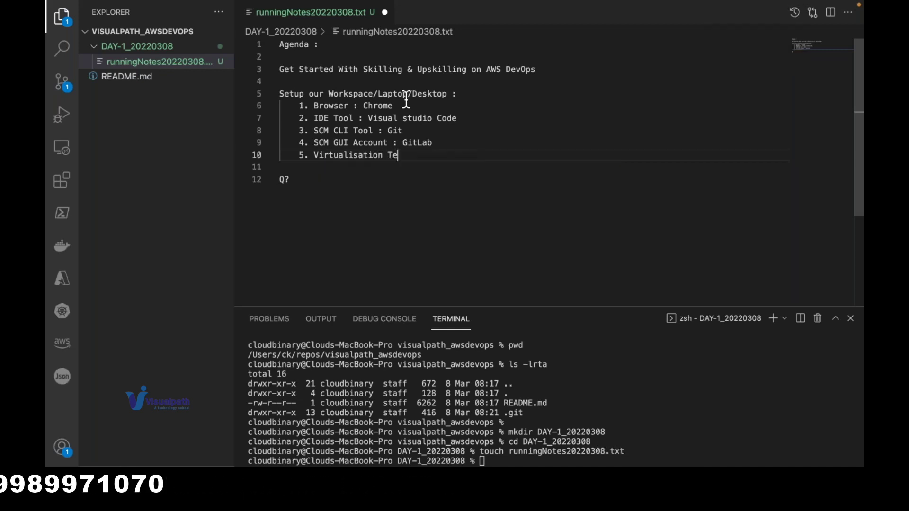
{"action": "key", "text": "BackSpace"}
{"action": "type", "text": "ool "}
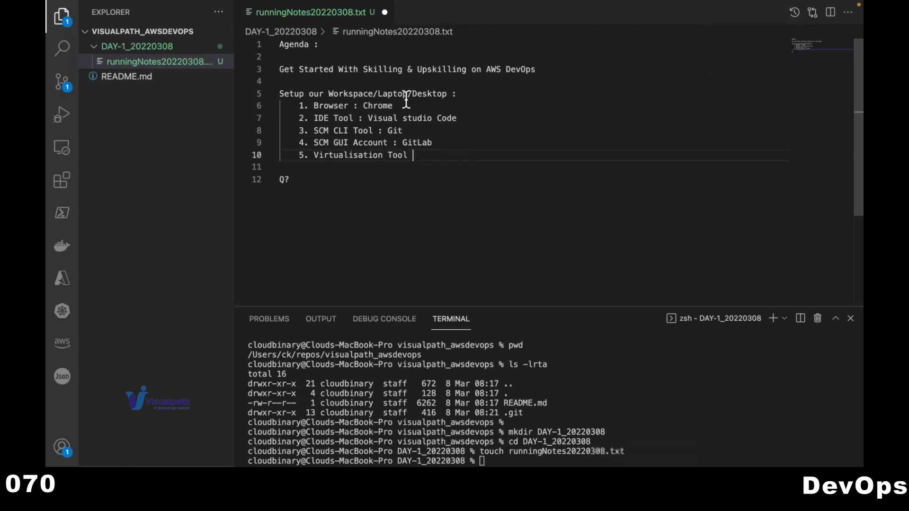
{"action": "type", "text": ": O"}
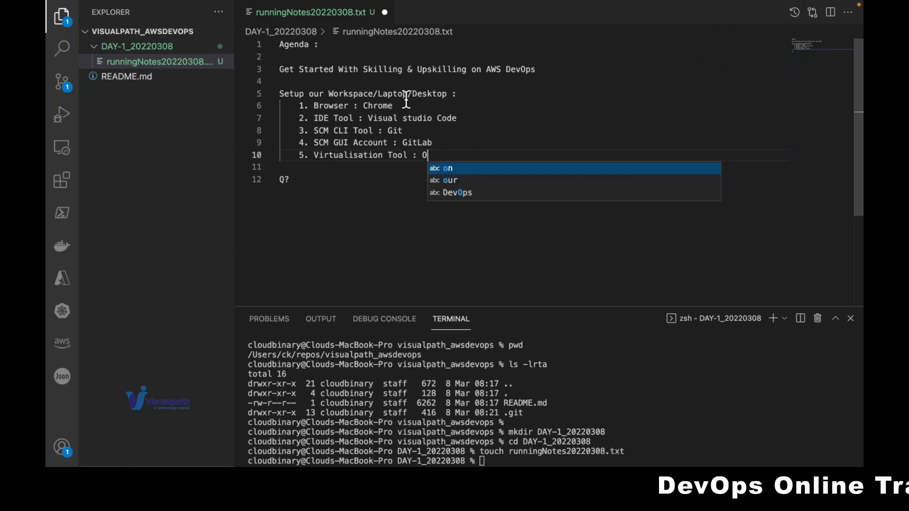
{"action": "type", "text": "racle Vi"}
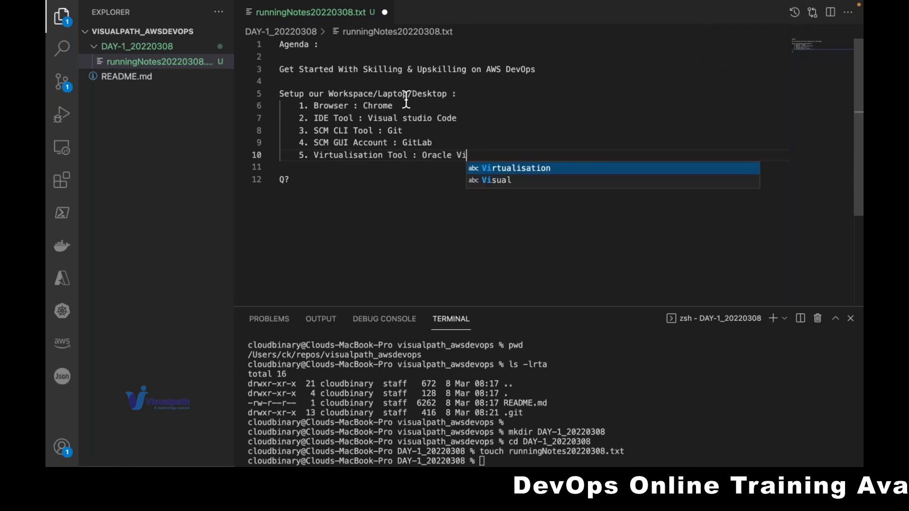
{"action": "type", "text": "rtual"}
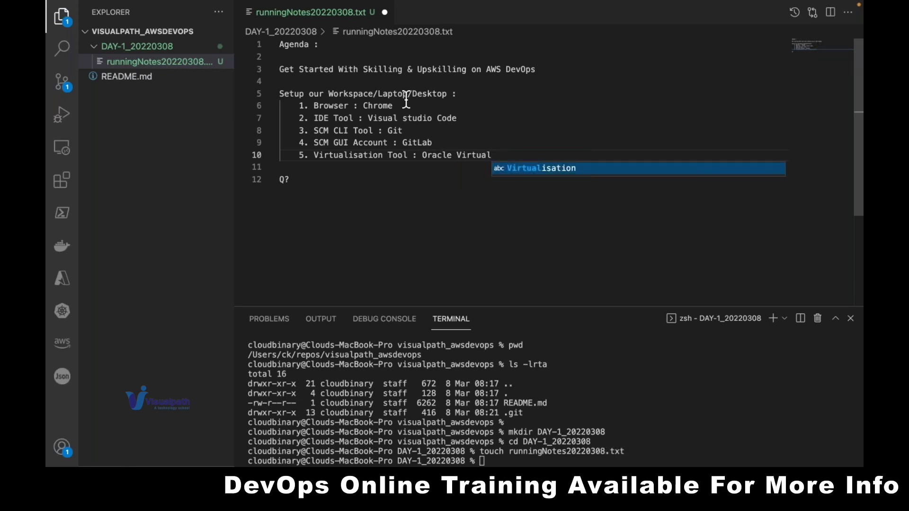
{"action": "type", "text": "box"}
- Add the sixth setup item "6. Operating Systems :" below the virtualisation tool item
{"action": "key", "text": "Return"}
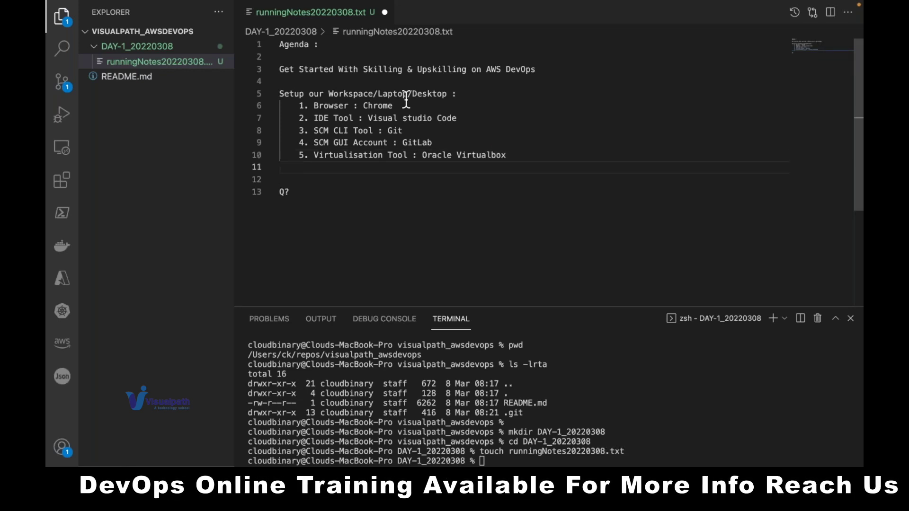
{"action": "type", "text": "6. O"}
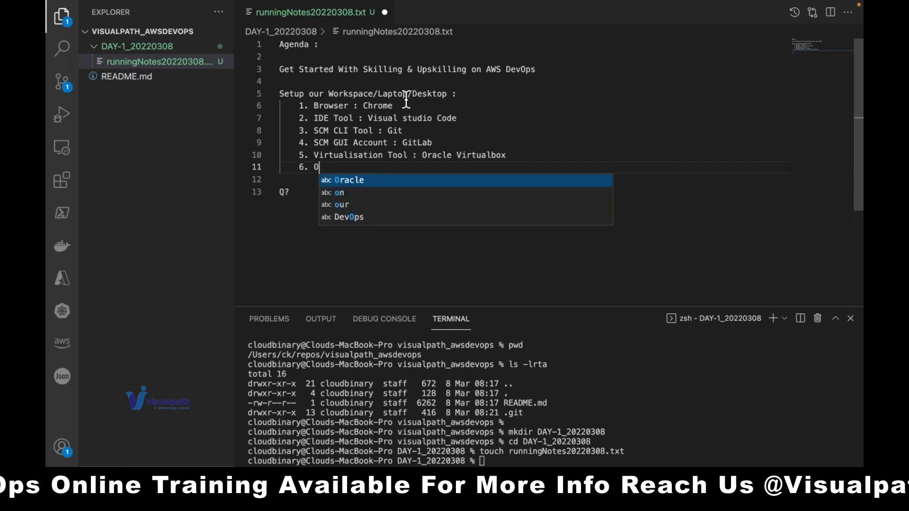
{"action": "type", "text": "perating Systems"}
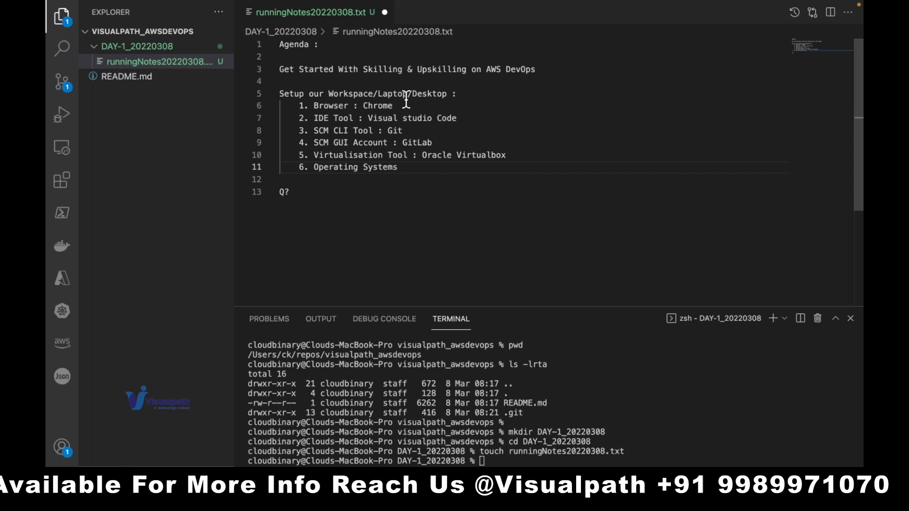
{"action": "type", "text": " :"}
- Add the indented sub-item "- Download, Install & Configure Operating Systems : Linux Distributions" under the Operating Systems item
{"action": "key", "text": "Return"}
{"action": "key", "text": "Tab"}
{"action": "type", "text": "- "}
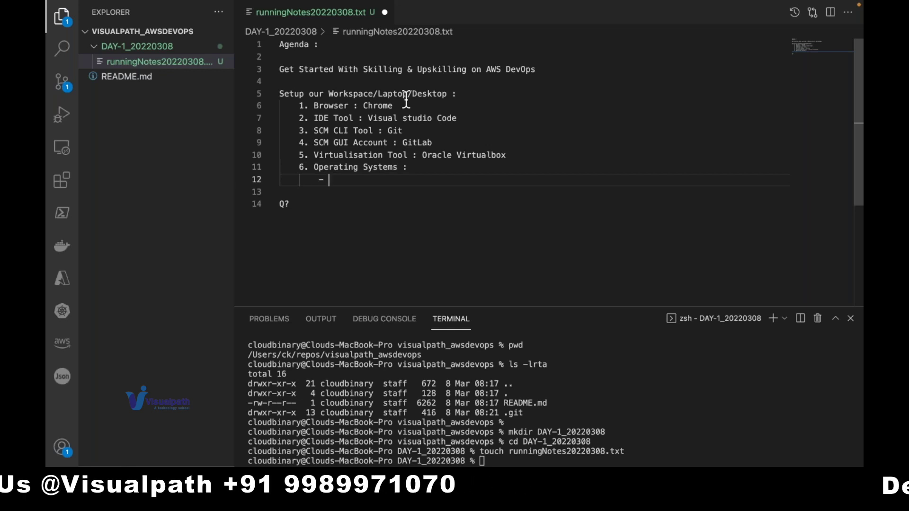
{"action": "type", "text": "D"}
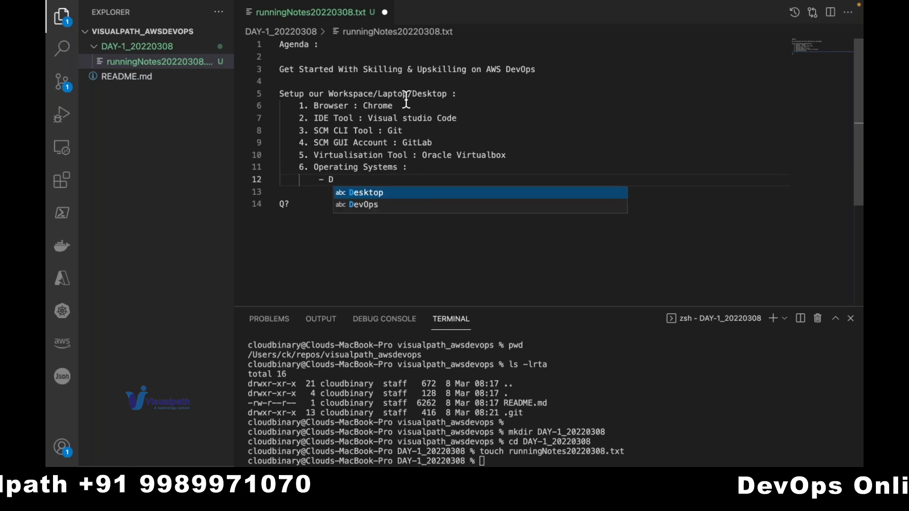
{"action": "type", "text": "ownload, Inss"}
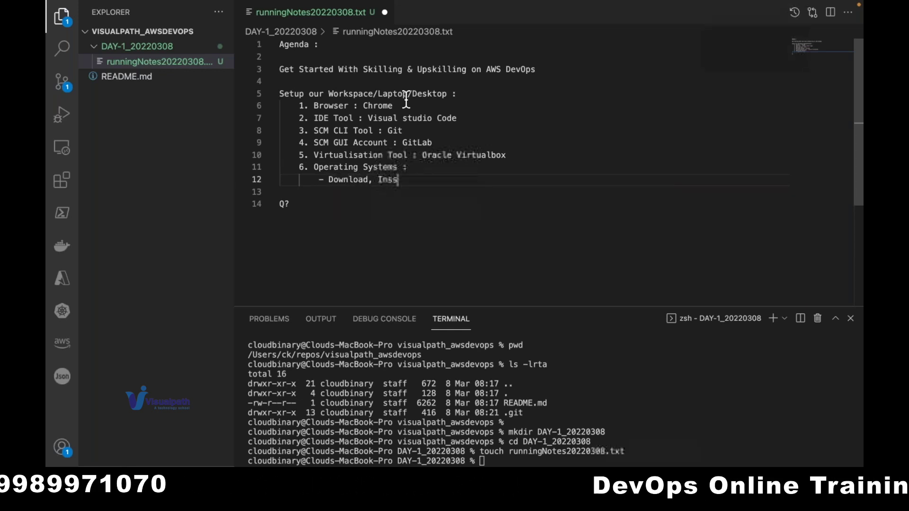
{"action": "key", "text": "BackSpace"}
{"action": "type", "text": "tall"}
{"action": "key", "text": "BackSpace"}
{"action": "key", "text": "BackSpace"}
{"action": "key", "text": "BackSpace"}
{"action": "key", "text": "BackSpace"}
{"action": "type", "text": "tal"}
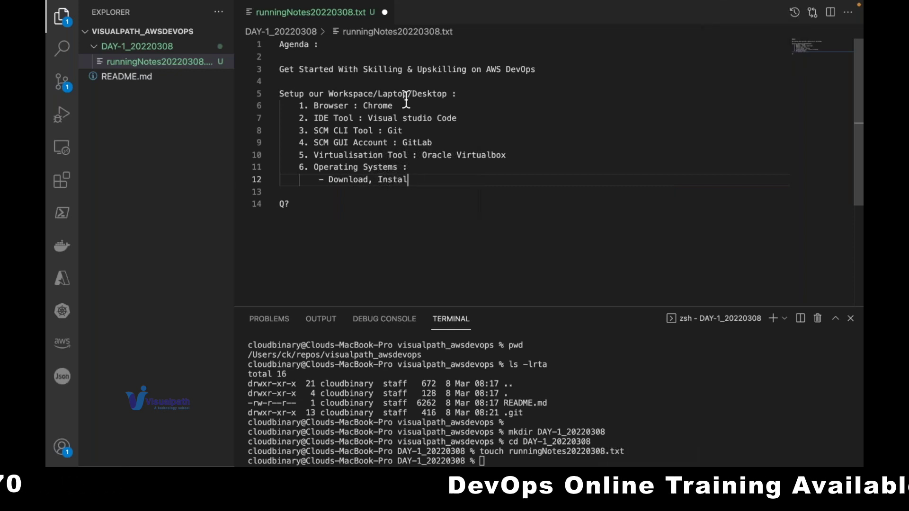
{"action": "type", "text": "l & Config"}
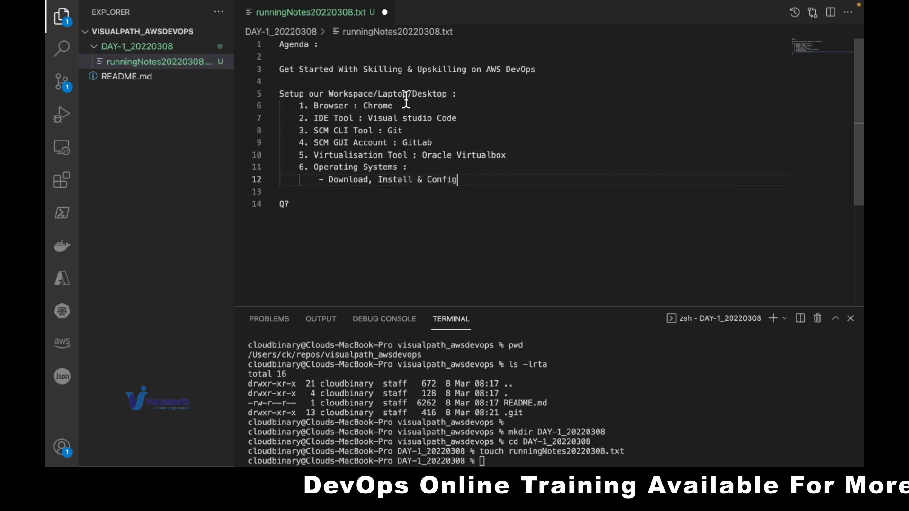
{"action": "type", "text": "ure O"}
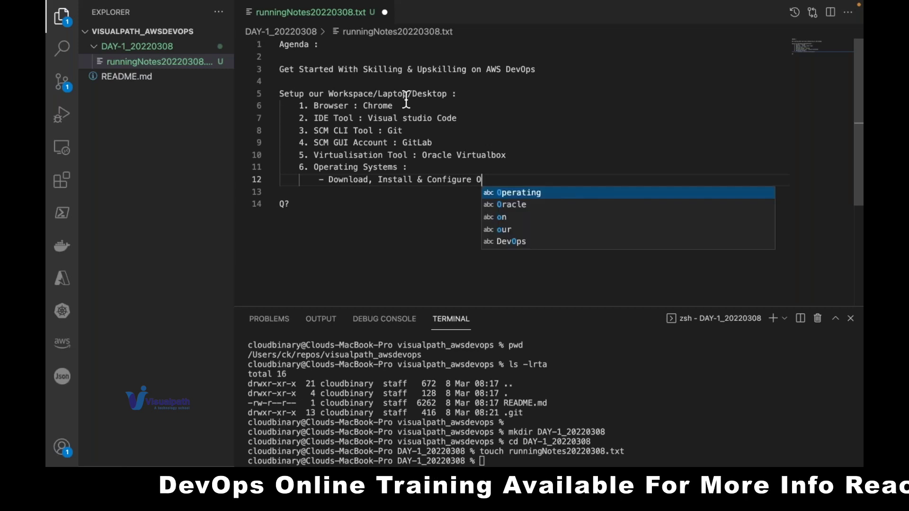
{"action": "type", "text": "perating Sys"}
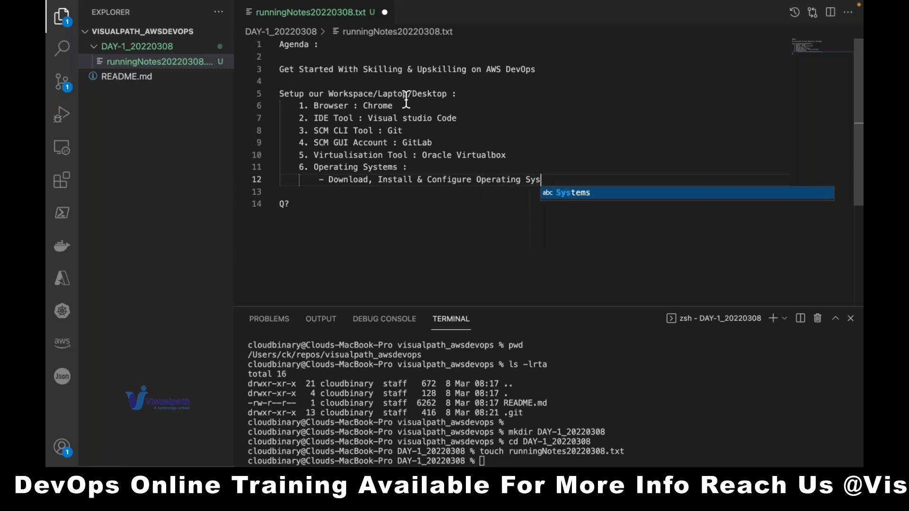
{"action": "type", "text": "tems :"}
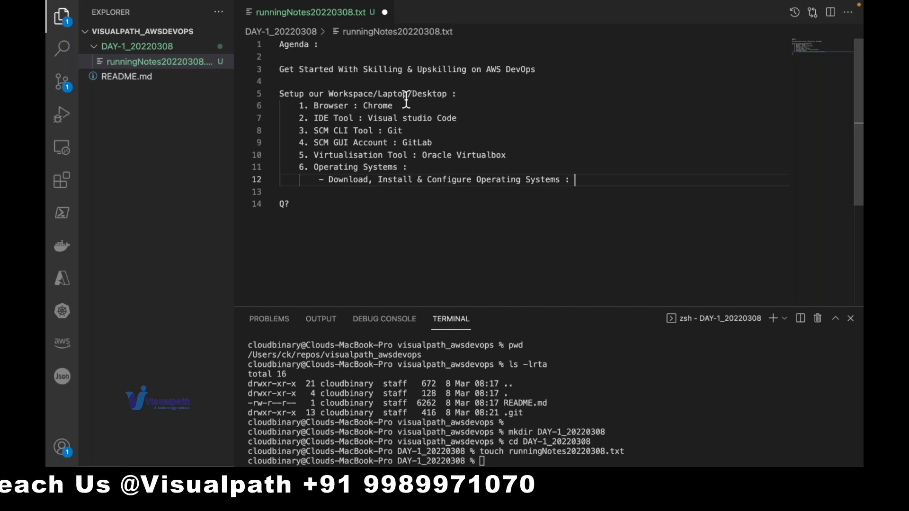
{"action": "type", "text": "Linux "}
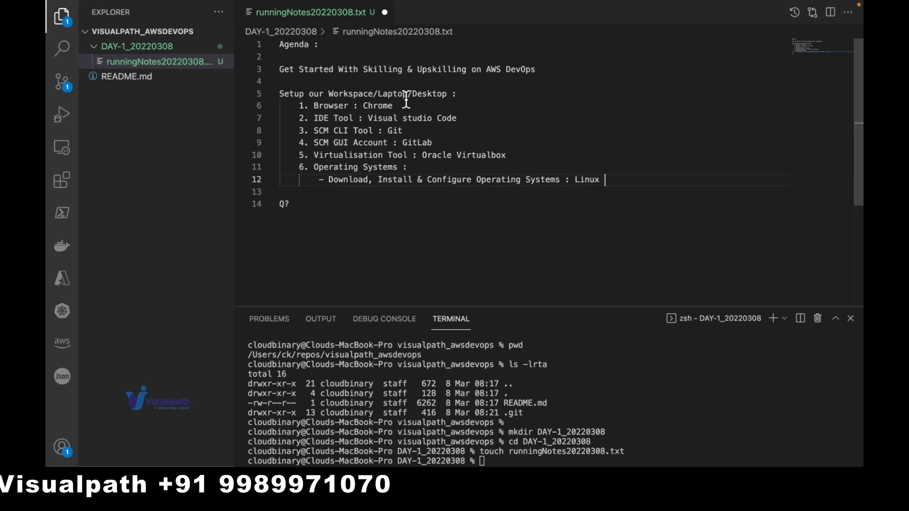
{"action": "type", "text": "Distributions"}
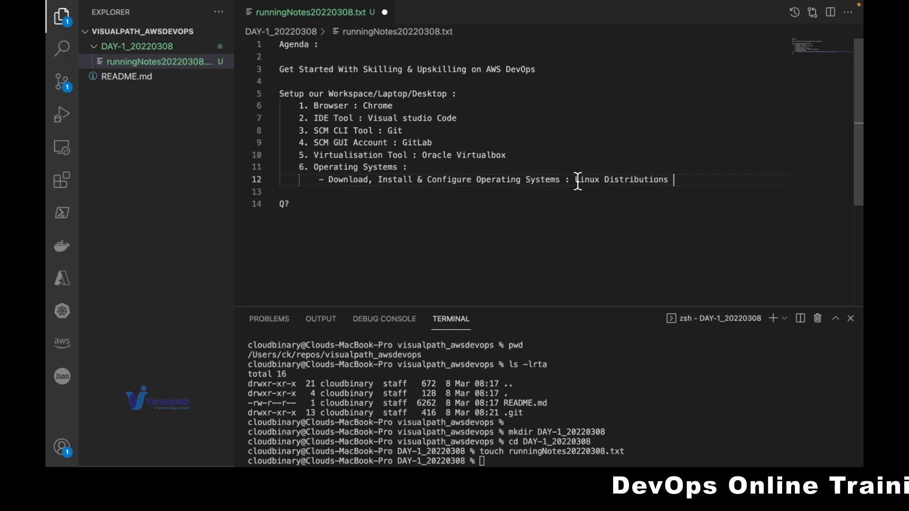
- Copy "Linux Distributions" from the sub-item and reuse it in a further indented line "- Linux Distributions :" below
{"action": "left_click_drag", "start_coordinate": [575, 180], "coordinate": [666, 181]}
{"action": "key", "text": "super+c"}
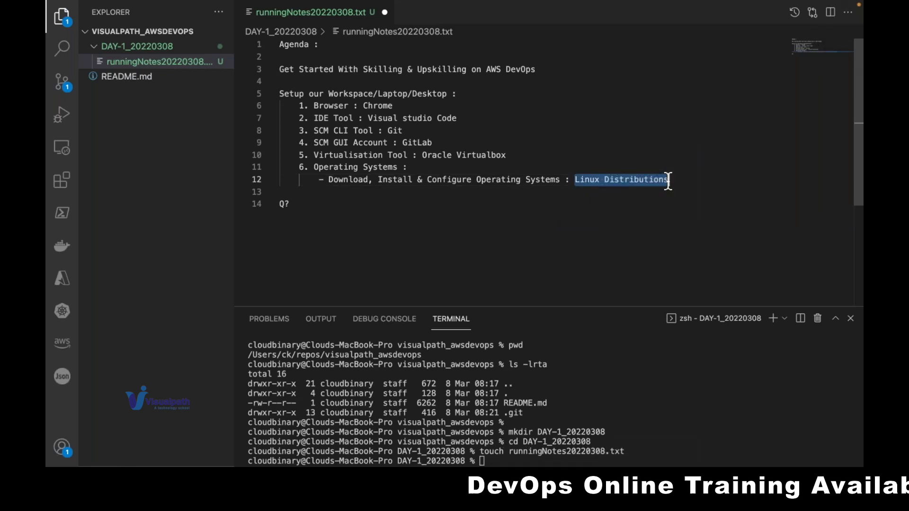
{"action": "left_click", "coordinate": [667, 180]}
{"action": "key", "text": "Return"}
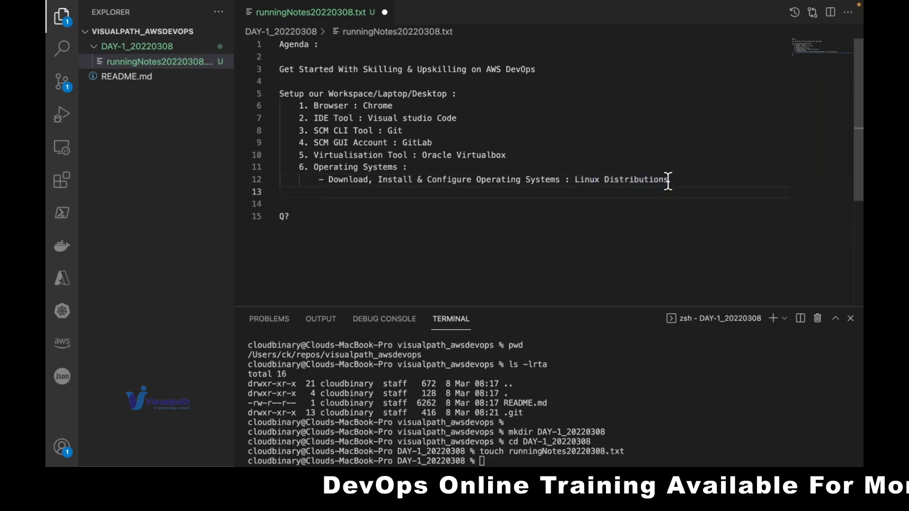
{"action": "key", "text": "Tab"}
{"action": "type", "text": "-"}
{"action": "key", "text": "super+v"}
{"action": "type", "text": ":"}
- List "- Debian/Ubuntu" and "- CentOS" as indented entries under the Linux Distributions line
{"action": "key", "text": "Return"}
{"action": "key", "text": "Tab"}
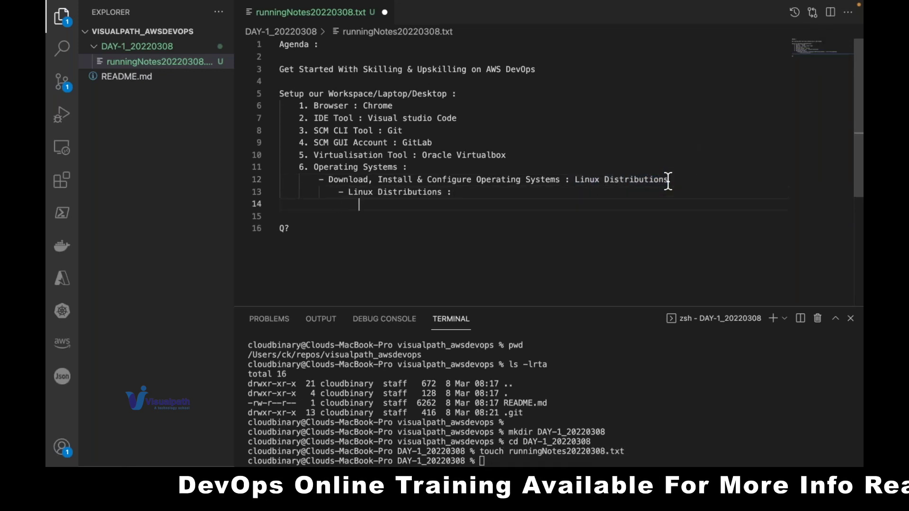
{"action": "type", "text": "- "}
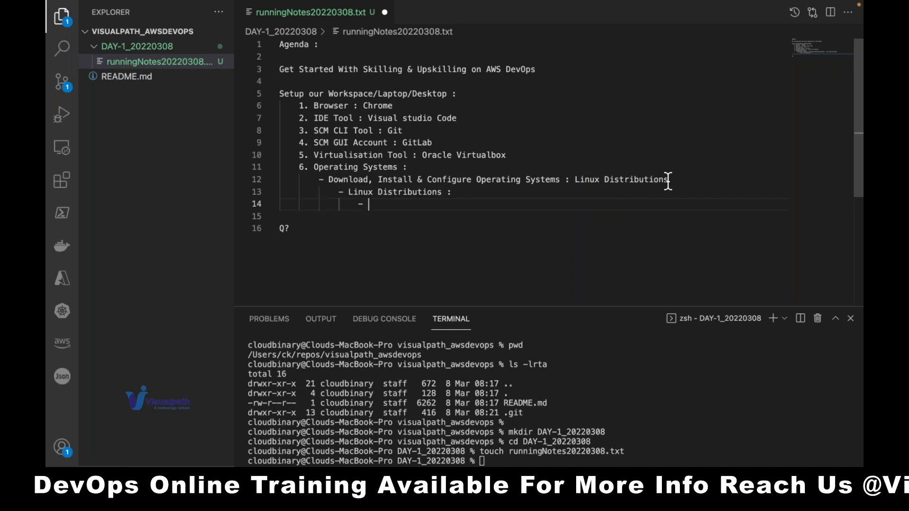
{"action": "type", "text": "De"}
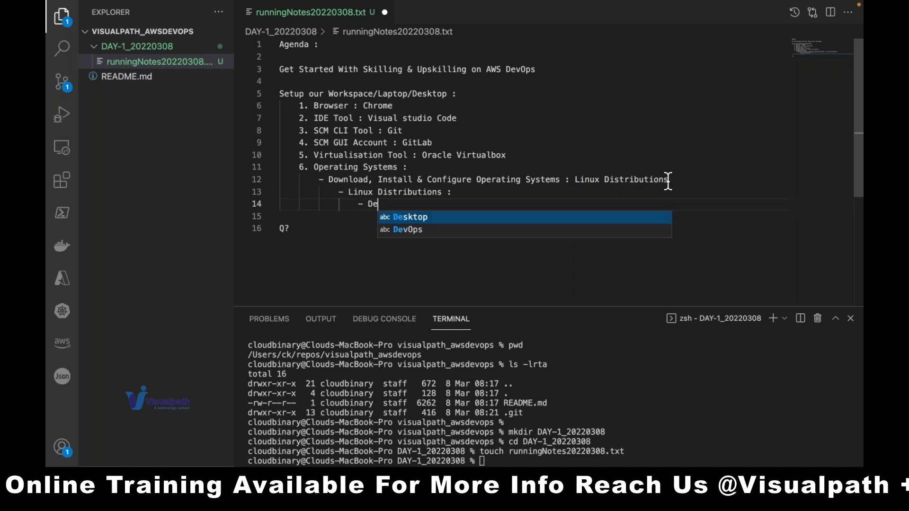
{"action": "type", "text": "bian/Ubuntu"}
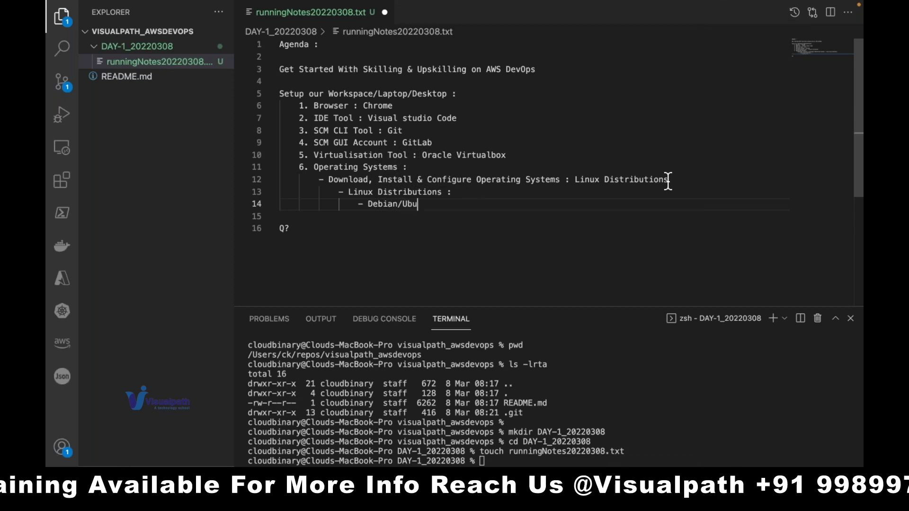
{"action": "key", "text": "Return"}
{"action": "type", "text": "-"}
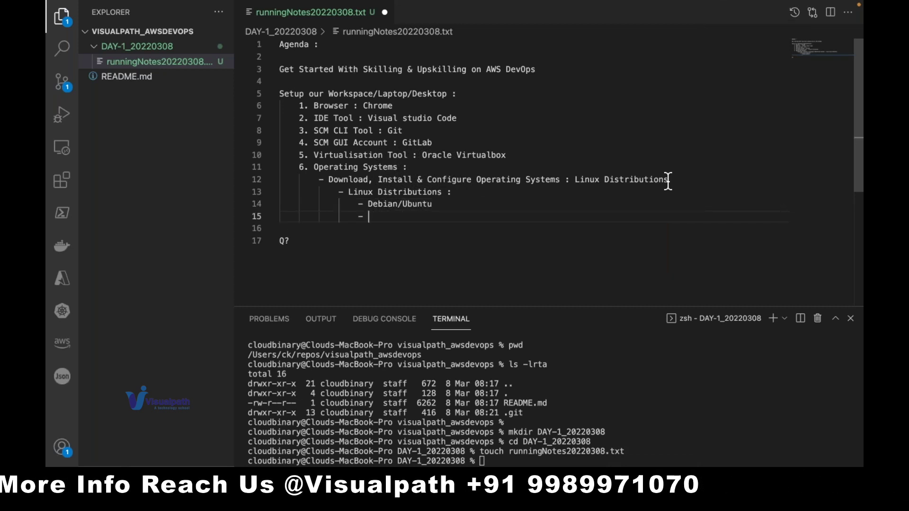
{"action": "type", "text": " CentOS"}
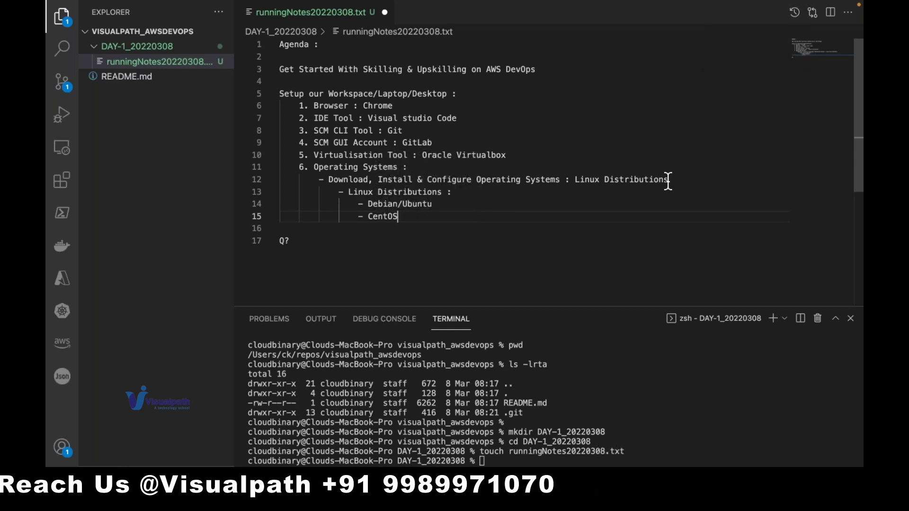
- Extend the CentOS entry with "/Redhat/Fedora/AmazonLinux" in the list of Linux distributions
{"action": "type", "text": "/R"}
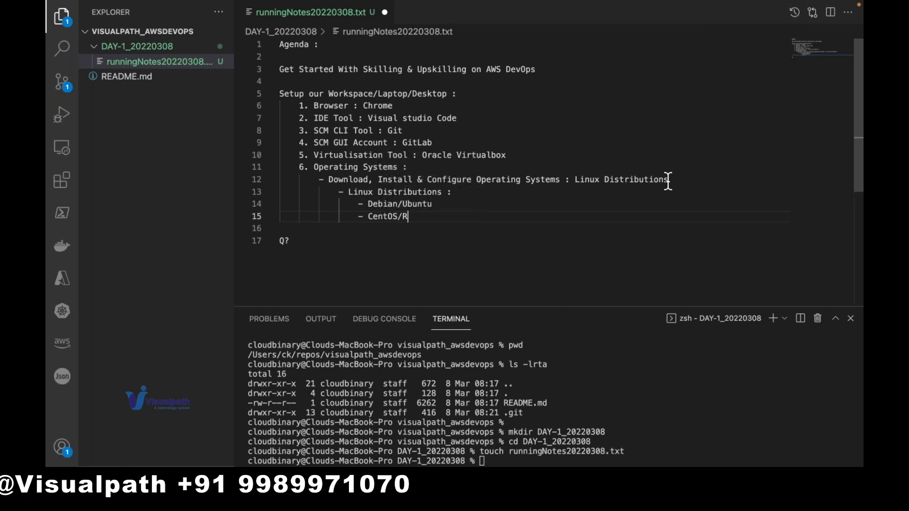
{"action": "type", "text": "edH"}
{"action": "key", "text": "BackSpace"}
{"action": "key", "text": "BackSpace"}
{"action": "type", "text": "d"}
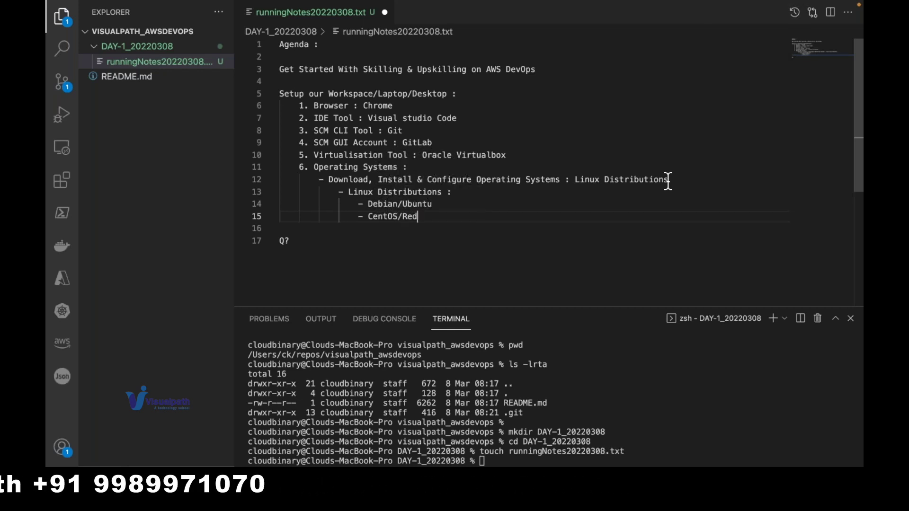
{"action": "type", "text": "hat/F"}
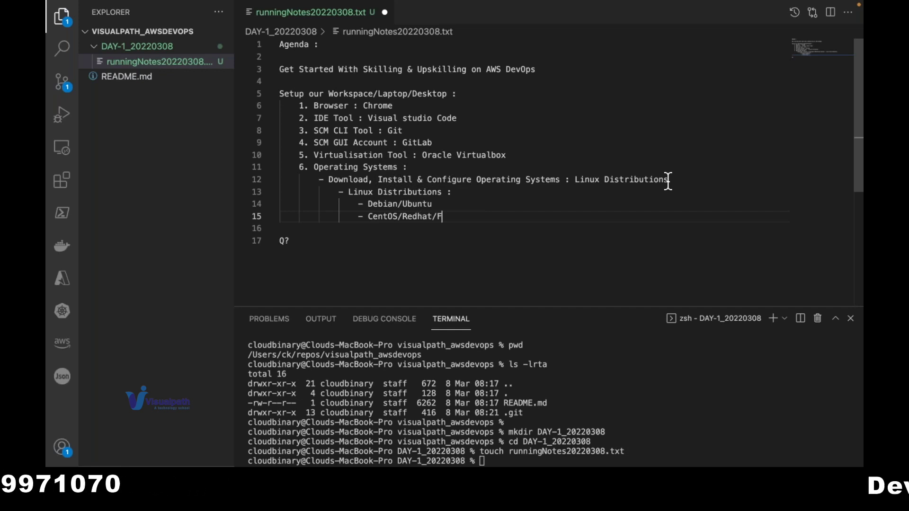
{"action": "type", "text": "edora/A"}
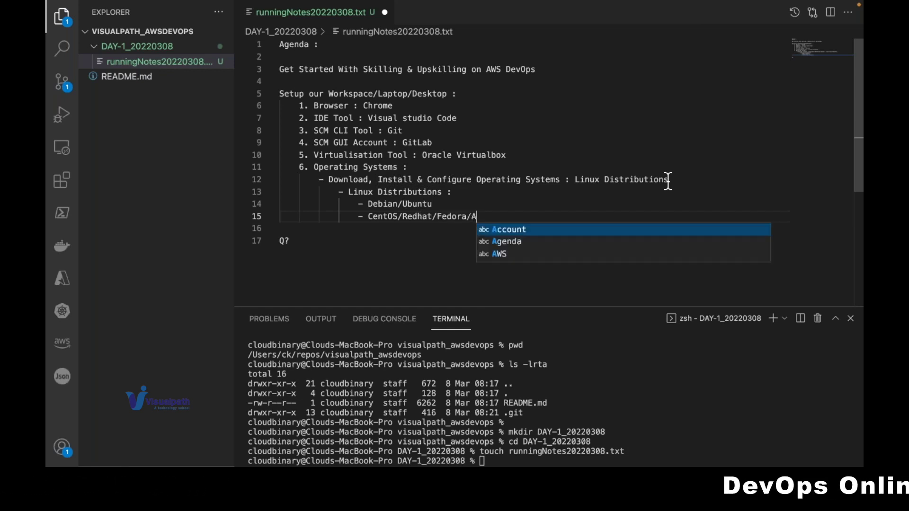
{"action": "type", "text": "mazonLinux"}
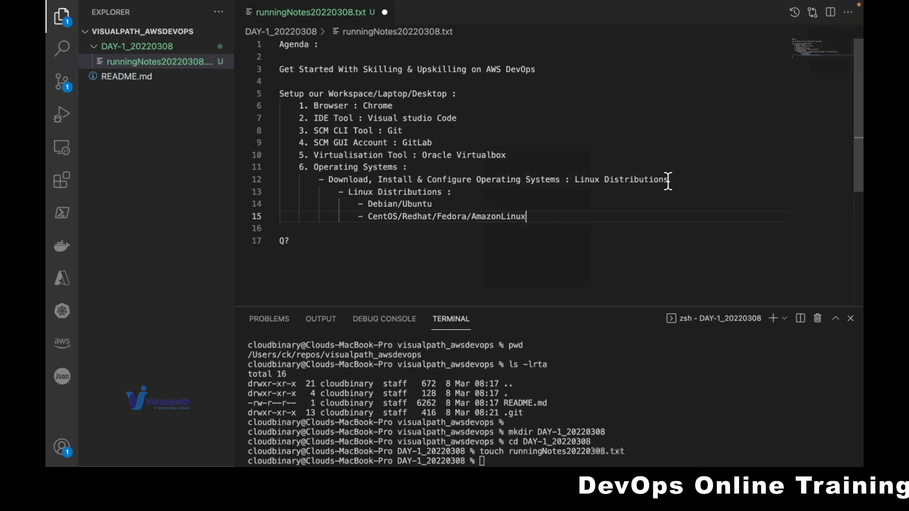
- Append "/Oracle Linux/Suse etc.." to the end of the CentOS distribution line
{"action": "type", "text": "/Ora"}
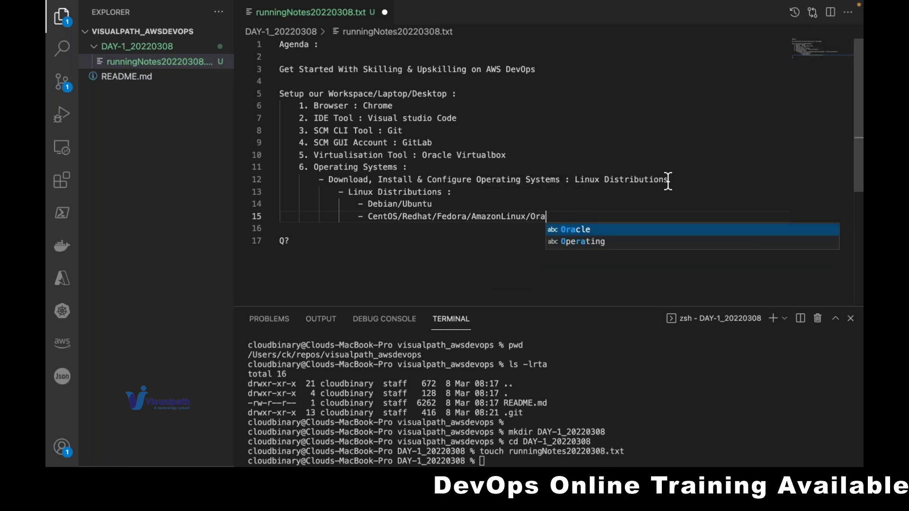
{"action": "type", "text": "cle Linux"}
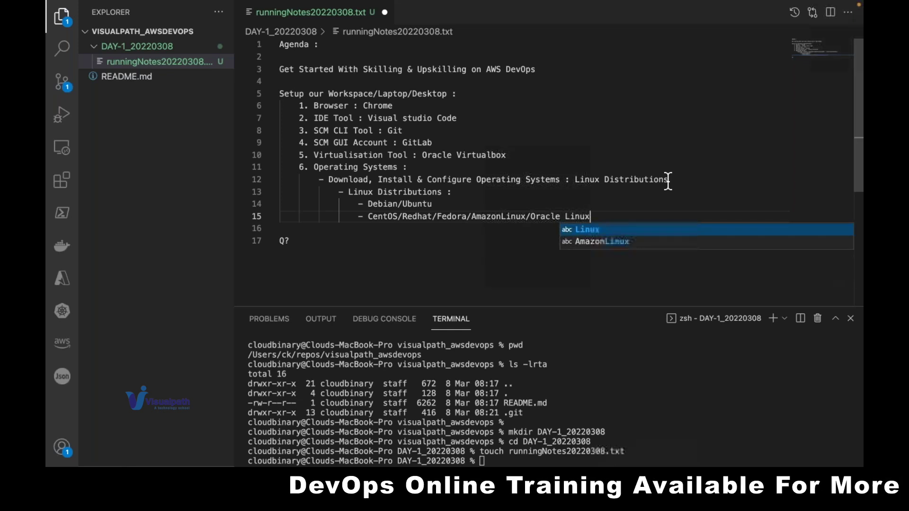
{"action": "type", "text": "/"}
{"action": "type", "text": "Suse"}
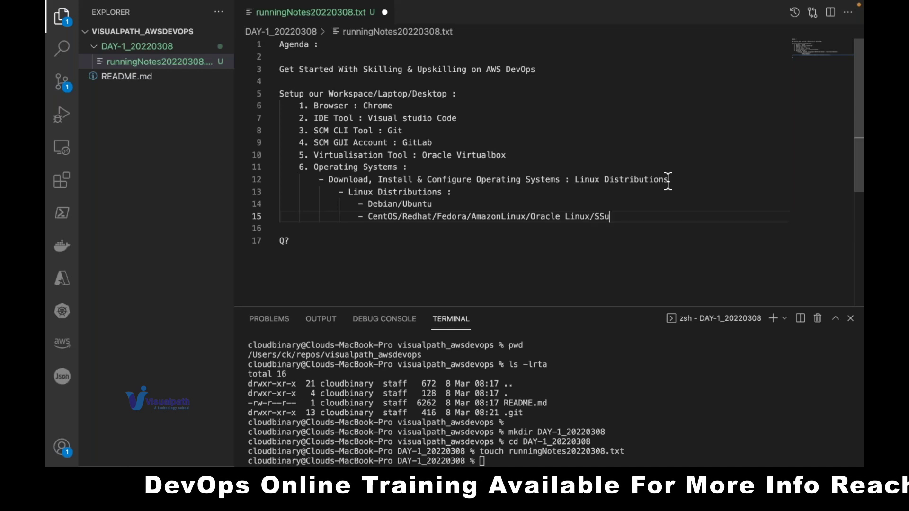
{"action": "key", "text": "BackSpace"}
{"action": "key", "text": "BackSpace"}
{"action": "key", "text": "BackSpace"}
{"action": "type", "text": "use"}
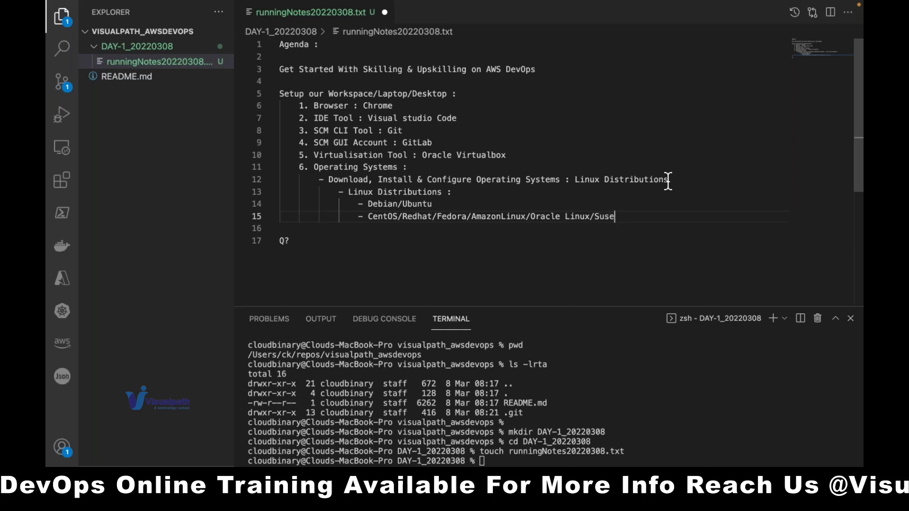
{"action": "type", "text": " etc.."}
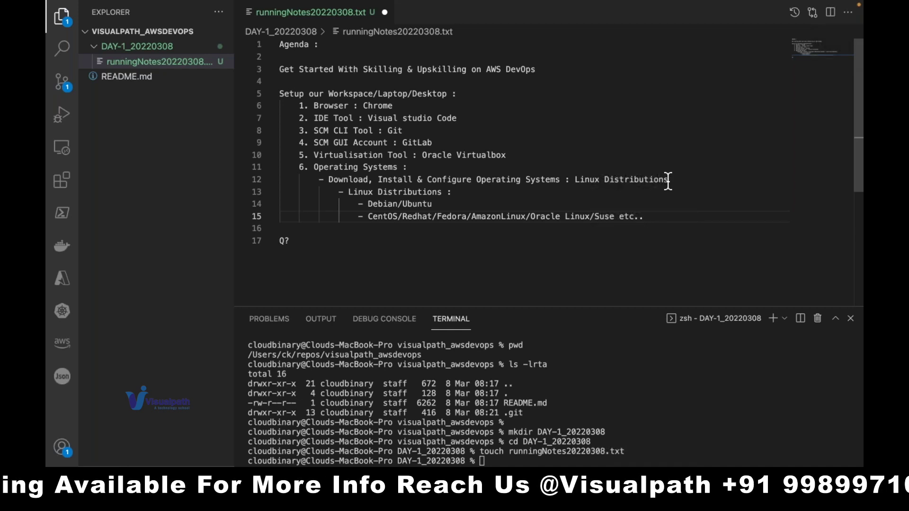
- Leave a single unindented blank line between the distribution list and "Q?", and save the notes file
{"action": "key", "text": "Return"}
{"action": "key", "text": "BackSpace"}
{"action": "key", "text": "BackSpace"}
{"action": "key", "text": "BackSpace"}
{"action": "key", "text": "BackSpace"}
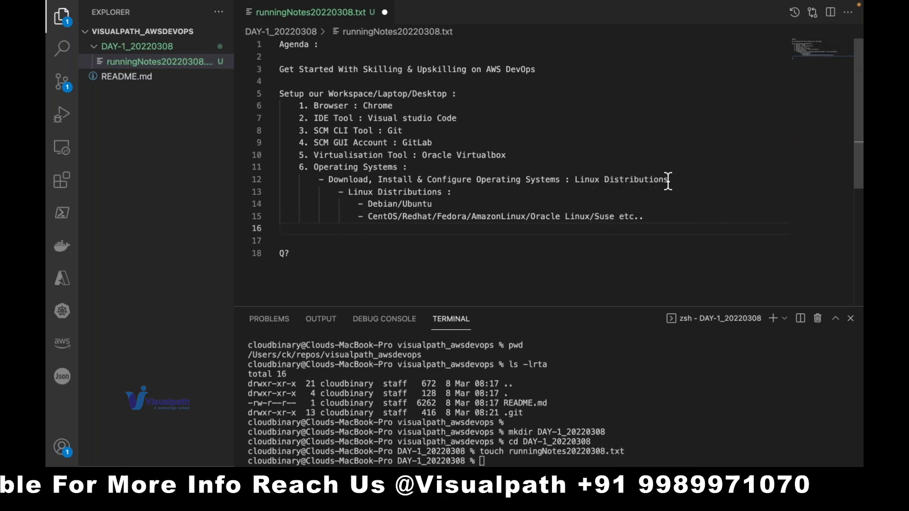
{"action": "key", "text": "super+s"}
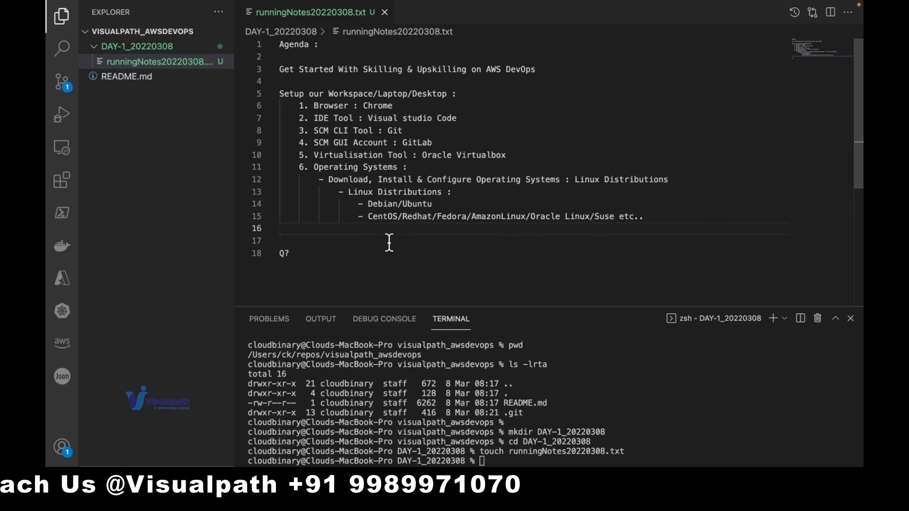
{"action": "left_click", "coordinate": [292, 243]}
{"action": "key", "text": "BackSpace"}
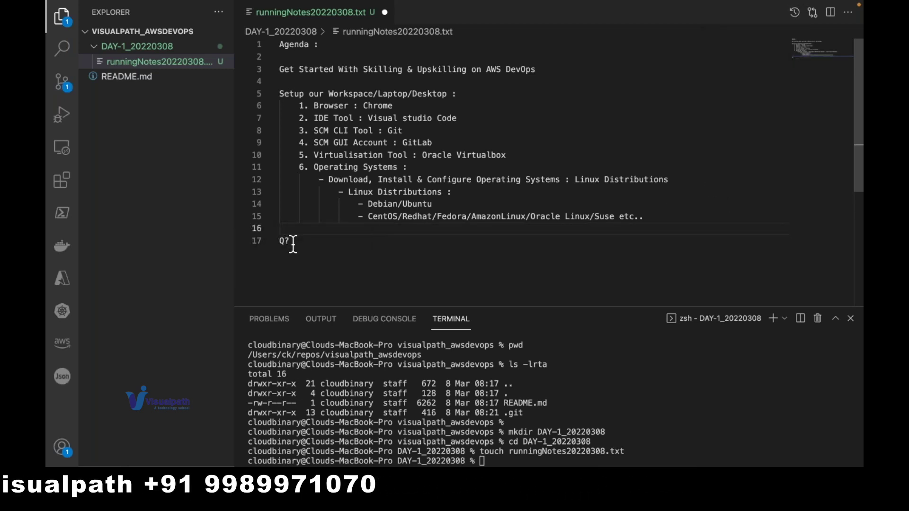
{"action": "key", "text": "super+s"}
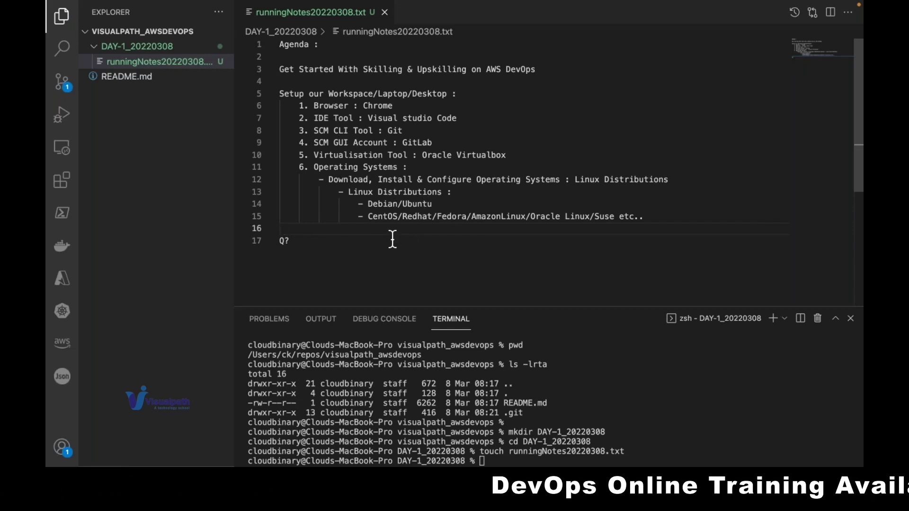
- Enlarge and clear the terminal, and print the current working directory with pwd
{"action": "left_click_drag", "start_coordinate": [508, 306], "coordinate": [504, 270]}
{"action": "left_click", "coordinate": [641, 382]}
{"action": "key", "text": "super+k"}
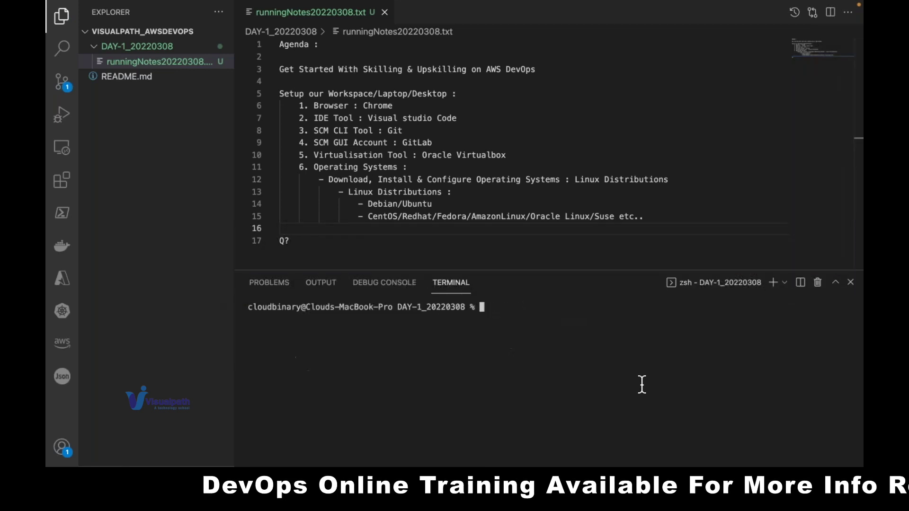
{"action": "type", "text": "pwd"}
{"action": "key", "text": "Return"}
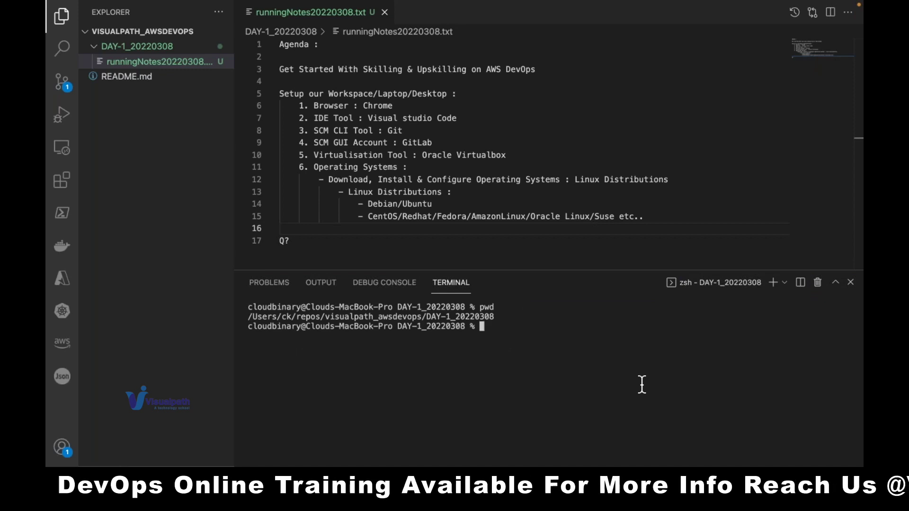
- Go up to the parent folder visualpath_awsdevops with cd ../ and clear the terminal
{"action": "type", "text": "cd ../"}
{"action": "key", "text": "Return"}
{"action": "type", "text": "cle"}
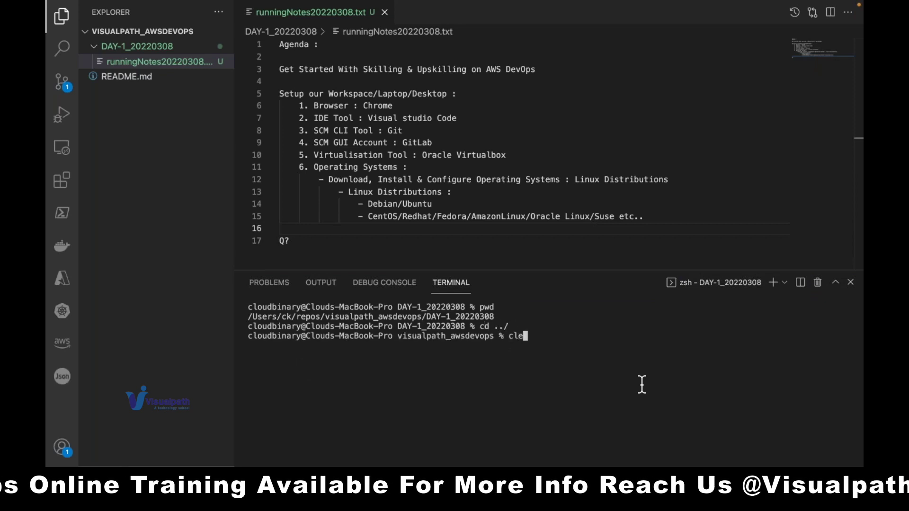
{"action": "type", "text": "ar"}
{"action": "key", "text": "Return"}
- Print the working directory with pwd and list the repository folder's contents with ls -lrt
{"action": "type", "text": "pwd"}
{"action": "key", "text": "Return"}
{"action": "type", "text": "ls -"}
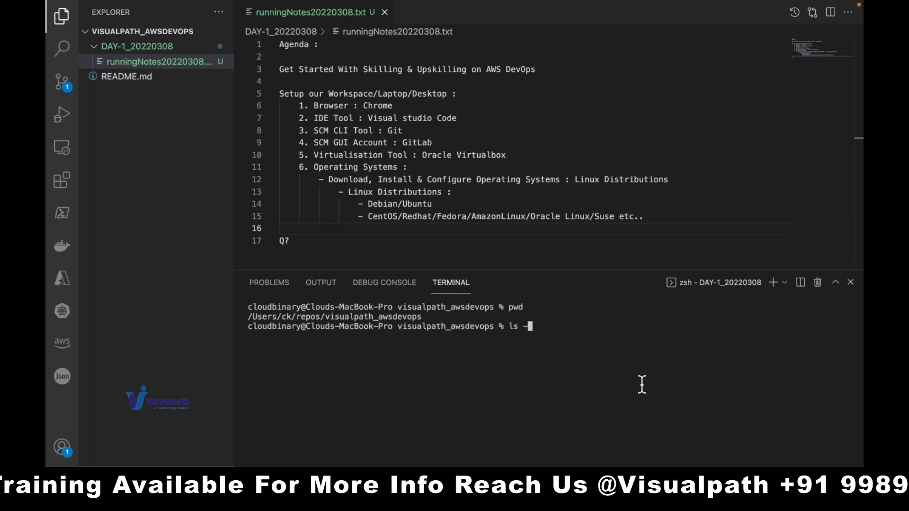
{"action": "type", "text": "lrt"}
{"action": "key", "text": "Return"}
- Check the state of the visualpath_awsdevops repository with git status
{"action": "type", "text": "git "}
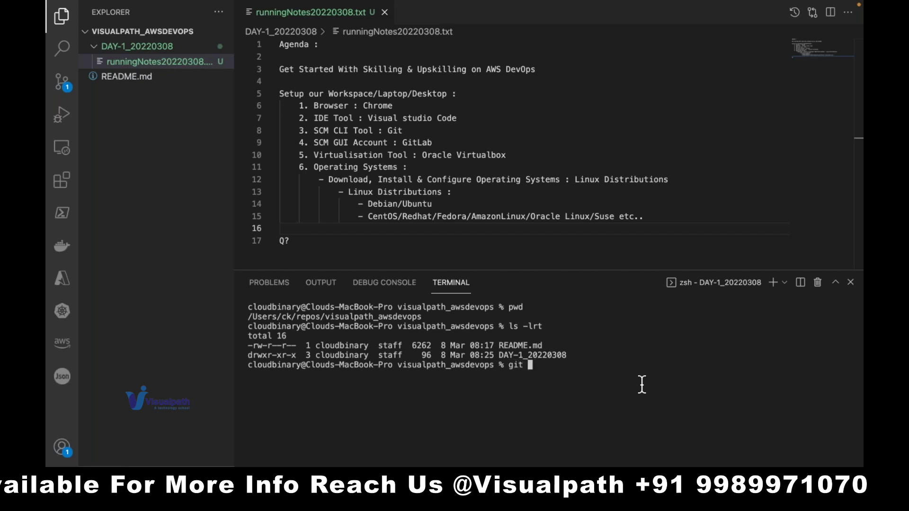
{"action": "type", "text": "status"}
{"action": "key", "text": "Return"}
- Stage all changes in the repository with git add . and try to check the Git status again
{"action": "type", "text": "g"}
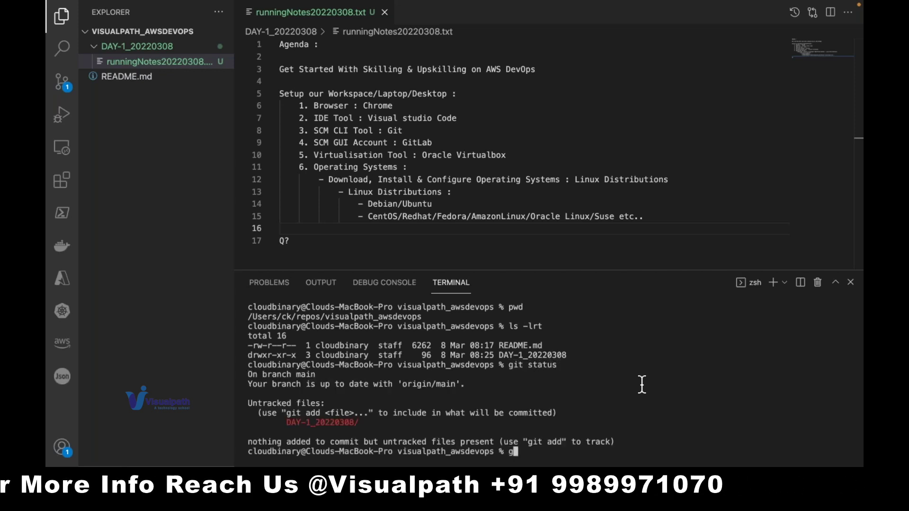
{"action": "type", "text": "it add ."}
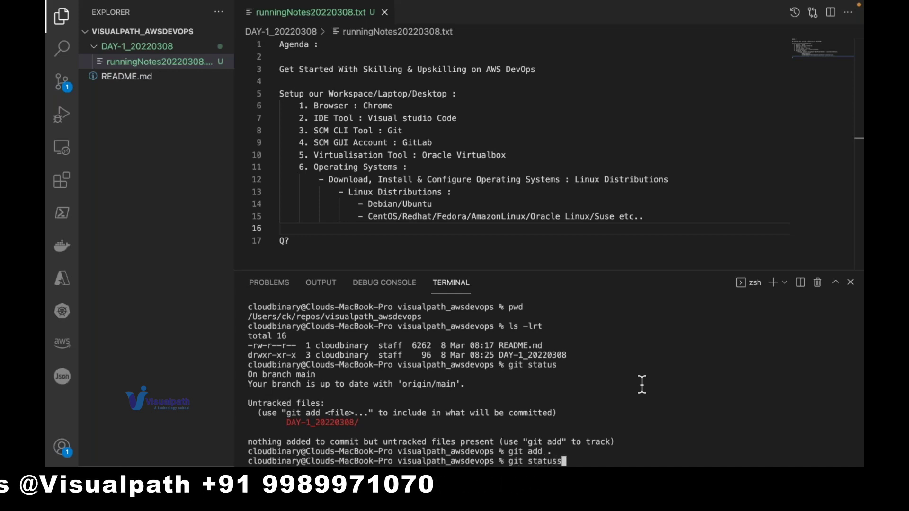
{"action": "key", "text": "Return"}
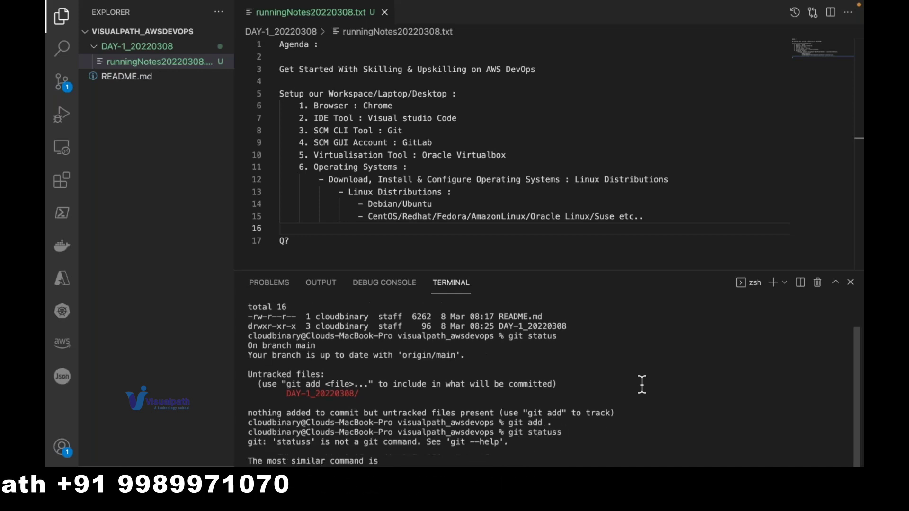
- Rerun the mistyped command as git status to review the staged changes in the visualpath_awsdevops repository
{"action": "key", "text": "Up"}
{"action": "key", "text": "BackSpace"}
{"action": "key", "text": "Return"}
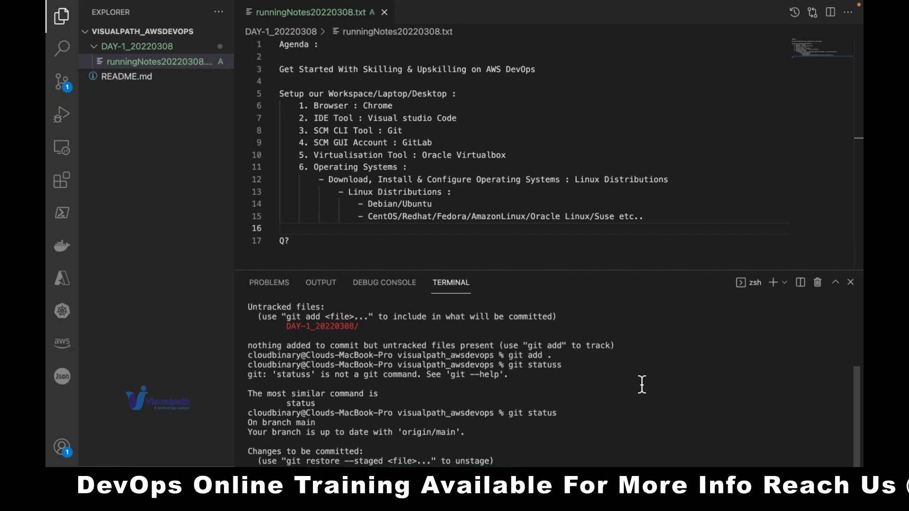
- Commit the staged notes file with the message "Getting Started" and push it to origin main
{"action": "key", "text": "Return"}
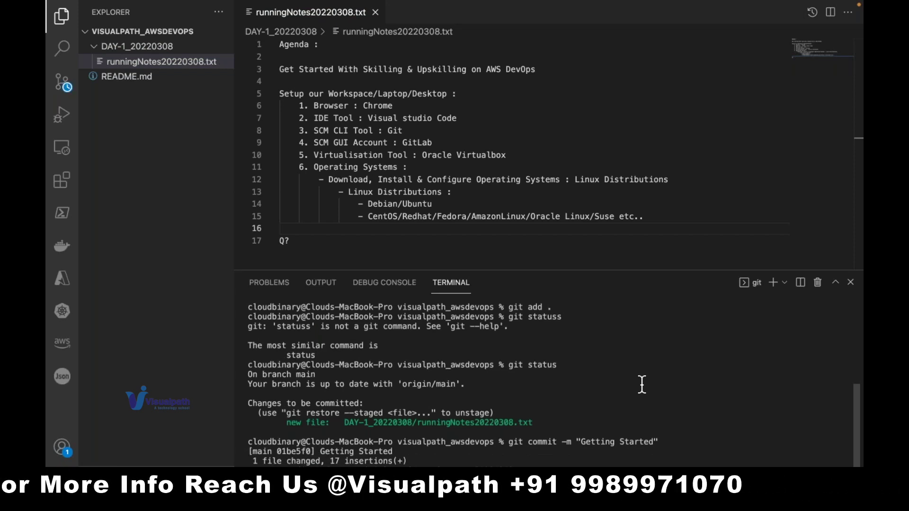
{"action": "type", "text": "git push origin main"}
{"action": "key", "text": "Return"}
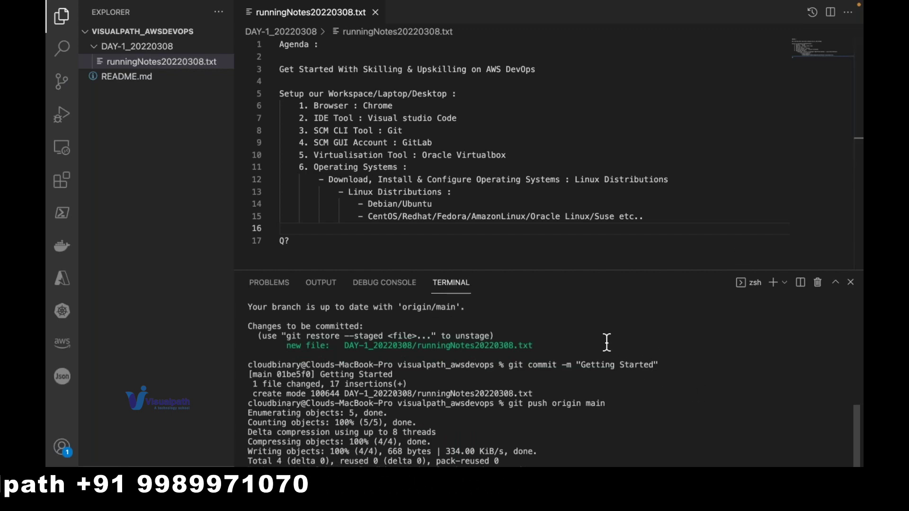
- Switch to the visualpath_awsdevops project page on GitLab in the browser and reload it
{"action": "key", "text": "ctrl+Left"}
{"action": "key", "text": "ctrl+Right"}
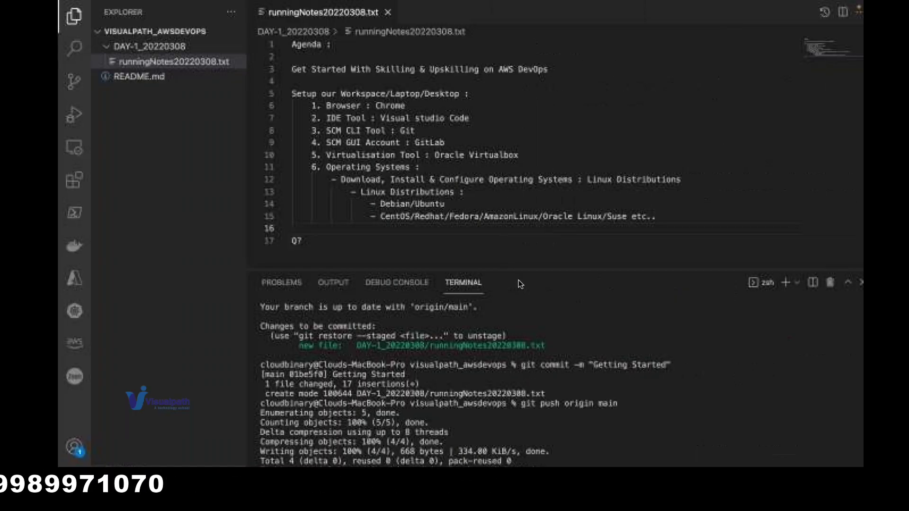
{"action": "key", "text": "ctrl+Right"}
{"action": "key", "text": "ctrl+Right"}
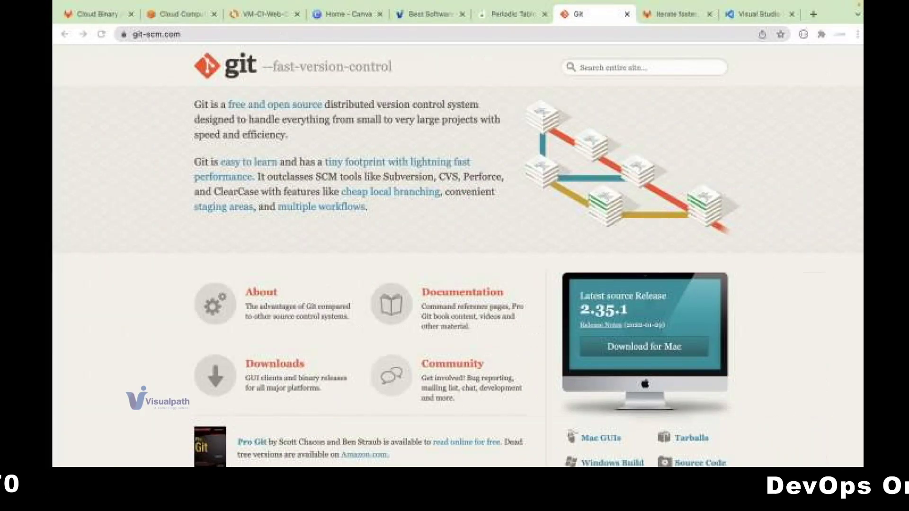
{"action": "left_click", "coordinate": [89, 17]}
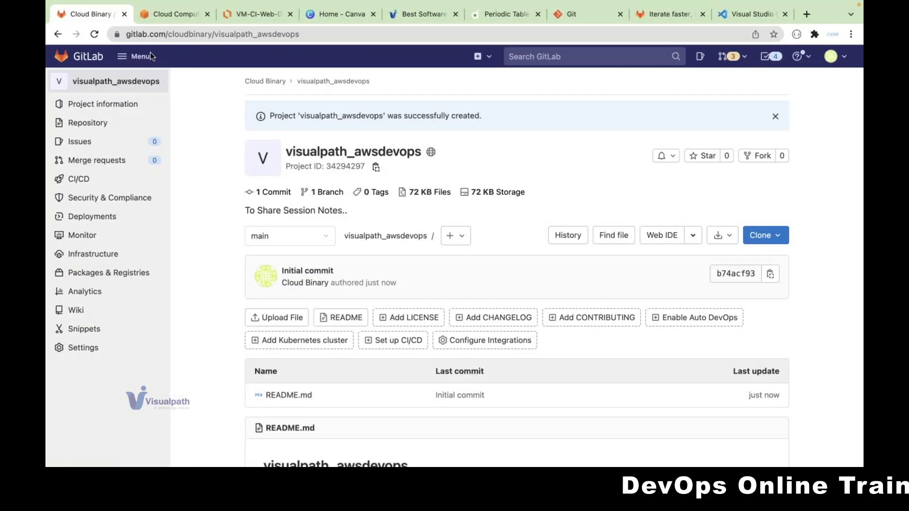
{"action": "left_click", "coordinate": [94, 34]}
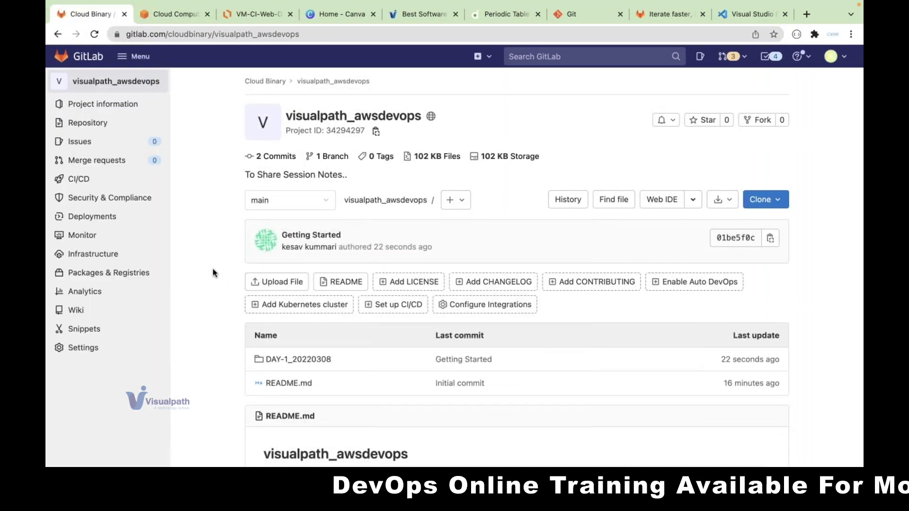
- View the pushed runningNotes20220308.txt in the DAY-1_20220308 folder and return to the repository's root
{"action": "left_click", "coordinate": [299, 359]}
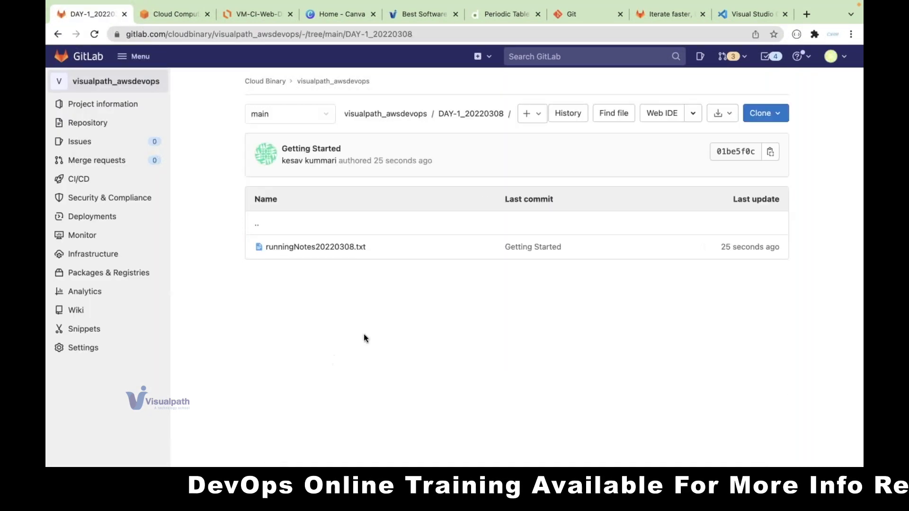
{"action": "left_click", "coordinate": [336, 249]}
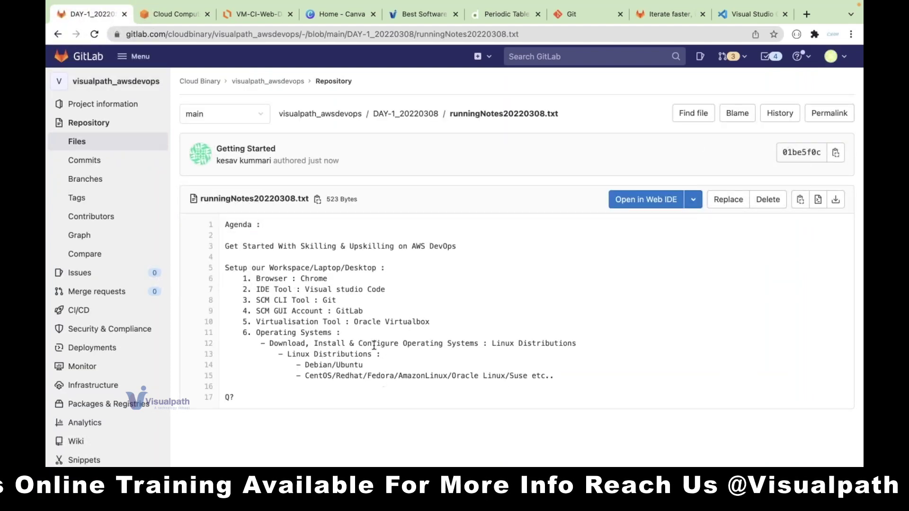
{"action": "left_click", "coordinate": [341, 115]}
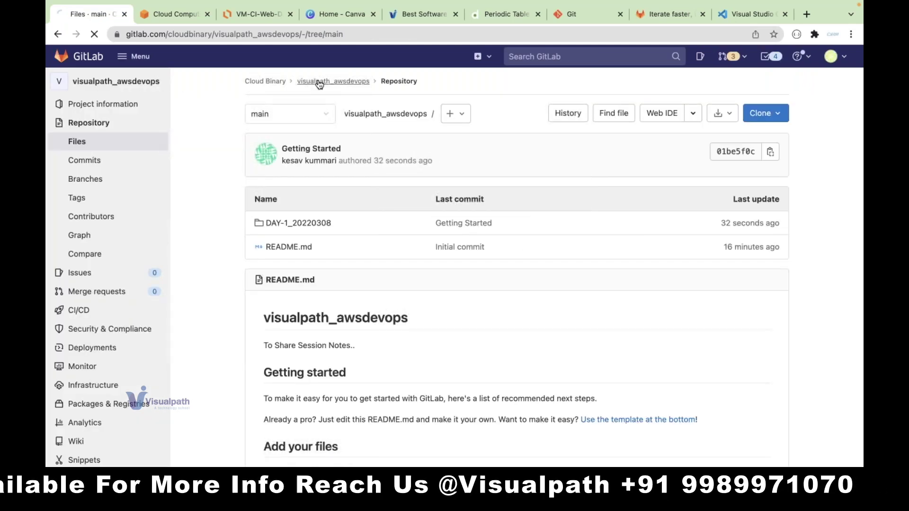
- Highlight the web address of the visualpath_awsdevops project's main page
{"action": "key", "text": "super+l"}
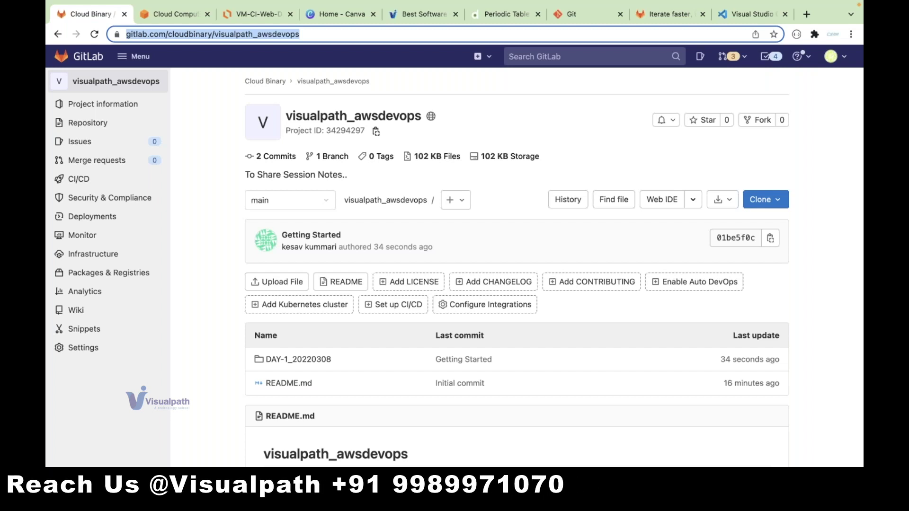
{"action": "key", "text": "super+Tab"}
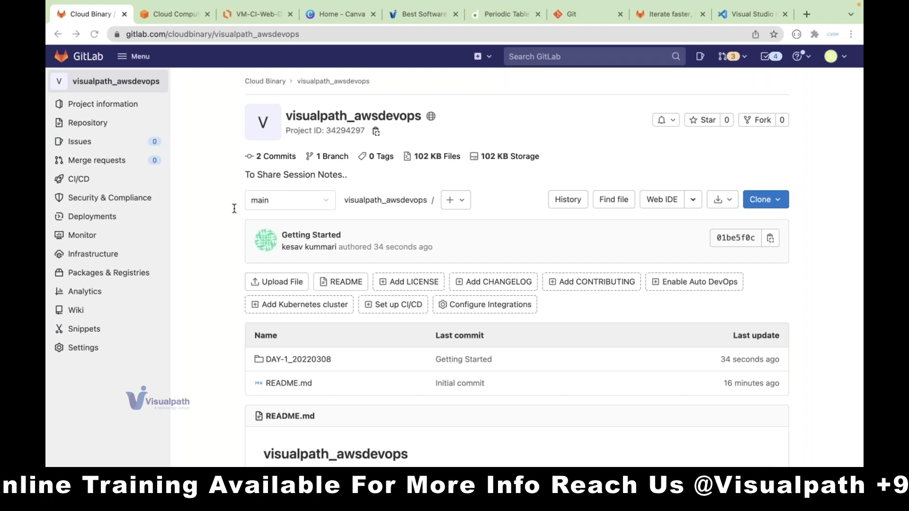
{"action": "key", "text": "super+l"}
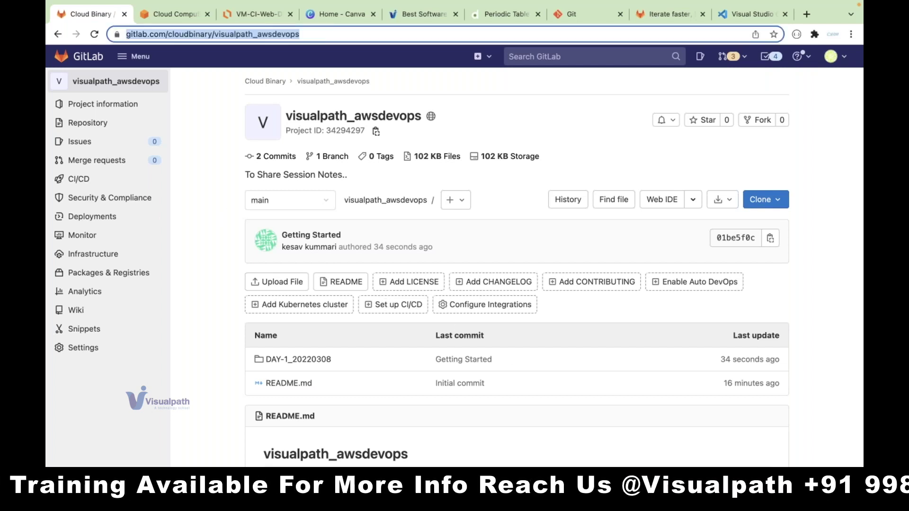
{"action": "left_click", "coordinate": [199, 130]}
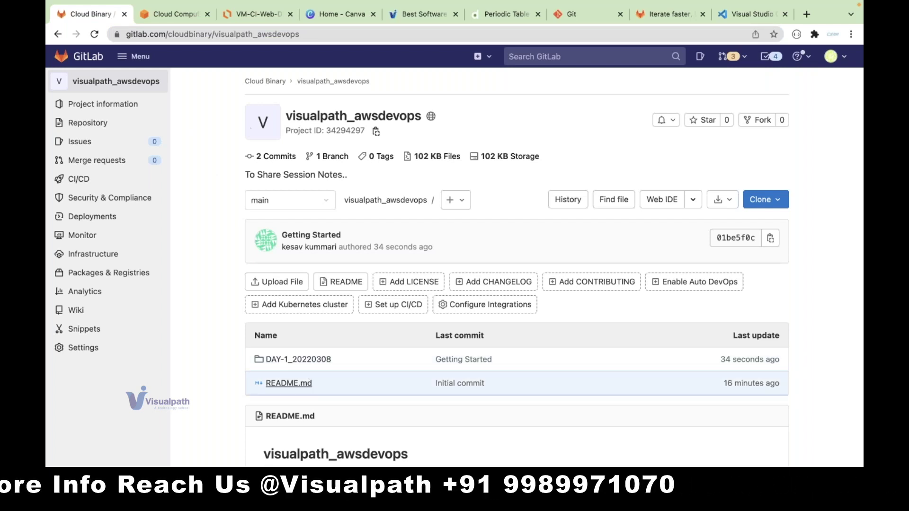
- Reopen the DAY-1_20220308 folder's notes file to show its contents, and go back to the project's main page
{"action": "left_click", "coordinate": [309, 360]}
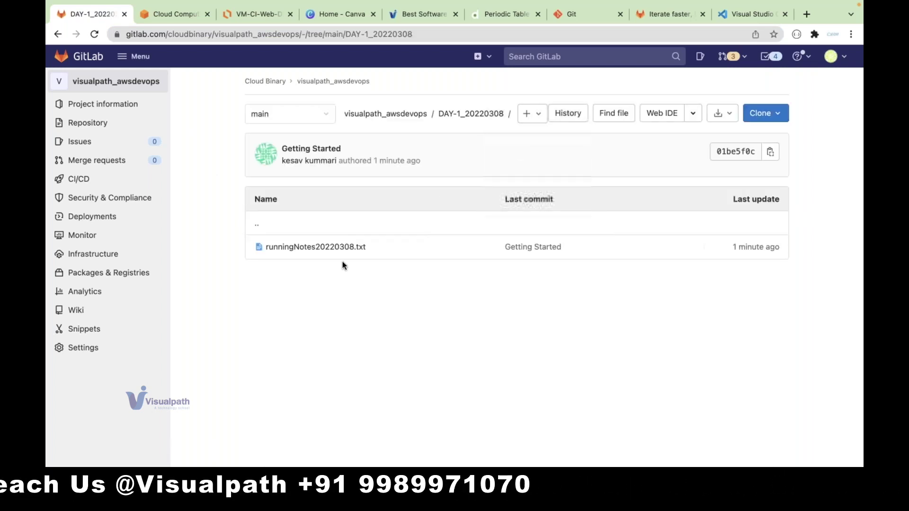
{"action": "left_click", "coordinate": [333, 248]}
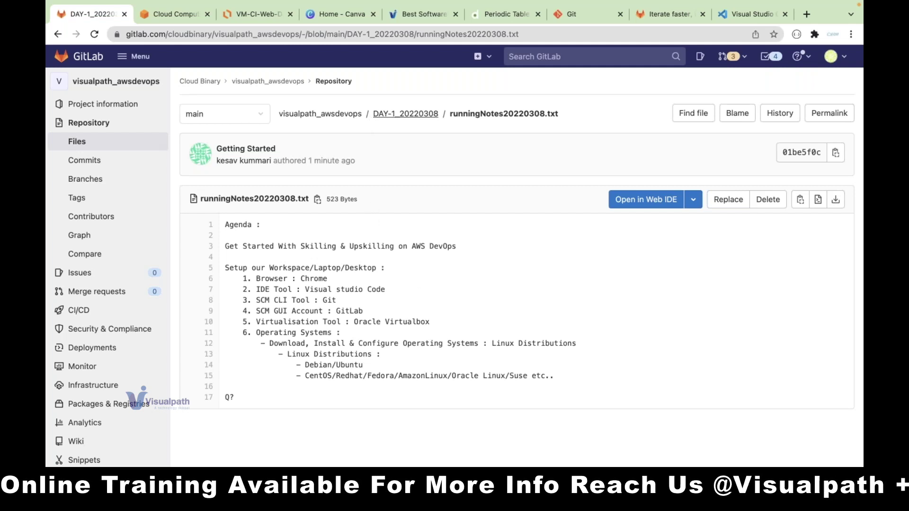
{"action": "left_click", "coordinate": [284, 84]}
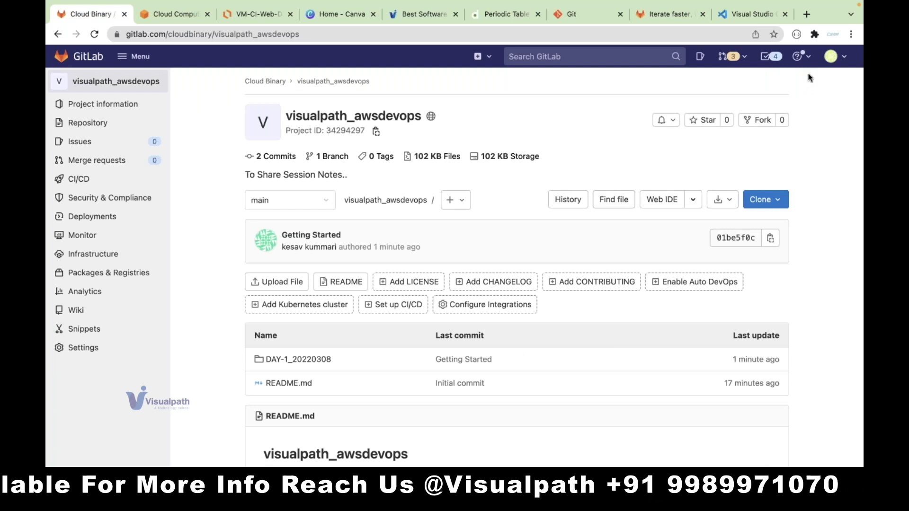
- Check the signed-in account and the project's member invitation page, and return to the project's main page
{"action": "left_click", "coordinate": [842, 58]}
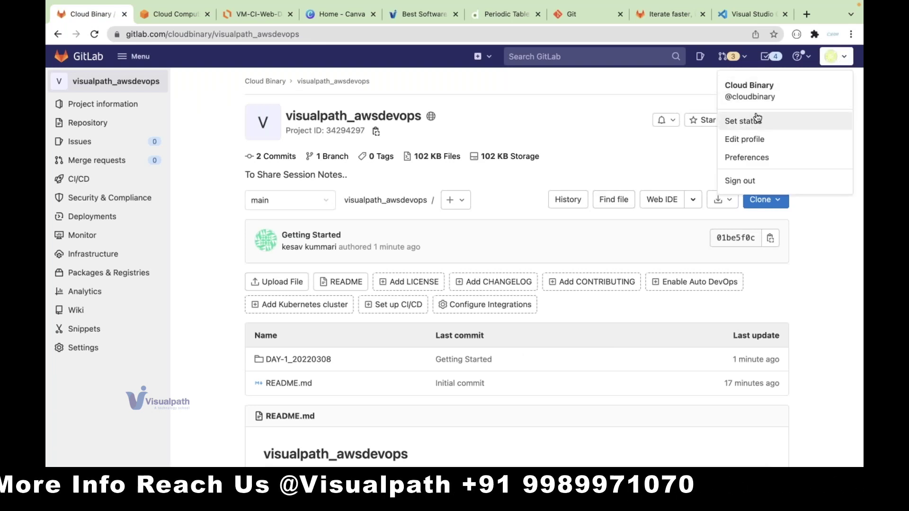
{"action": "left_click", "coordinate": [636, 89]}
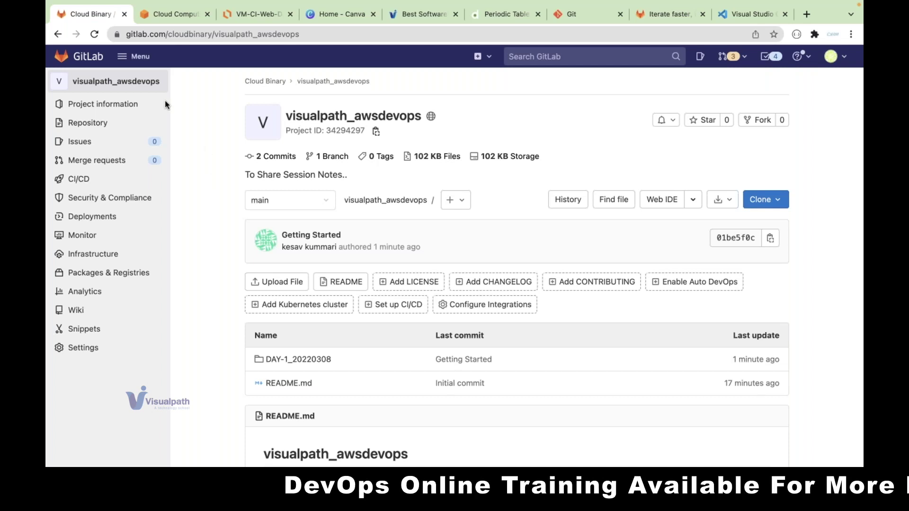
{"action": "mouse_move", "coordinate": [116, 101]}
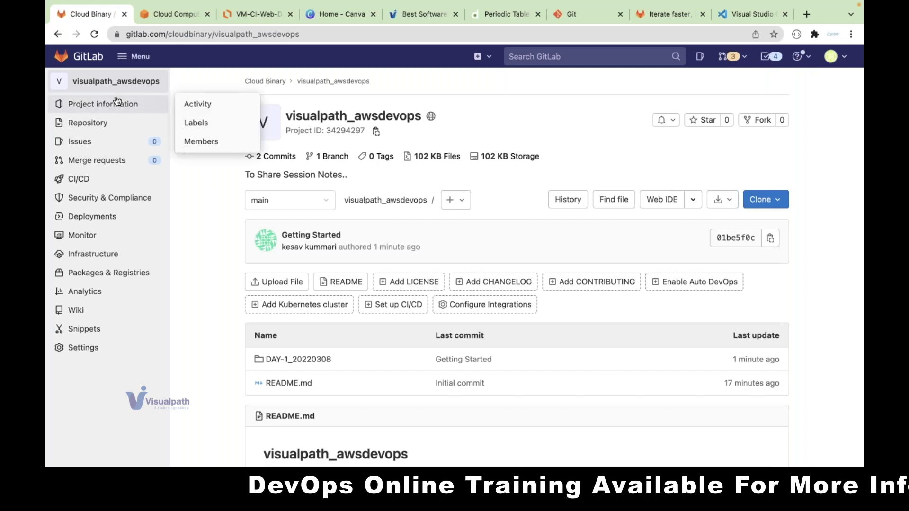
{"action": "left_click", "coordinate": [205, 141]}
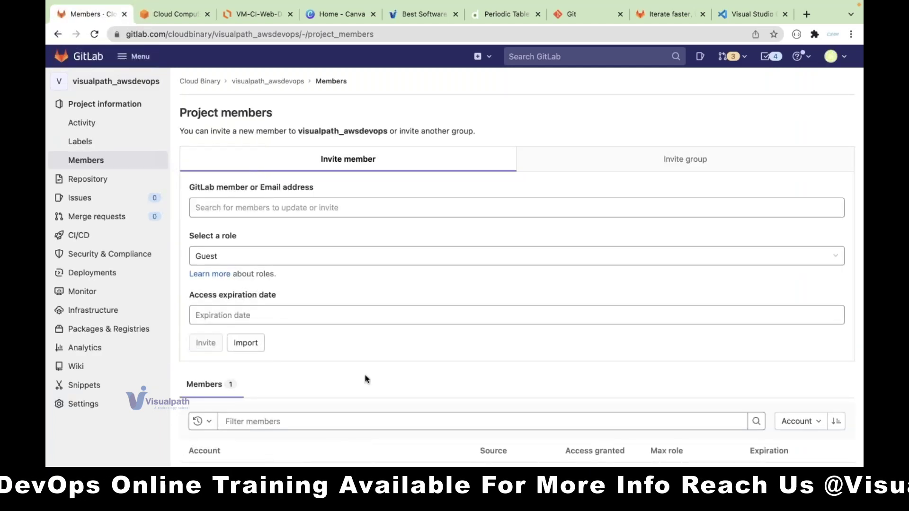
{"action": "scroll", "coordinate": [367, 378], "scroll_direction": "down", "scroll_amount": 3}
{"action": "scroll", "coordinate": [364, 379], "scroll_direction": "up", "scroll_amount": 1}
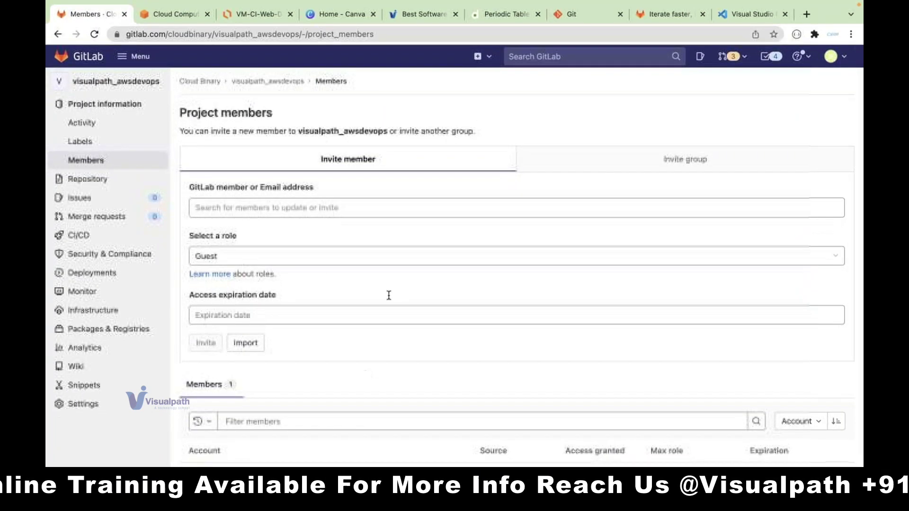
{"action": "left_click", "coordinate": [265, 84]}
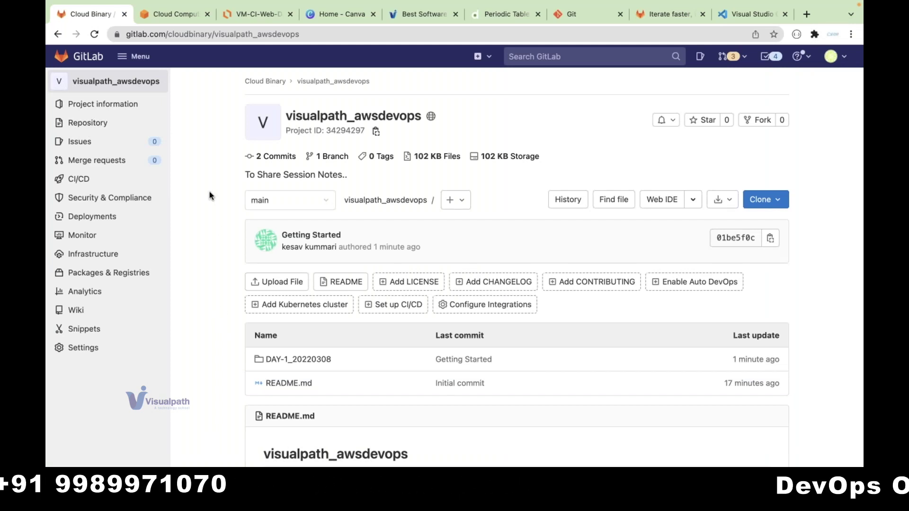
- Show the GitLab sign-in page in the incognito window and return to the project page
{"action": "key", "text": "ctrl+Right"}
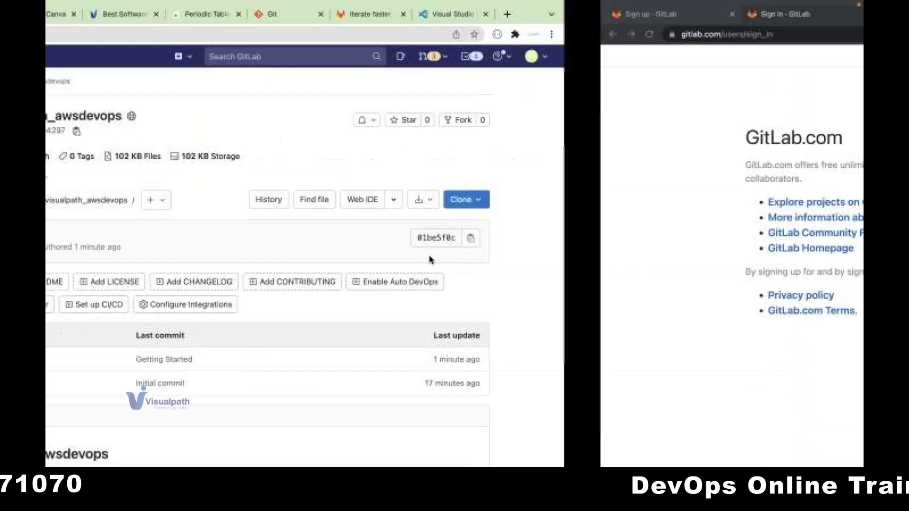
{"action": "key", "text": "ctrl+Left"}
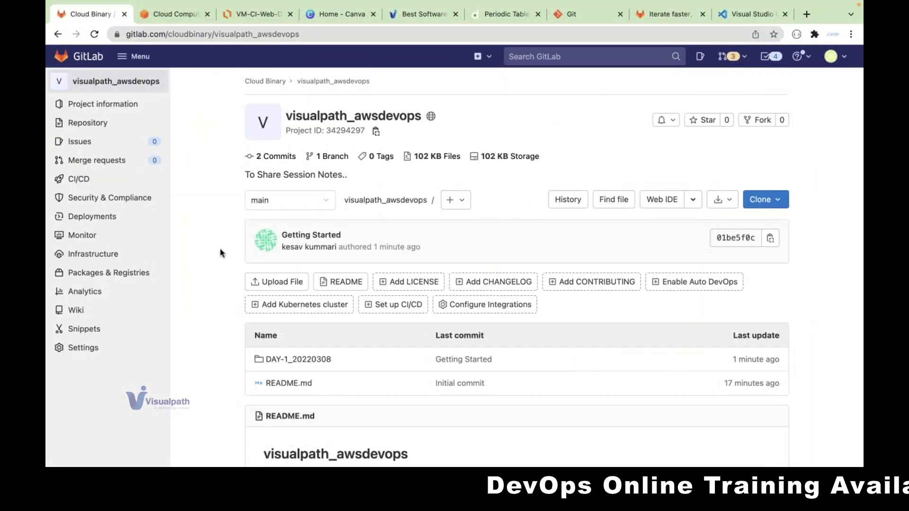
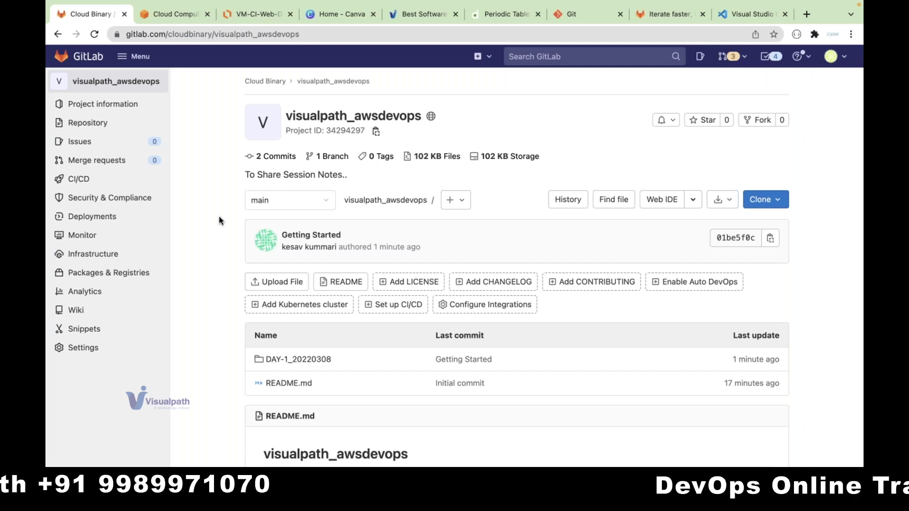
{"action": "key", "text": "ctrl+Right"}
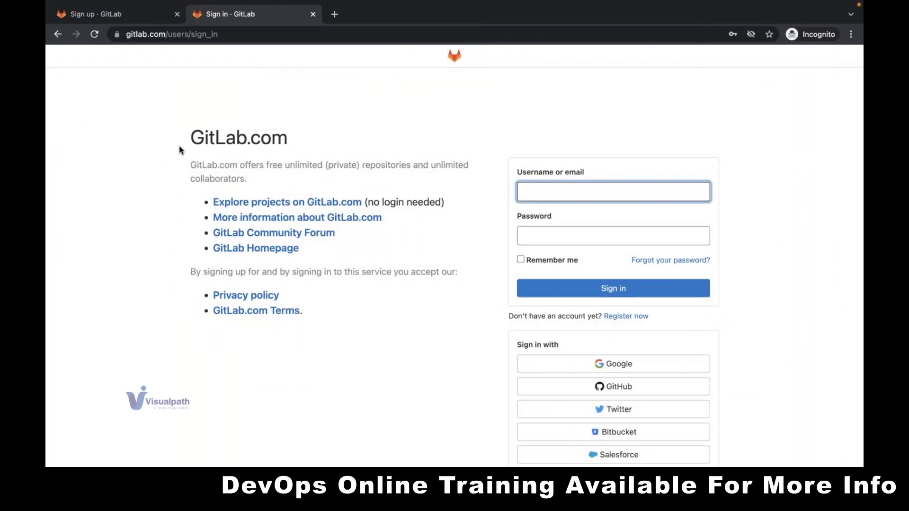
{"action": "key", "text": "ctrl+Left"}
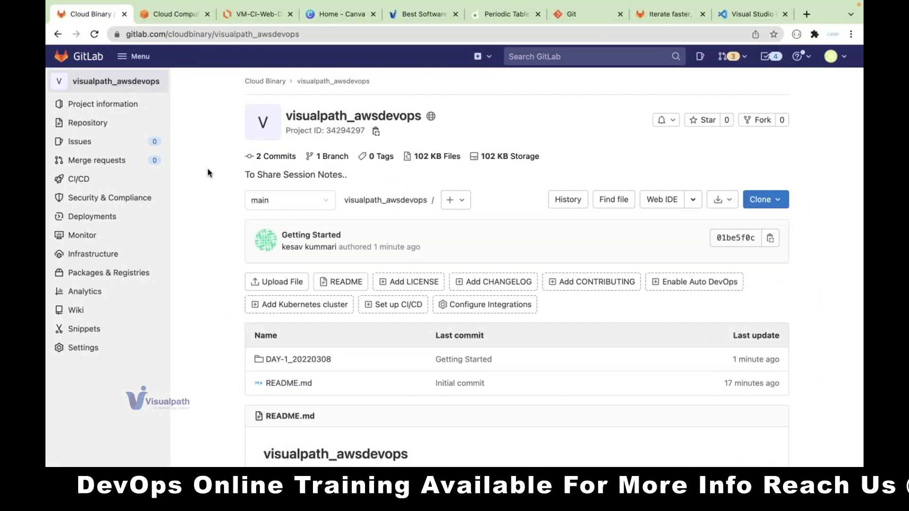
- Switch to Visual Studio Code and highlight the Browser, IDE Tool and SCM CLI Tool entries in the setup notes
{"action": "key", "text": "ctrl+Left"}
{"action": "key", "text": "ctrl+Left"}
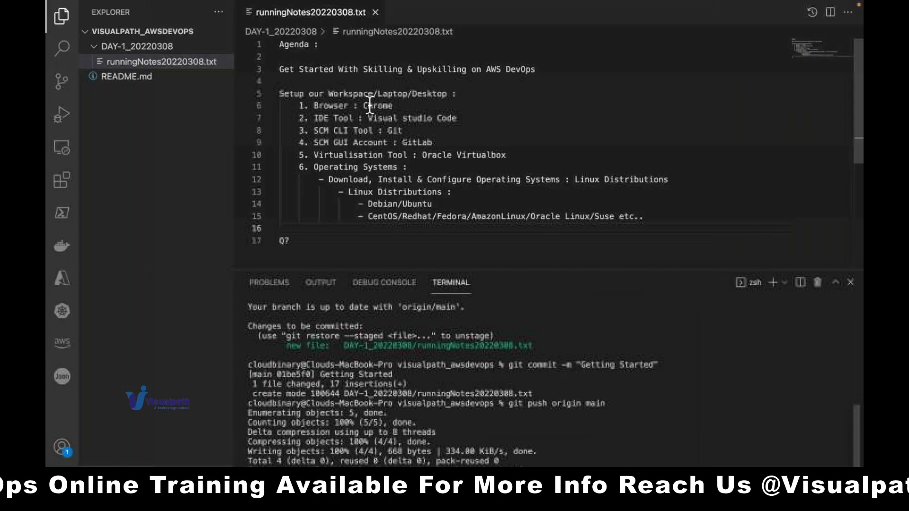
{"action": "left_click_drag", "start_coordinate": [314, 106], "coordinate": [392, 106]}
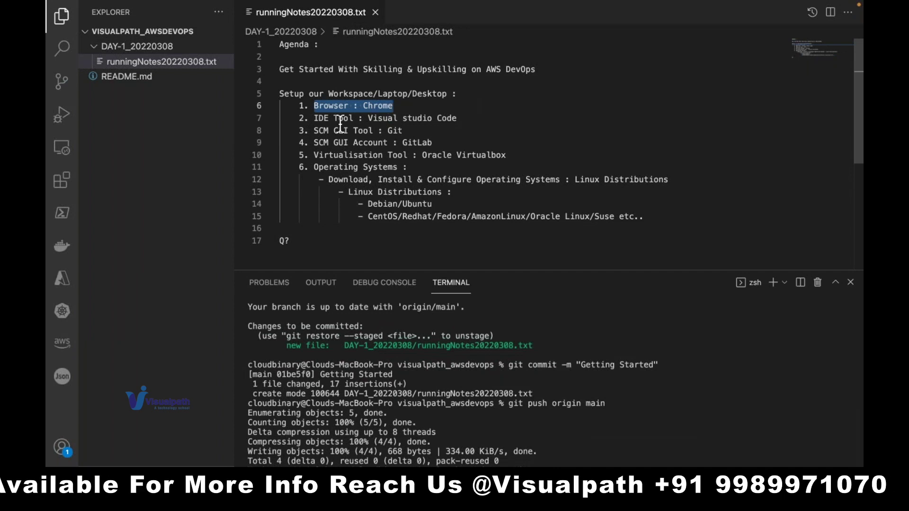
{"action": "left_click_drag", "start_coordinate": [314, 118], "coordinate": [468, 120]}
{"action": "left_click", "coordinate": [468, 119]}
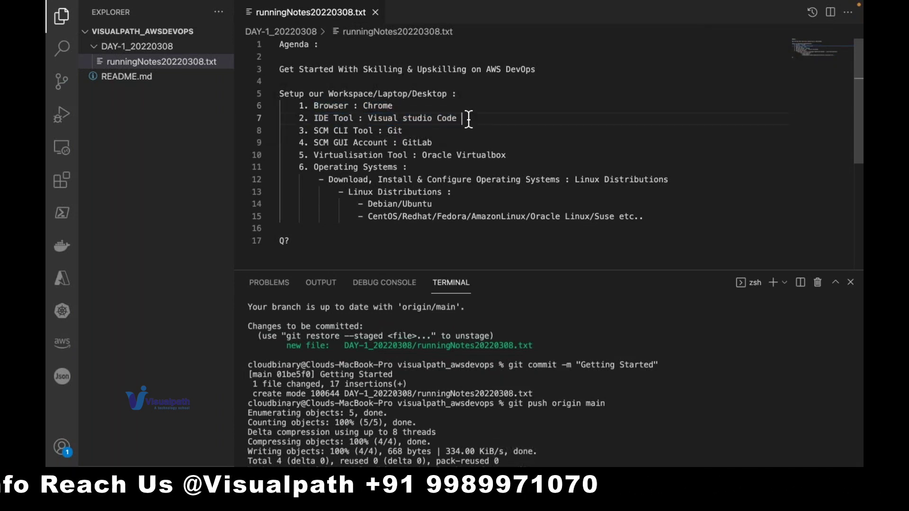
{"action": "left_click_drag", "start_coordinate": [456, 118], "coordinate": [365, 119]}
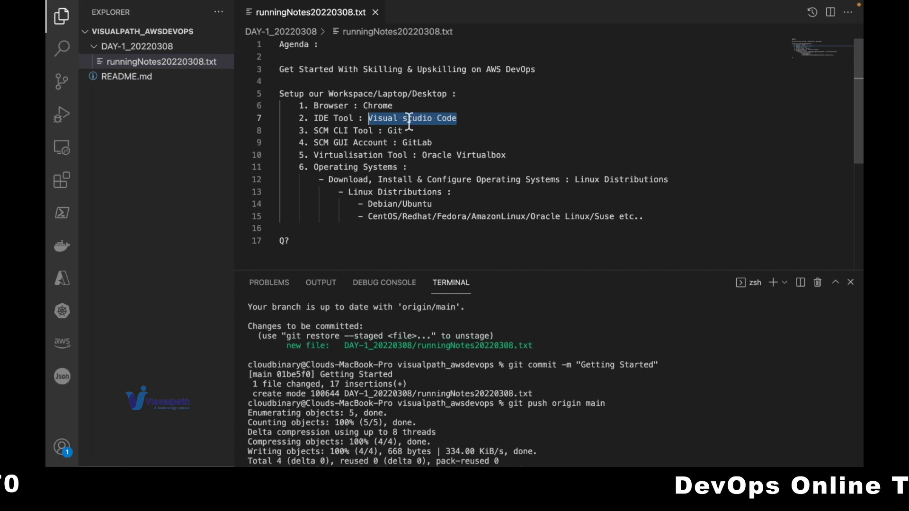
{"action": "left_click_drag", "start_coordinate": [403, 131], "coordinate": [388, 132]}
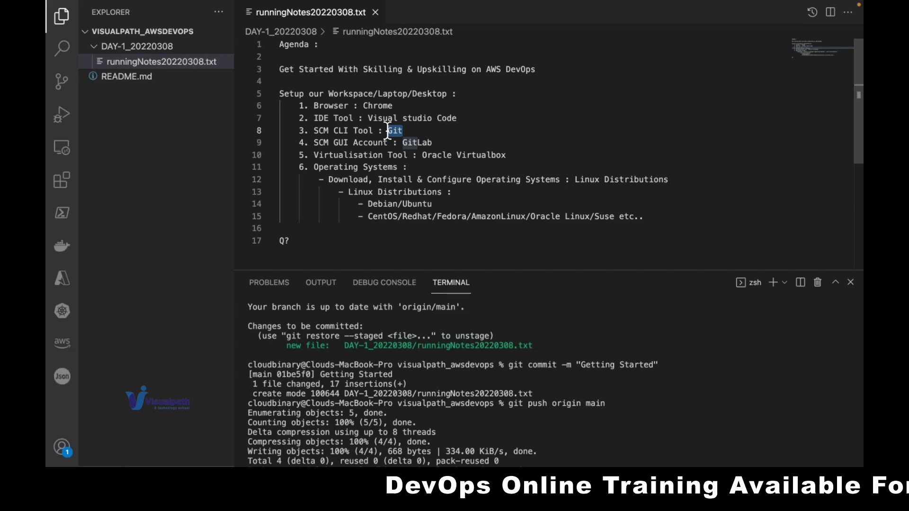
- Switch to the browser and show the AWS home page
{"action": "left_click", "coordinate": [440, 138]}
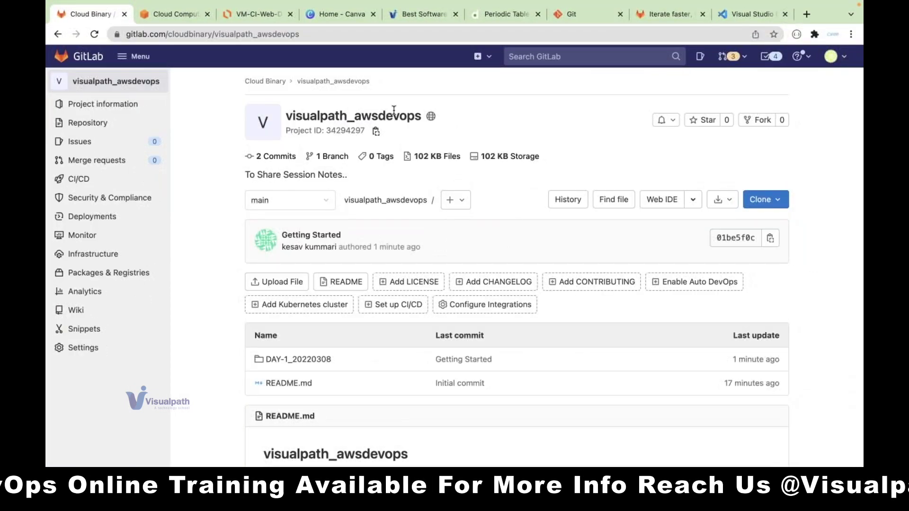
{"action": "left_click", "coordinate": [169, 19]}
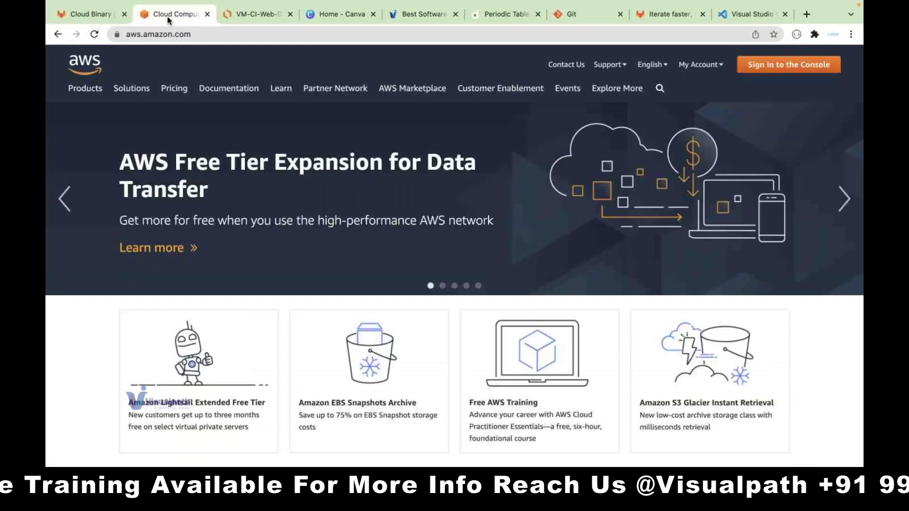
- Sign in to the AWS console as root user with the prefilled e-mail, the security check characters and the account password
{"action": "left_click", "coordinate": [770, 68]}
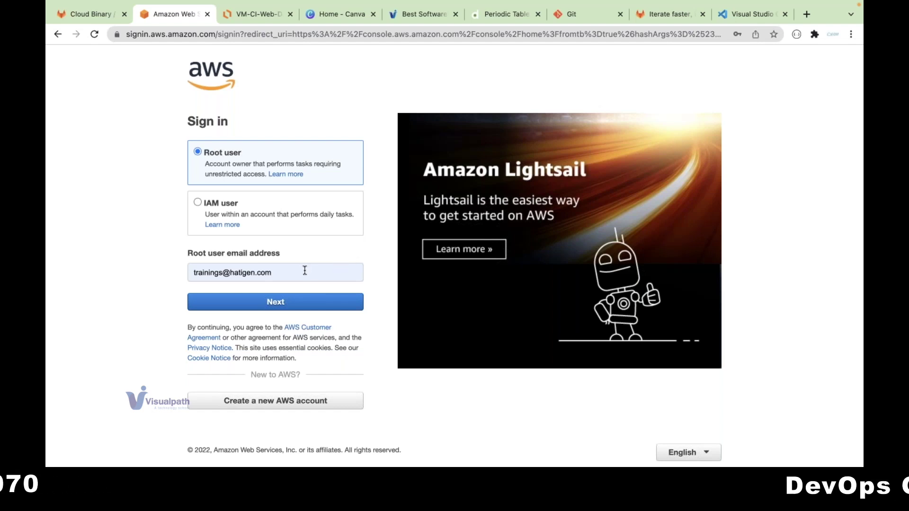
{"action": "left_click", "coordinate": [273, 303]}
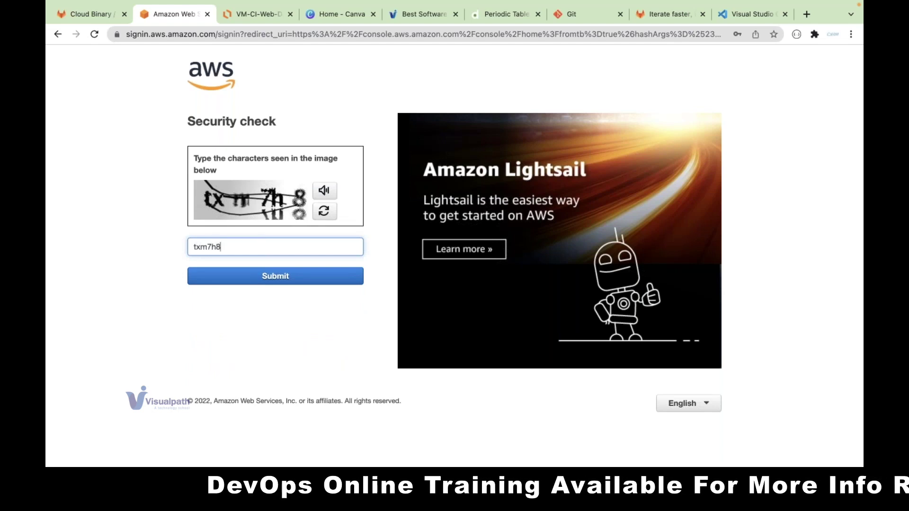
{"action": "left_click", "coordinate": [282, 279]}
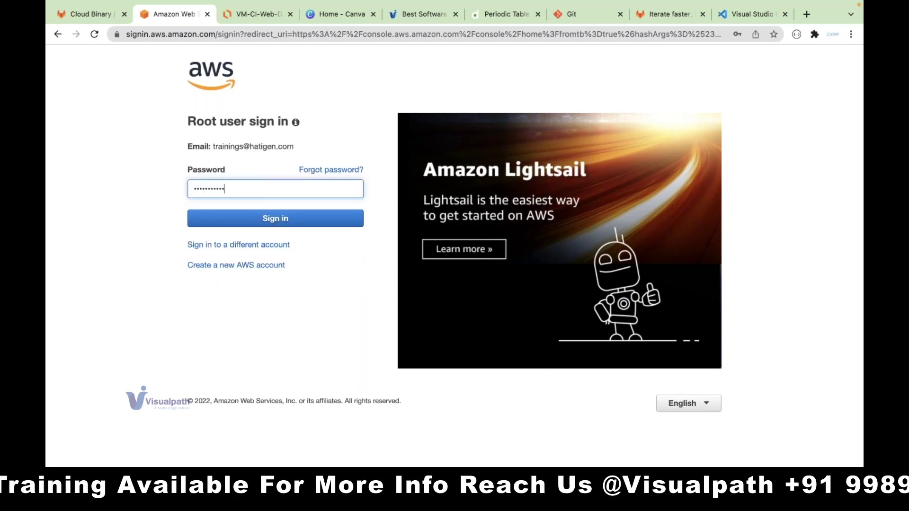
{"action": "key", "text": "Return"}
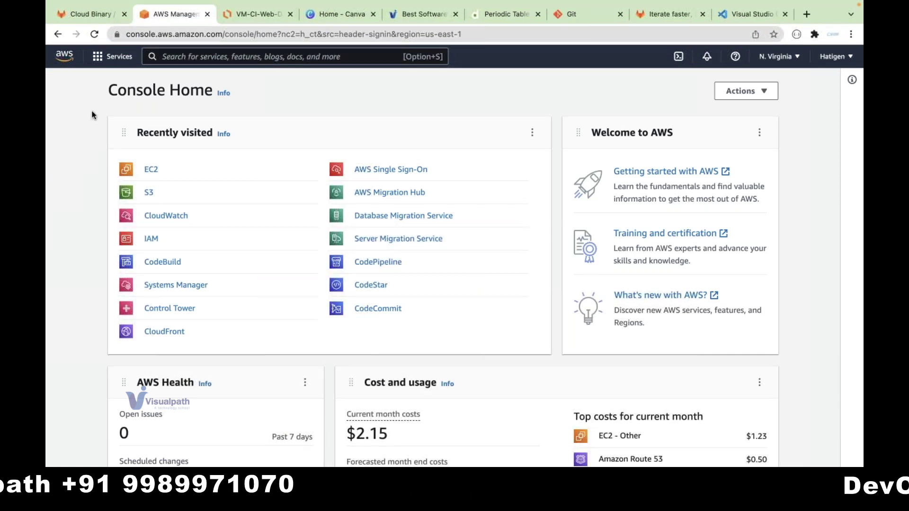
{"action": "key", "text": "ctrl+Left"}
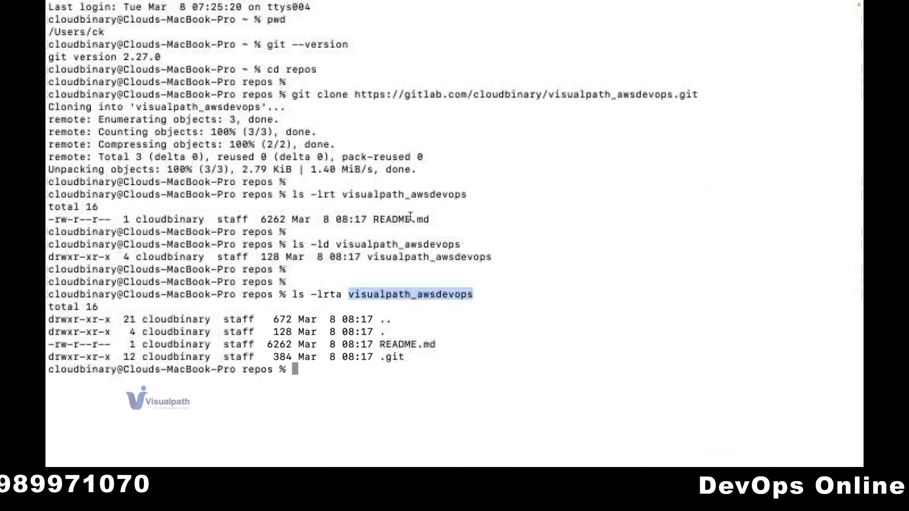
{"action": "key", "text": "ctrl+Left"}
{"action": "key", "text": "ctrl+Left"}
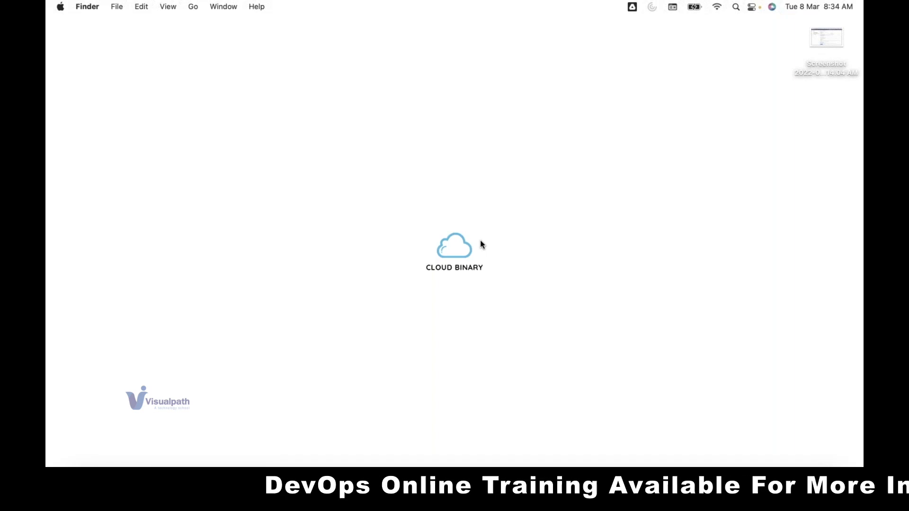
{"action": "key", "text": "ctrl+Right"}
{"action": "key", "text": "ctrl+Right"}
{"action": "key", "text": "ctrl+Right"}
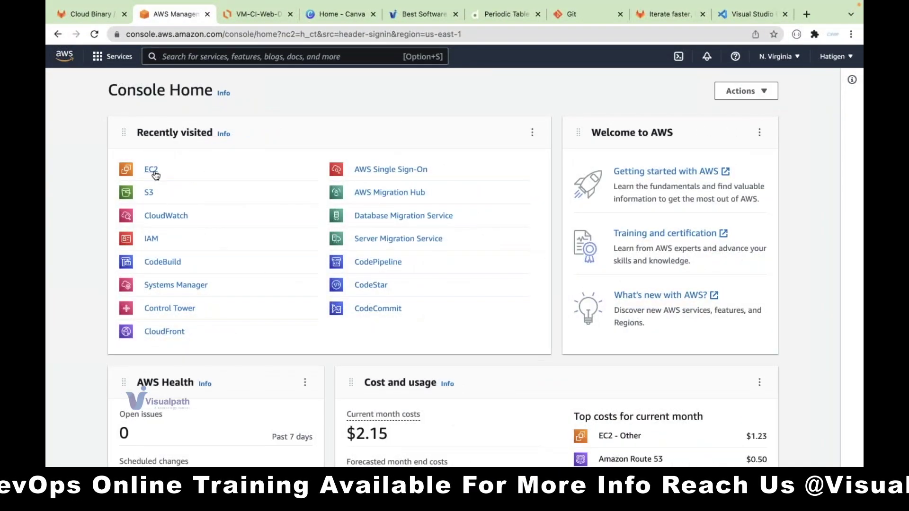
- Open the list of running EC2 instances and remove the running-state filter to list all instances
{"action": "left_click", "coordinate": [151, 169]}
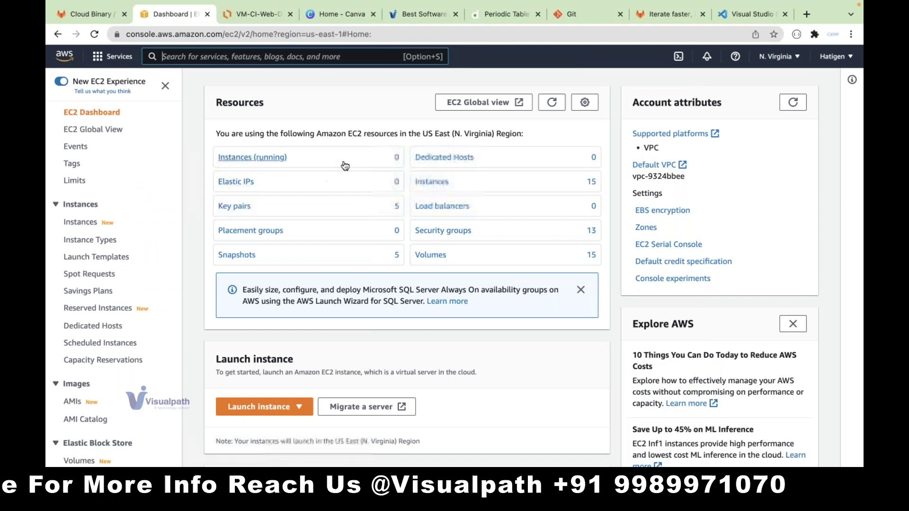
{"action": "left_click", "coordinate": [250, 158]}
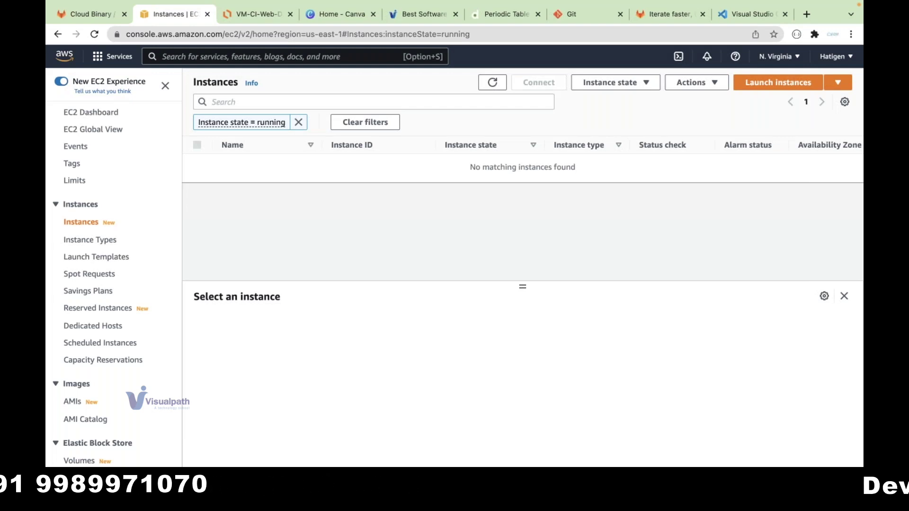
{"action": "left_click", "coordinate": [299, 122]}
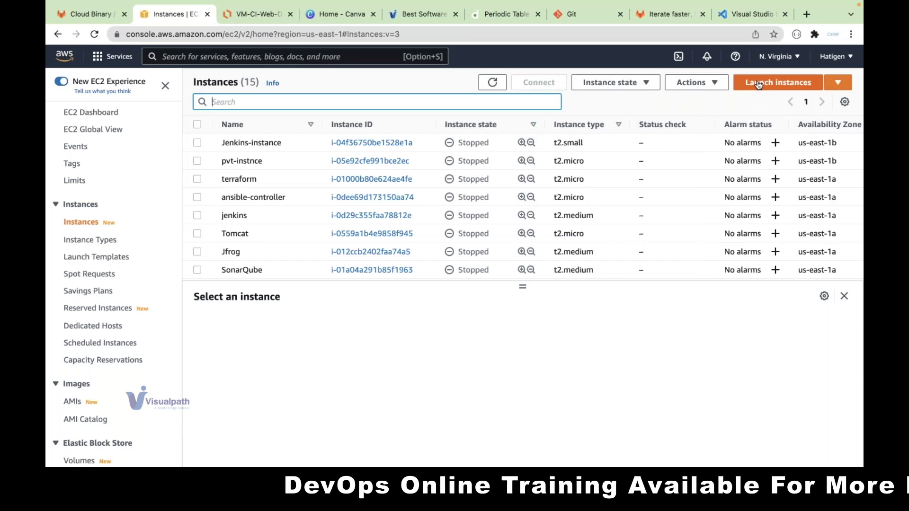
- Start launching a new EC2 instance and look through the Quick Start machine images
{"action": "left_click", "coordinate": [758, 84]}
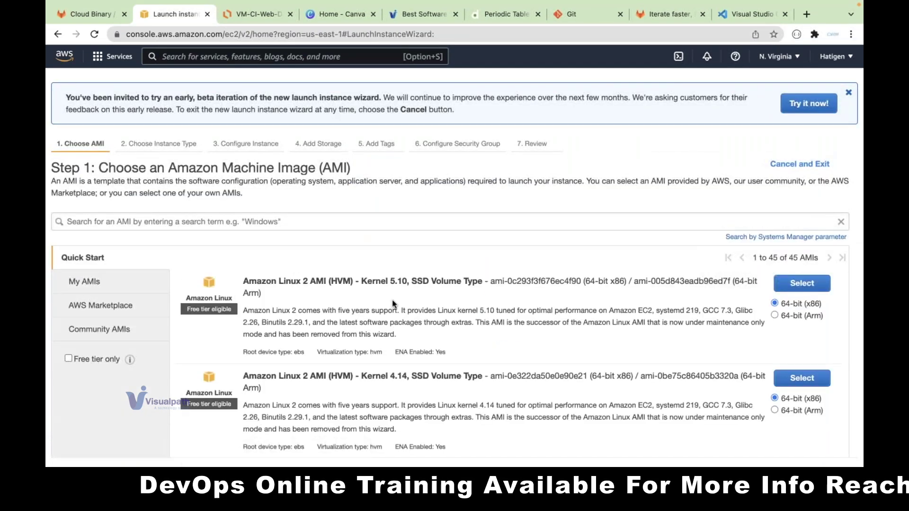
{"action": "scroll", "coordinate": [392, 300], "scroll_direction": "down", "scroll_amount": 20}
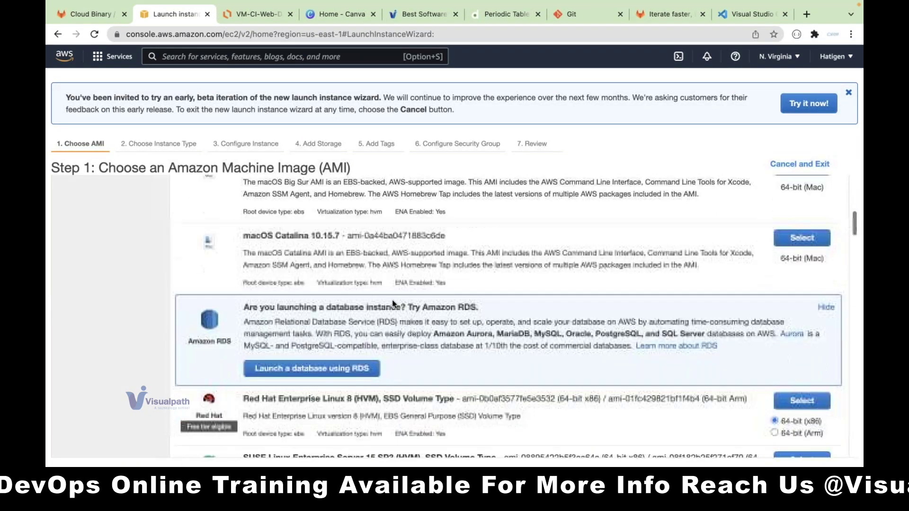
{"action": "scroll", "coordinate": [391, 299], "scroll_direction": "down", "scroll_amount": 5}
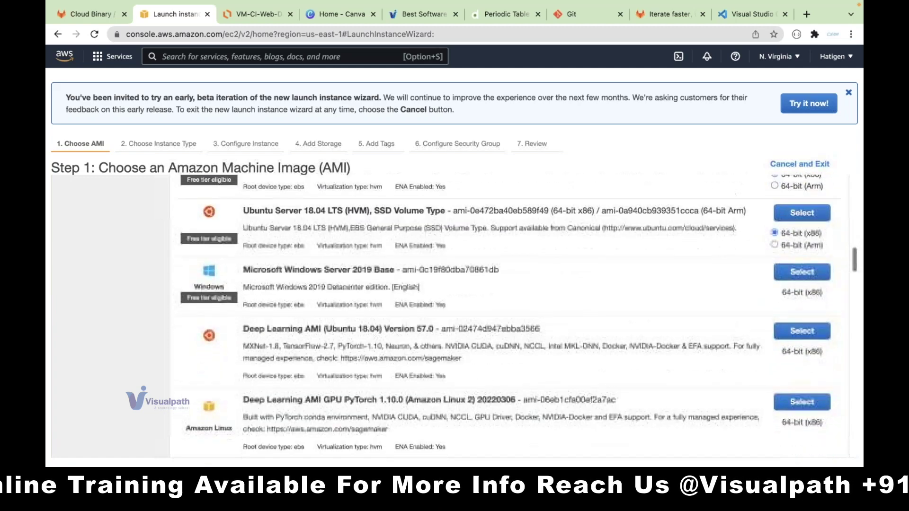
{"action": "scroll", "coordinate": [299, 278], "scroll_direction": "down", "scroll_amount": 2}
{"action": "scroll", "coordinate": [298, 278], "scroll_direction": "up", "scroll_amount": 3}
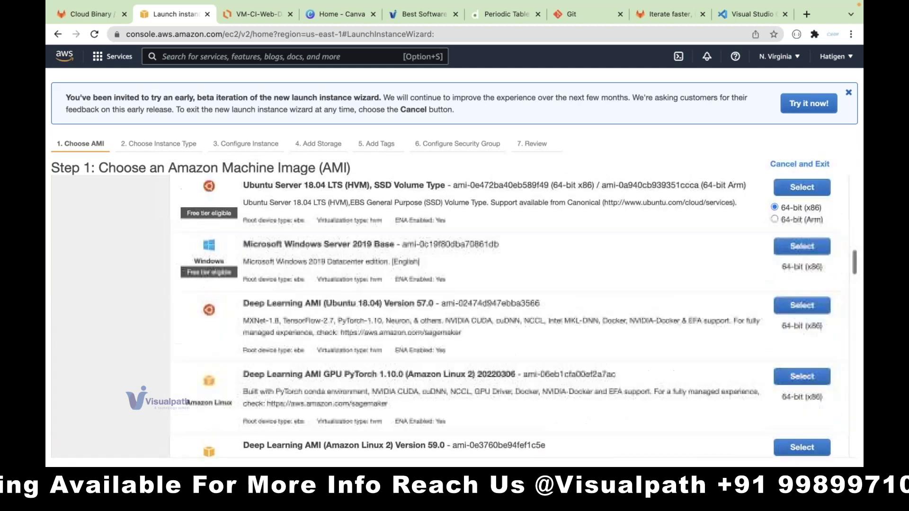
{"action": "scroll", "coordinate": [308, 277], "scroll_direction": "down", "scroll_amount": 8}
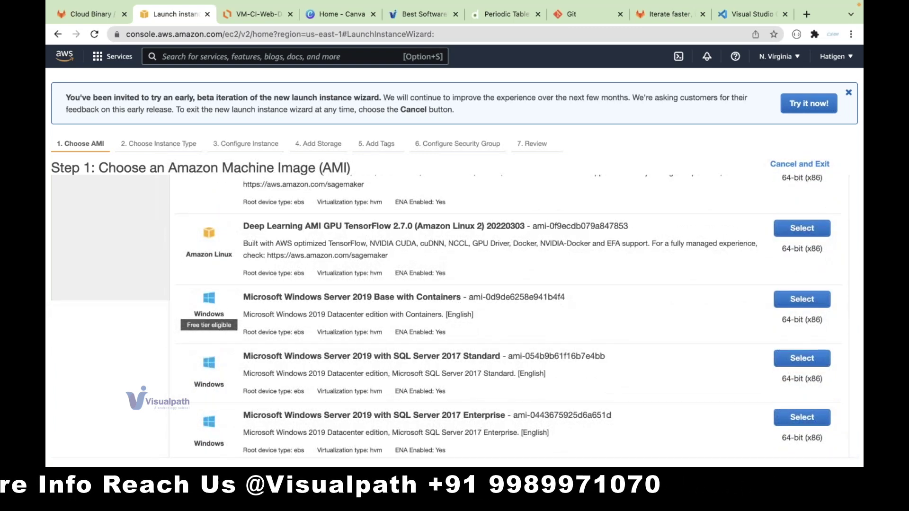
{"action": "scroll", "coordinate": [311, 255], "scroll_direction": "up", "scroll_amount": 15}
{"action": "scroll", "coordinate": [310, 255], "scroll_direction": "up", "scroll_amount": 3}
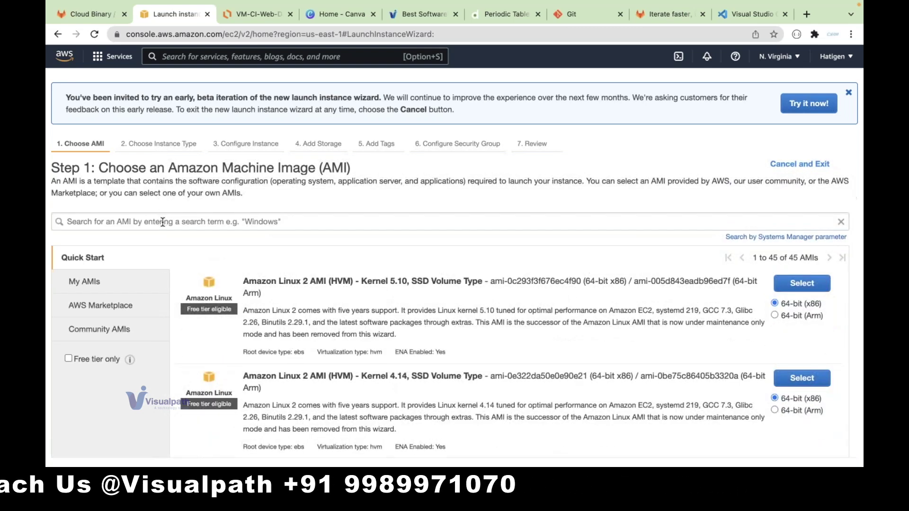
- Search the machine images for "windows"
{"action": "left_click", "coordinate": [162, 222]}
{"action": "type", "text": "w"}
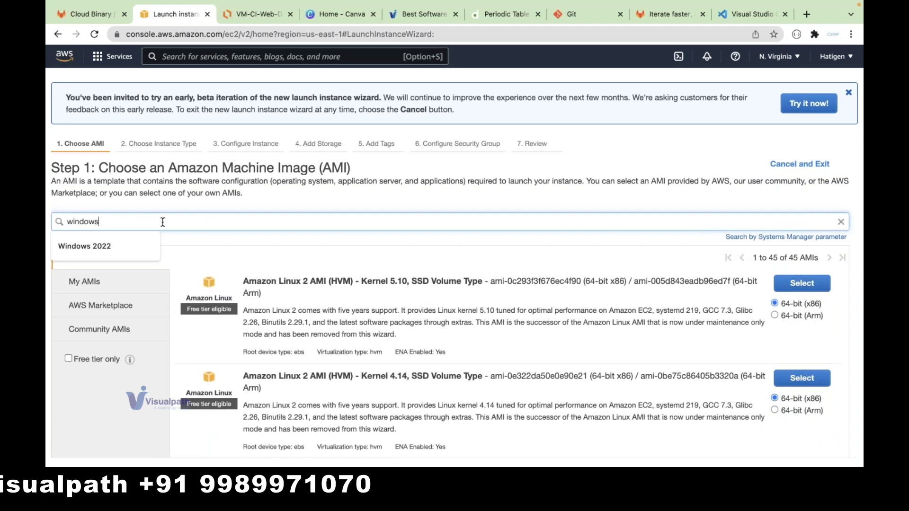
{"action": "type", "text": "indows"}
{"action": "key", "text": "Return"}
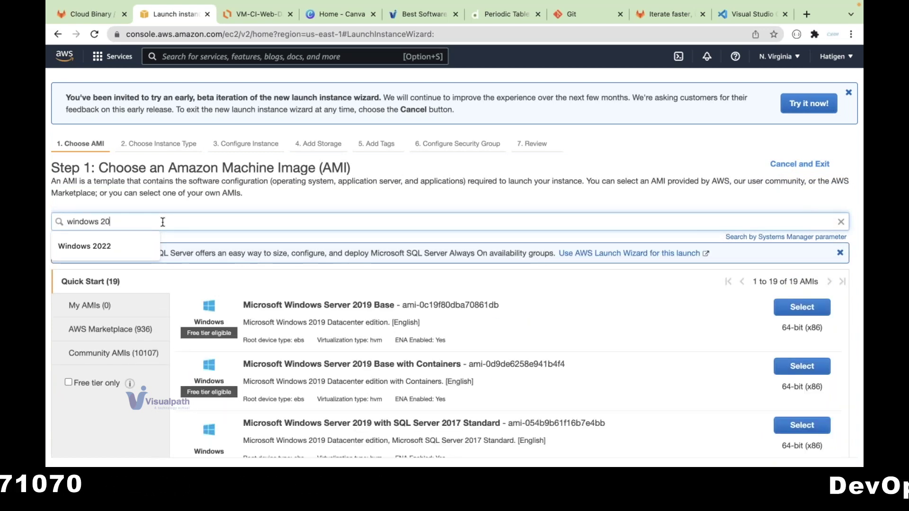
- Try searching the machine images for "windows 10" and restore the search to "windows"
{"action": "type", "text": "10"}
{"action": "key", "text": "Return"}
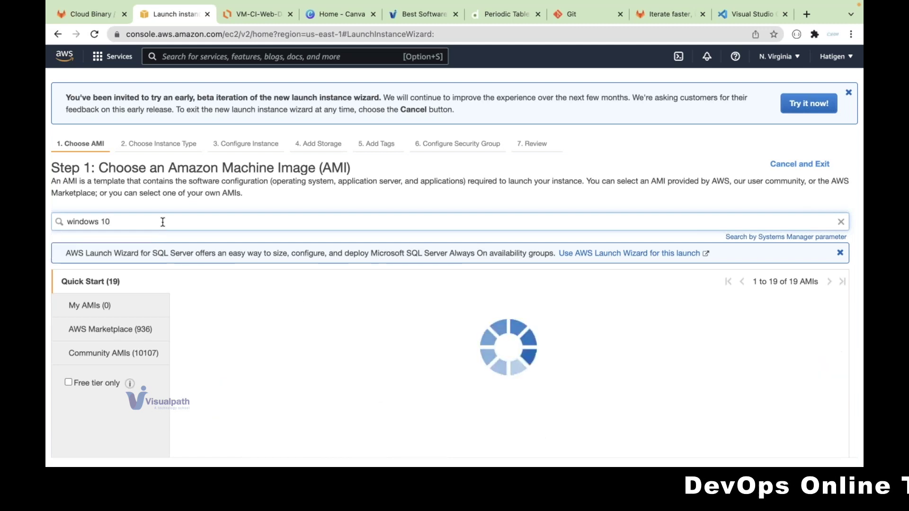
{"action": "left_click", "coordinate": [132, 222]}
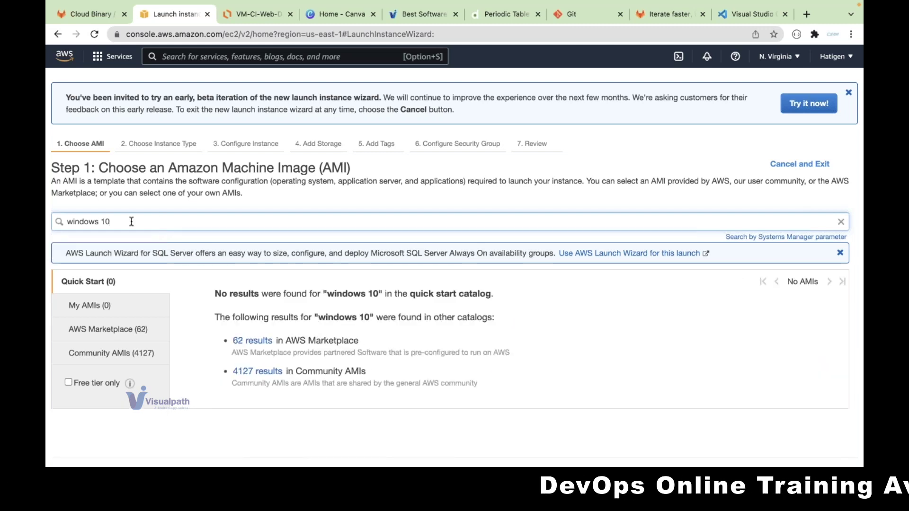
{"action": "key", "text": "BackSpace"}
{"action": "key", "text": "BackSpace"}
{"action": "key", "text": "Return"}
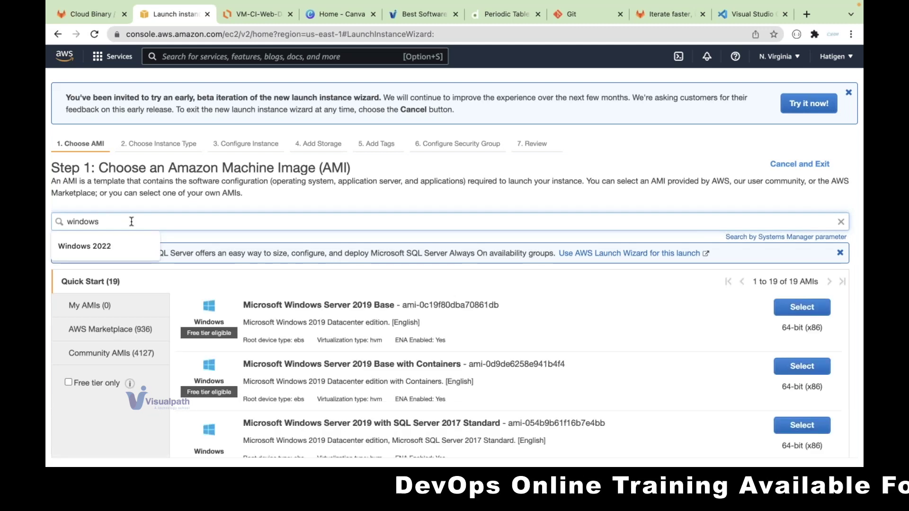
- Look through the Windows images and select Microsoft Windows Server 2022 Base for the new instance
{"action": "scroll", "coordinate": [454, 307], "scroll_direction": "down", "scroll_amount": 9}
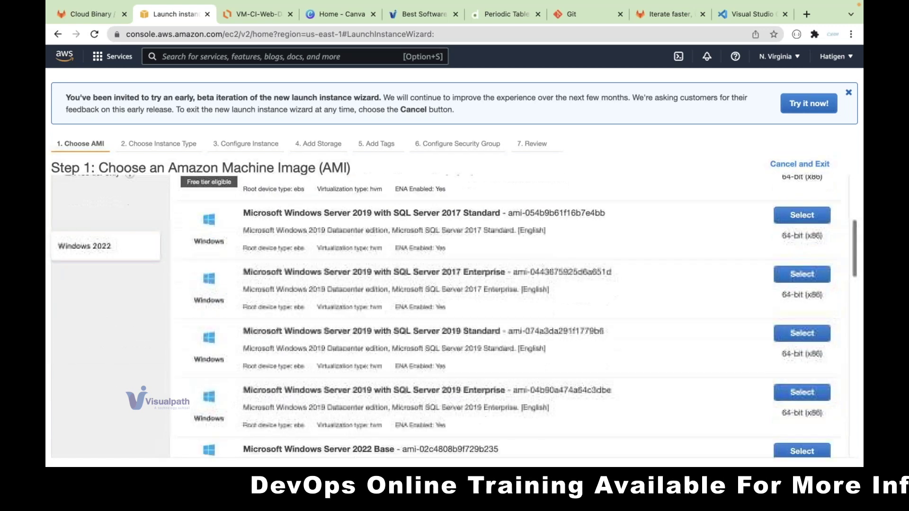
{"action": "scroll", "coordinate": [454, 312], "scroll_direction": "down", "scroll_amount": 6}
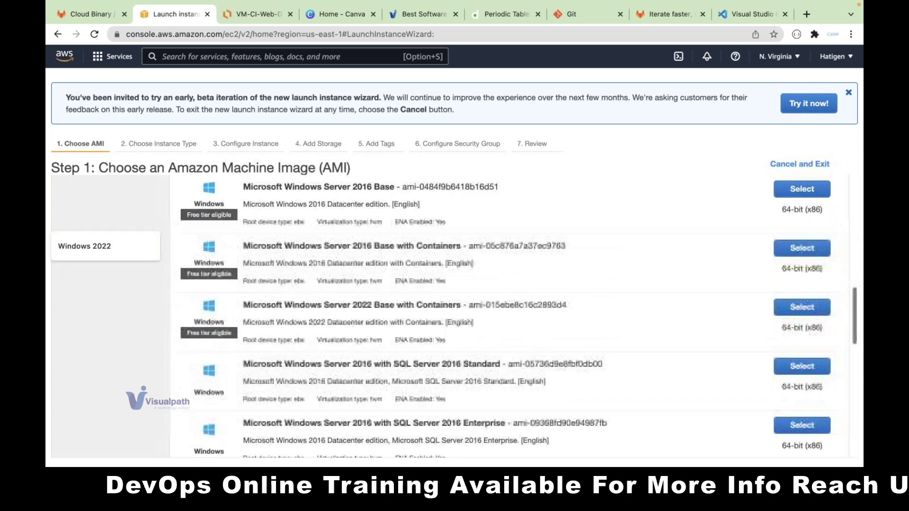
{"action": "scroll", "coordinate": [454, 312], "scroll_direction": "down", "scroll_amount": 5}
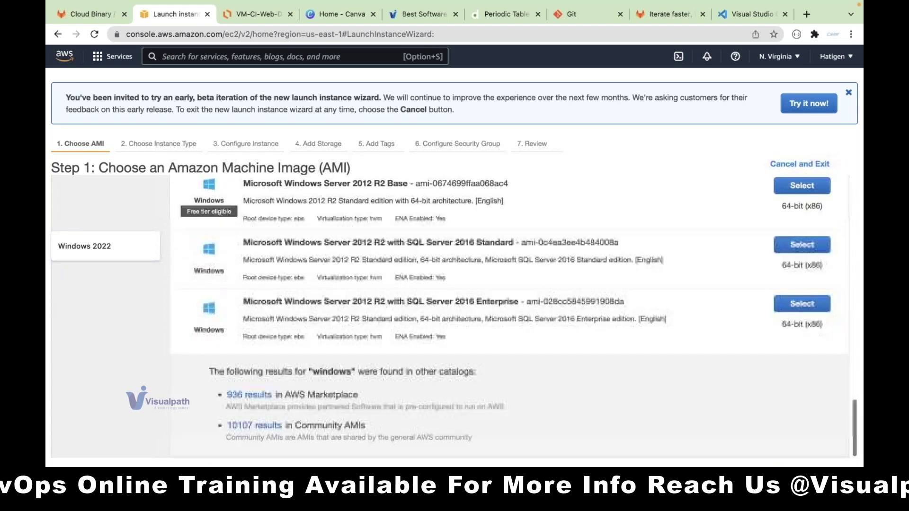
{"action": "scroll", "coordinate": [454, 312], "scroll_direction": "up", "scroll_amount": 20}
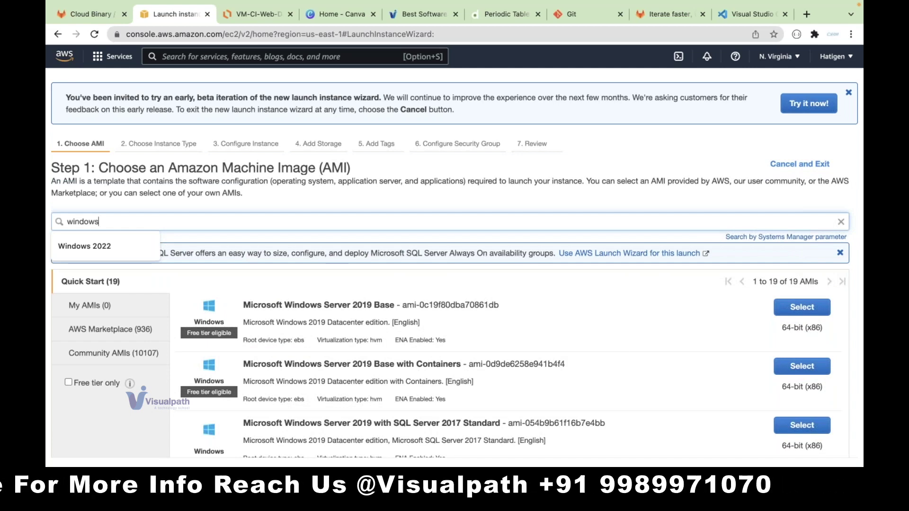
{"action": "scroll", "coordinate": [454, 312], "scroll_direction": "down", "scroll_amount": 3}
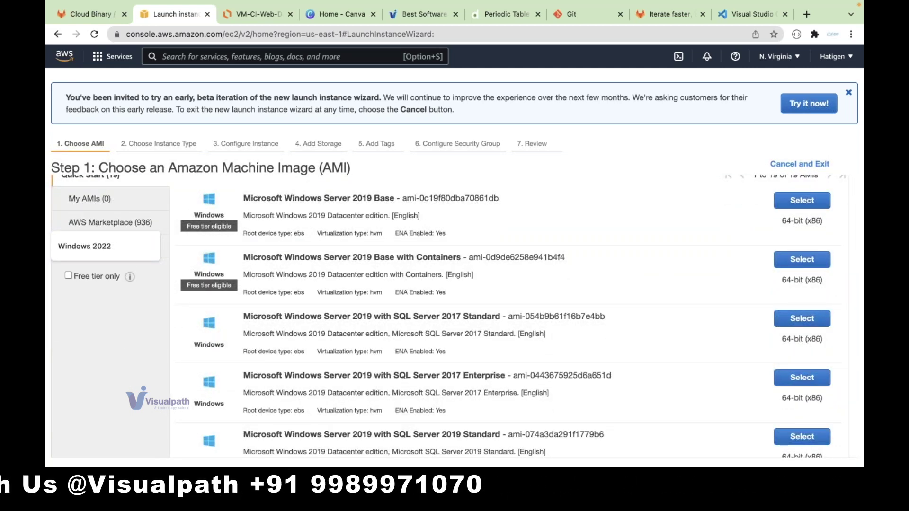
{"action": "scroll", "coordinate": [507, 382], "scroll_direction": "up", "scroll_amount": 3}
{"action": "scroll", "coordinate": [501, 382], "scroll_direction": "down", "scroll_amount": 1}
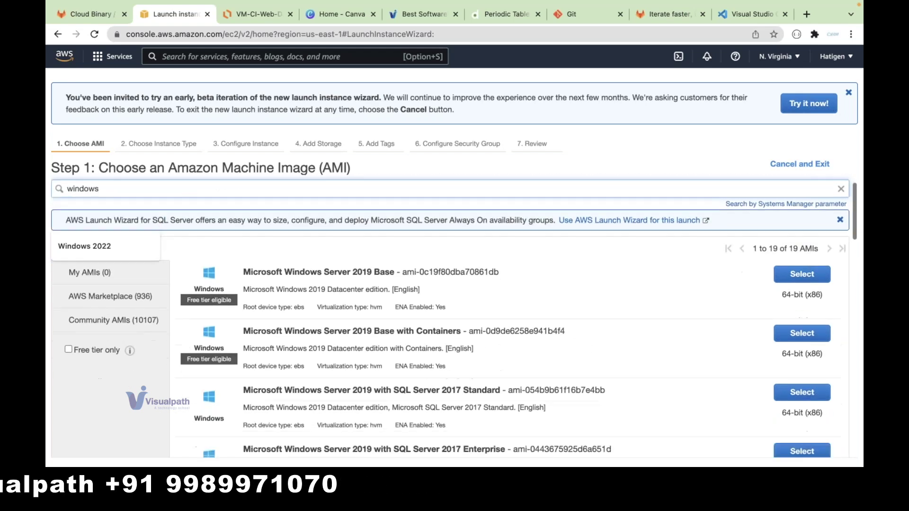
{"action": "scroll", "coordinate": [503, 383], "scroll_direction": "down", "scroll_amount": 2}
{"action": "scroll", "coordinate": [502, 382], "scroll_direction": "down", "scroll_amount": 6}
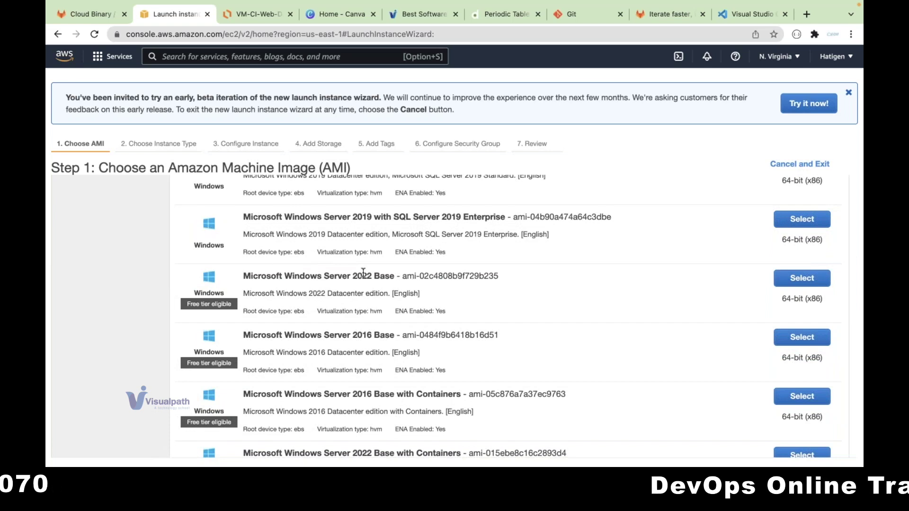
{"action": "double_click", "coordinate": [362, 275]}
{"action": "left_click", "coordinate": [776, 278]}
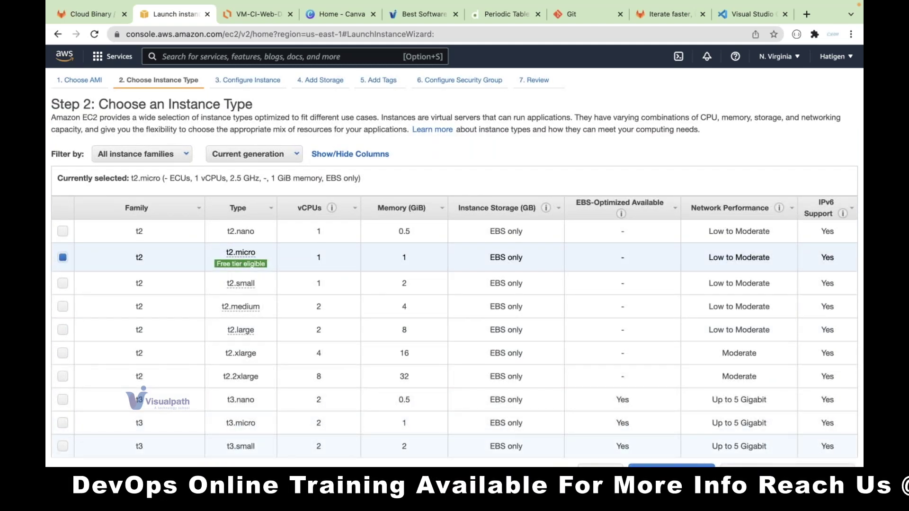
- Accept the t2.micro instance type, the default instance details and the 30 GiB General Purpose SSD (gp2) root volume
{"action": "left_click", "coordinate": [828, 464]}
{"action": "left_click", "coordinate": [724, 466]}
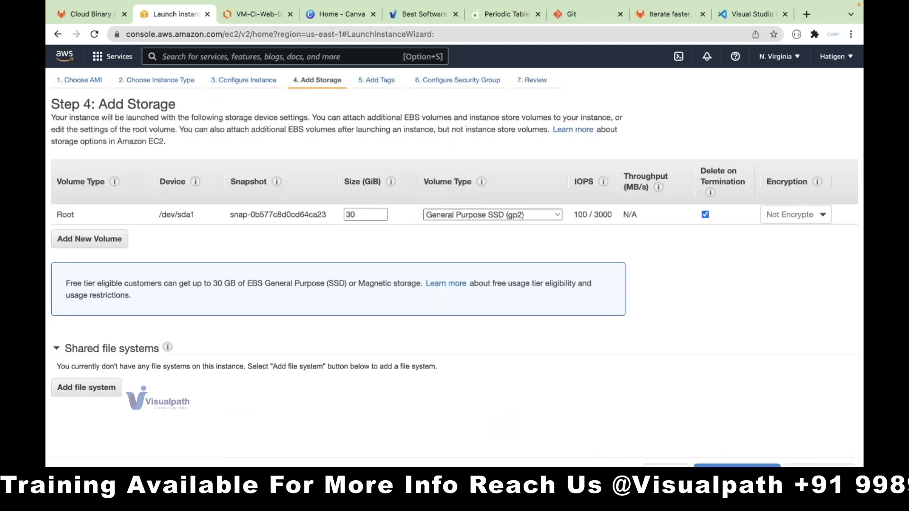
{"action": "left_click", "coordinate": [736, 466]}
- Add a Name tag with the value Windows-Setup to the instance
{"action": "left_click", "coordinate": [428, 227]}
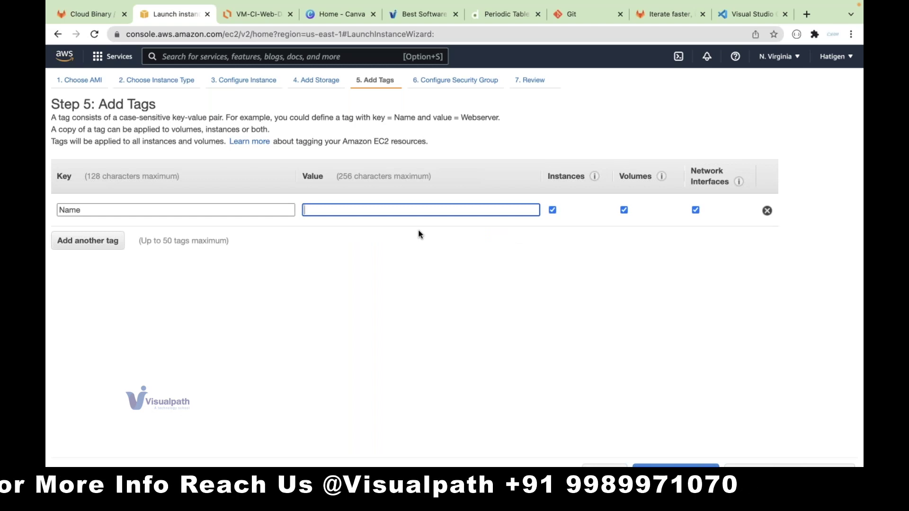
{"action": "type", "text": "Windows"}
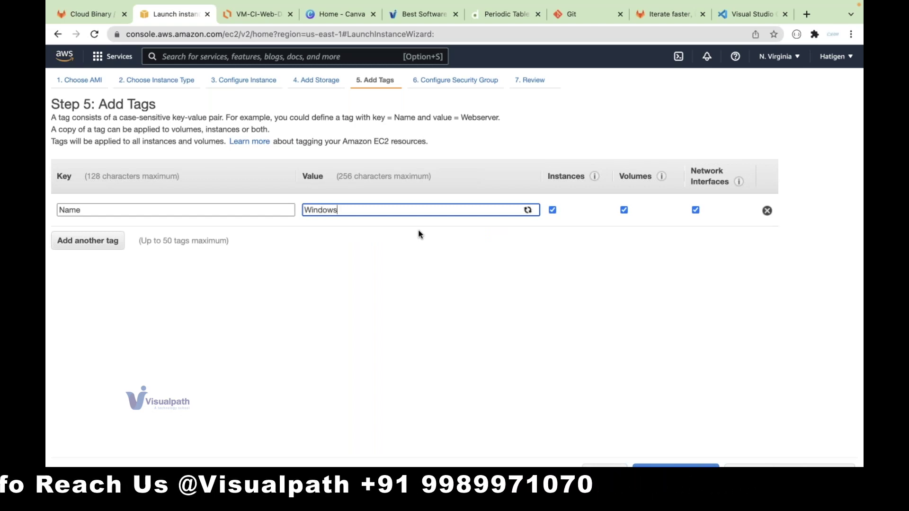
{"action": "type", "text": "-Setup"}
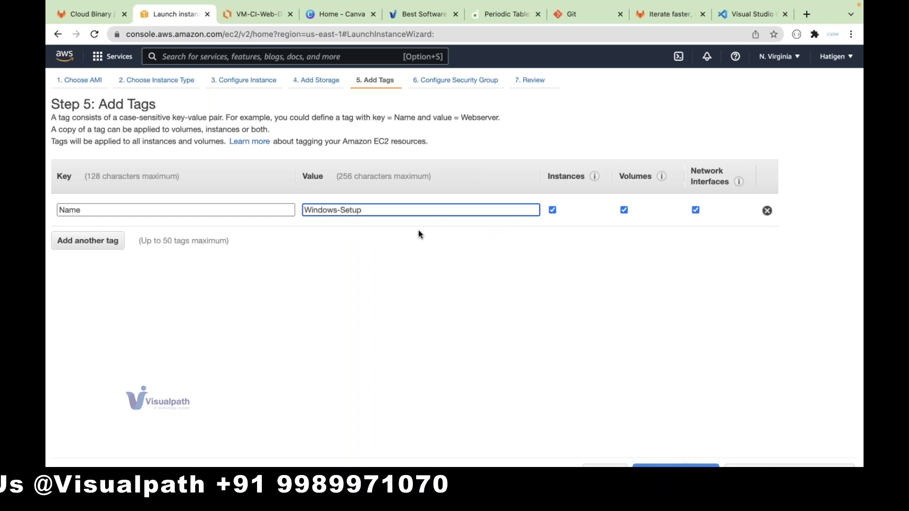
- Assign the existing security group sg_all to the instance and continue to the launch review
{"action": "left_click", "coordinate": [702, 416]}
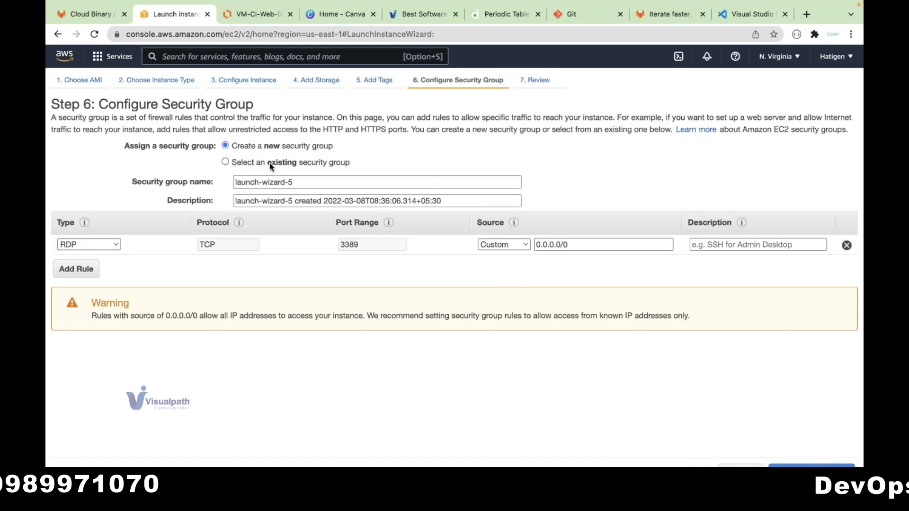
{"action": "left_click", "coordinate": [269, 163]}
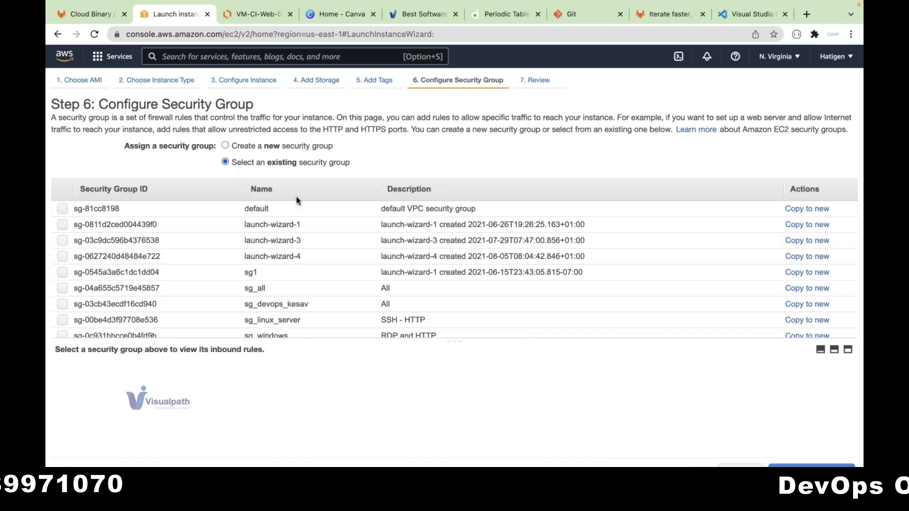
{"action": "left_click", "coordinate": [281, 287]}
{"action": "left_click", "coordinate": [811, 466]}
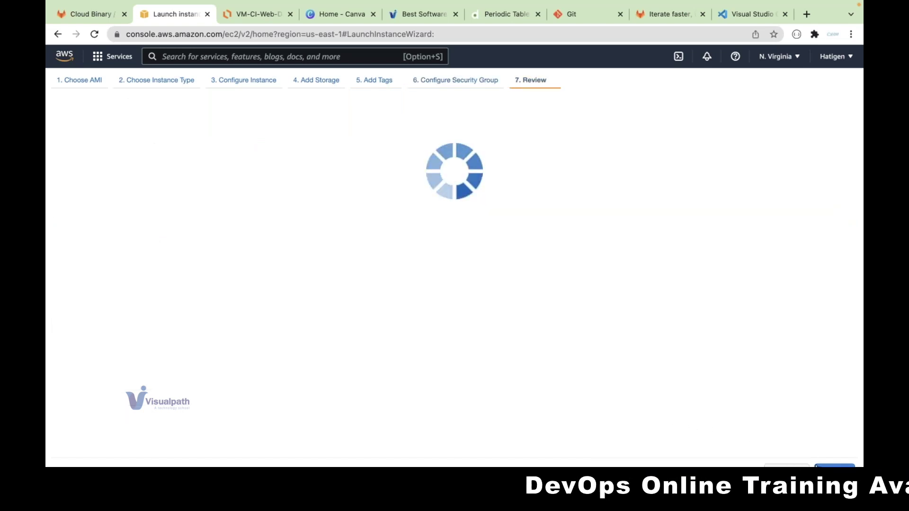
- Launch the instance with the preselected existing RSA key pair, acknowledging access to its private key file, and open the instances list
{"action": "left_click", "coordinate": [834, 466]}
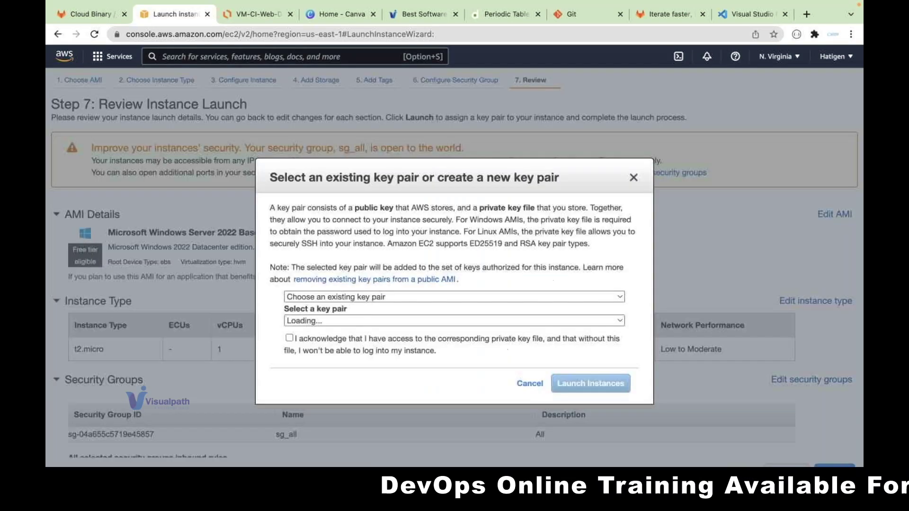
{"action": "left_click", "coordinate": [289, 338]}
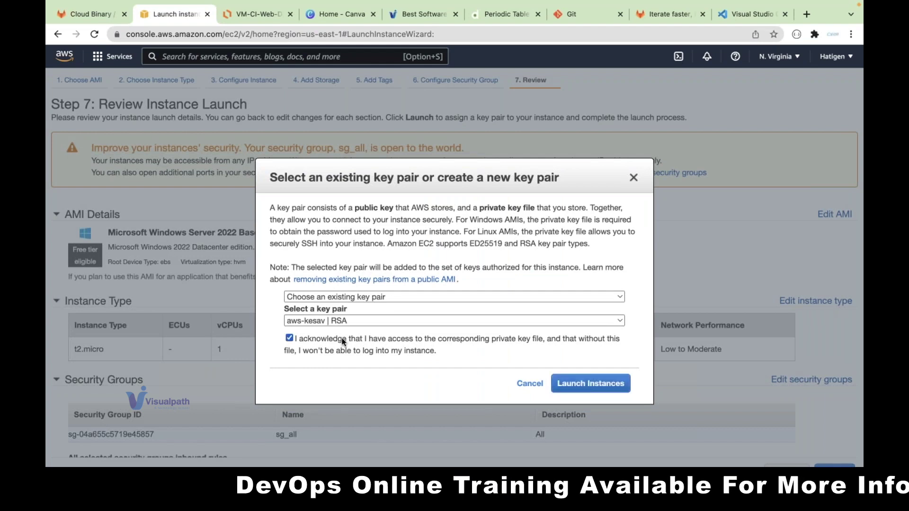
{"action": "left_click", "coordinate": [578, 379]}
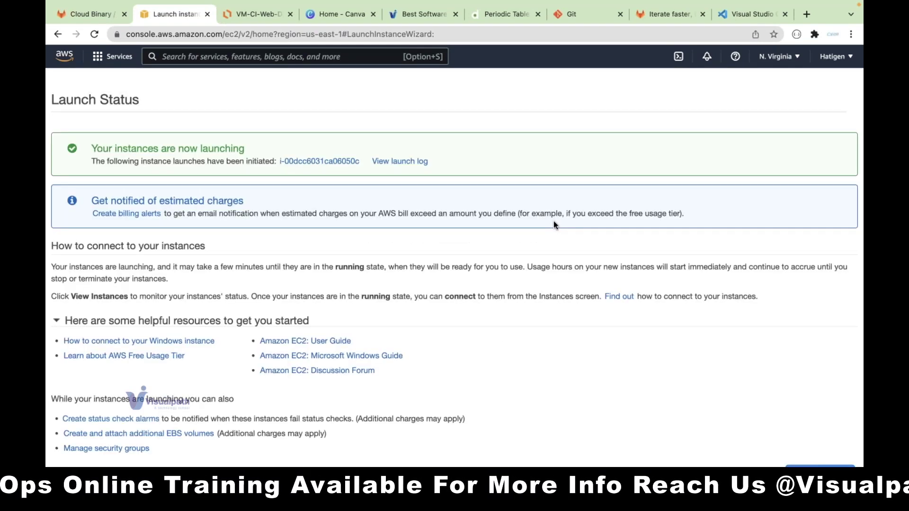
{"action": "left_click", "coordinate": [819, 467]}
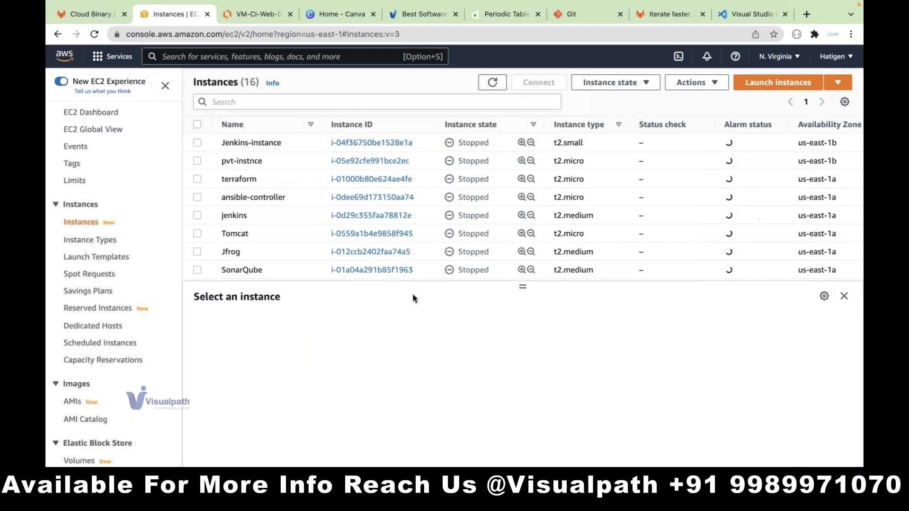
- Switch to the incognito browser window and search Google in a new tab for "aws cli", refined to "aws cli download"
{"action": "left_click", "coordinate": [103, 114]}
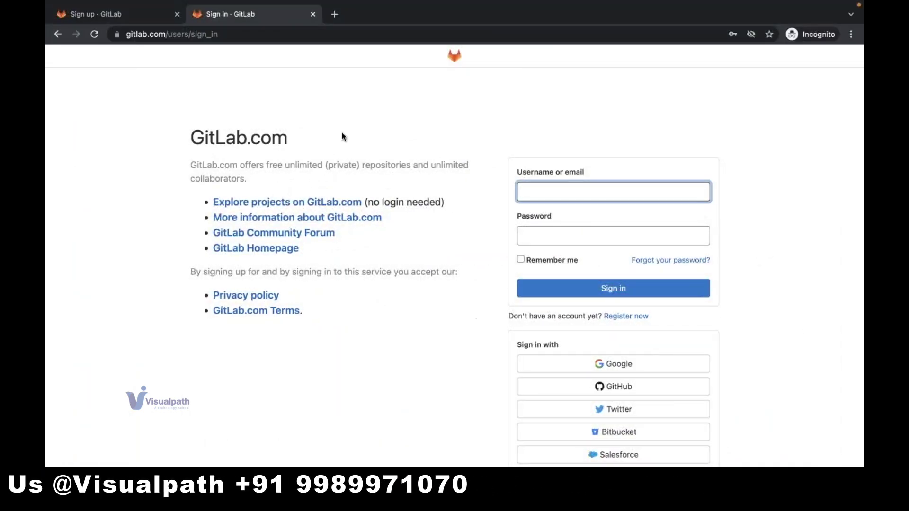
{"action": "key", "text": "ctrl+t"}
{"action": "type", "text": "a"}
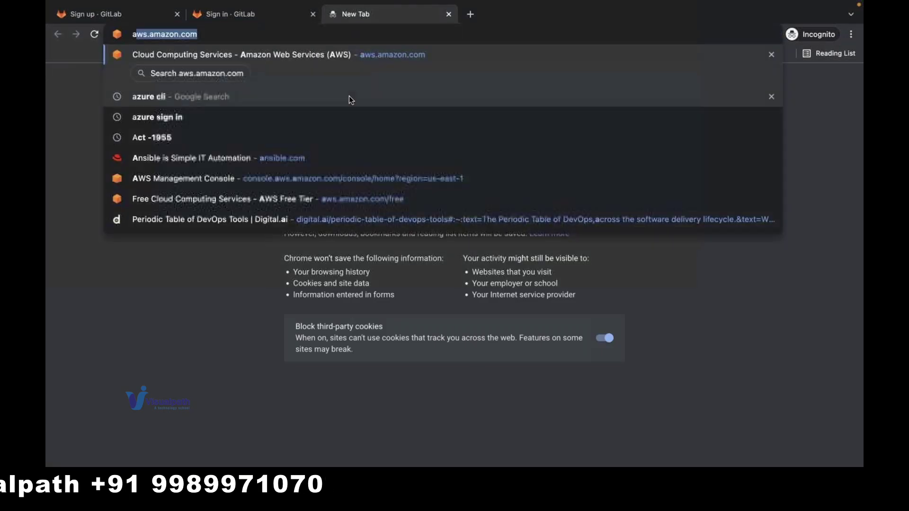
{"action": "type", "text": "ws cli"}
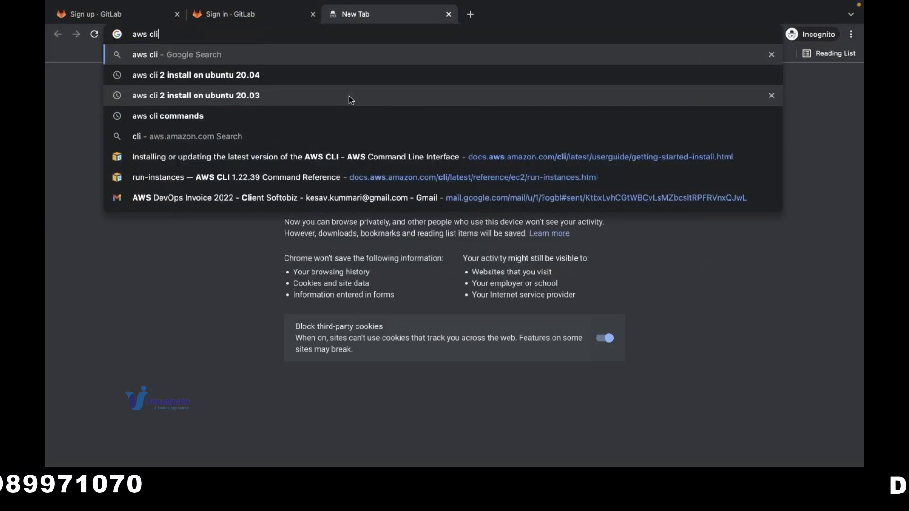
{"action": "key", "text": "Return"}
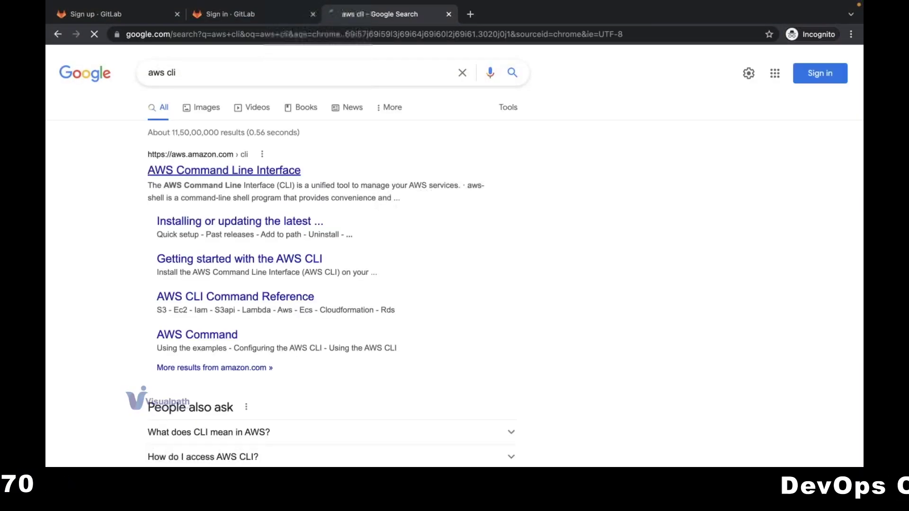
{"action": "left_click", "coordinate": [204, 71]}
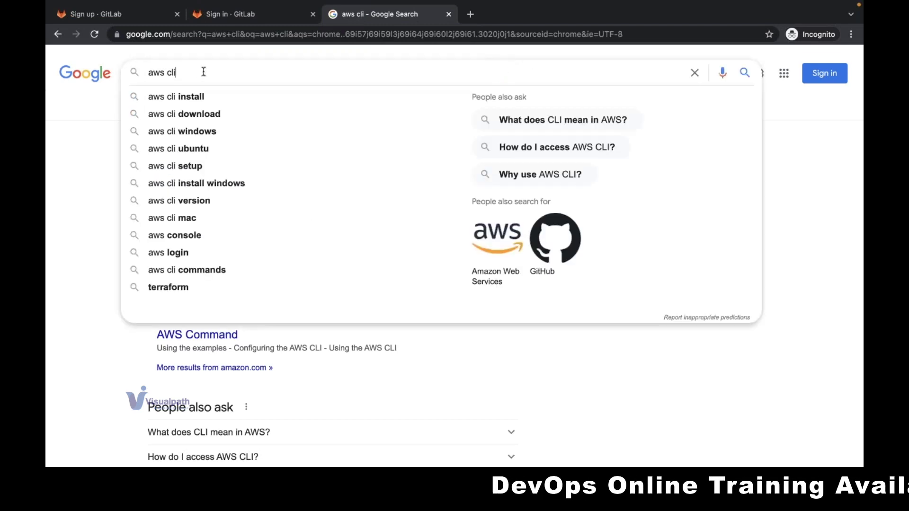
{"action": "key", "text": "Down"}
{"action": "key", "text": "Down"}
{"action": "key", "text": "Return"}
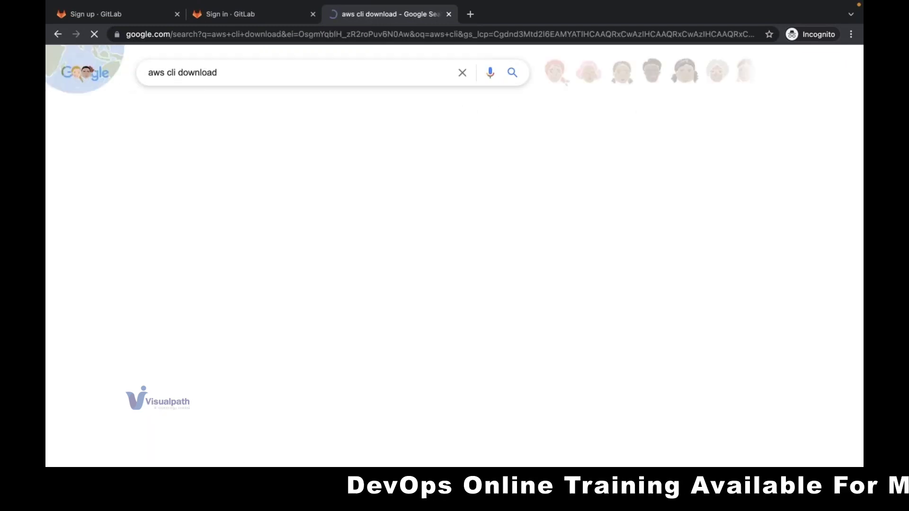
- Refine the search to "aws cli 2 download" and open the AWS documentation page on installing or updating the latest AWS CLI
{"action": "left_click", "coordinate": [176, 70]}
{"action": "type", "text": "2"}
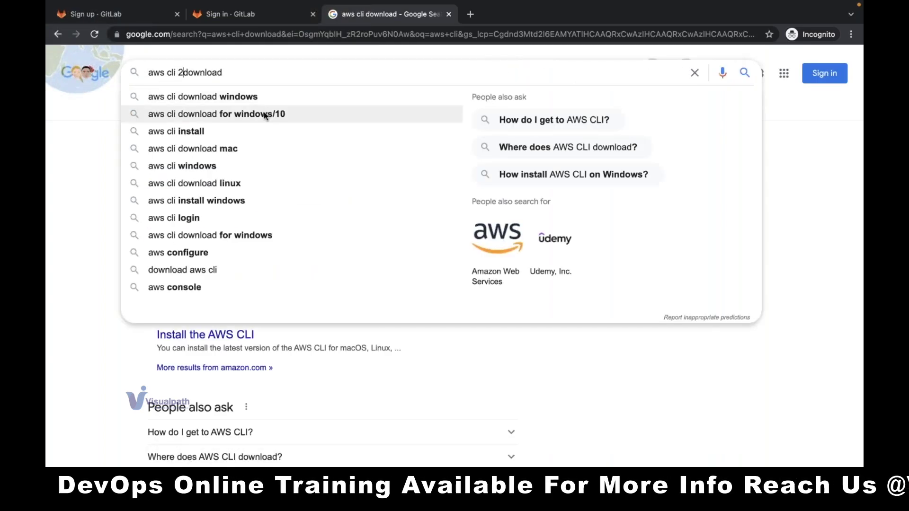
{"action": "key", "text": "Return"}
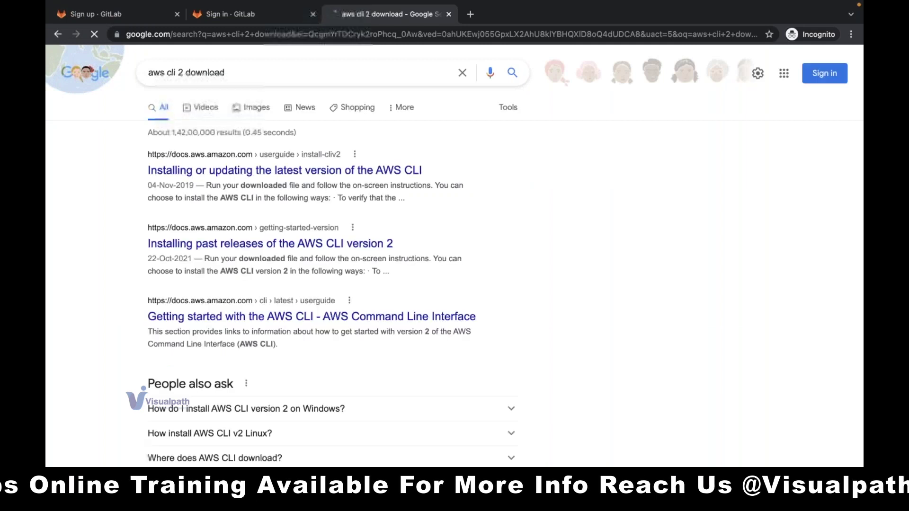
{"action": "left_click", "coordinate": [257, 177]}
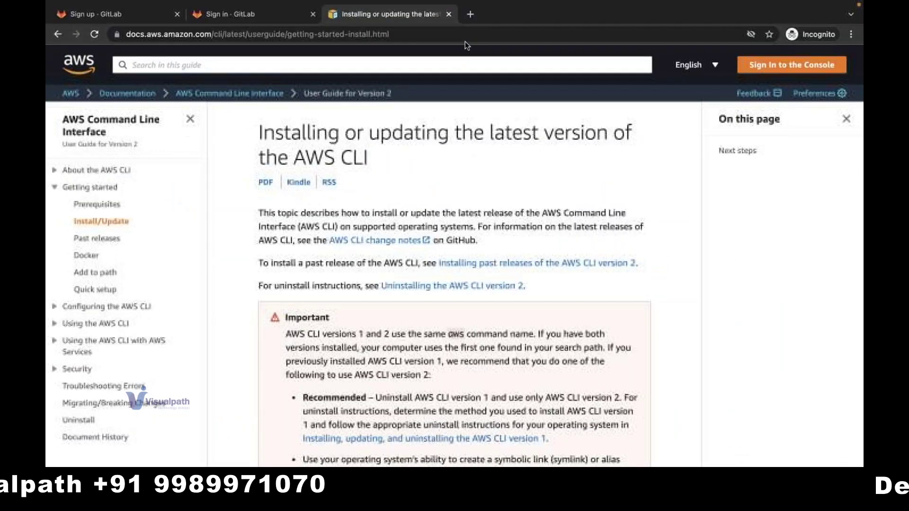
- Open the Oracle VM VirtualBox website, virtualbox.org, in a new tab
{"action": "left_click", "coordinate": [470, 18]}
{"action": "type", "text": "oracle virtu"}
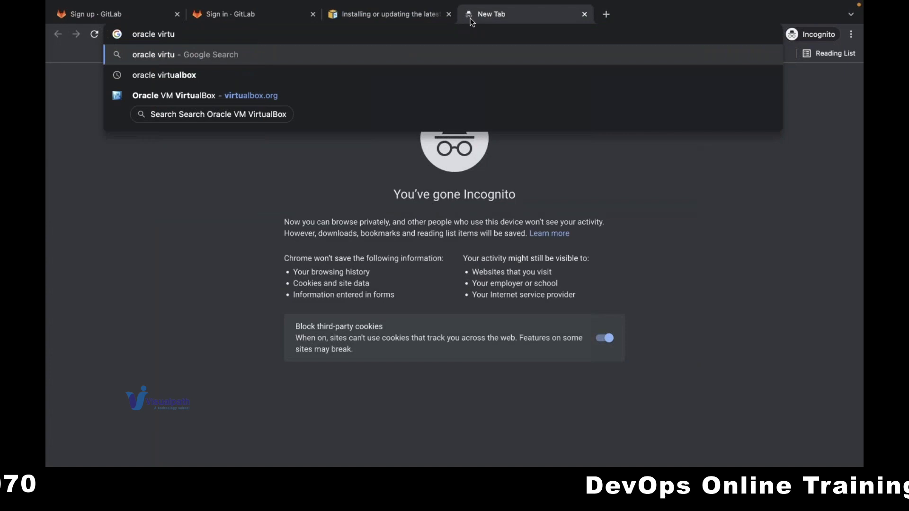
{"action": "key", "text": "Down"}
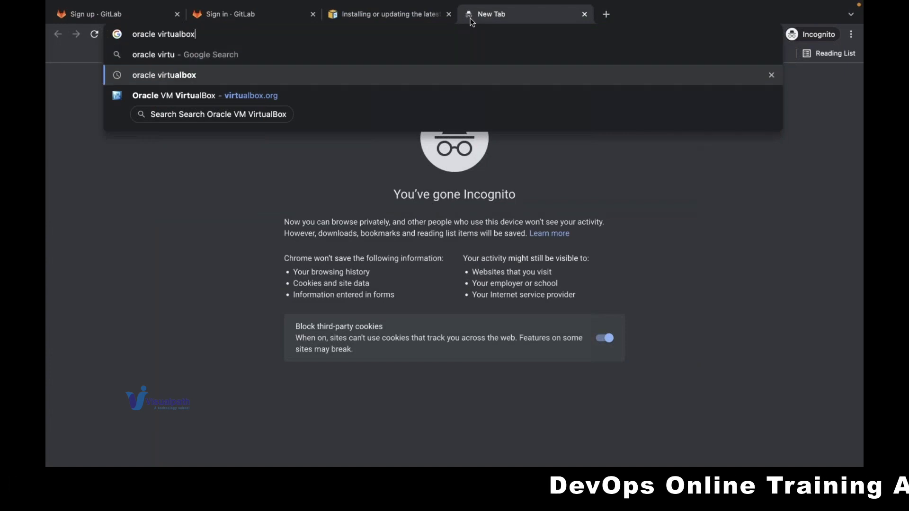
{"action": "key", "text": "Down"}
{"action": "key", "text": "Return"}
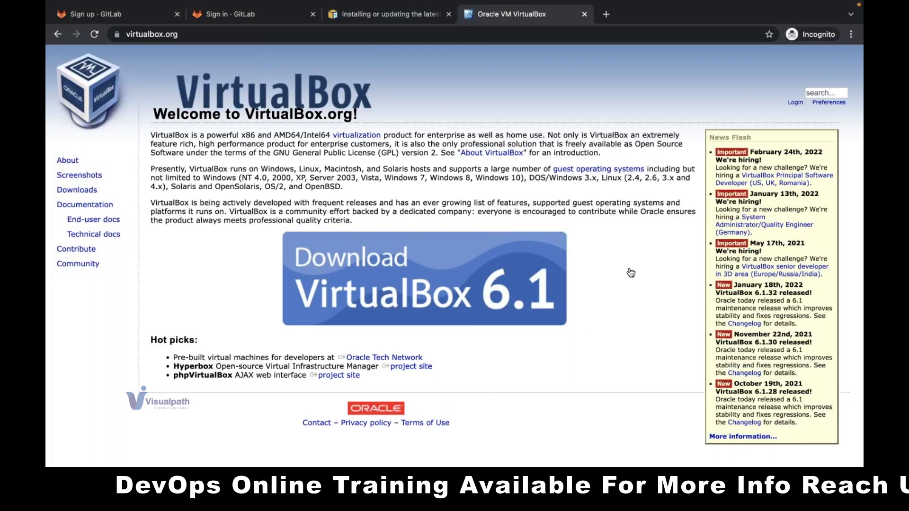
- Search Google in a new tab for "ubuntu 20.04 iso download"
{"action": "left_click", "coordinate": [606, 14]}
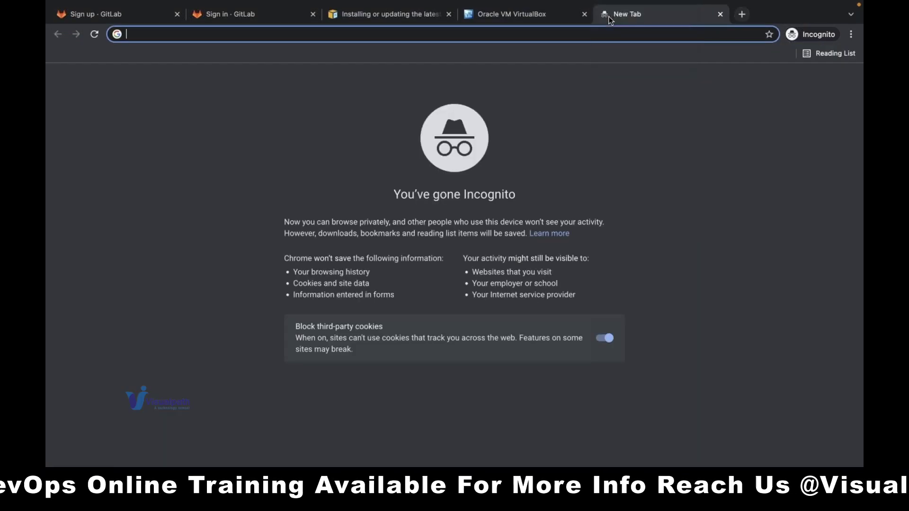
{"action": "type", "text": "ubunt"}
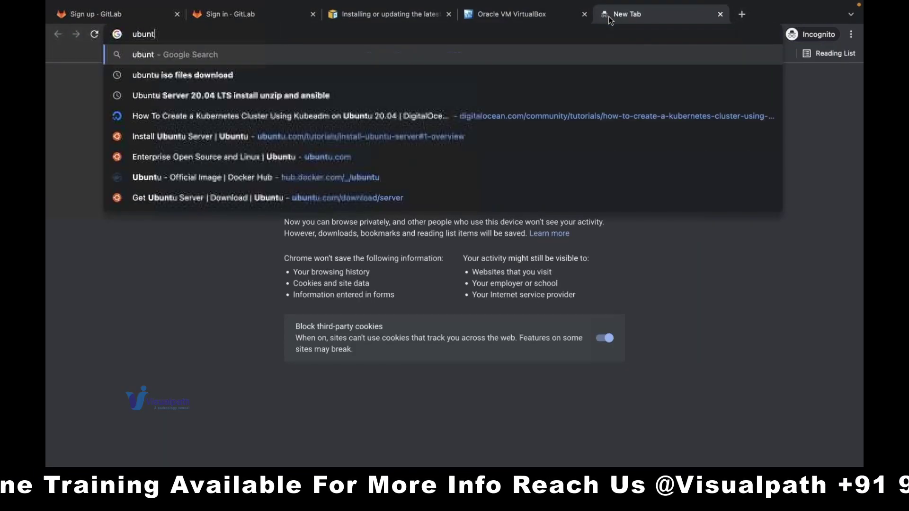
{"action": "type", "text": "u 20.04"}
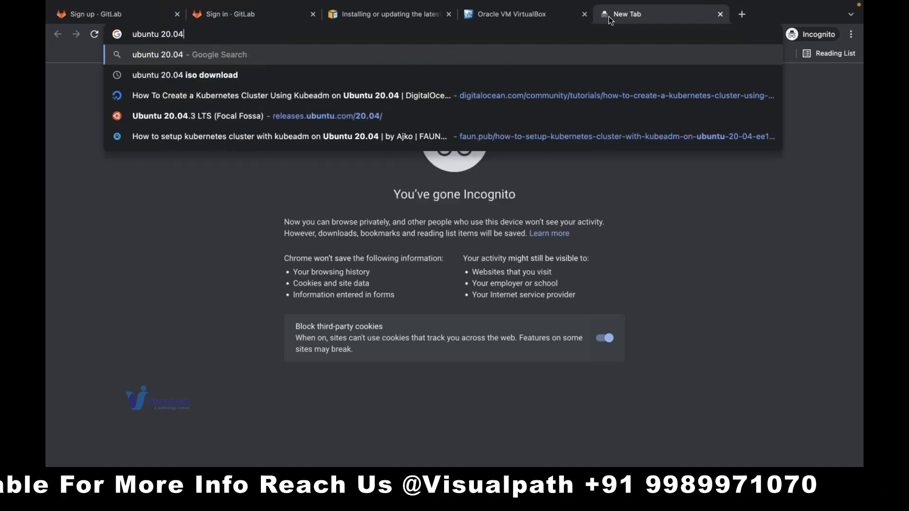
{"action": "key", "text": "Down"}
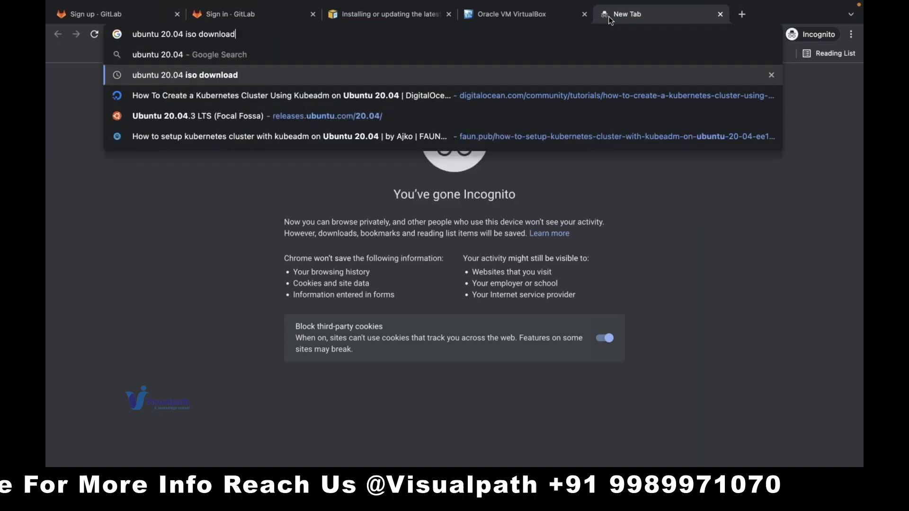
{"action": "key", "text": "Return"}
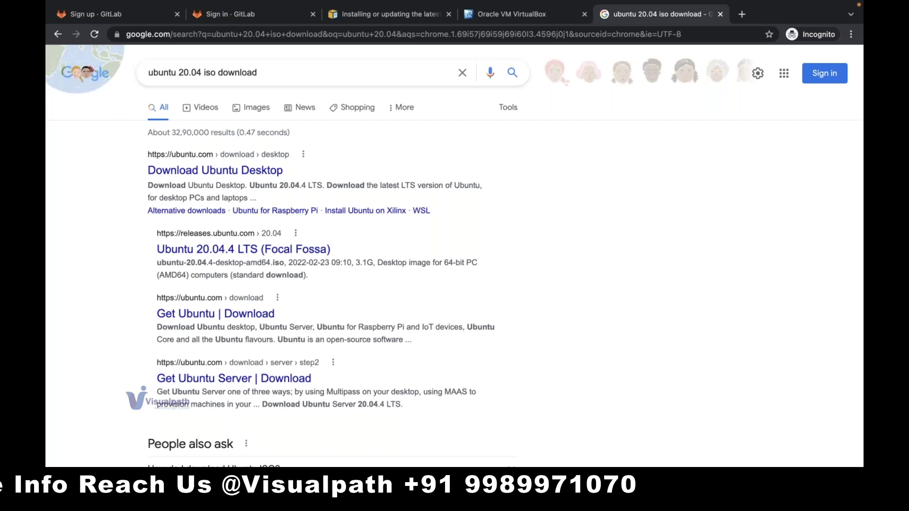
- Open the ftp.jaist.ac.jp Ubuntu 20.04.3 LTS result in a new tab and the Cloud7 News ISO download result in the current one
{"action": "scroll", "coordinate": [291, 222], "scroll_direction": "down", "scroll_amount": 7}
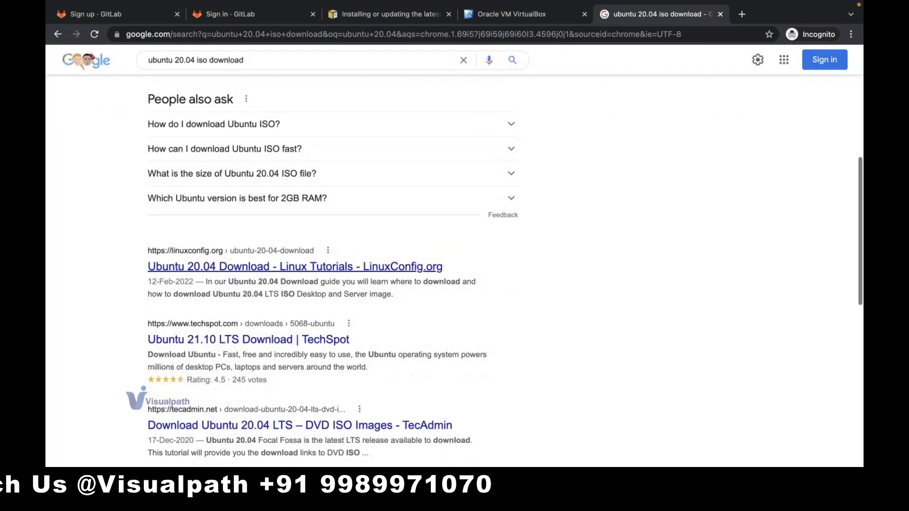
{"action": "scroll", "coordinate": [297, 233], "scroll_direction": "down", "scroll_amount": 2}
{"action": "scroll", "coordinate": [246, 239], "scroll_direction": "down", "scroll_amount": 4}
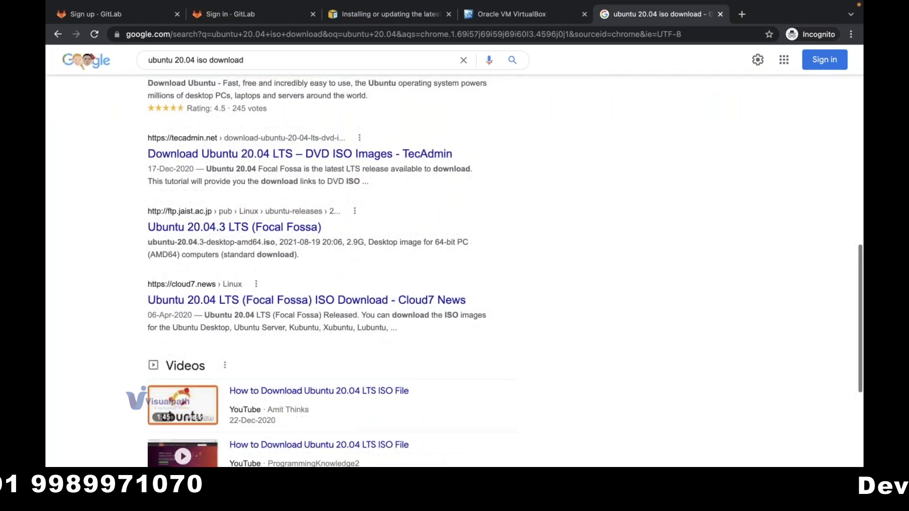
{"action": "scroll", "coordinate": [305, 248], "scroll_direction": "down", "scroll_amount": 1}
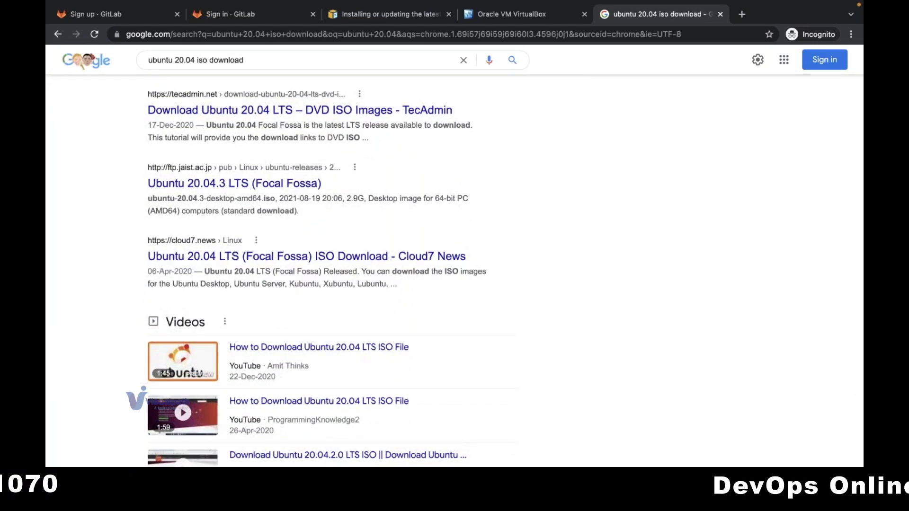
{"action": "right_click", "coordinate": [241, 189]}
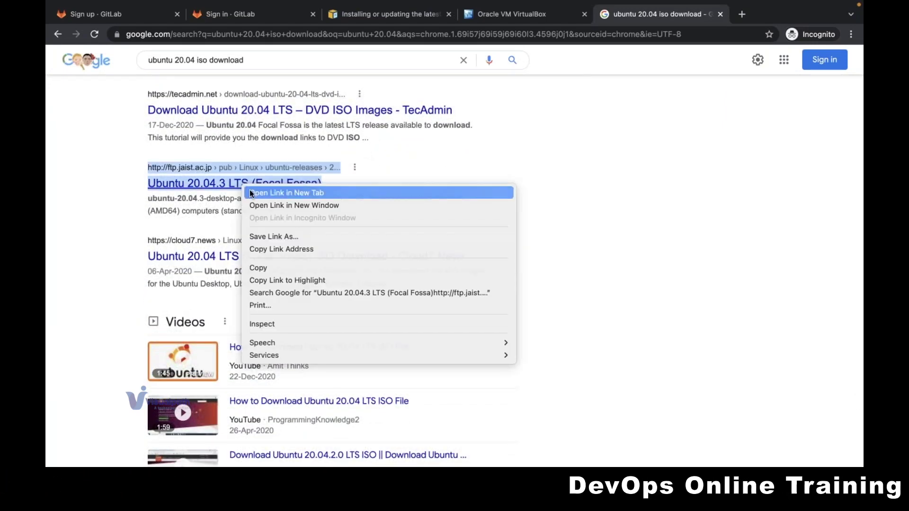
{"action": "left_click", "coordinate": [249, 192]}
{"action": "scroll", "coordinate": [368, 218], "scroll_direction": "down", "scroll_amount": 5}
{"action": "scroll", "coordinate": [371, 211], "scroll_direction": "up", "scroll_amount": 4}
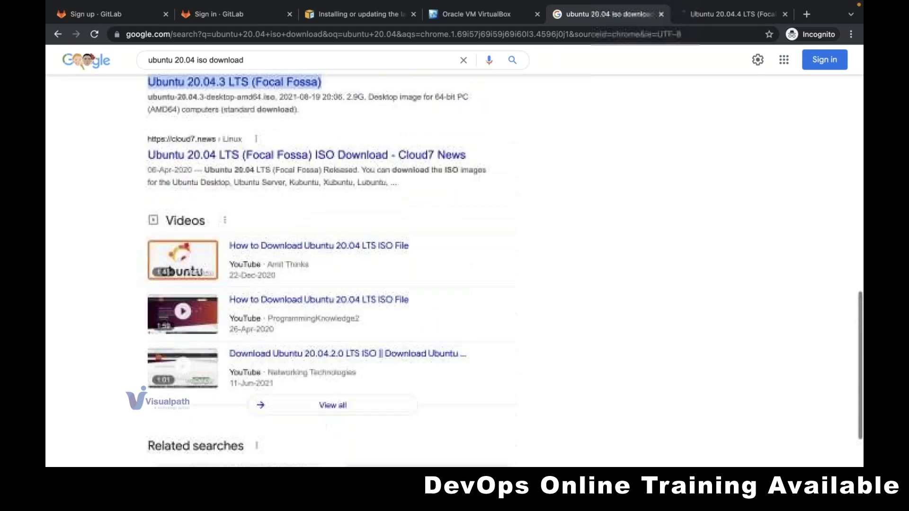
{"action": "left_click", "coordinate": [228, 203]}
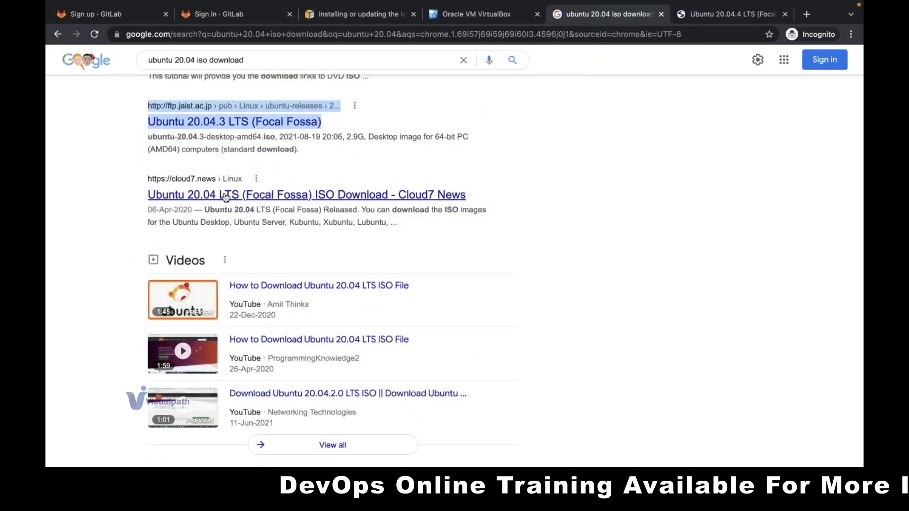
- Review the server install image section on the ftp.jaist.ac.jp Ubuntu releases page and copy the page's address
{"action": "left_click", "coordinate": [725, 16]}
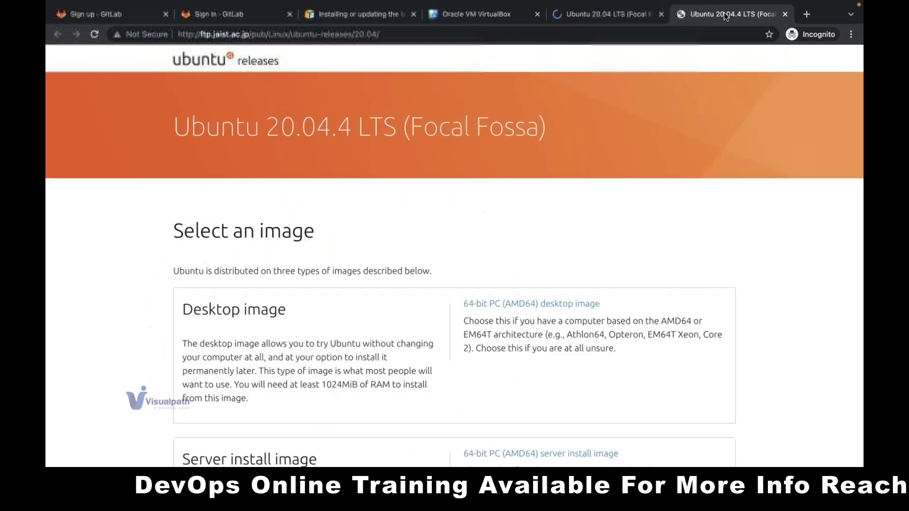
{"action": "scroll", "coordinate": [504, 219], "scroll_direction": "down", "scroll_amount": 3}
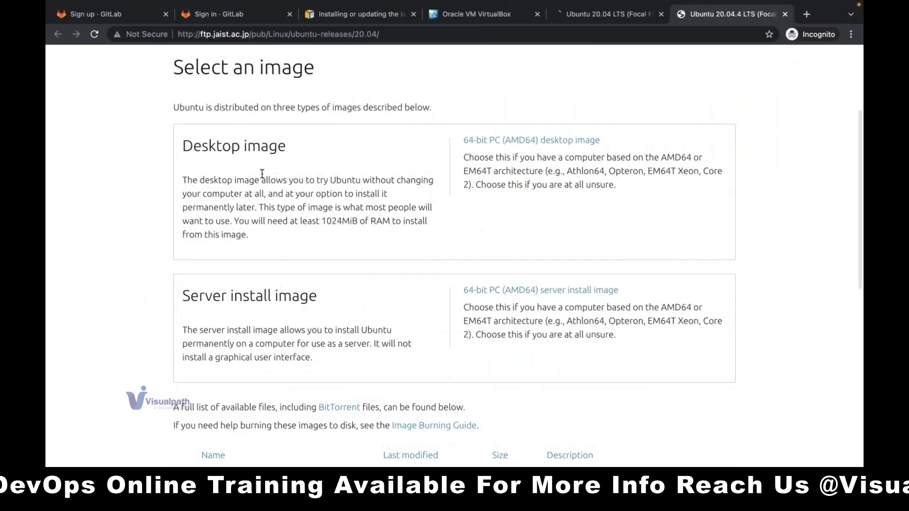
{"action": "left_click_drag", "start_coordinate": [186, 294], "coordinate": [317, 296]}
{"action": "scroll", "coordinate": [561, 351], "scroll_direction": "down", "scroll_amount": 10}
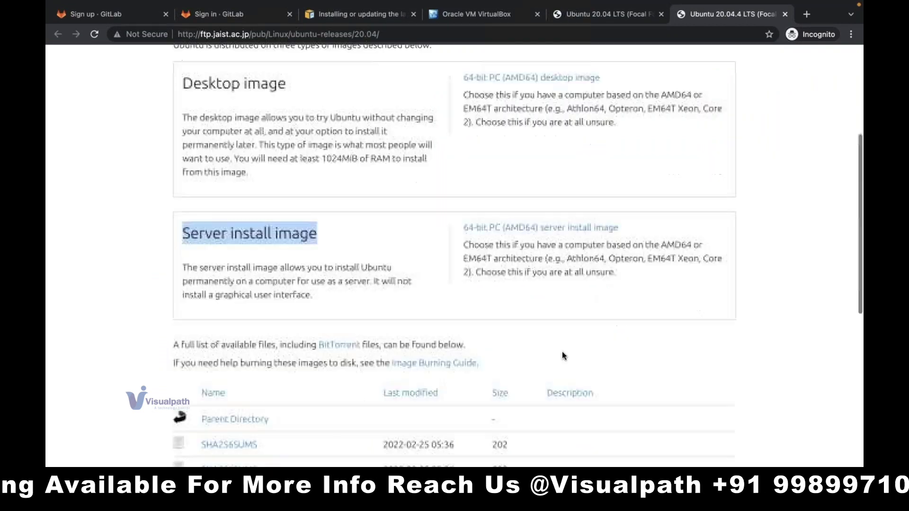
{"action": "scroll", "coordinate": [561, 352], "scroll_direction": "up", "scroll_amount": 20}
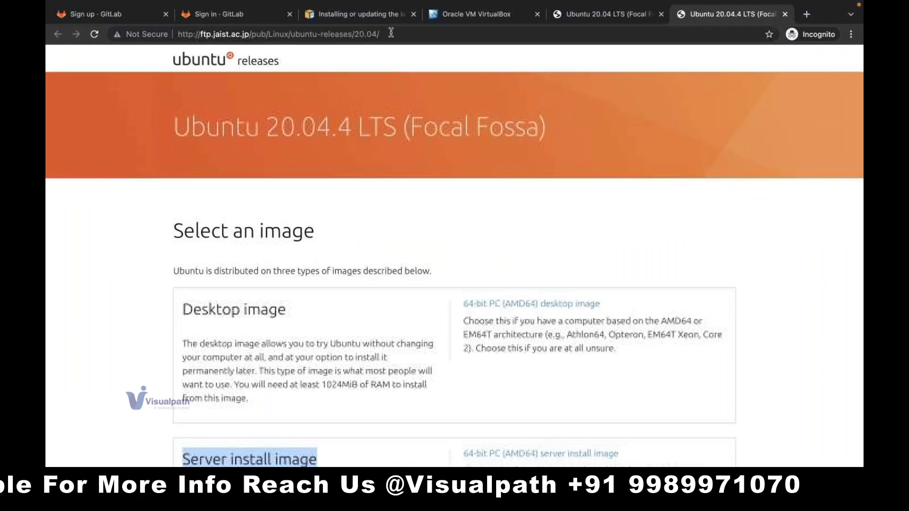
{"action": "left_click", "coordinate": [391, 35]}
{"action": "key", "text": "super+c"}
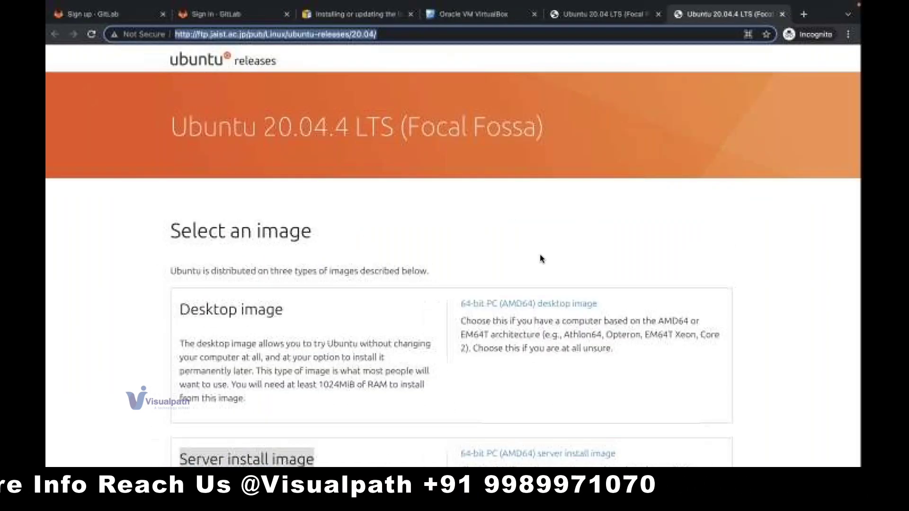
{"action": "key", "text": "ctrl+Left"}
{"action": "key", "text": "ctrl+Left"}
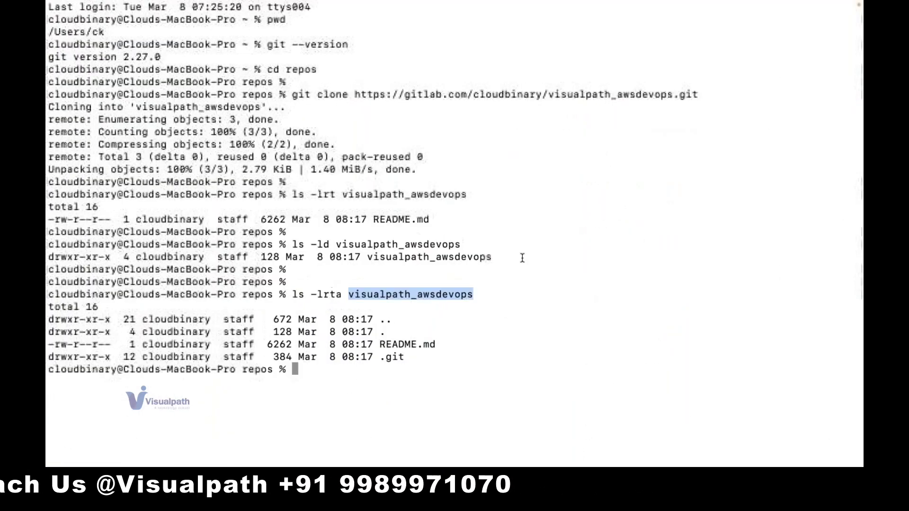
{"action": "key", "text": "ctrl+Left"}
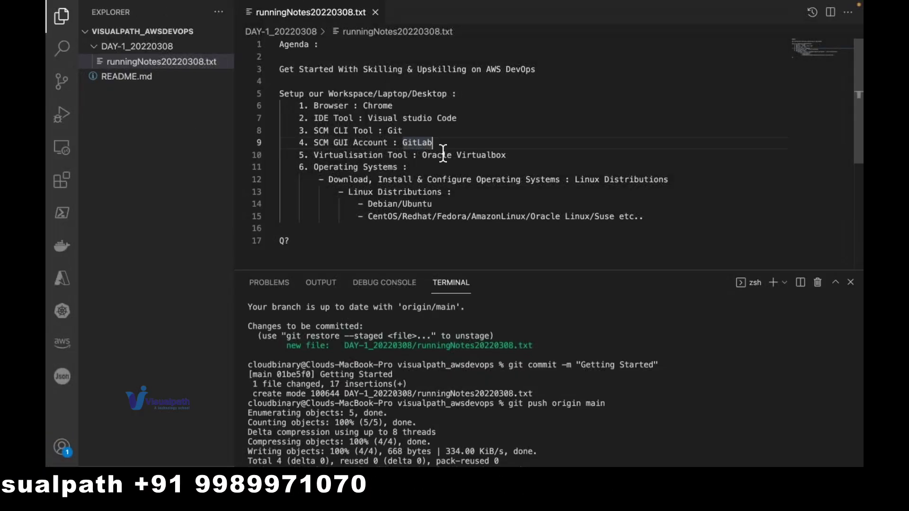
{"action": "left_click", "coordinate": [450, 204]}
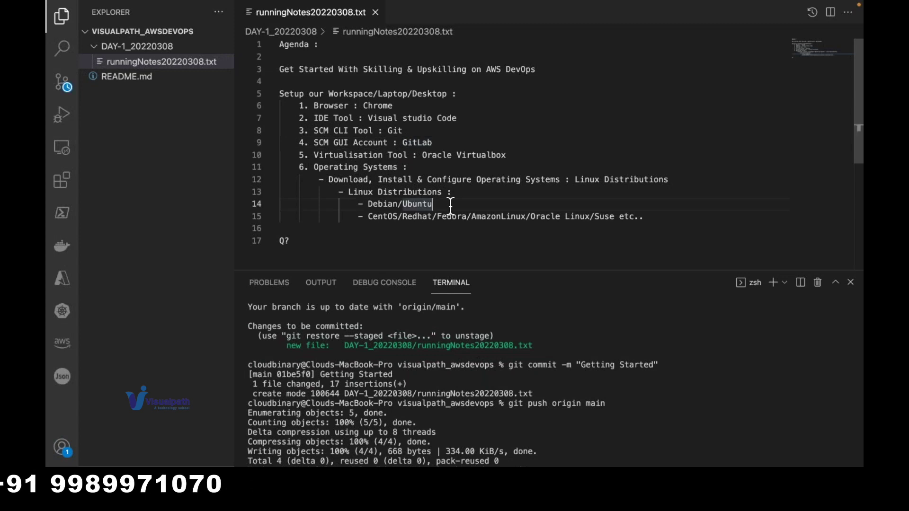
{"action": "key", "text": "super+v"}
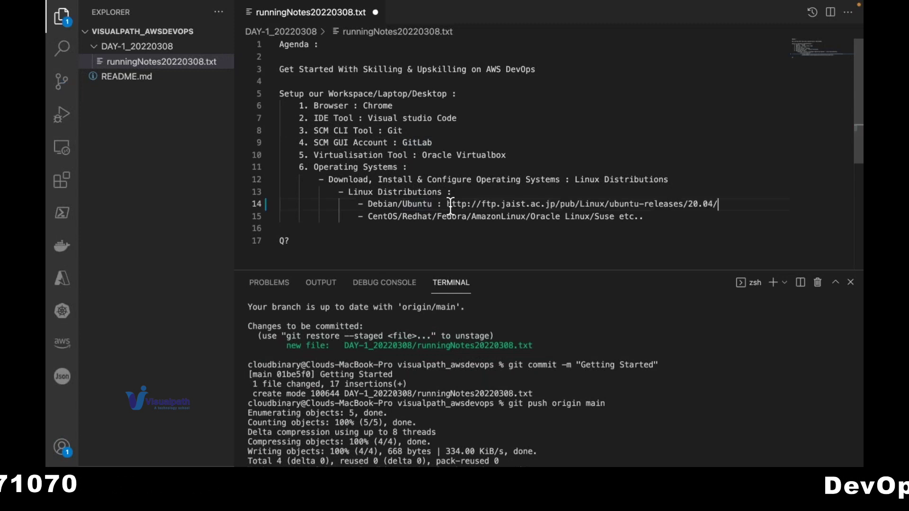
{"action": "key", "text": "super+s"}
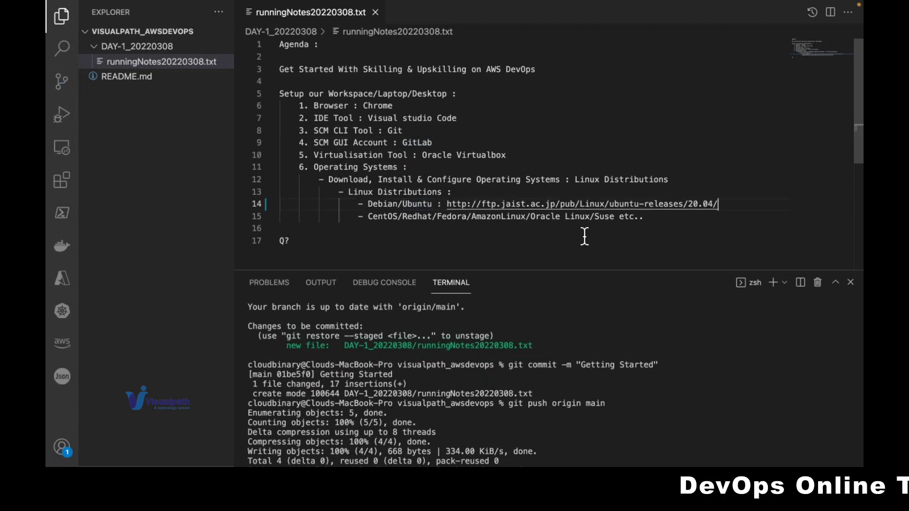
- Add the sub-item "- Server Version : ubuntu-20.04.4-live-server-amd64.iso" under Debian/Ubuntu, taking the file name from the Ubuntu releases page, and save
{"action": "key", "text": "Return"}
{"action": "type", "text": "- "}
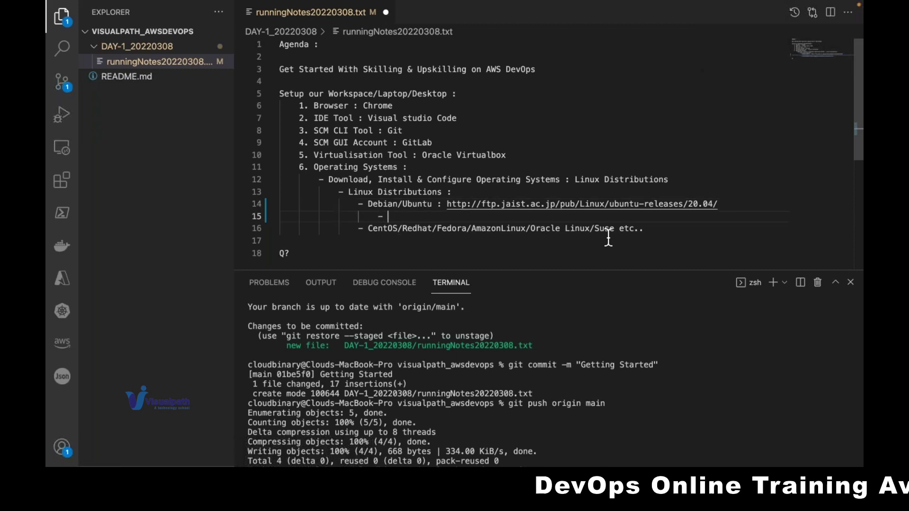
{"action": "type", "text": "Serv"}
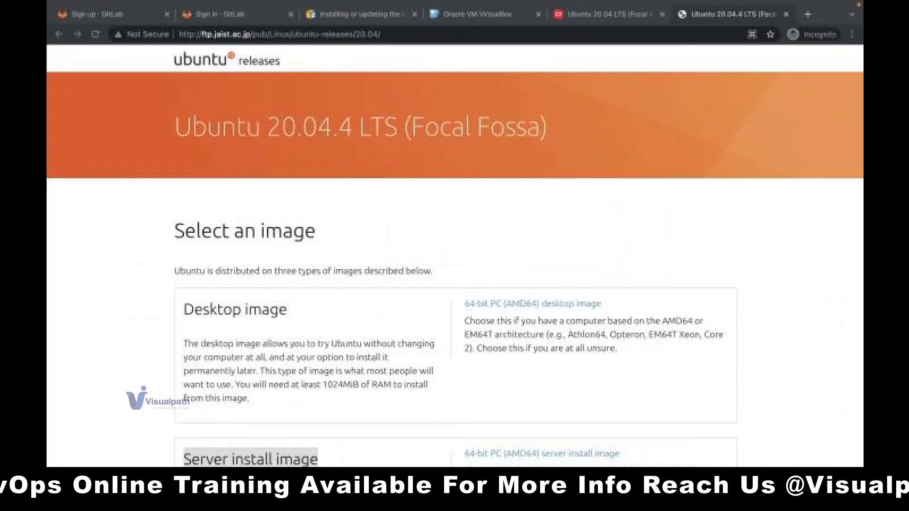
{"action": "scroll", "coordinate": [471, 388], "scroll_direction": "down", "scroll_amount": 15}
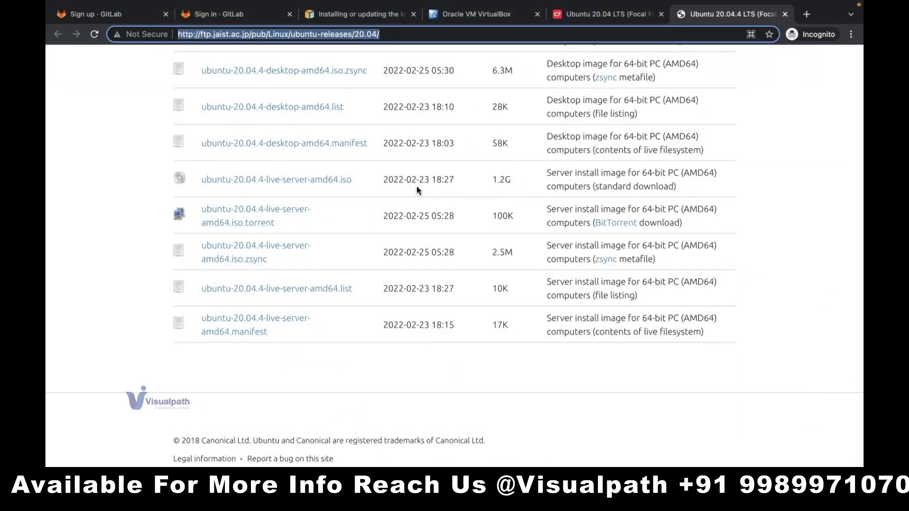
{"action": "left_click_drag", "start_coordinate": [352, 179], "coordinate": [199, 180]}
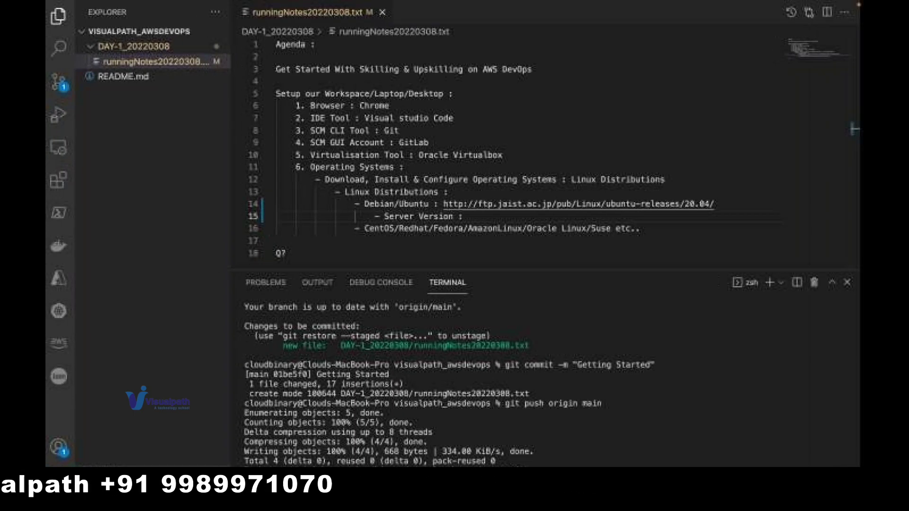
{"action": "type", "text": "ubuntu-20.04.4-live-server-amd64.iso"}
{"action": "key", "text": "super+s"}
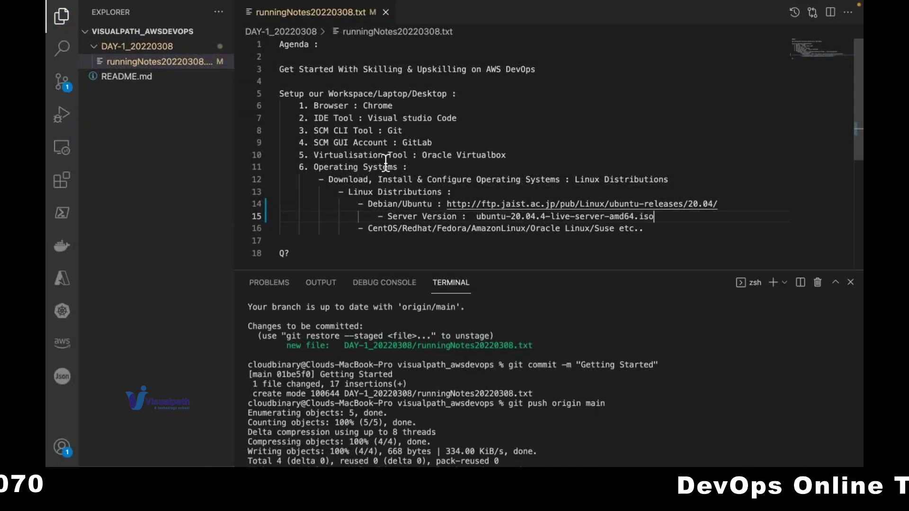
{"action": "left_click", "coordinate": [511, 157]}
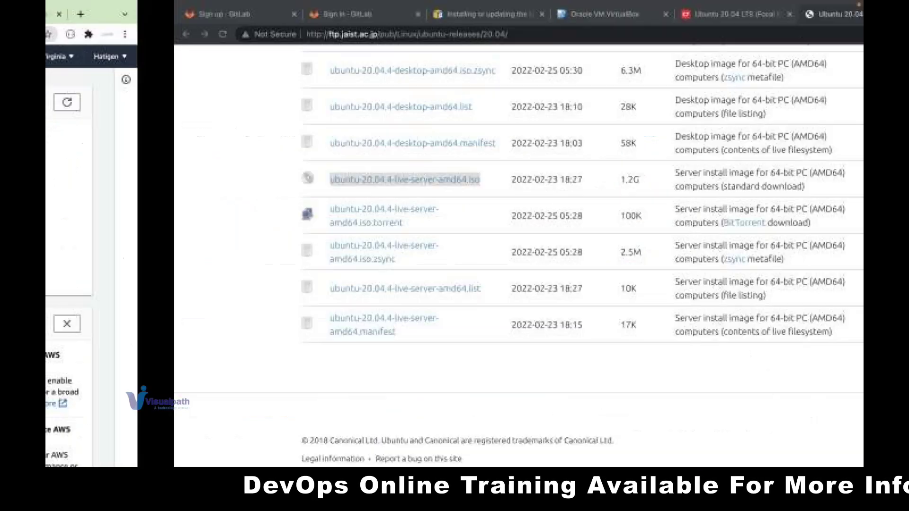
{"action": "left_click", "coordinate": [599, 20]}
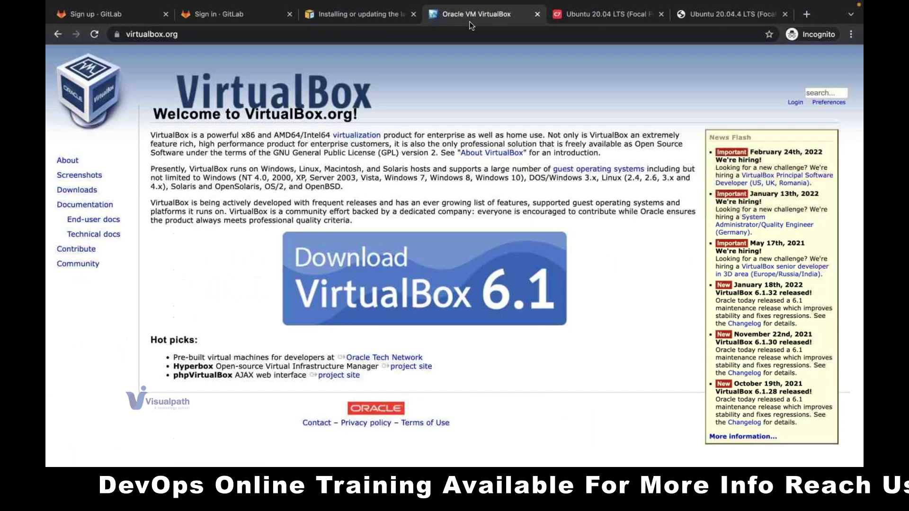
{"action": "left_click", "coordinate": [254, 35]}
{"action": "key", "text": "super+c"}
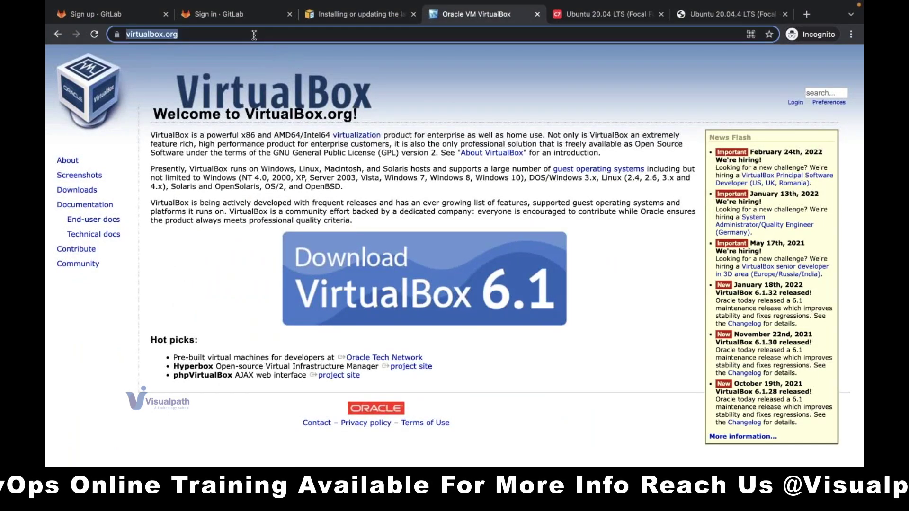
{"action": "key", "text": "ctrl+Left"}
{"action": "key", "text": "ctrl+Left"}
{"action": "key", "text": "ctrl+Left"}
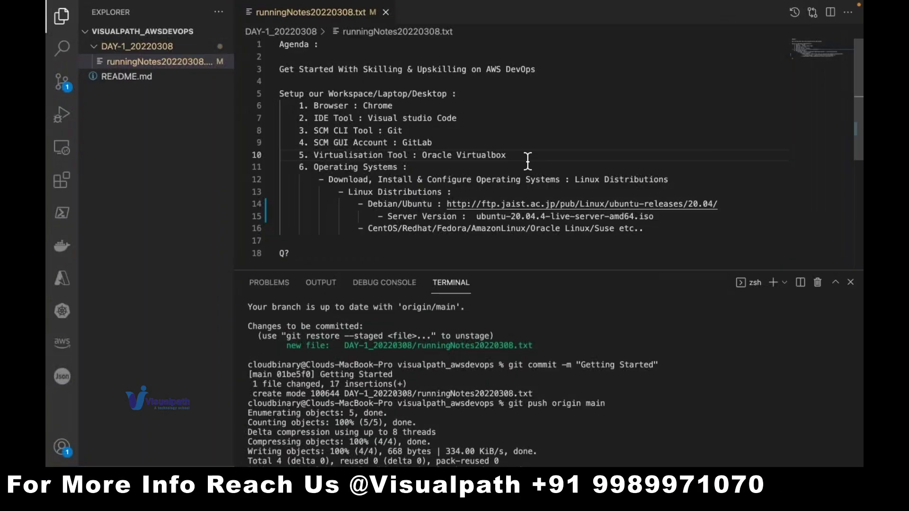
{"action": "key", "text": "super+v"}
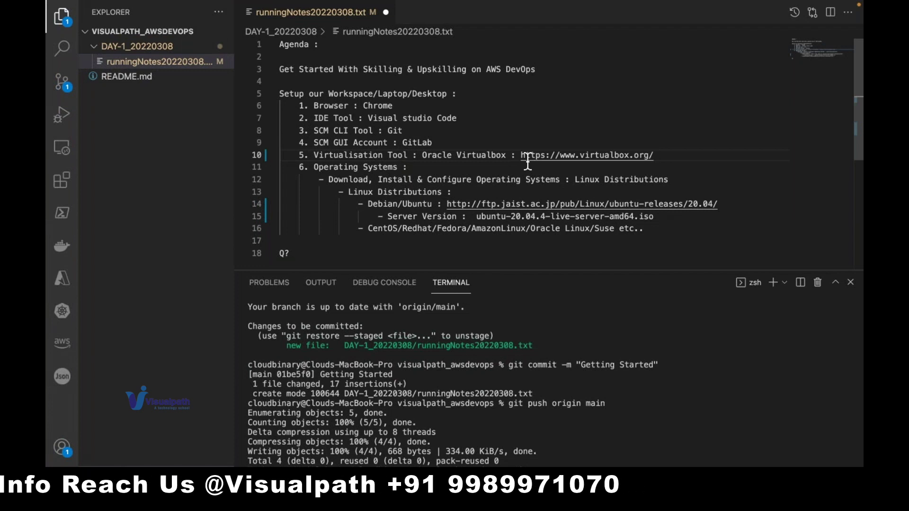
- Add the version "[6.1]" after the VirtualBox link and save the notes
{"action": "type", "text": "{"}
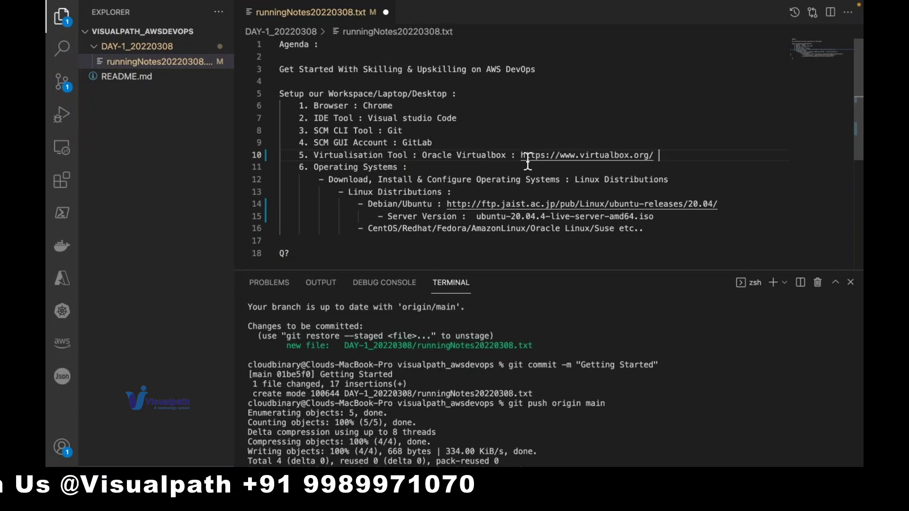
{"action": "type", "text": "["}
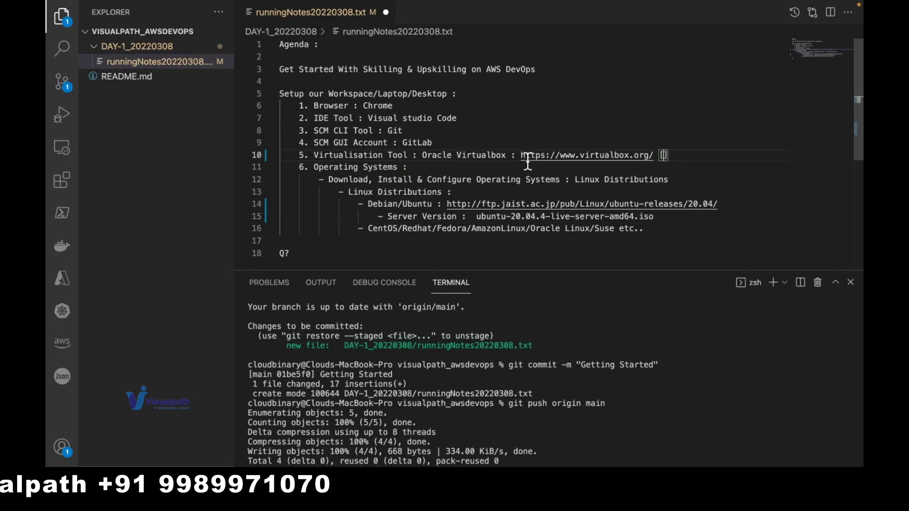
{"action": "type", "text": "6.1"}
{"action": "key", "text": "super+s"}
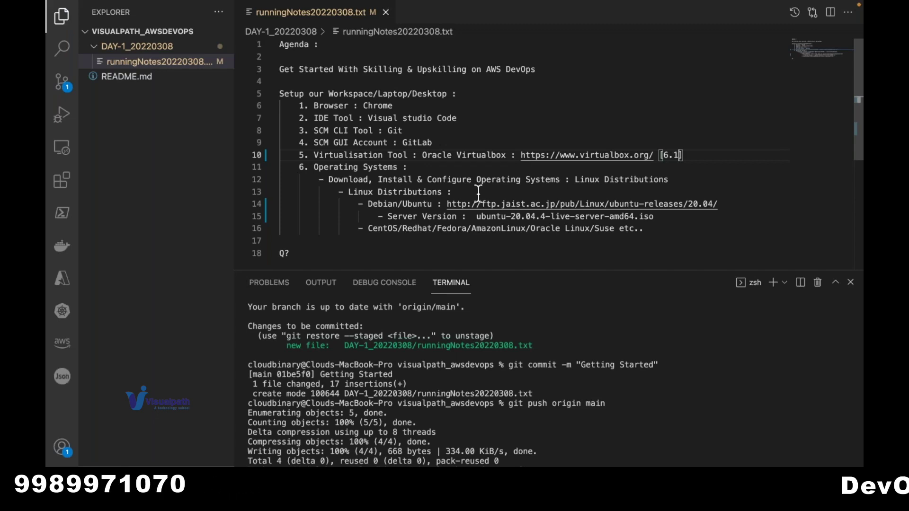
{"action": "key", "text": "ctrl+Right"}
{"action": "key", "text": "ctrl+Right"}
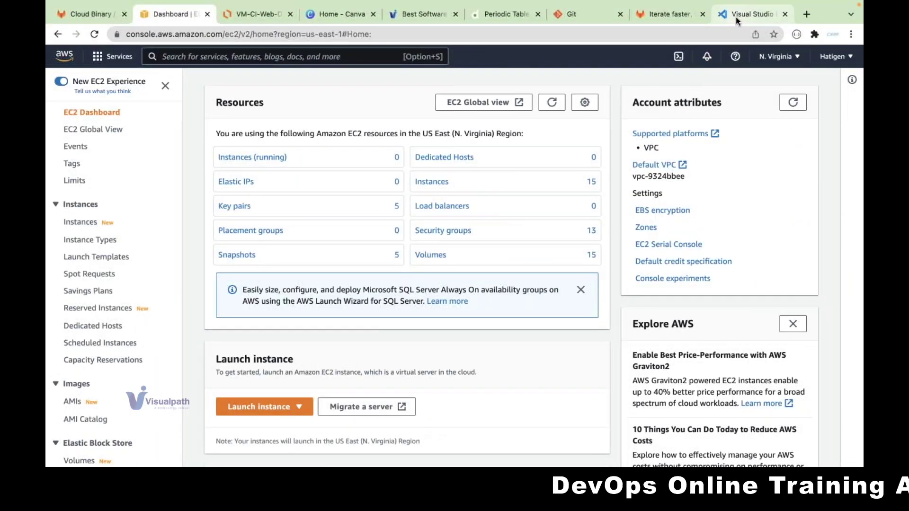
{"action": "left_click", "coordinate": [737, 18]}
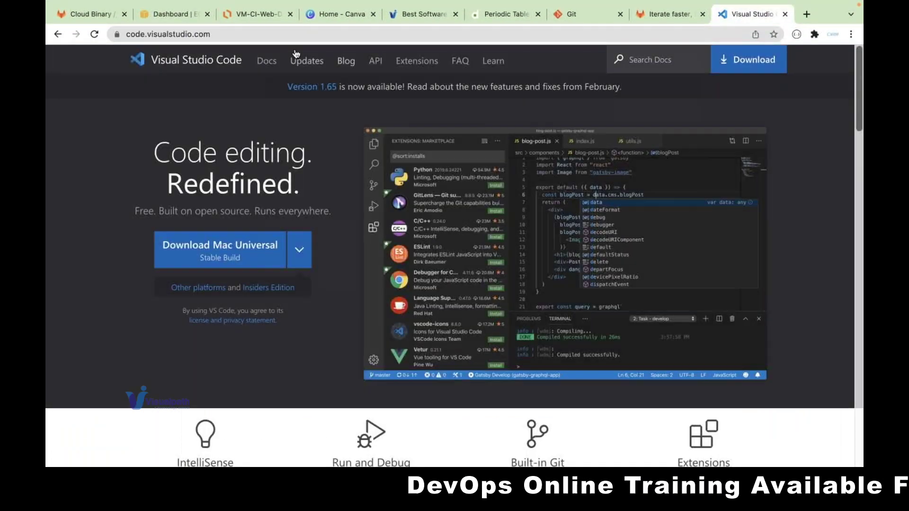
{"action": "key", "text": "super+l"}
{"action": "key", "text": "super+c"}
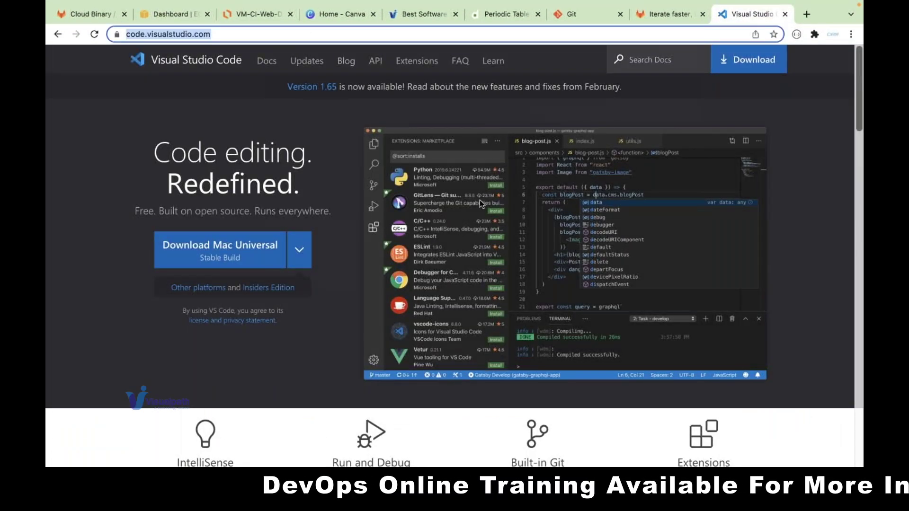
{"action": "key", "text": "ctrl+Left"}
{"action": "key", "text": "ctrl+Left"}
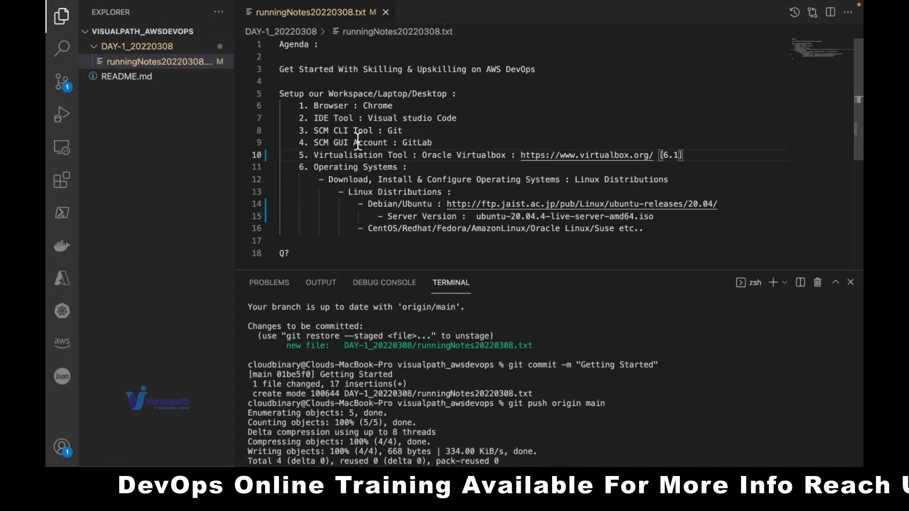
{"action": "left_click", "coordinate": [488, 118]}
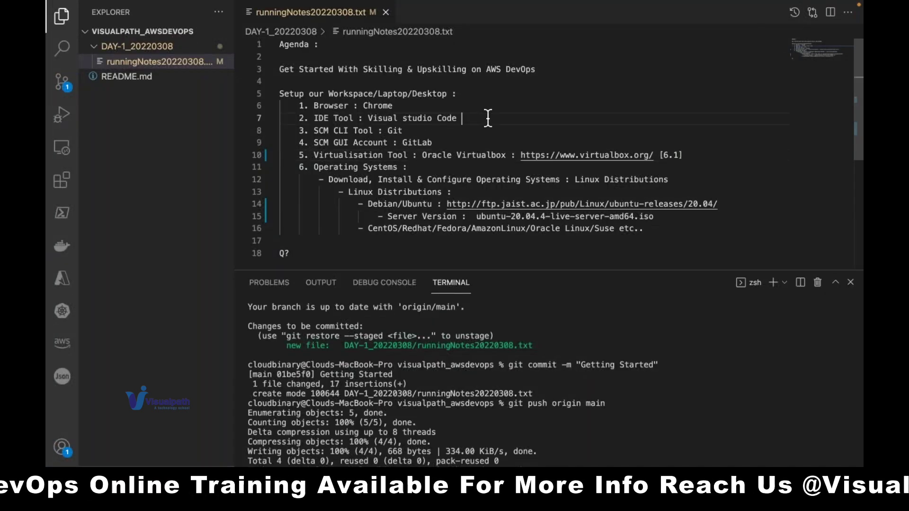
{"action": "key", "text": "super+v"}
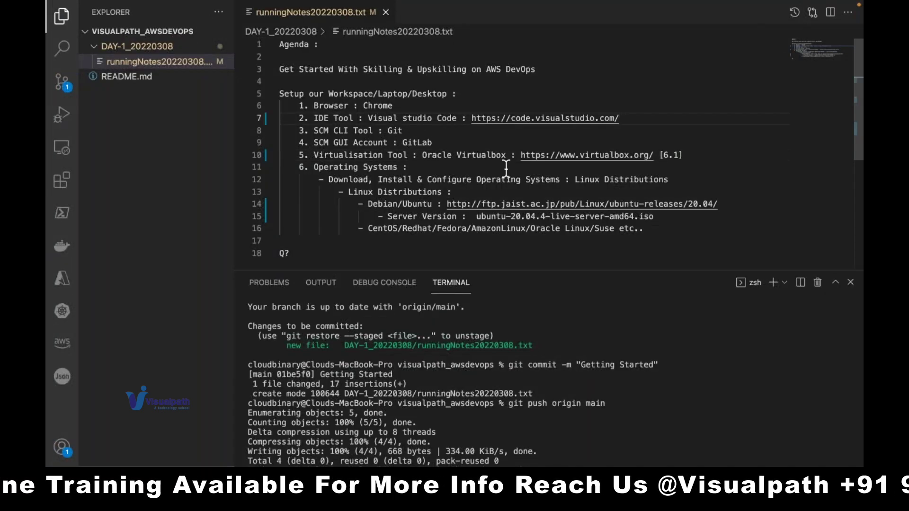
{"action": "key", "text": "super+s"}
{"action": "key", "text": "ctrl+Right"}
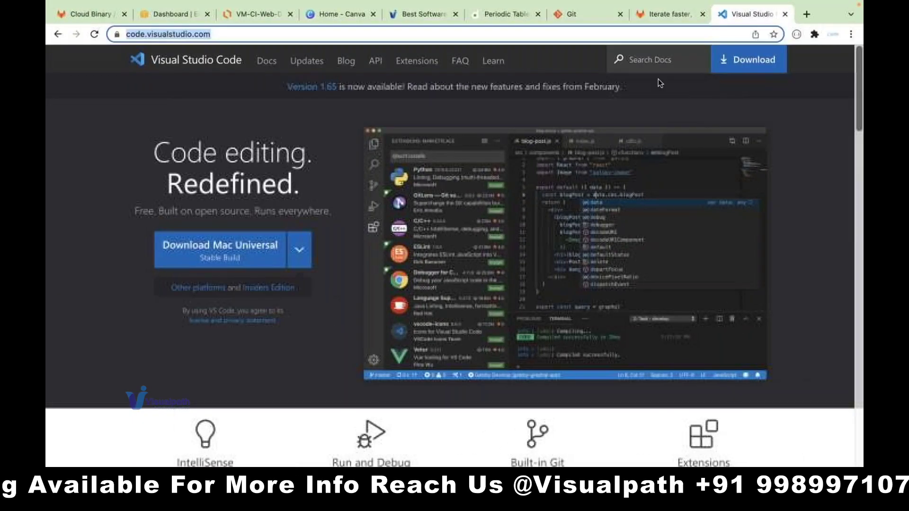
{"action": "left_click", "coordinate": [593, 20]}
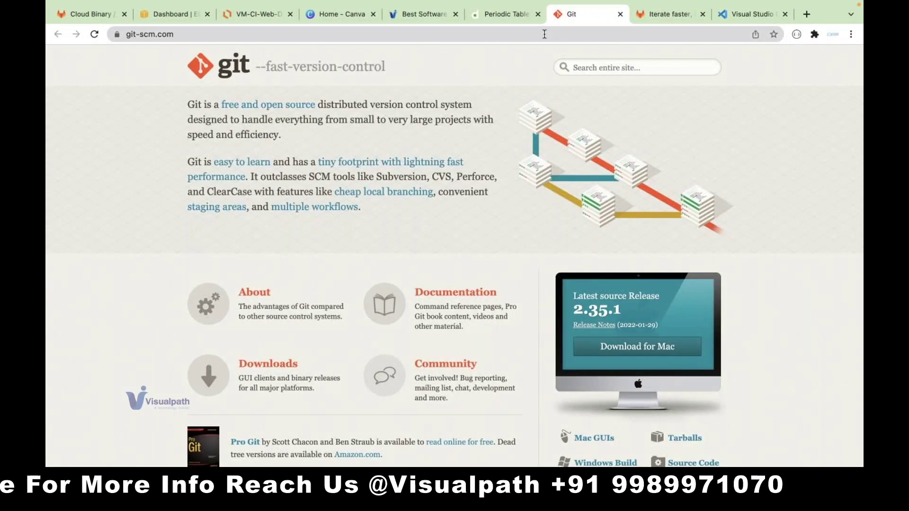
{"action": "key", "text": "ctrl+Left"}
{"action": "key", "text": "ctrl+Left"}
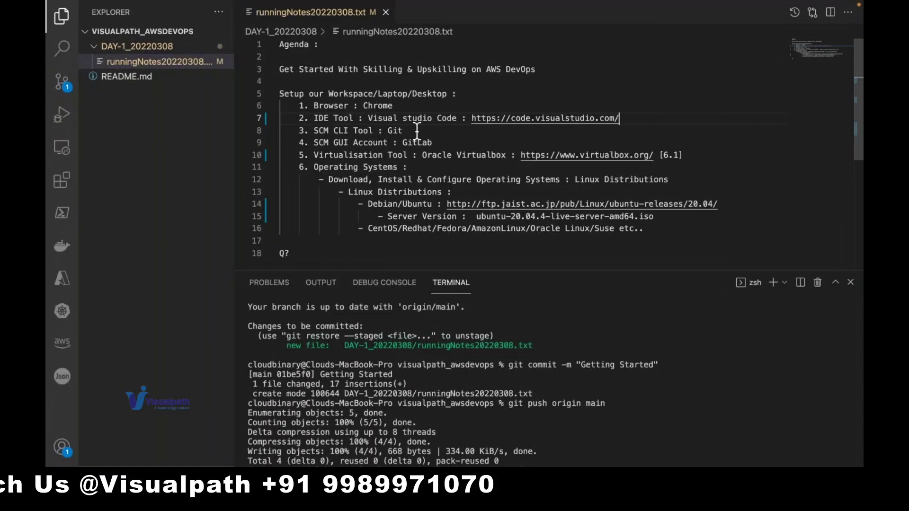
{"action": "left_click", "coordinate": [416, 131]}
{"action": "type", "text": ":"}
{"action": "key", "text": "super+b"}
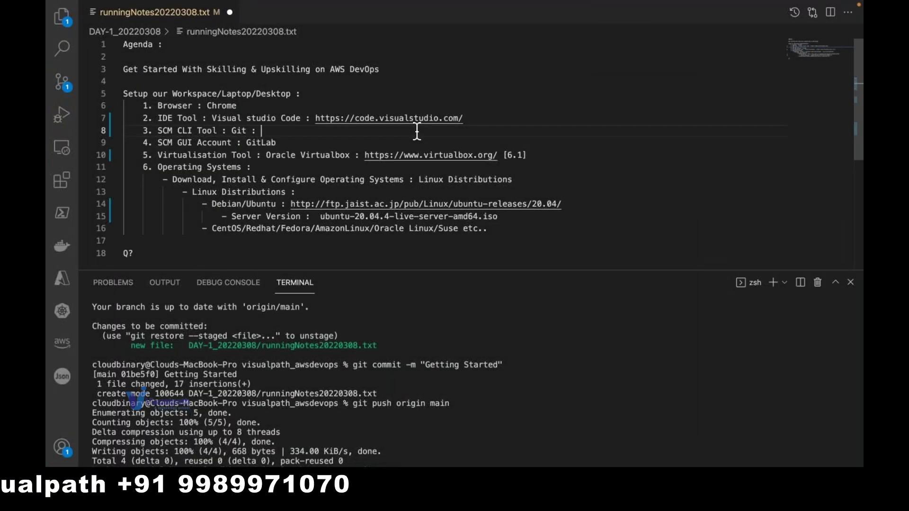
{"action": "key", "text": "super+b"}
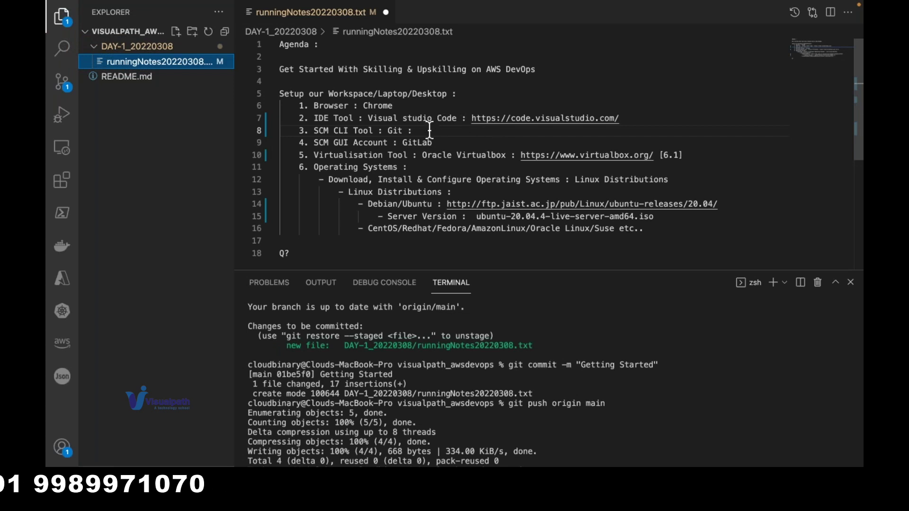
{"action": "type", "text": "https://git-scm.com/"}
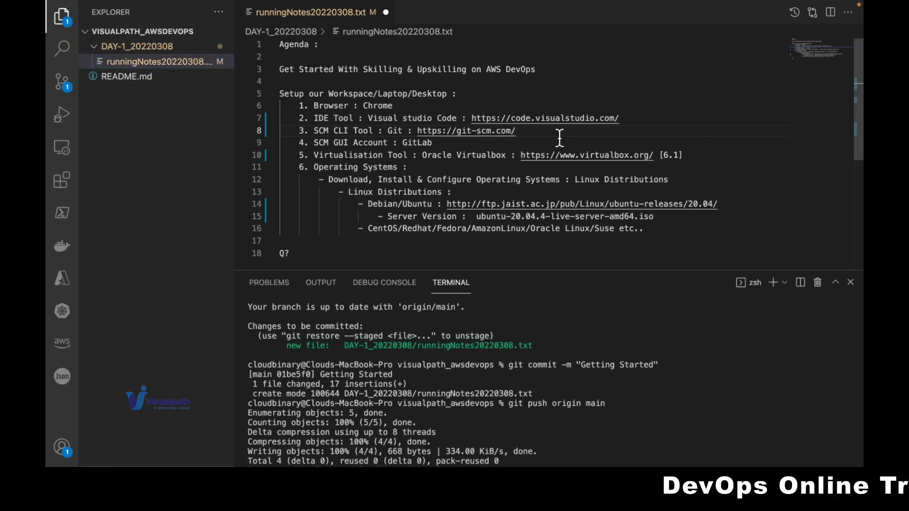
{"action": "left_click", "coordinate": [489, 133], "text": "super"}
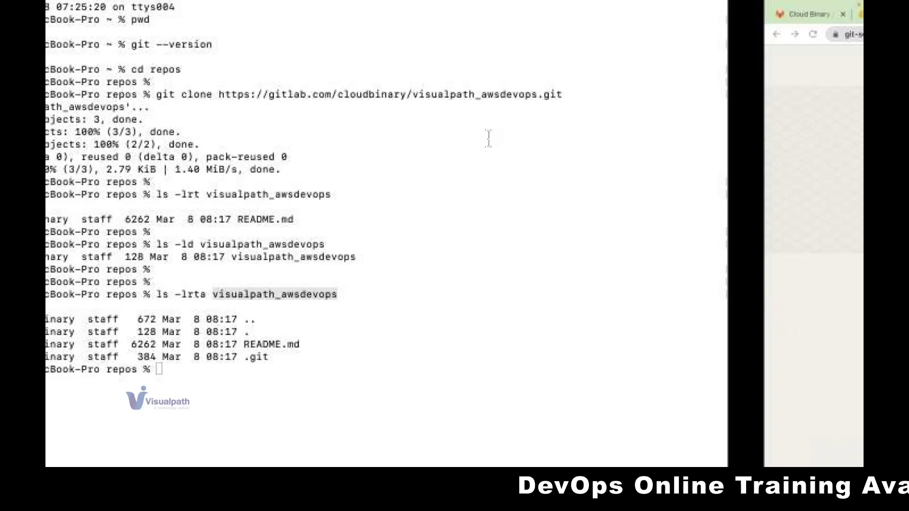
{"action": "left_click", "coordinate": [664, 16]}
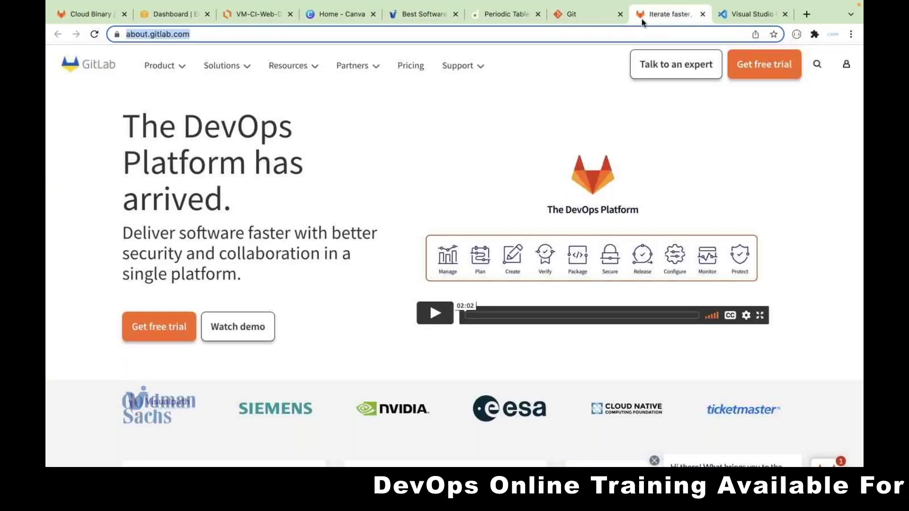
{"action": "left_click", "coordinate": [387, 36]}
{"action": "key", "text": "super+c"}
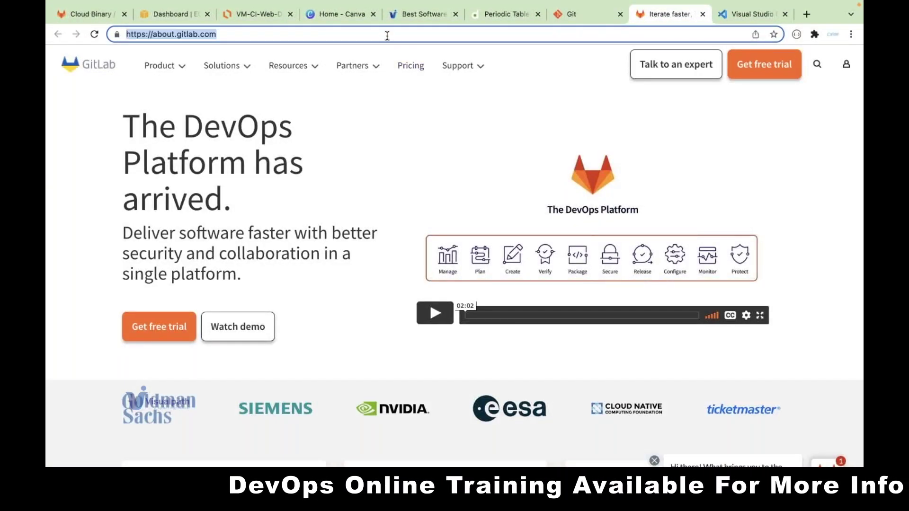
{"action": "key", "text": "ctrl+Left"}
{"action": "key", "text": "ctrl+Left"}
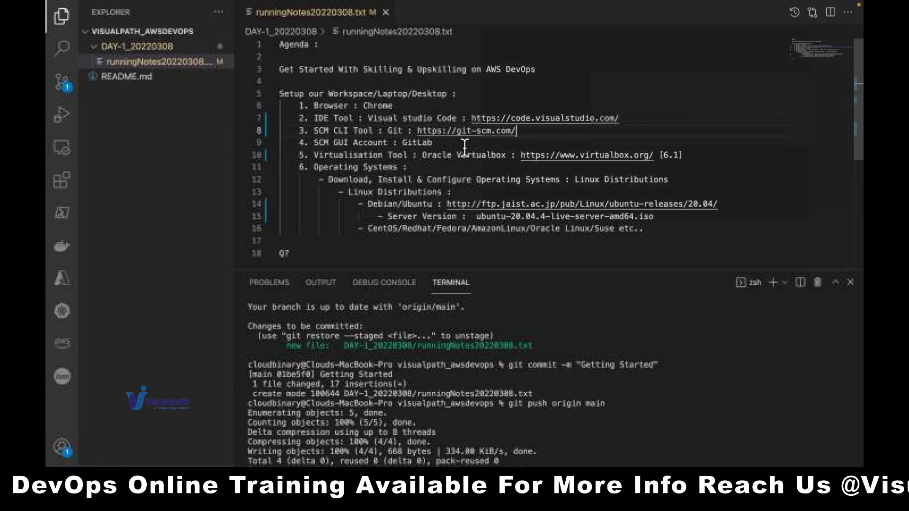
{"action": "left_click", "coordinate": [447, 144]}
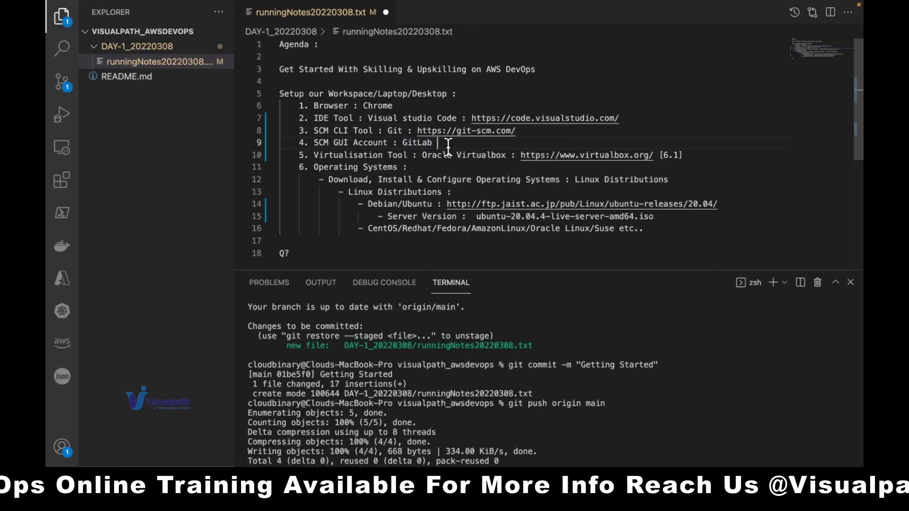
{"action": "key", "text": "super+v"}
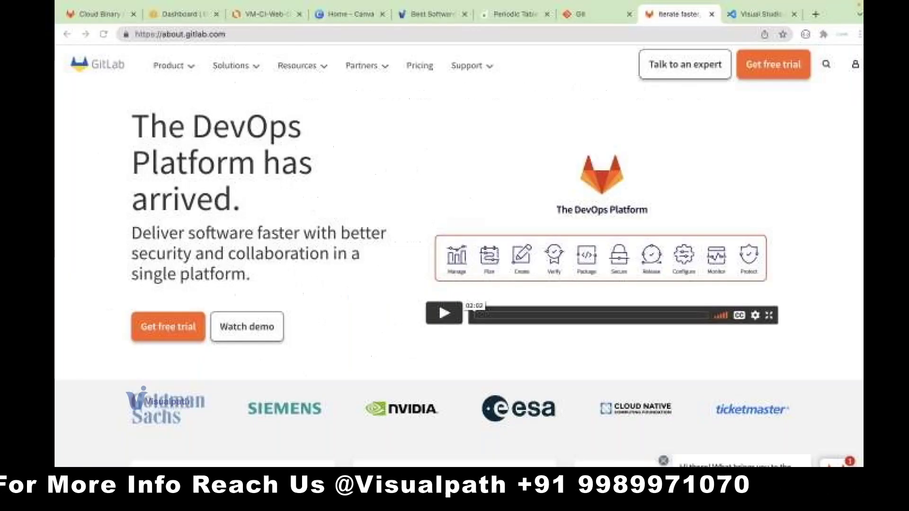
- Switch to Chrome, list the running EC2 instances in the AWS console, and view the details of the Windows-Setup instance
{"action": "left_click", "coordinate": [86, 16]}
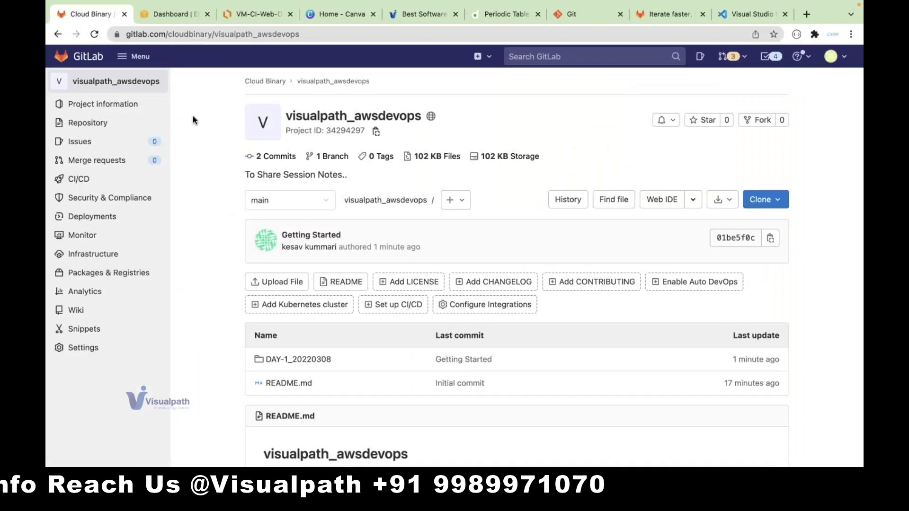
{"action": "left_click", "coordinate": [160, 15]}
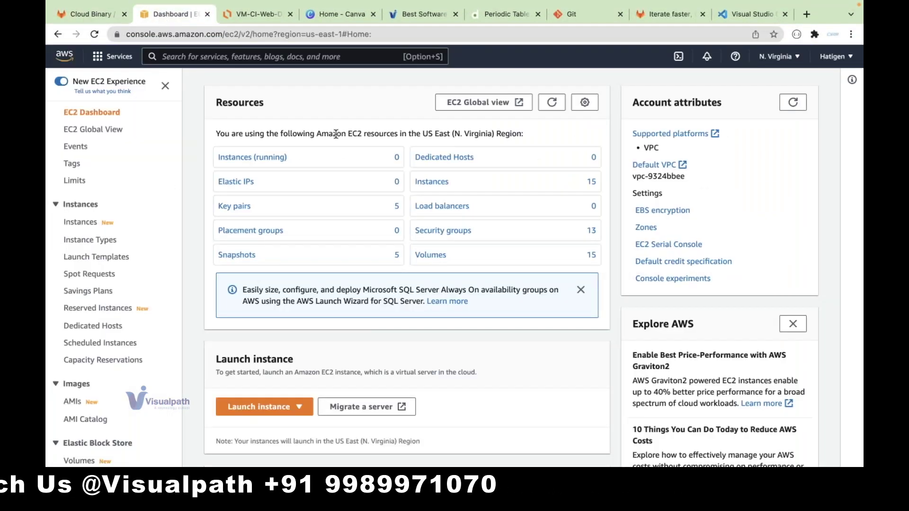
{"action": "left_click", "coordinate": [245, 158]}
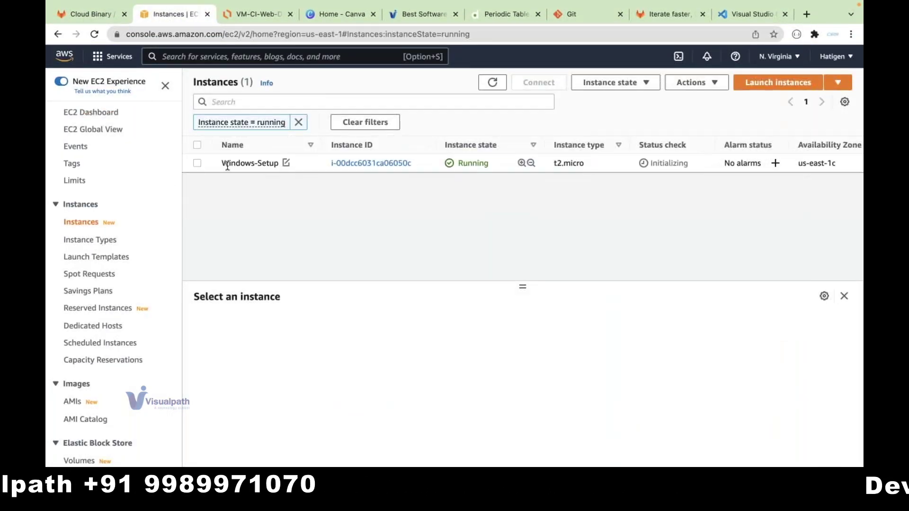
{"action": "left_click", "coordinate": [197, 164]}
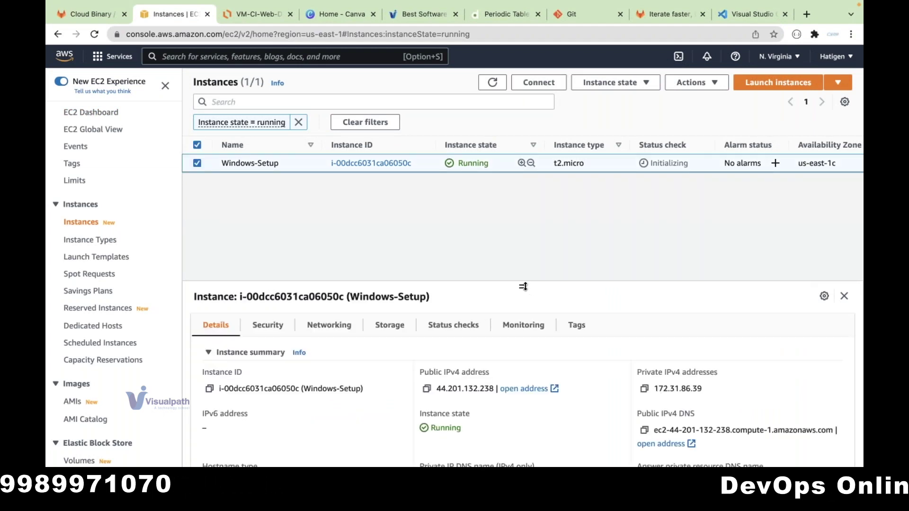
{"action": "left_click_drag", "start_coordinate": [526, 213], "coordinate": [525, 184]}
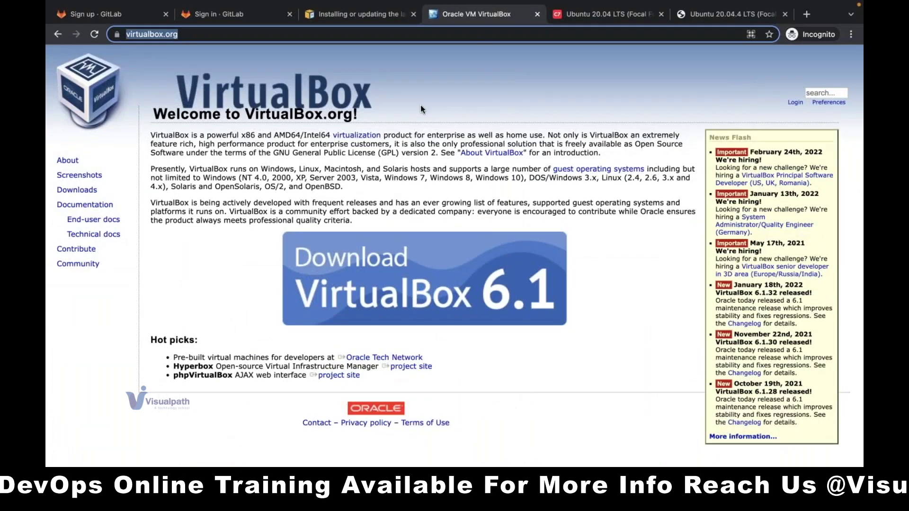
- Expand the Windows instructions on the AWS CLI installation page in Chrome and copy the link address of the MSI installer
{"action": "left_click", "coordinate": [345, 24]}
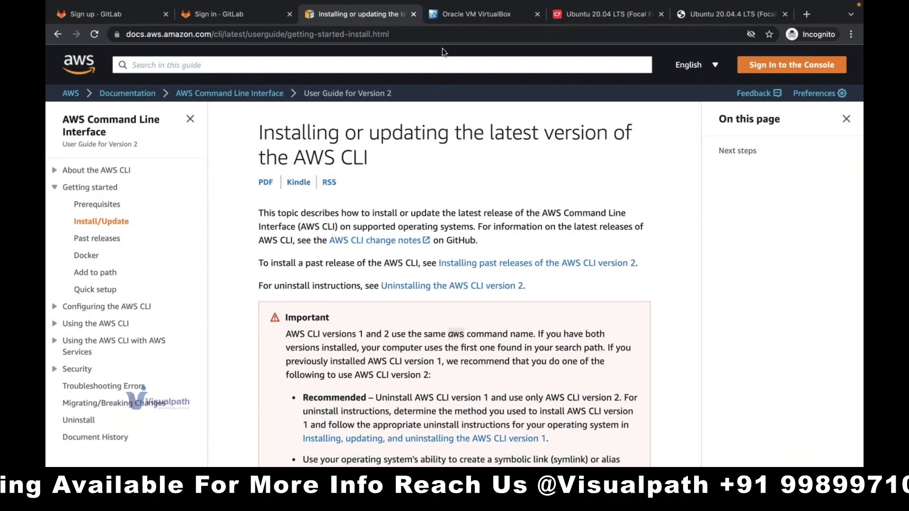
{"action": "scroll", "coordinate": [454, 284], "scroll_direction": "down", "scroll_amount": 9}
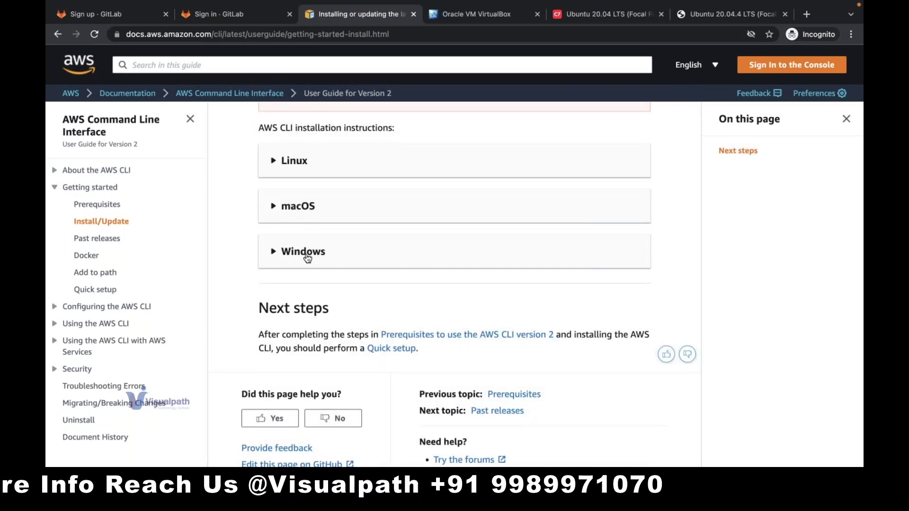
{"action": "left_click", "coordinate": [307, 258]}
{"action": "scroll", "coordinate": [455, 272], "scroll_direction": "down", "scroll_amount": 4}
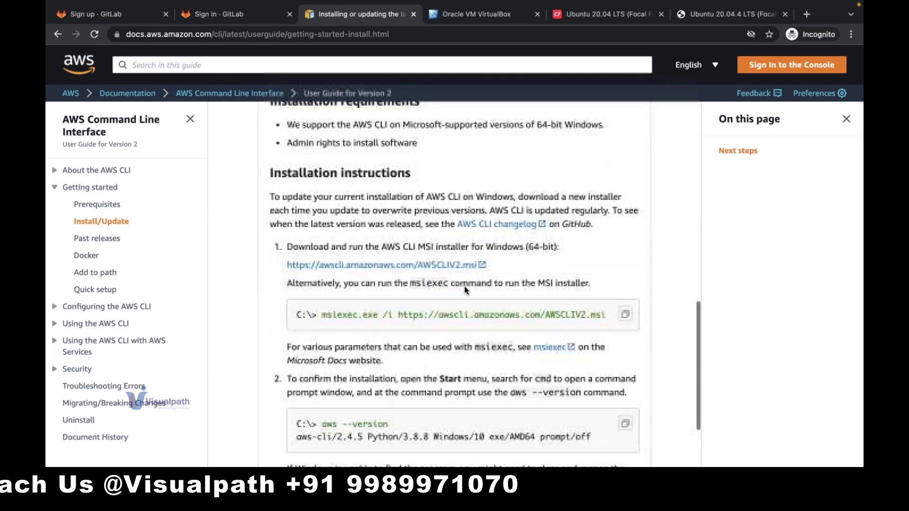
{"action": "right_click", "coordinate": [448, 271]}
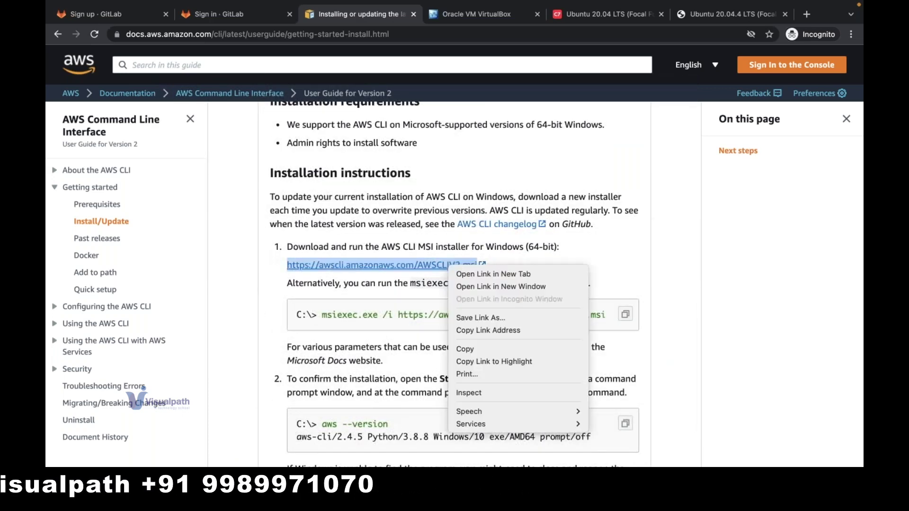
{"action": "left_click", "coordinate": [490, 330]}
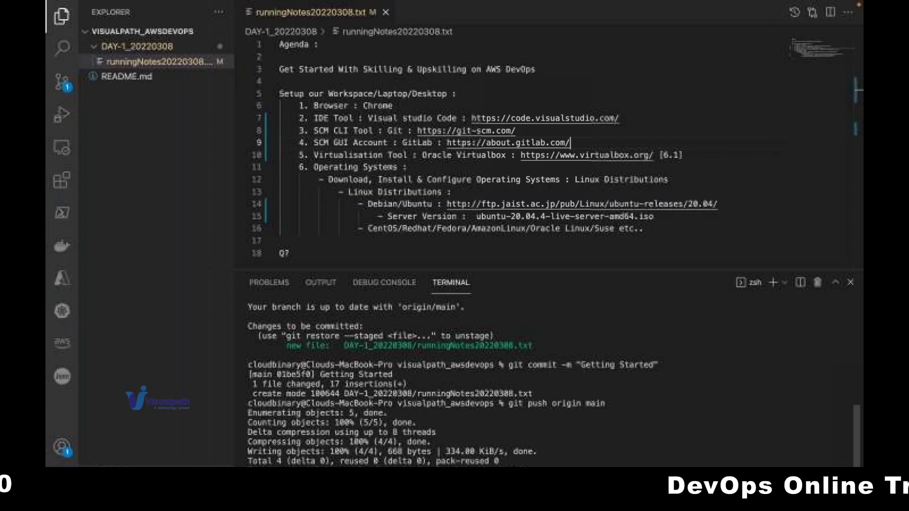
- Add the item "7. Create Account with AWS" to the notes in VS Code, below the Linux distributions list
{"action": "left_click", "coordinate": [360, 240]}
{"action": "key", "text": "Tab"}
{"action": "type", "text": "8"}
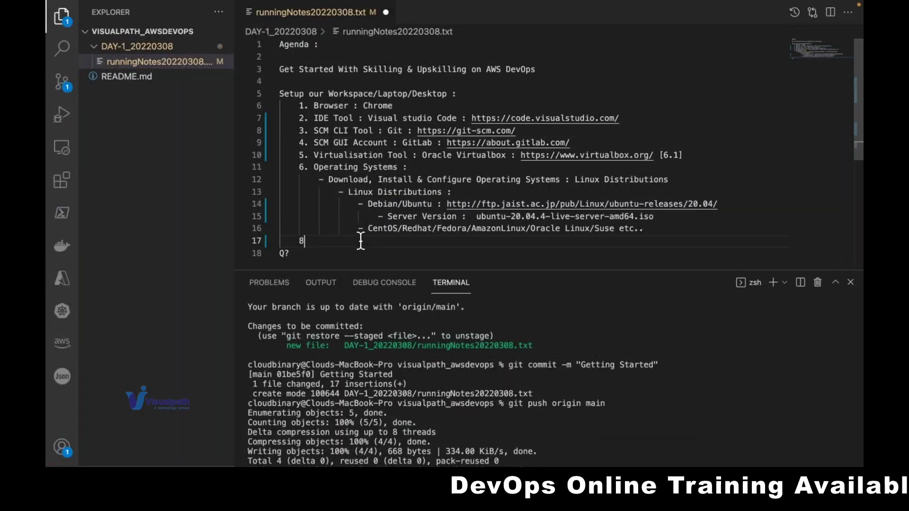
{"action": "key", "text": "BackSpace"}
{"action": "type", "text": "7. "}
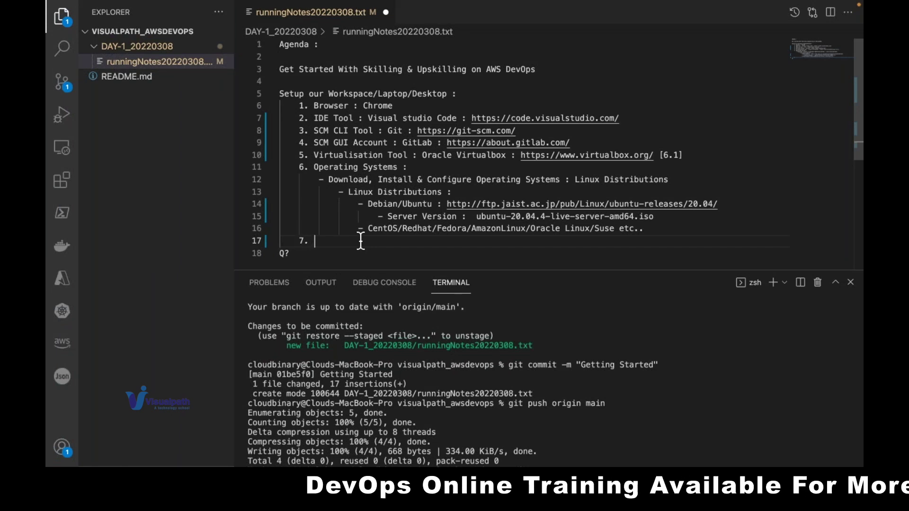
{"action": "type", "text": "Create Ac"}
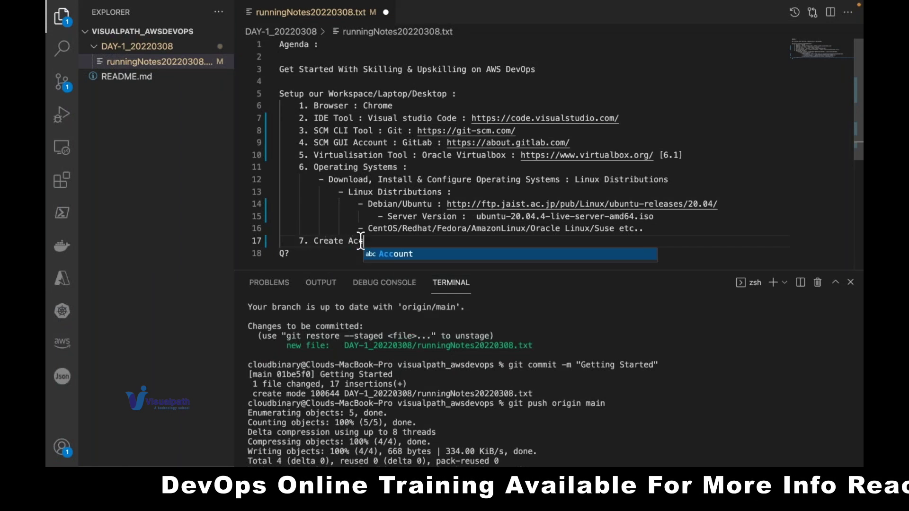
{"action": "type", "text": "count wi"}
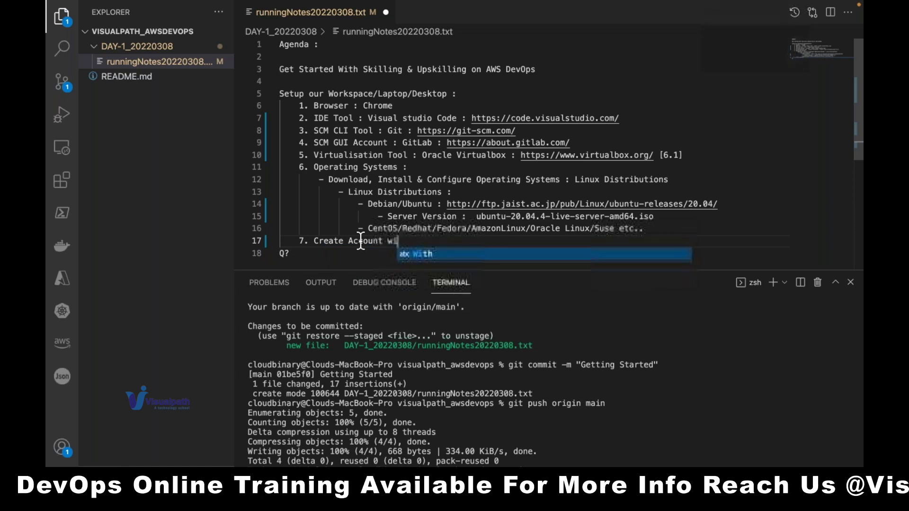
{"action": "type", "text": "th AWS"}
{"action": "key", "text": "Return"}
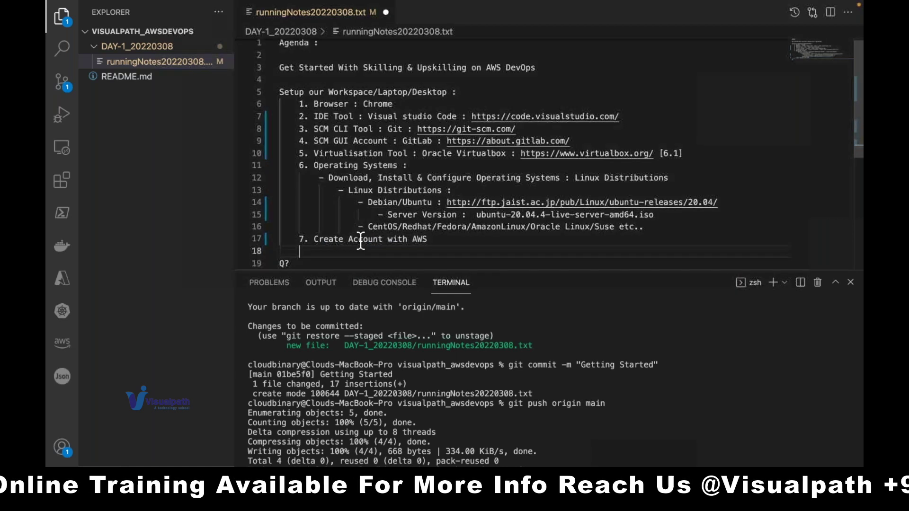
{"action": "type", "text": "8. Download "}
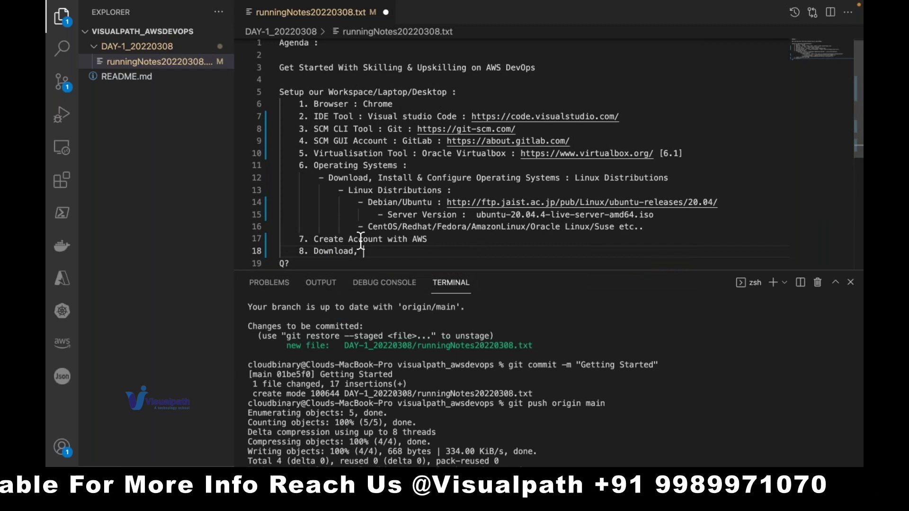
{"action": "type", "text": "ins"}
{"action": "key", "text": "BackSpace"}
{"action": "key", "text": "BackSpace"}
{"action": "key", "text": "BackSpace"}
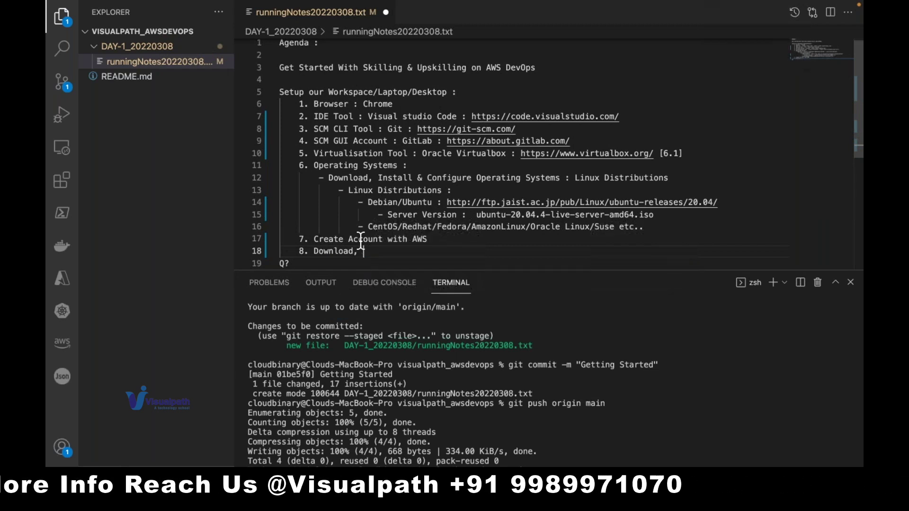
{"action": "type", "text": "Install and C"}
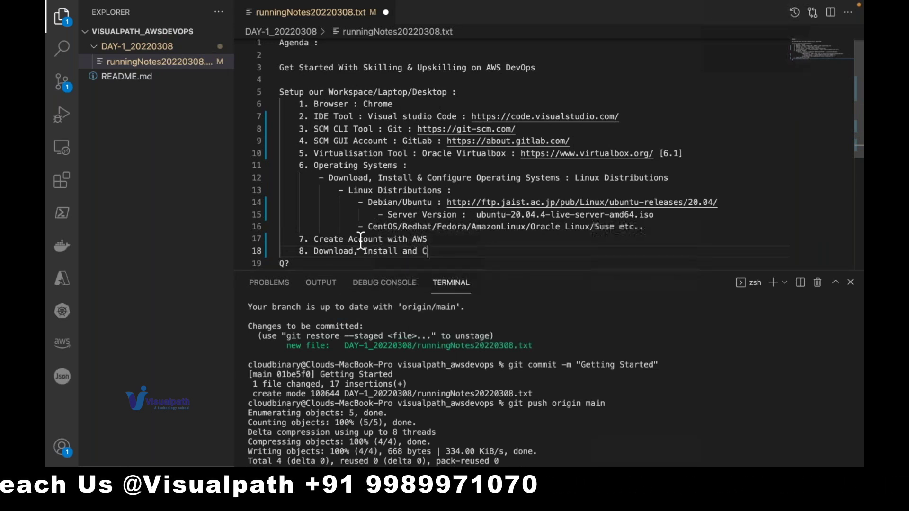
{"action": "type", "text": "onfigure A"}
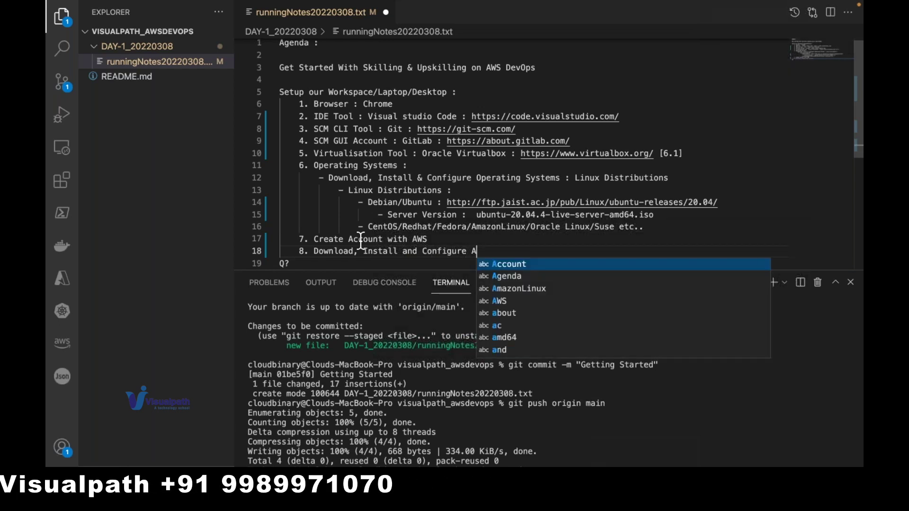
{"action": "type", "text": "WS CLI2 :"}
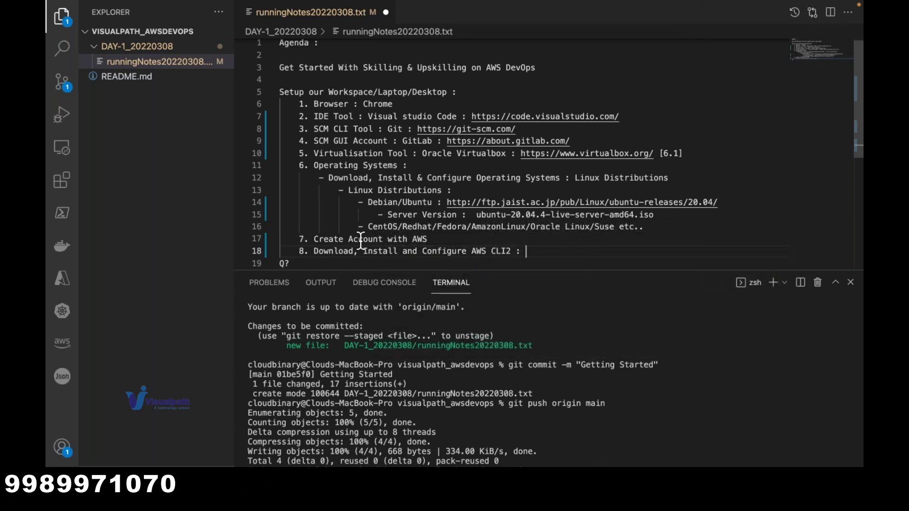
{"action": "key", "text": "super+v"}
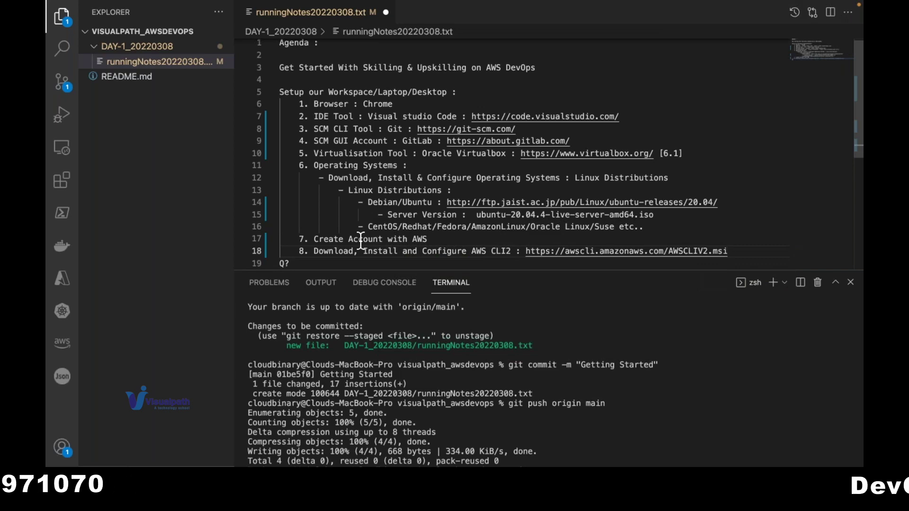
{"action": "key", "text": "Return"}
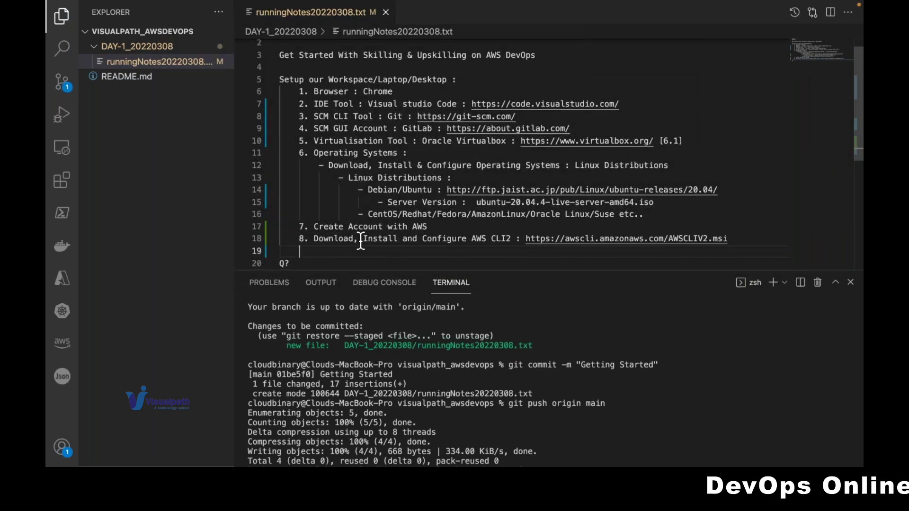
- Switch to the incognito Chrome window and open aws.amazon.com/free in a new tab
{"action": "key", "text": "ctrl+Right"}
{"action": "key", "text": "ctrl+Right"}
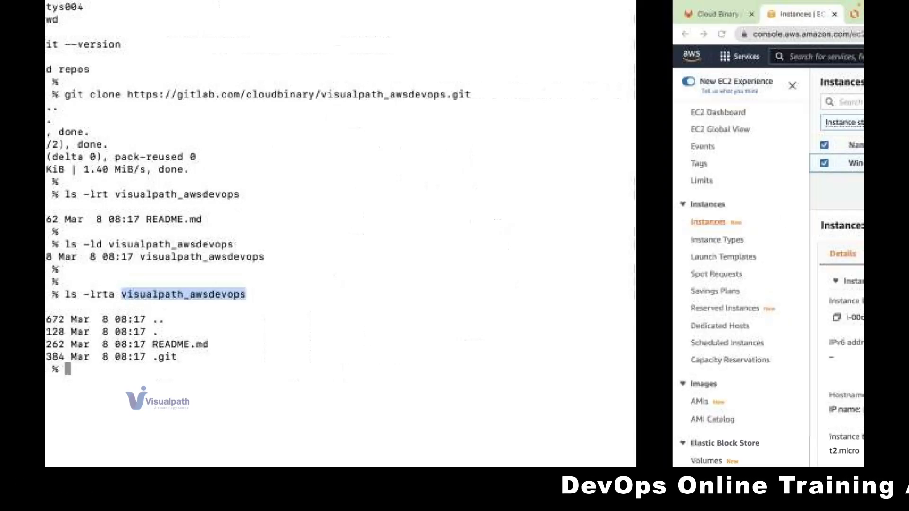
{"action": "key", "text": "ctrl+Right"}
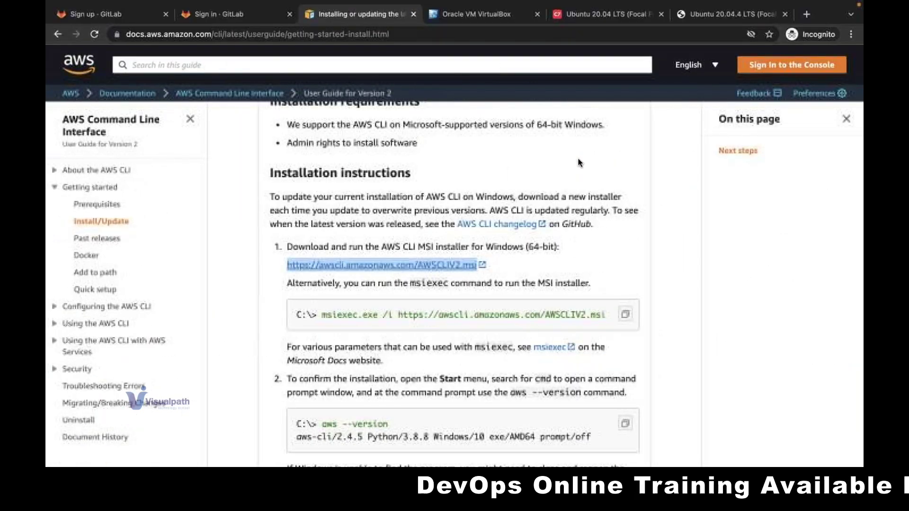
{"action": "key", "text": "super+t"}
{"action": "type", "text": "aws.amazon.com/"}
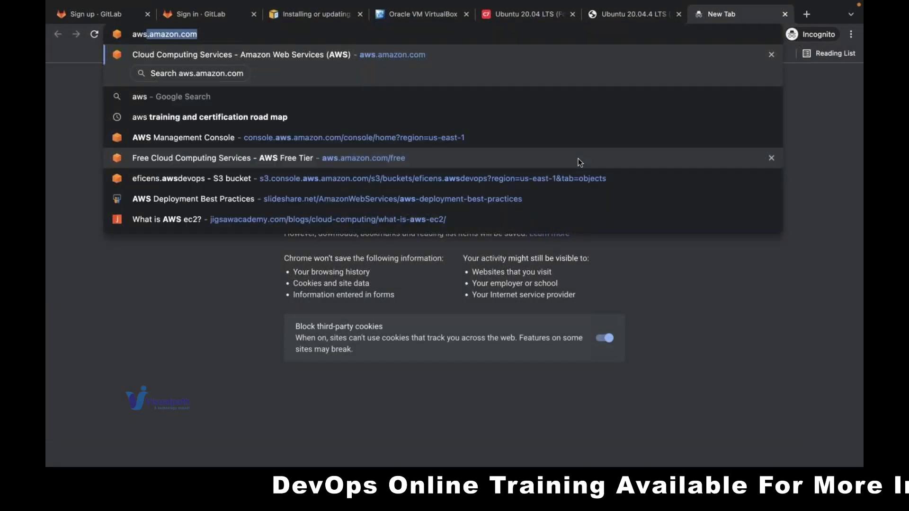
{"action": "type", "text": "free"}
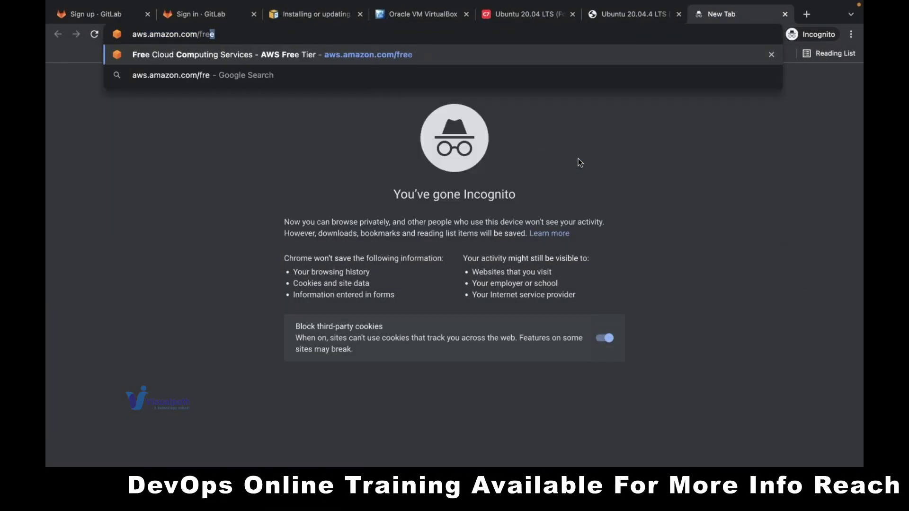
{"action": "key", "text": "Return"}
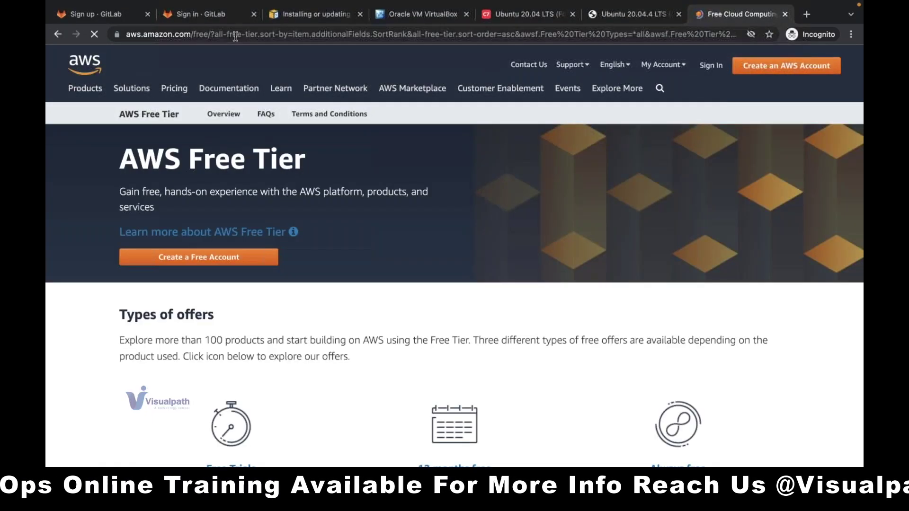
{"action": "left_click", "coordinate": [227, 36]}
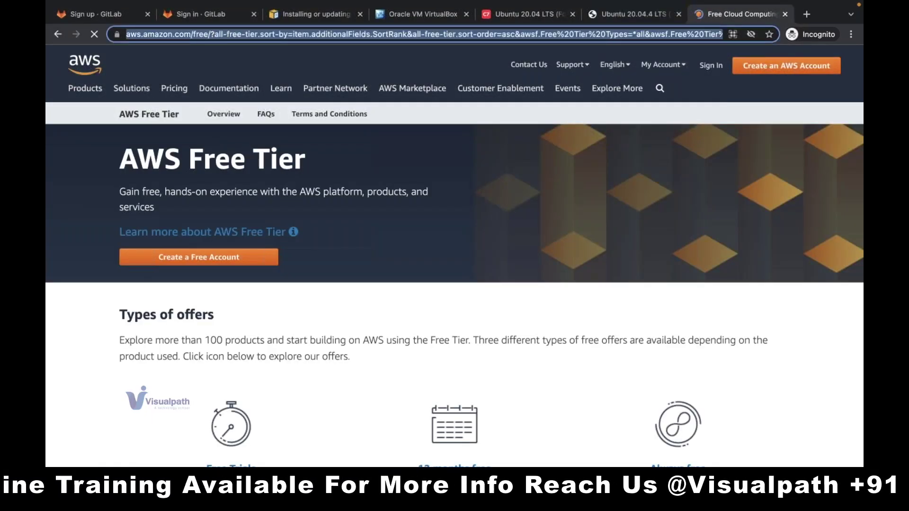
{"action": "left_click_drag", "start_coordinate": [237, 34], "coordinate": [126, 34]}
{"action": "key", "text": "super+c"}
{"action": "scroll", "coordinate": [454, 265], "scroll_direction": "down", "scroll_amount": 12}
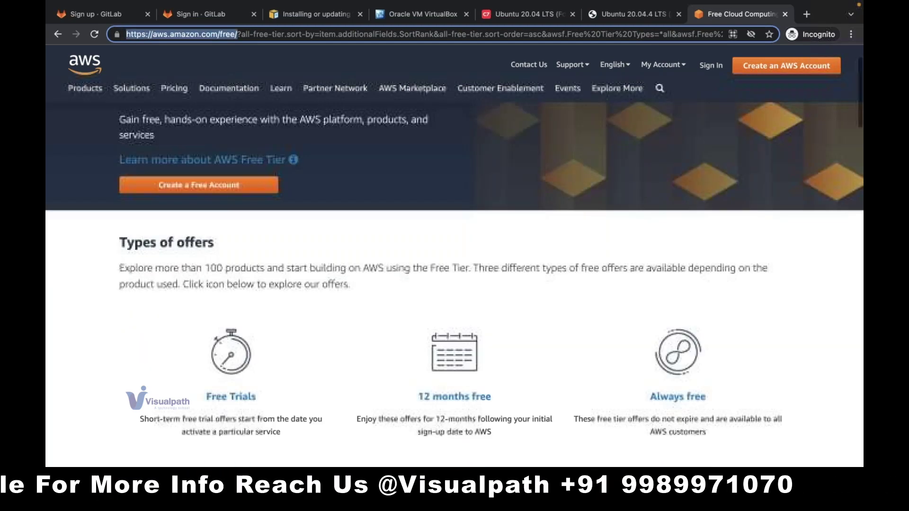
{"action": "scroll", "coordinate": [454, 265], "scroll_direction": "down", "scroll_amount": 5}
{"action": "scroll", "coordinate": [454, 265], "scroll_direction": "up", "scroll_amount": 8}
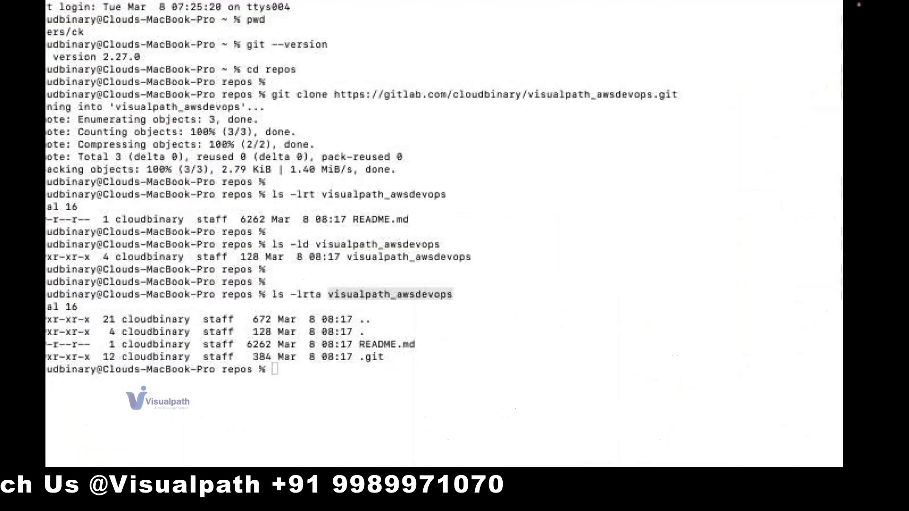
{"action": "left_click", "coordinate": [401, 381]}
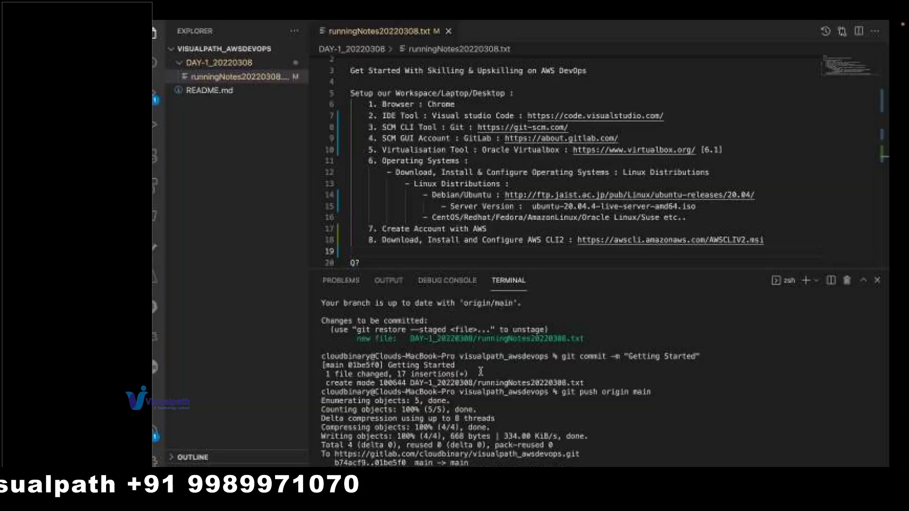
{"action": "left_click", "coordinate": [514, 229]}
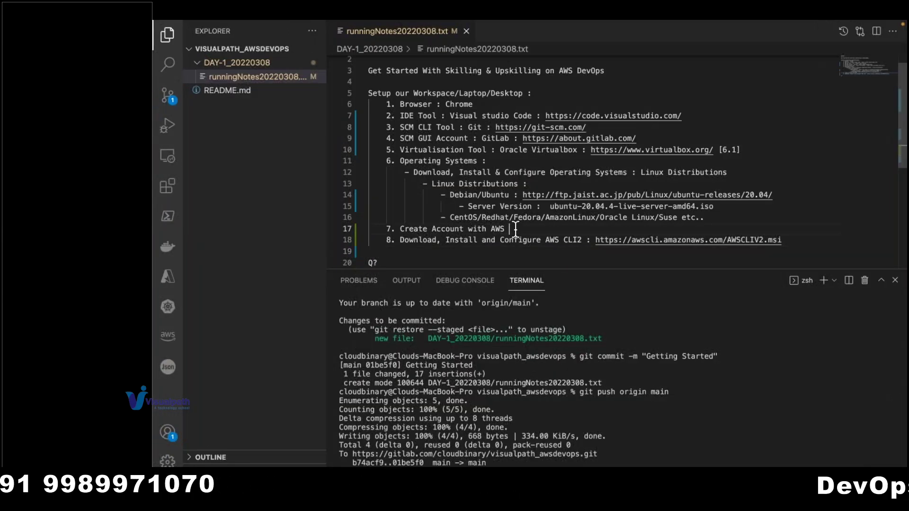
{"action": "type", "text": ":"}
{"action": "key", "text": "super+v"}
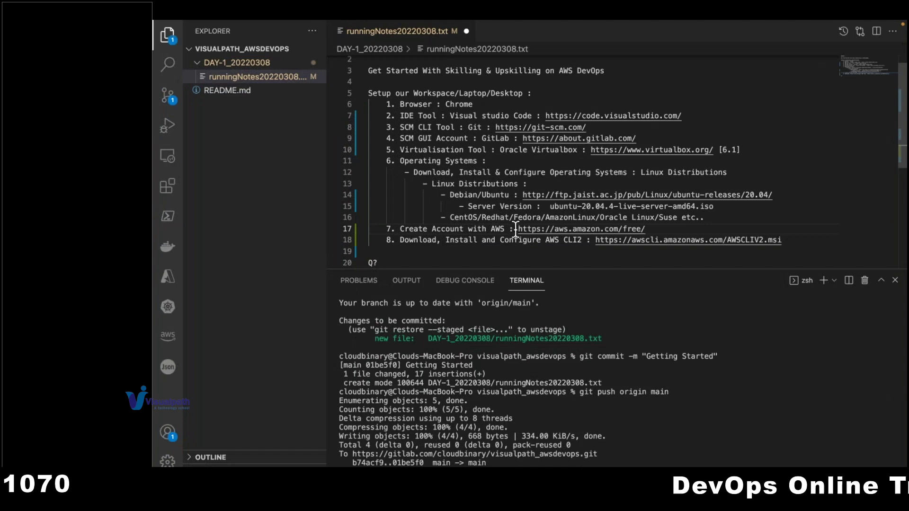
{"action": "left_click_drag", "start_coordinate": [518, 229], "coordinate": [648, 230]}
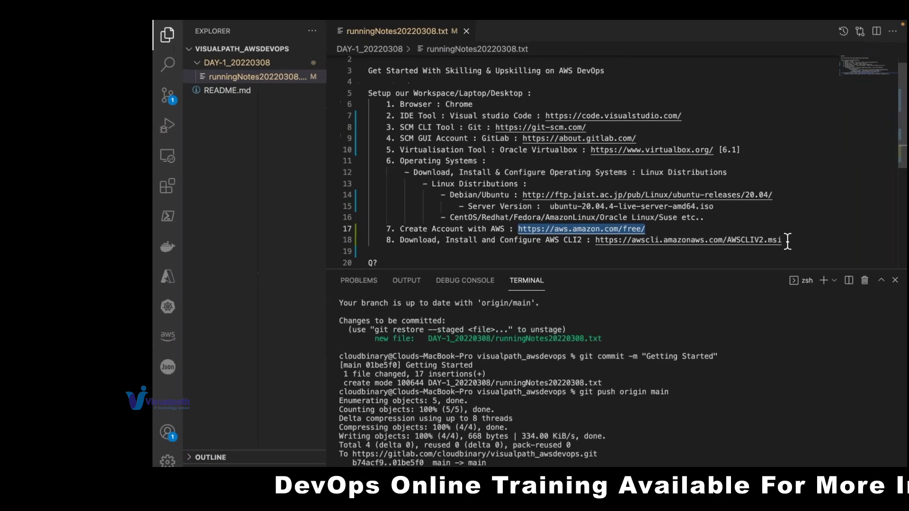
{"action": "left_click_drag", "start_coordinate": [731, 239], "coordinate": [592, 242]}
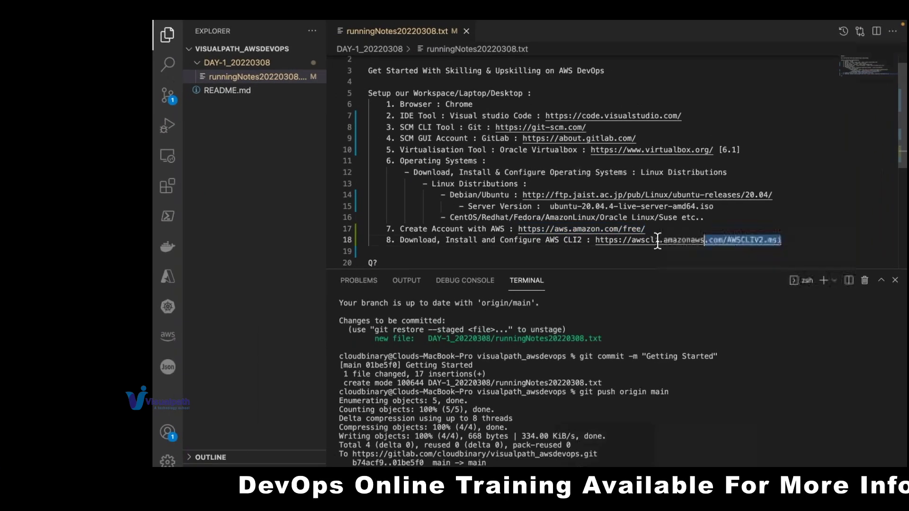
{"action": "left_click_drag", "start_coordinate": [658, 243], "coordinate": [595, 242]}
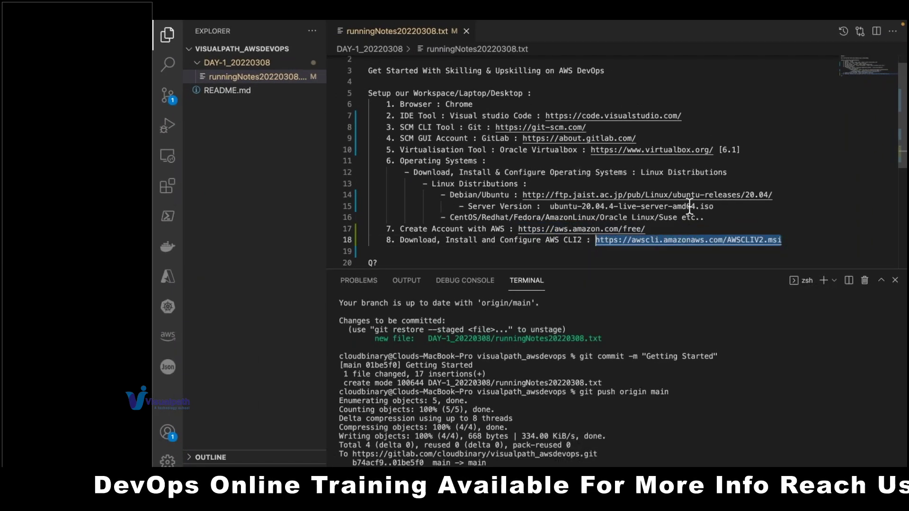
{"action": "left_click", "coordinate": [548, 181]}
- Switch to the EC2 console in Chrome, refresh the running instances list and select the Windows-Setup instance
{"action": "key", "text": "ctrl+Left"}
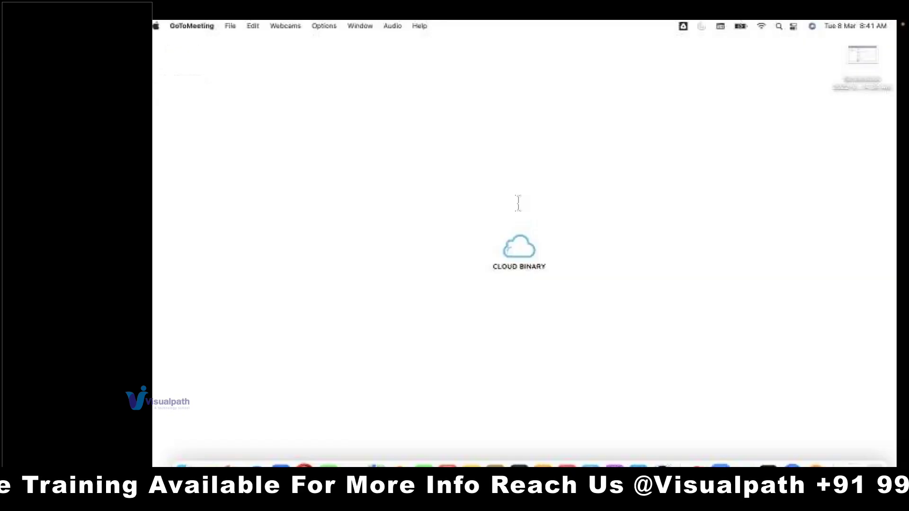
{"action": "key", "text": "ctrl+Right"}
{"action": "key", "text": "ctrl+Right"}
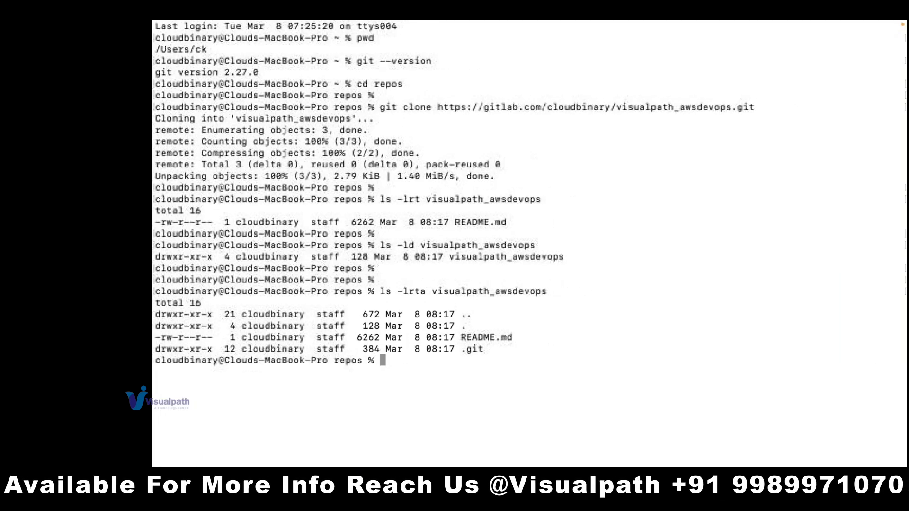
{"action": "key", "text": "ctrl+Right"}
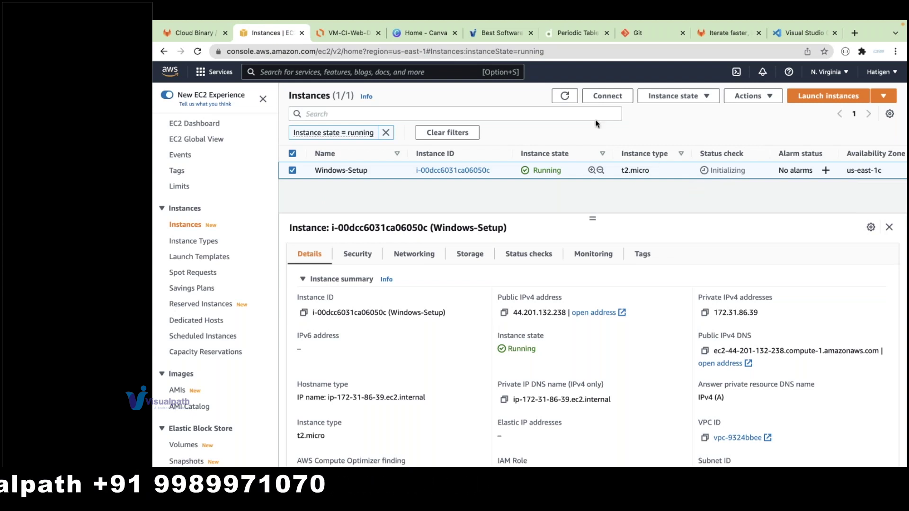
{"action": "left_click", "coordinate": [564, 96]}
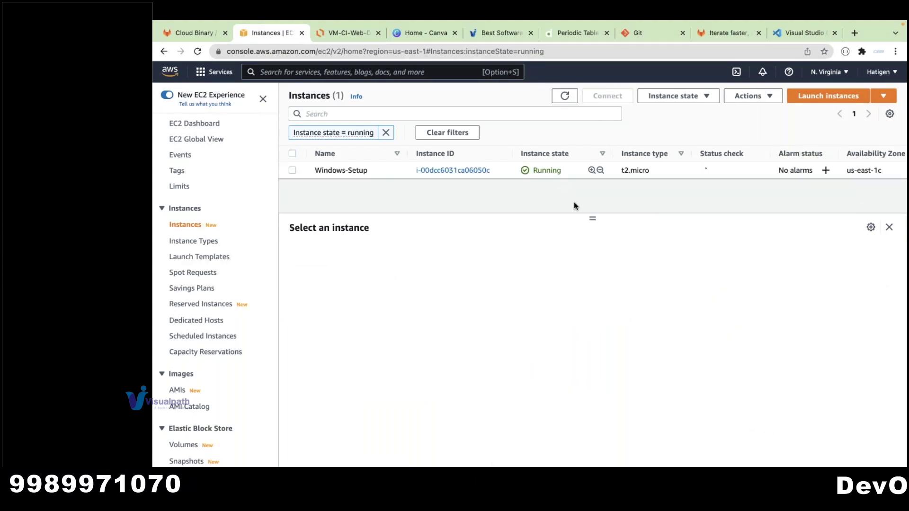
{"action": "left_click", "coordinate": [292, 171]}
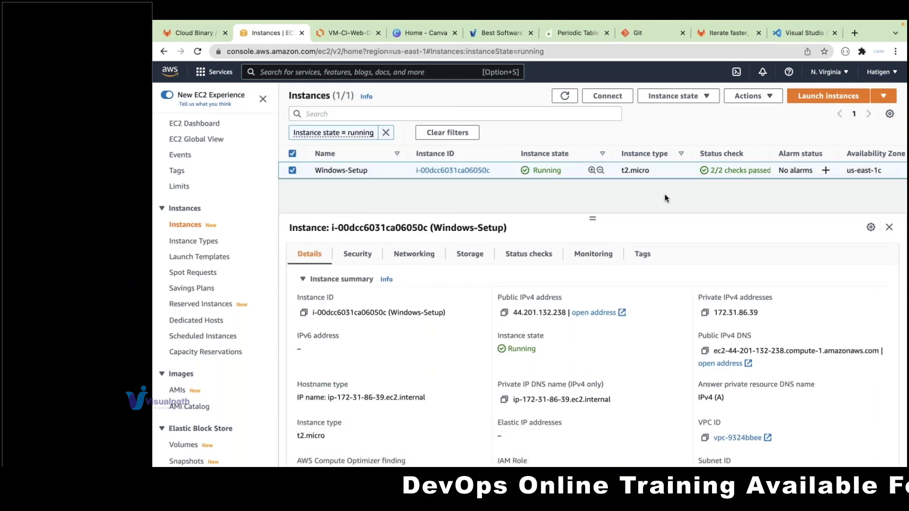
- Review the open incognito Chrome pages for AWS Free Tier, GitLab sign-up and sign-in, Ubuntu 20.04.4, VirtualBox and AWS CLI installation
{"action": "key", "text": "ctrl+Right"}
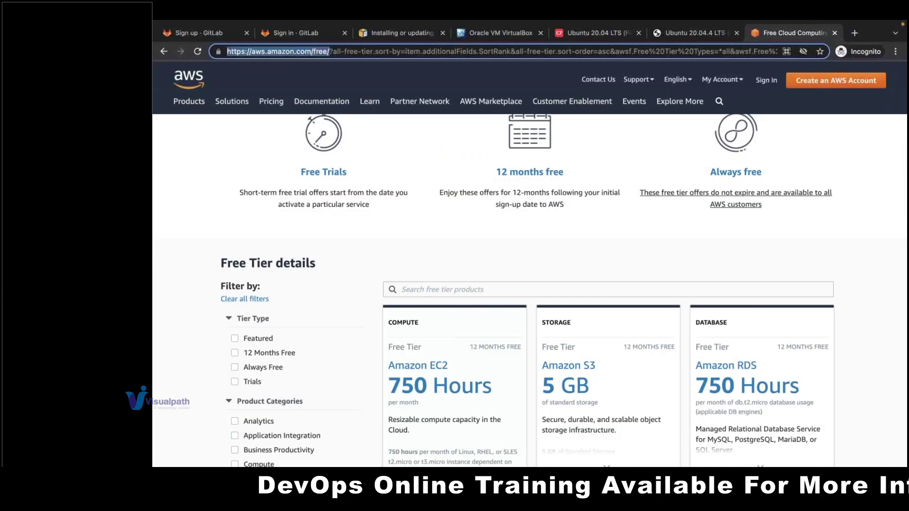
{"action": "scroll", "coordinate": [610, 261], "scroll_direction": "up", "scroll_amount": 3}
{"action": "scroll", "coordinate": [610, 261], "scroll_direction": "up", "scroll_amount": 3}
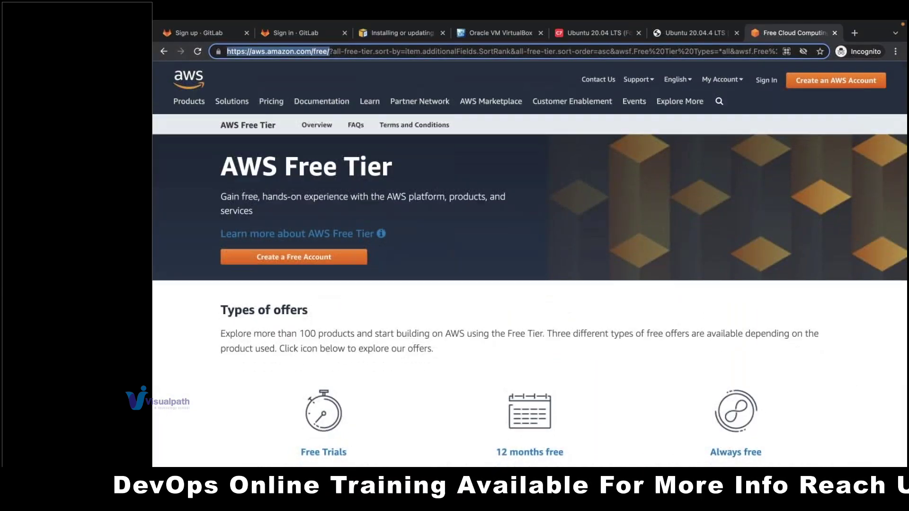
{"action": "left_click", "coordinate": [281, 35]}
{"action": "left_click", "coordinate": [204, 36]}
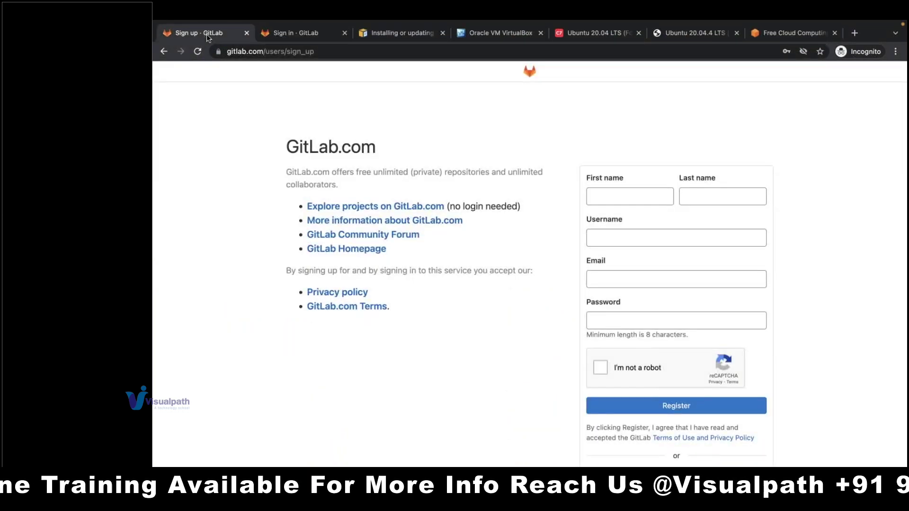
{"action": "left_click", "coordinate": [314, 38]}
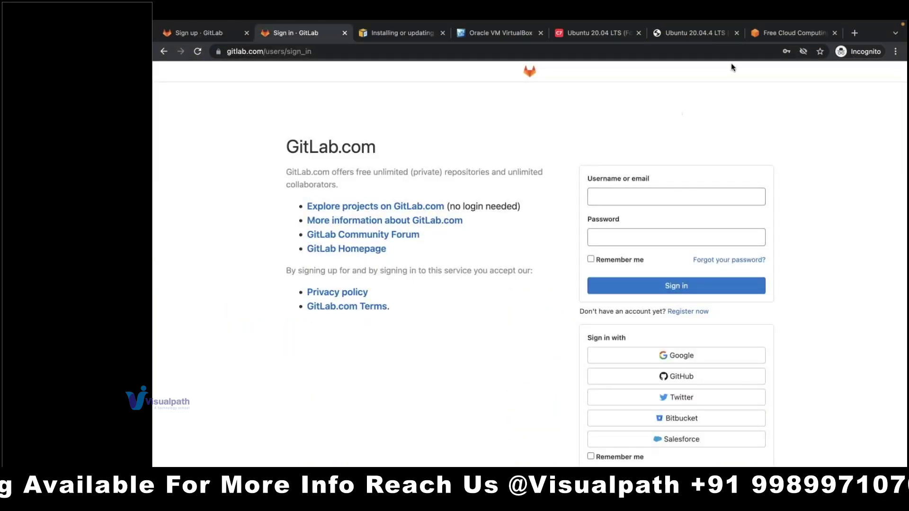
{"action": "left_click", "coordinate": [784, 30]}
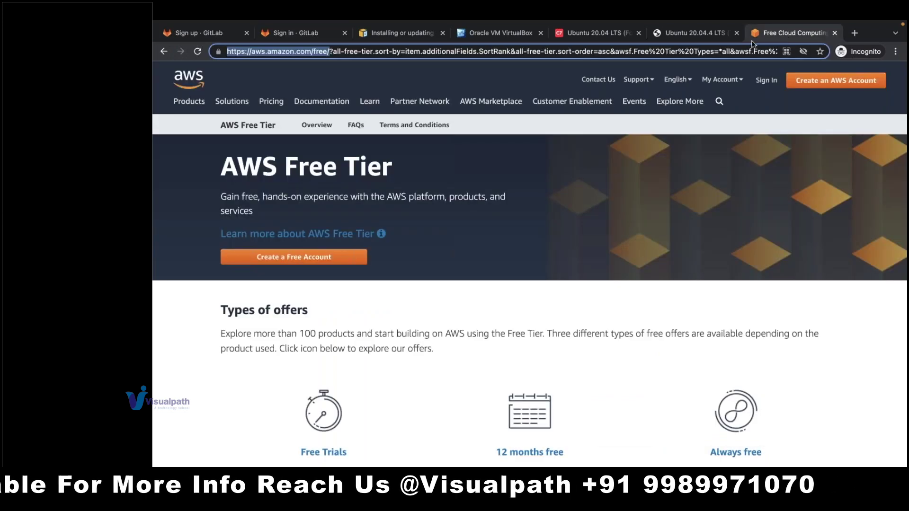
{"action": "left_click", "coordinate": [691, 33]}
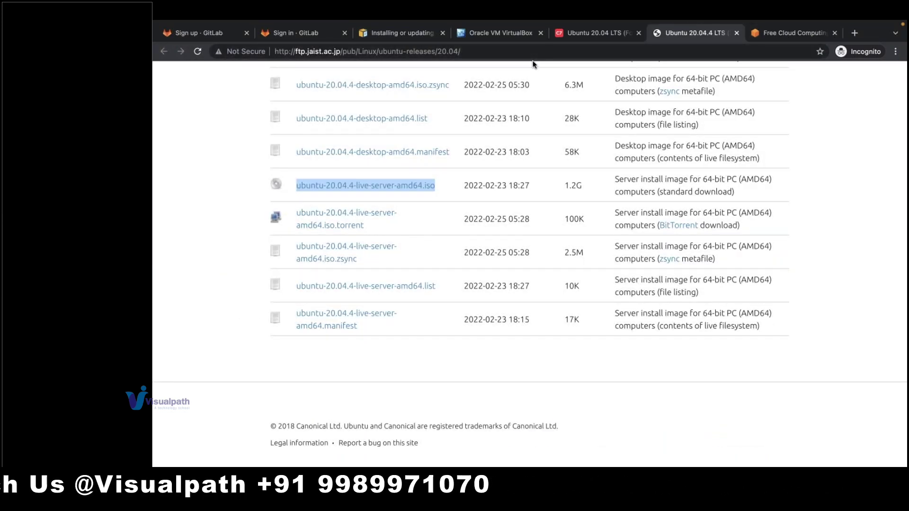
{"action": "left_click", "coordinate": [492, 43]}
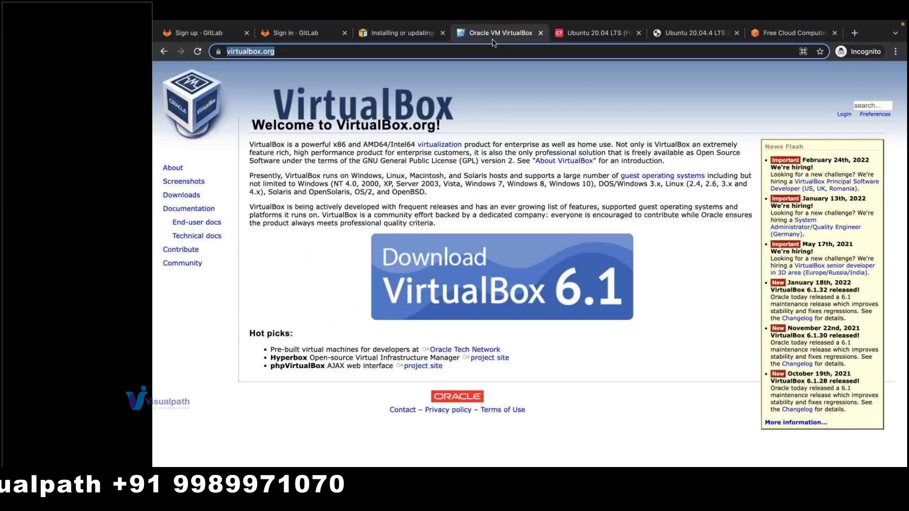
{"action": "left_click", "coordinate": [383, 35]}
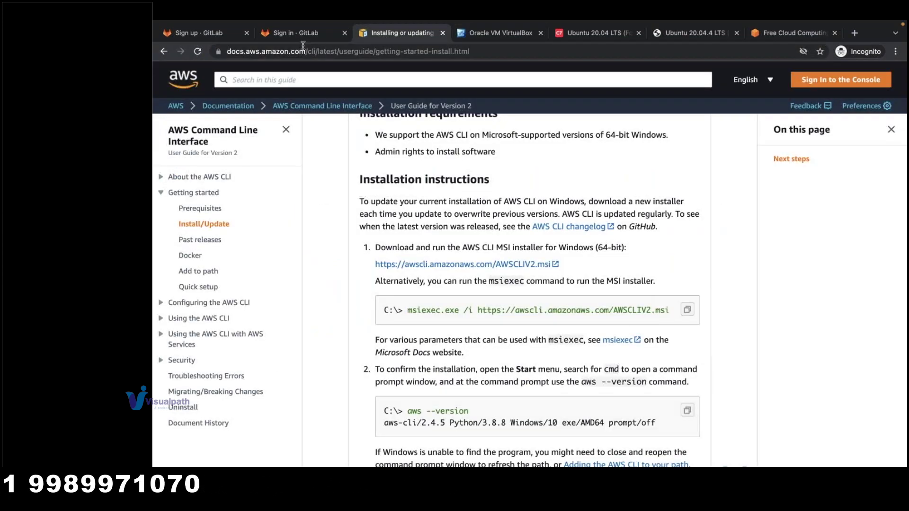
{"action": "left_click", "coordinate": [288, 42]}
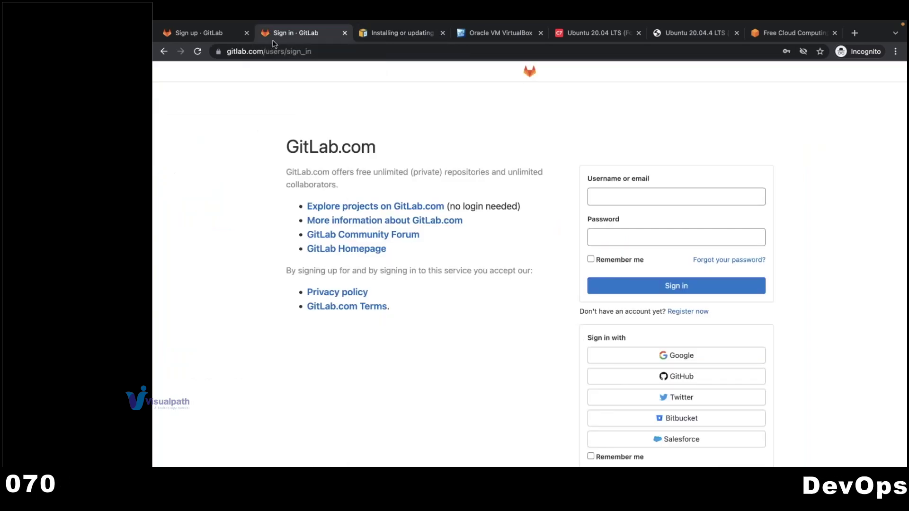
{"action": "left_click", "coordinate": [206, 39]}
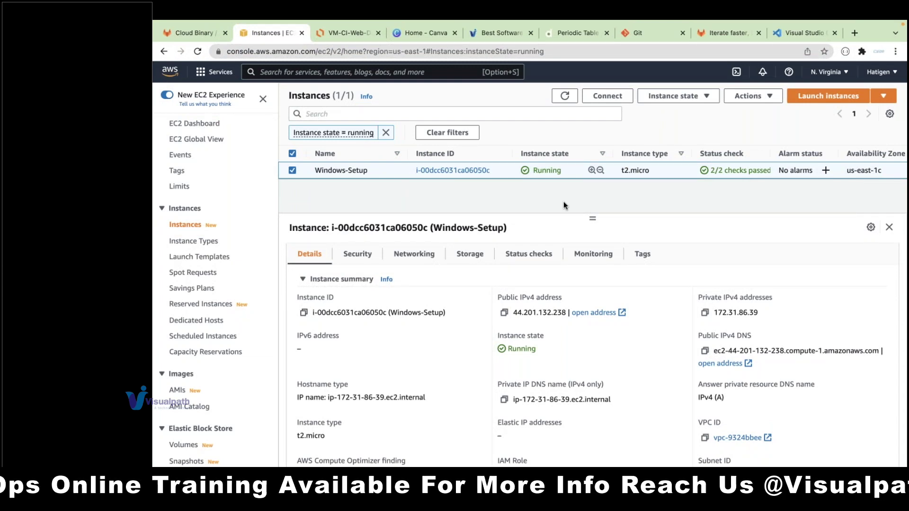
- Open the RDP client connection details of the Windows-Setup instance in the EC2 console and request its Windows password
{"action": "left_click", "coordinate": [607, 96]}
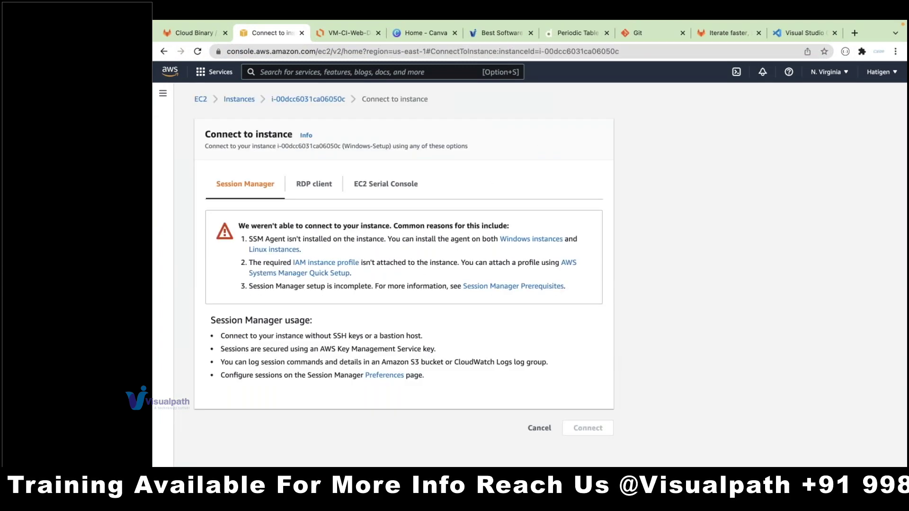
{"action": "left_click", "coordinate": [307, 187]}
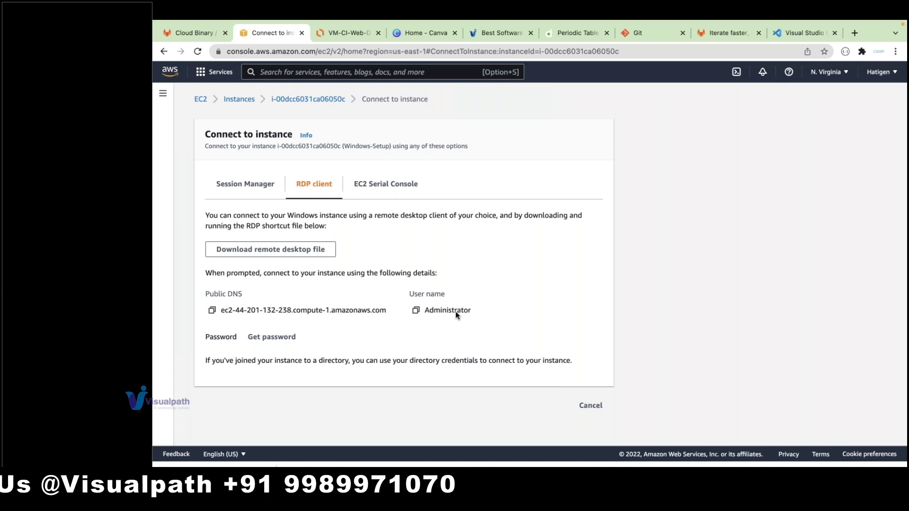
{"action": "left_click", "coordinate": [275, 337]}
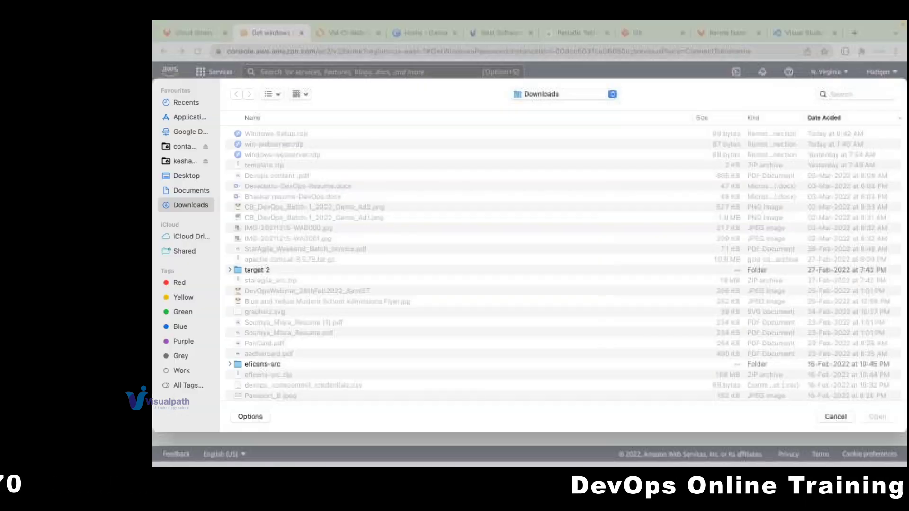
- Load the private key .pem file associated with the instance from the Downloads folder for decrypting the Windows password
{"action": "scroll", "coordinate": [563, 263], "scroll_direction": "down", "scroll_amount": 10}
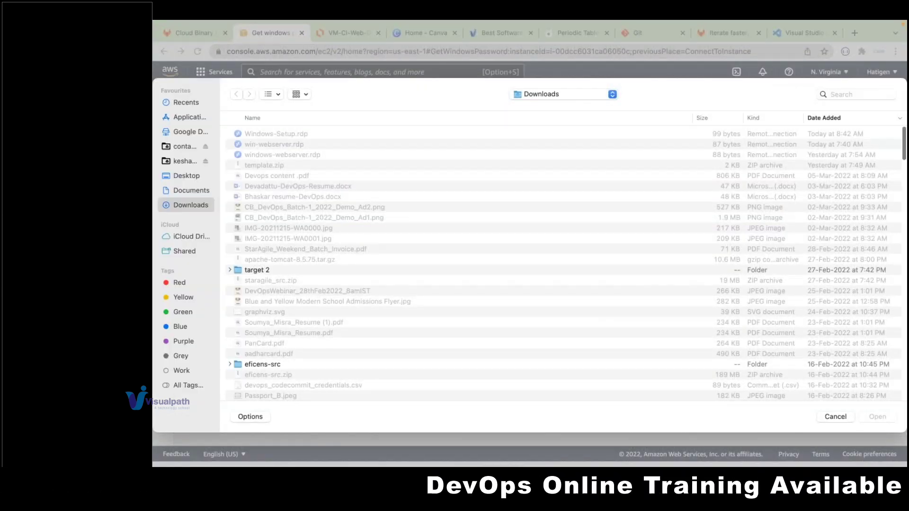
{"action": "scroll", "coordinate": [563, 263], "scroll_direction": "down", "scroll_amount": 8}
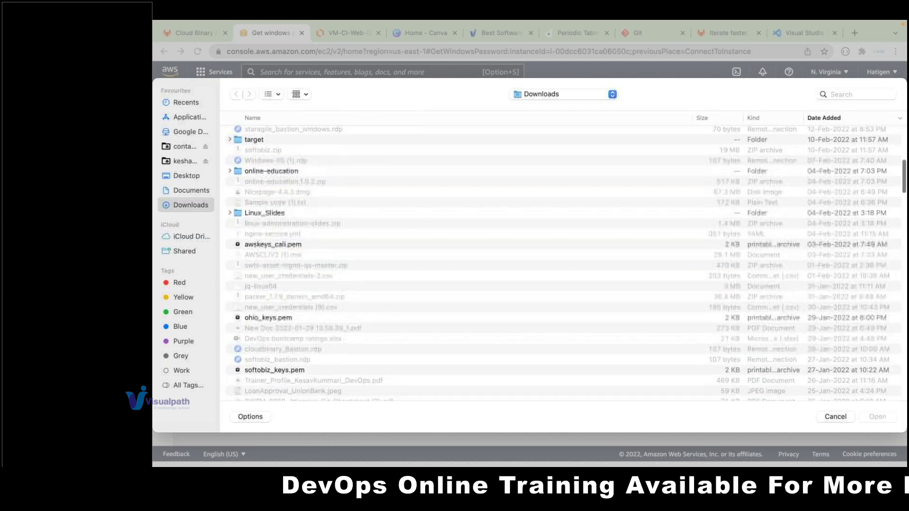
{"action": "scroll", "coordinate": [563, 263], "scroll_direction": "down", "scroll_amount": 10}
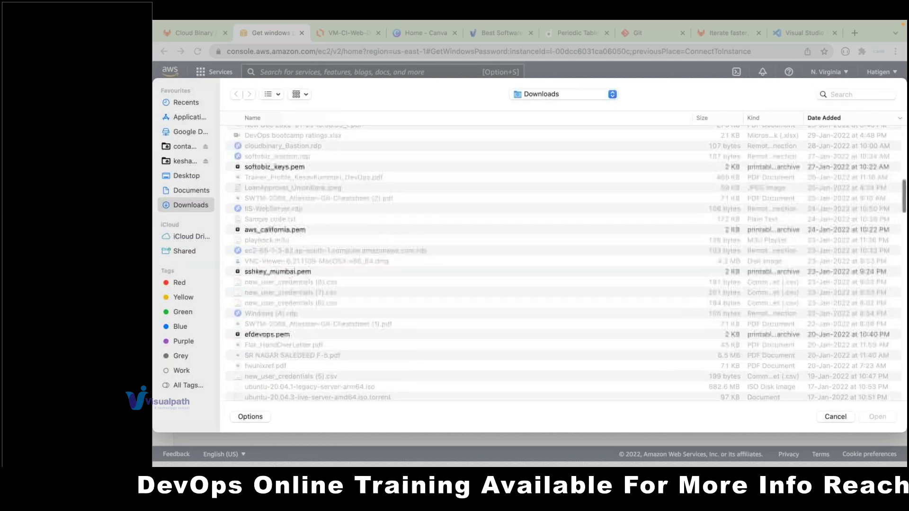
{"action": "scroll", "coordinate": [563, 263], "scroll_direction": "down", "scroll_amount": 12}
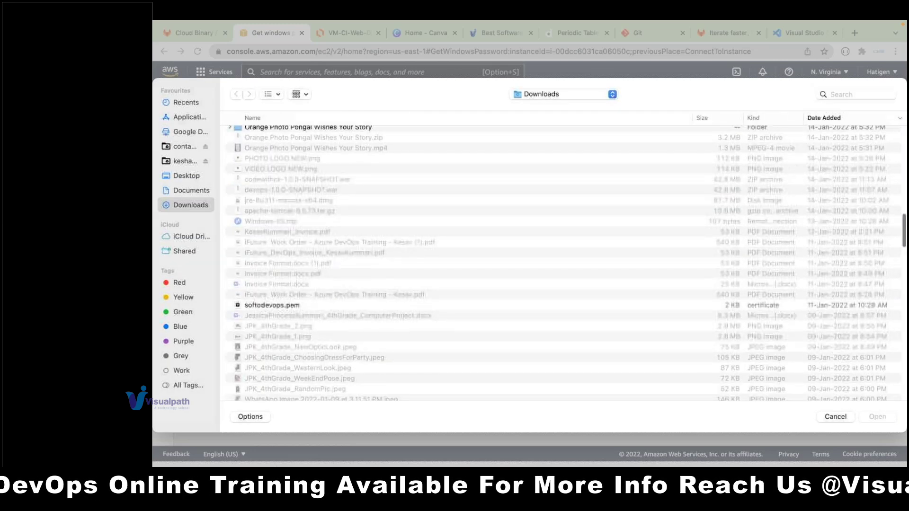
{"action": "scroll", "coordinate": [564, 263], "scroll_direction": "down", "scroll_amount": 15}
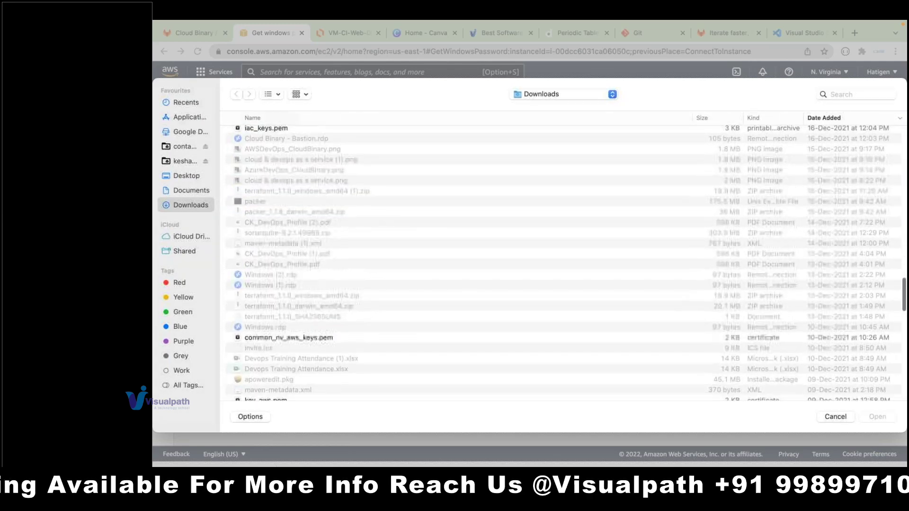
{"action": "scroll", "coordinate": [338, 354], "scroll_direction": "down", "scroll_amount": 8}
{"action": "scroll", "coordinate": [338, 353], "scroll_direction": "down", "scroll_amount": 8}
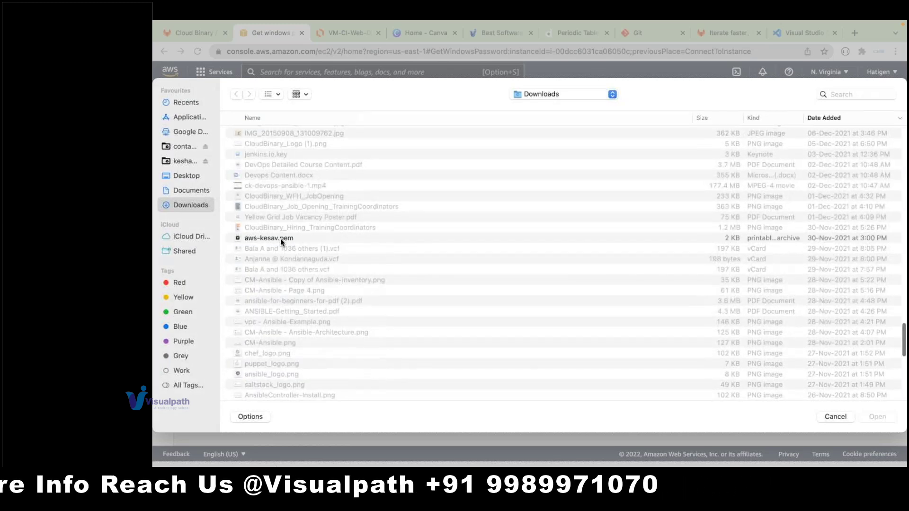
{"action": "left_click", "coordinate": [280, 237]}
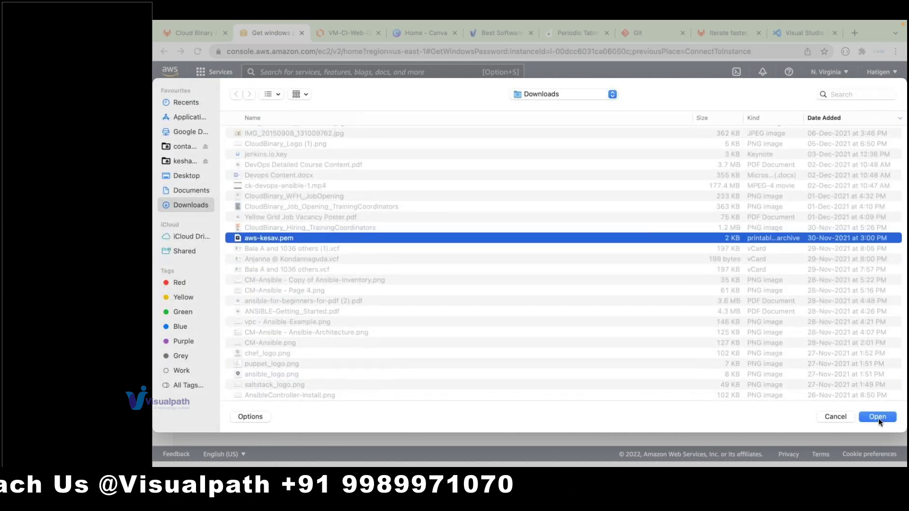
{"action": "left_click", "coordinate": [877, 417]}
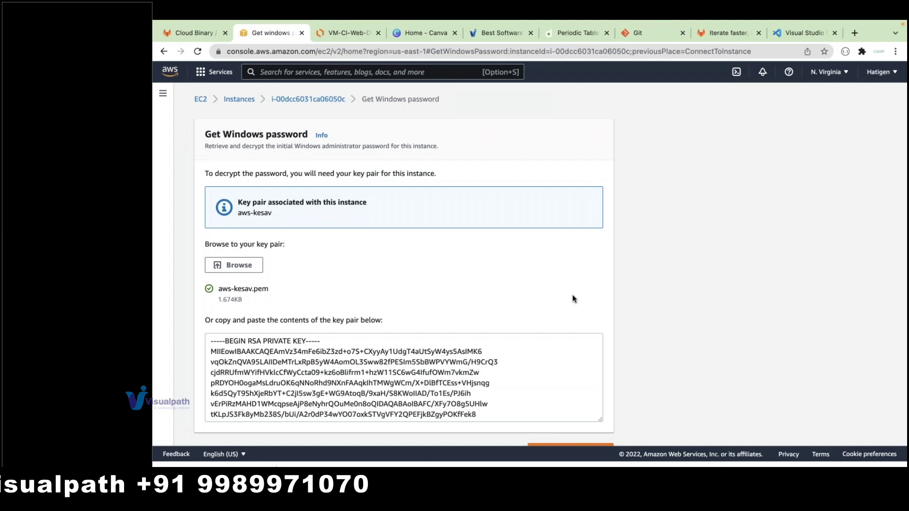
- Decrypt and copy the Windows administrator password, and check the copy by searching the page for the pasted password
{"action": "scroll", "coordinate": [572, 298], "scroll_direction": "down", "scroll_amount": 1}
{"action": "left_click", "coordinate": [549, 429]}
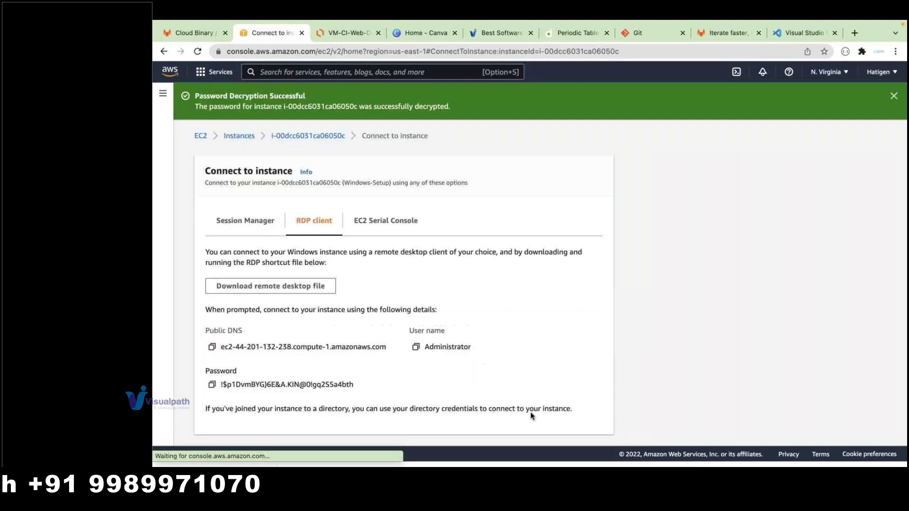
{"action": "left_click", "coordinate": [212, 385]}
{"action": "key", "text": "super+f"}
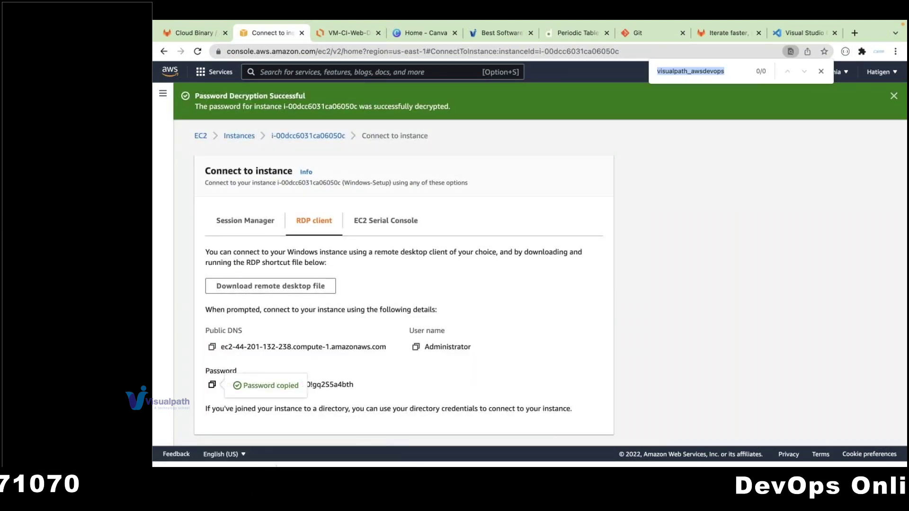
{"action": "key", "text": "super+v"}
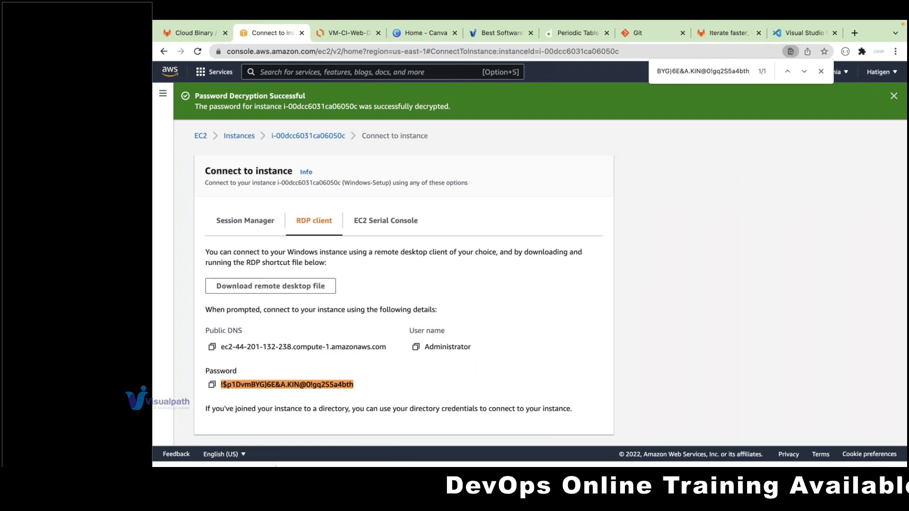
- Connect to the Windows-Setup instance in Microsoft Remote Desktop, accepting the unverified certificate and pasting the Administrator account password
{"action": "left_click", "coordinate": [308, 478]}
{"action": "left_click", "coordinate": [294, 434]}
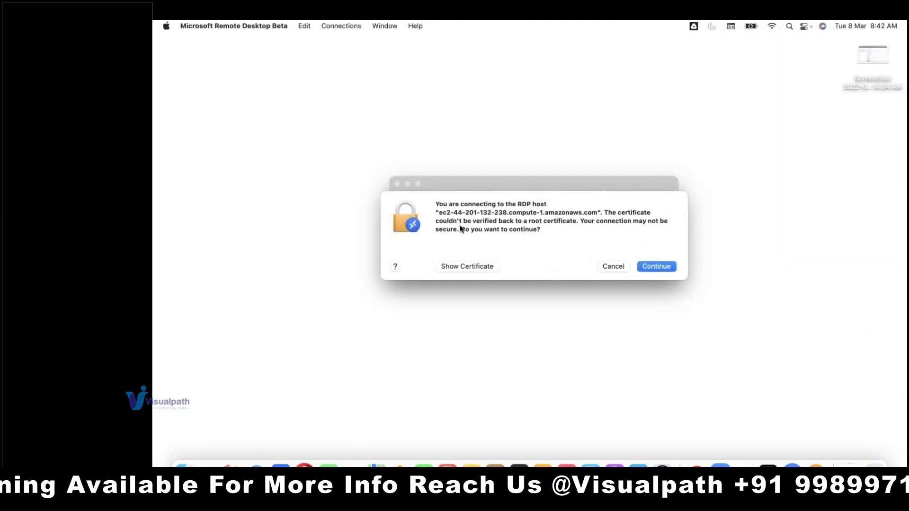
{"action": "left_click", "coordinate": [648, 265]}
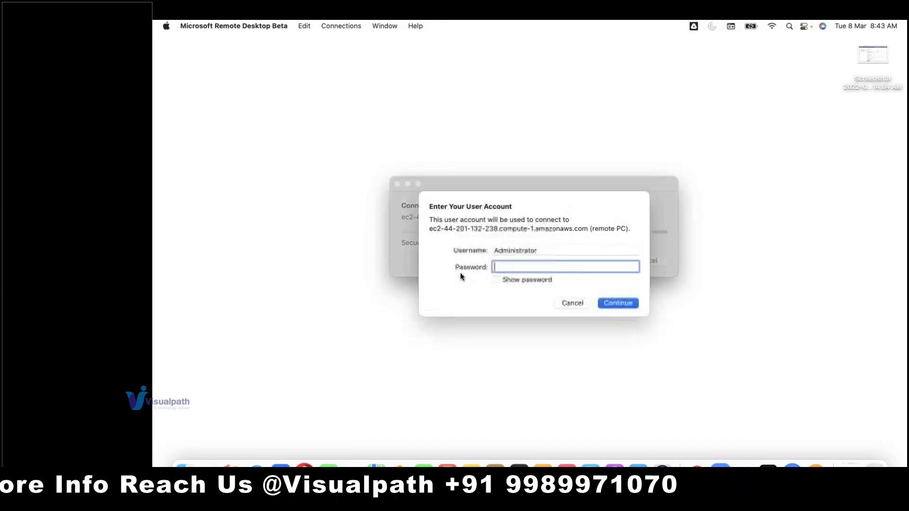
{"action": "key", "text": "super+v"}
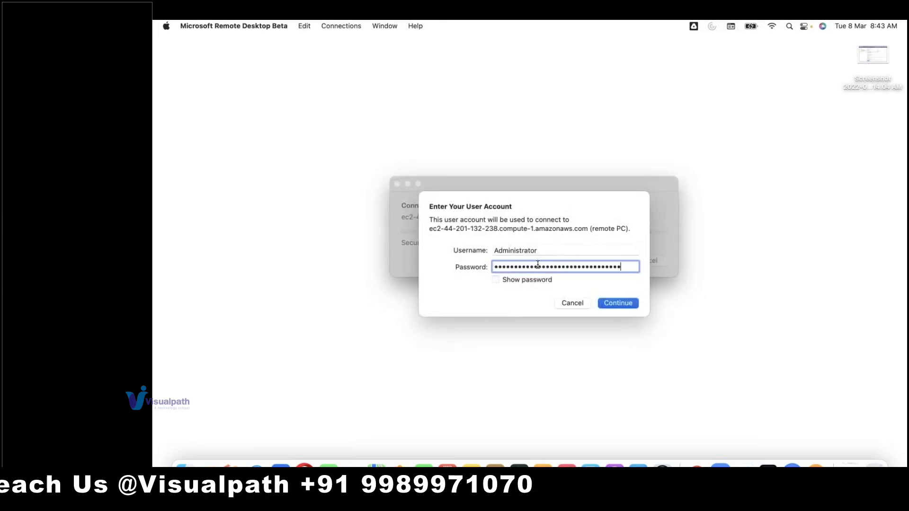
{"action": "left_click", "coordinate": [501, 279]}
{"action": "left_click", "coordinate": [624, 303]}
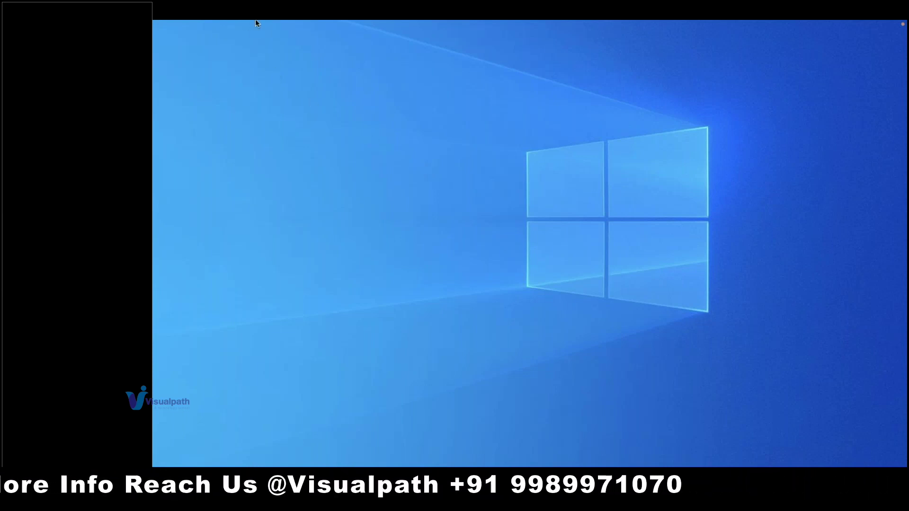
- Fit the Windows-Setup remote session to the window and allow the PC to be discoverable on Network 2
{"action": "mouse_move", "coordinate": [256, 20]}
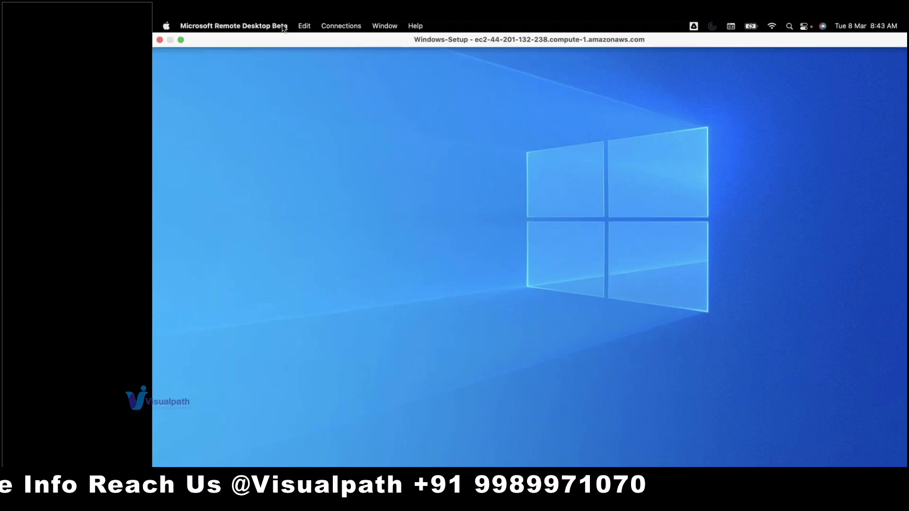
{"action": "left_click", "coordinate": [374, 29]}
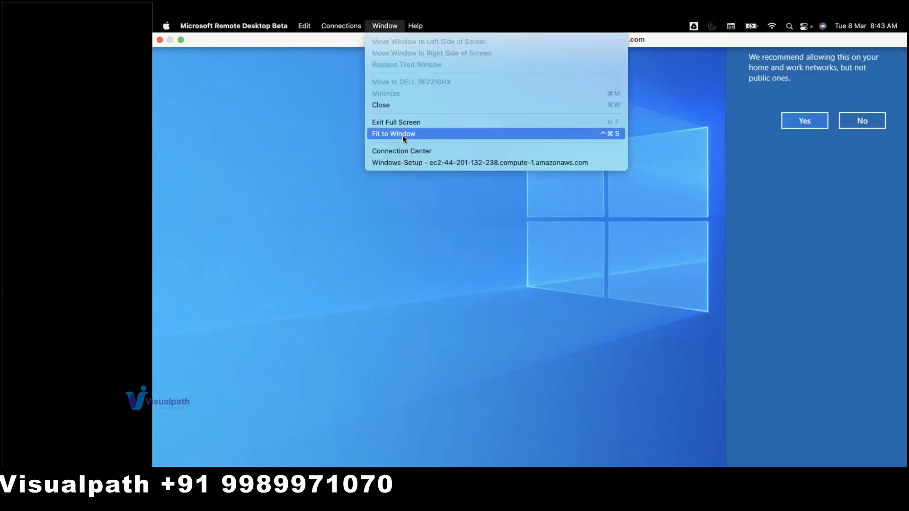
{"action": "left_click", "coordinate": [402, 135]}
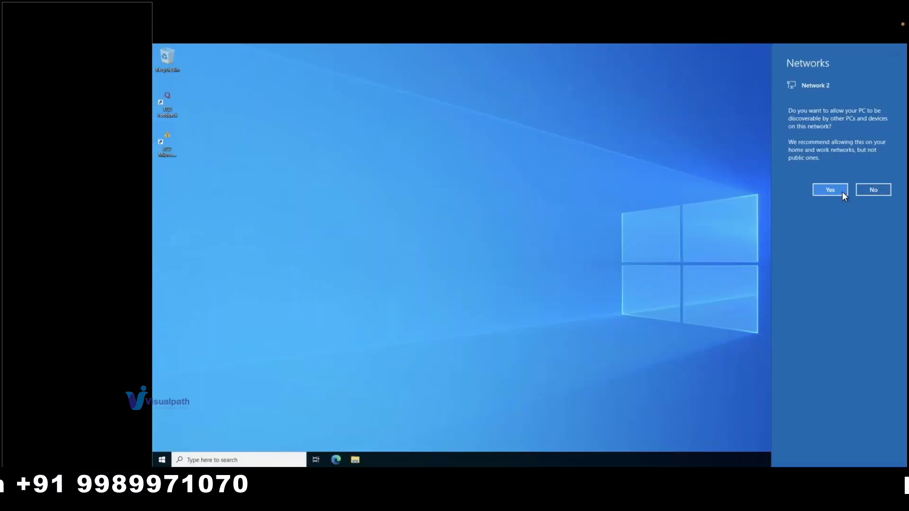
{"action": "left_click", "coordinate": [842, 191]}
{"action": "left_click", "coordinate": [649, 191]}
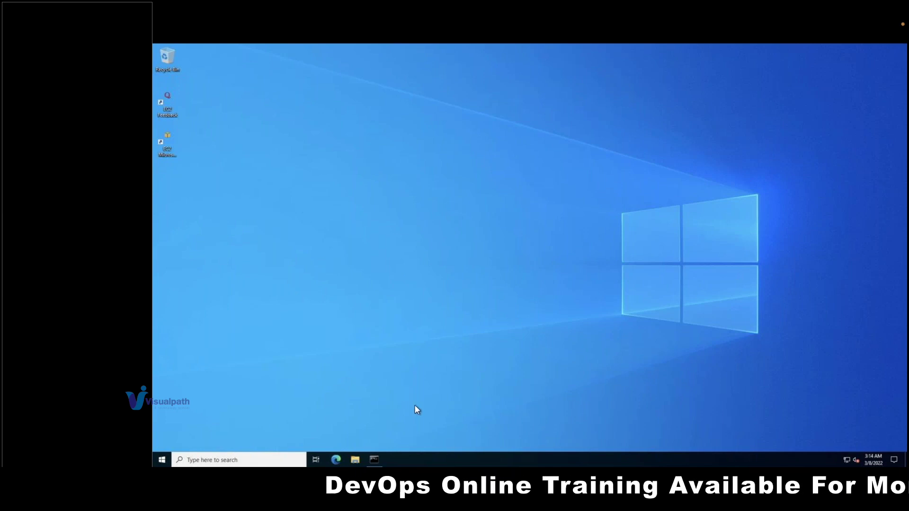
- Start Microsoft Edge on the remote desktop without syncing data and advance its welcome tour to the Privacy page
{"action": "left_click", "coordinate": [373, 459]}
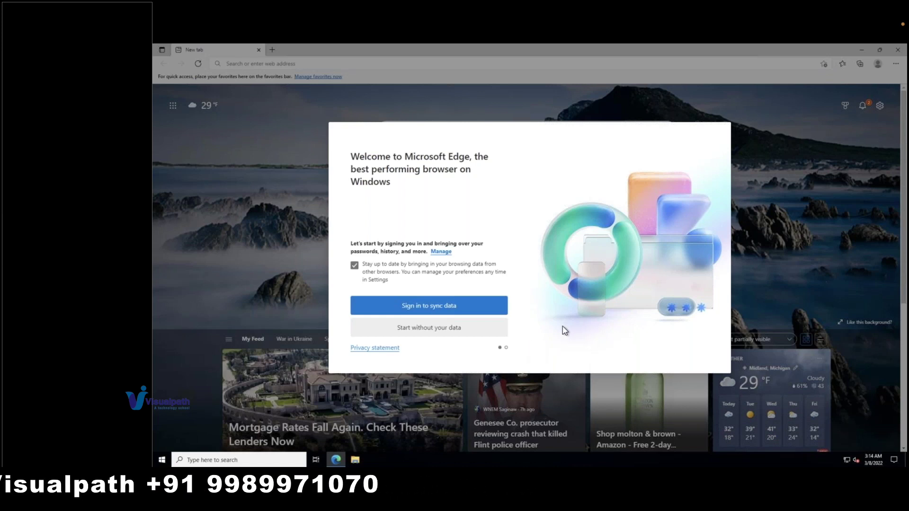
{"action": "left_click", "coordinate": [440, 333]}
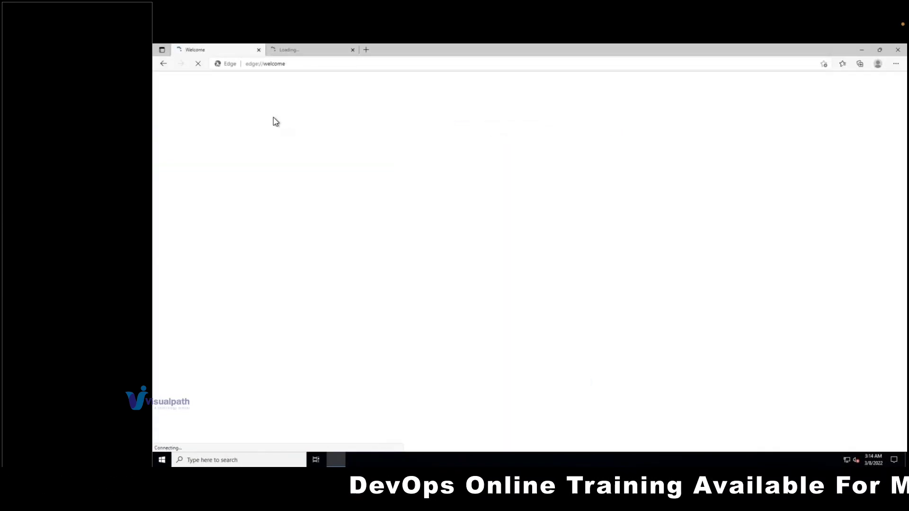
{"action": "left_click", "coordinate": [258, 50]}
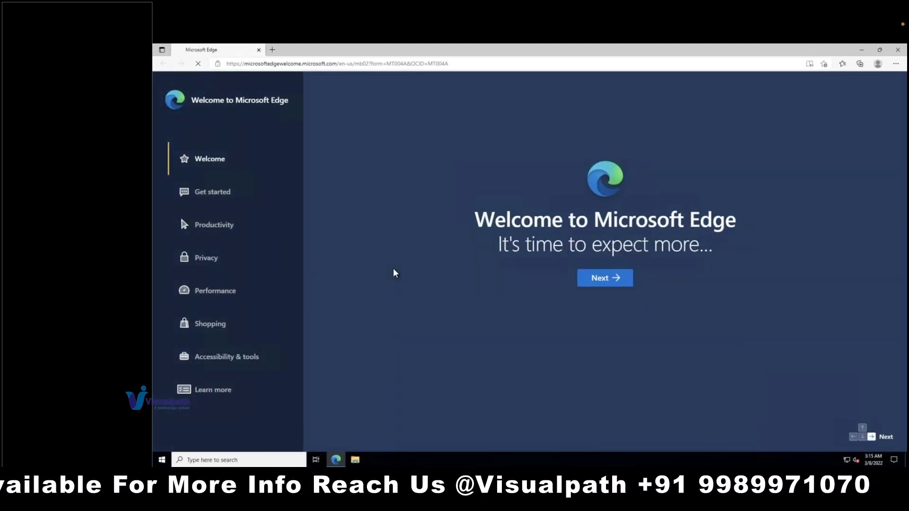
{"action": "key", "text": "Right"}
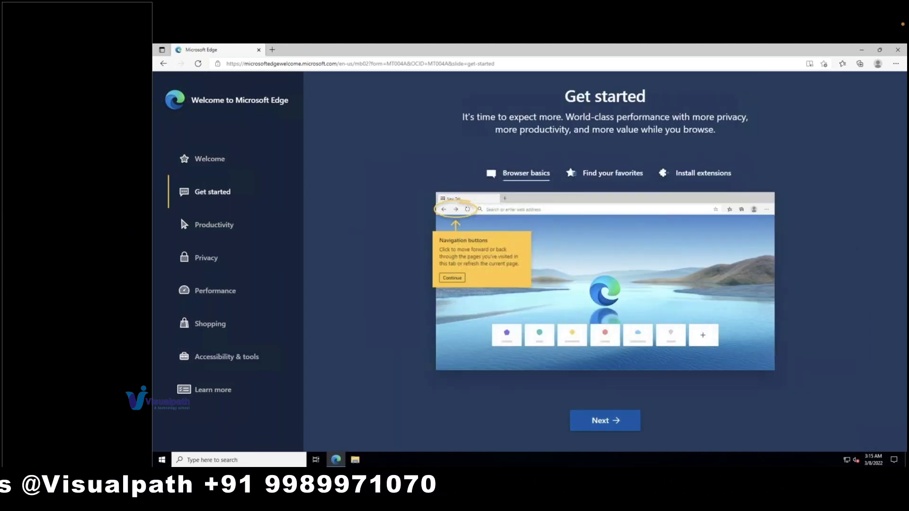
{"action": "key", "text": "Right"}
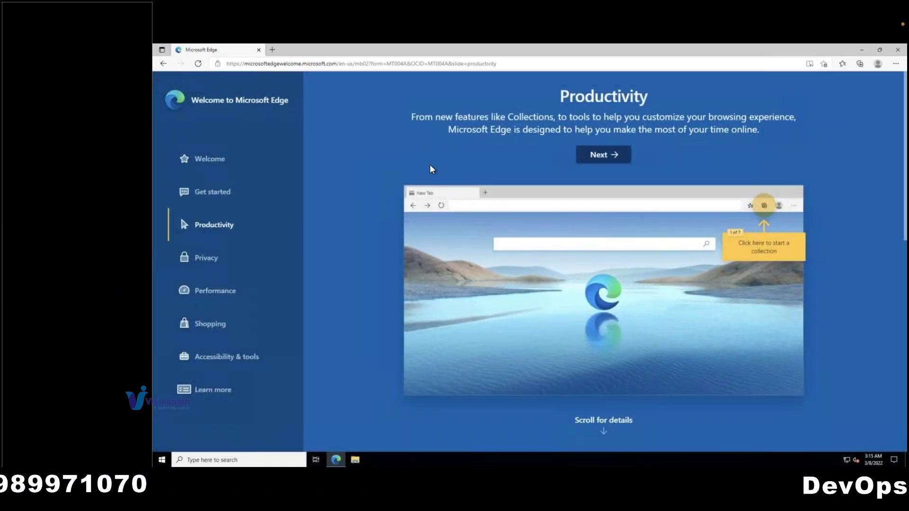
{"action": "left_click", "coordinate": [604, 155]}
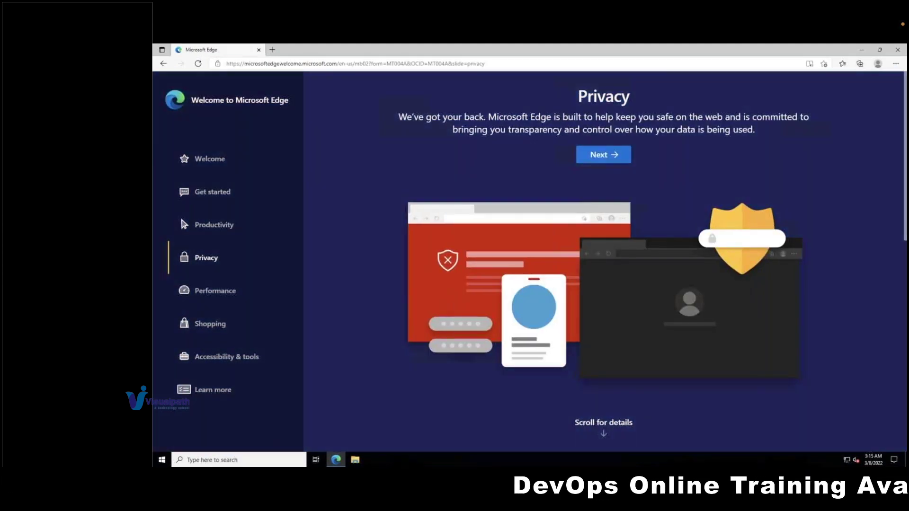
- Load the Git website at git-scm.com in place of the Edge welcome tour
{"action": "key", "text": "ctrl+l"}
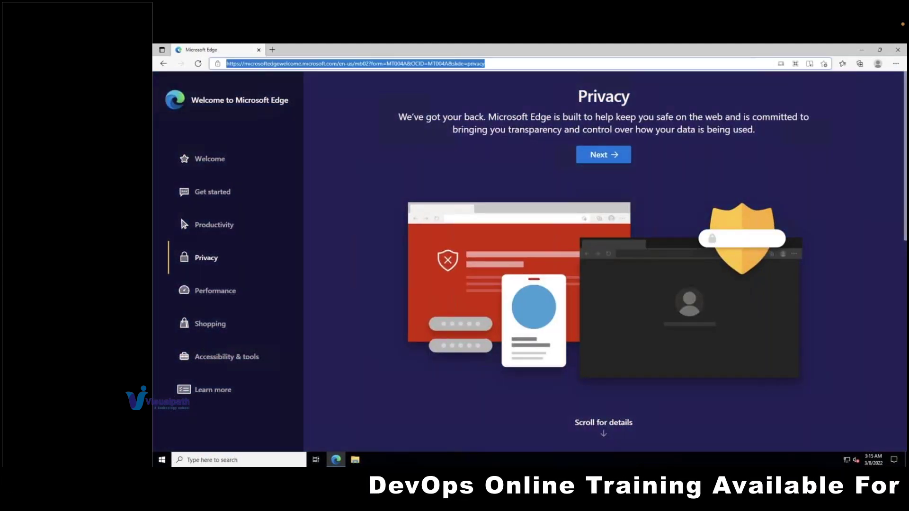
{"action": "type", "text": "git"}
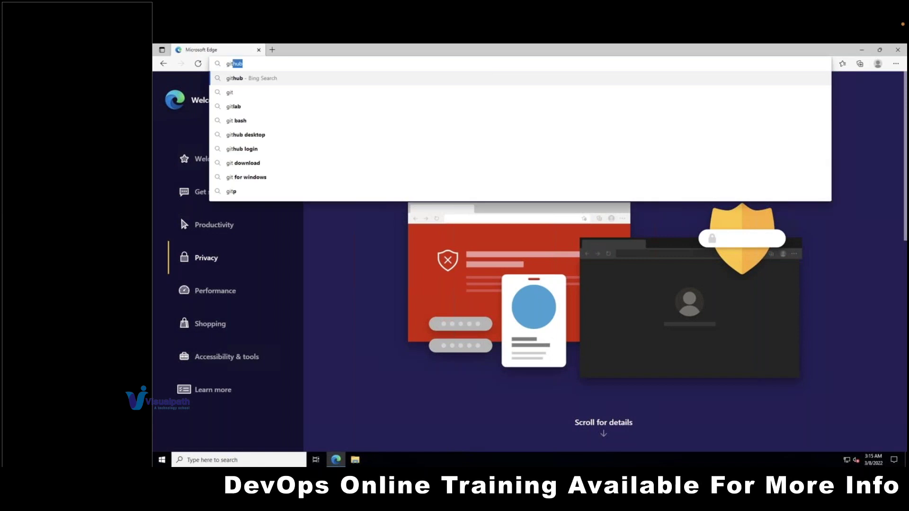
{"action": "type", "text": "."}
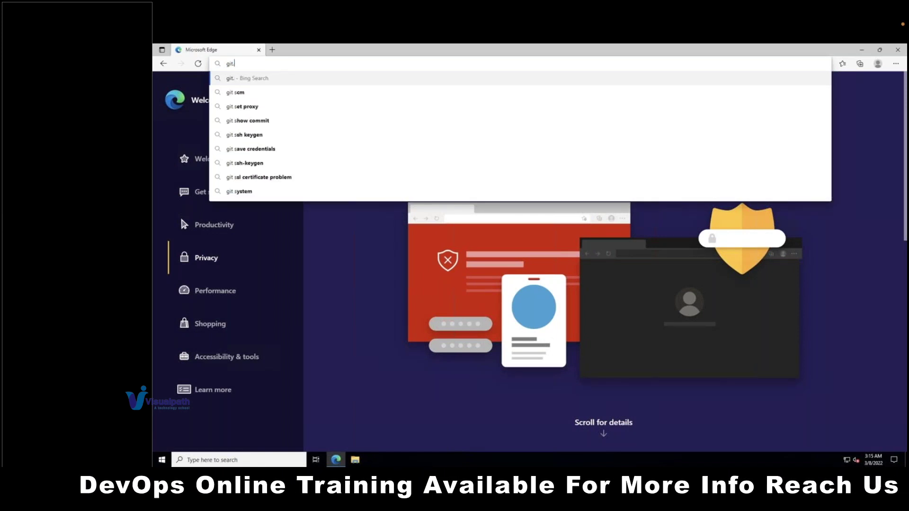
{"action": "type", "text": "scm"}
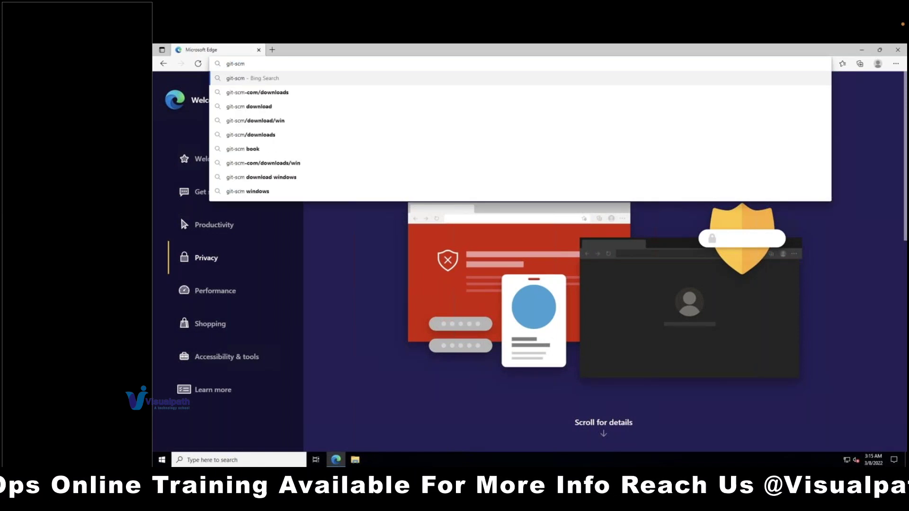
{"action": "type", "text": ".com"}
{"action": "key", "text": "Return"}
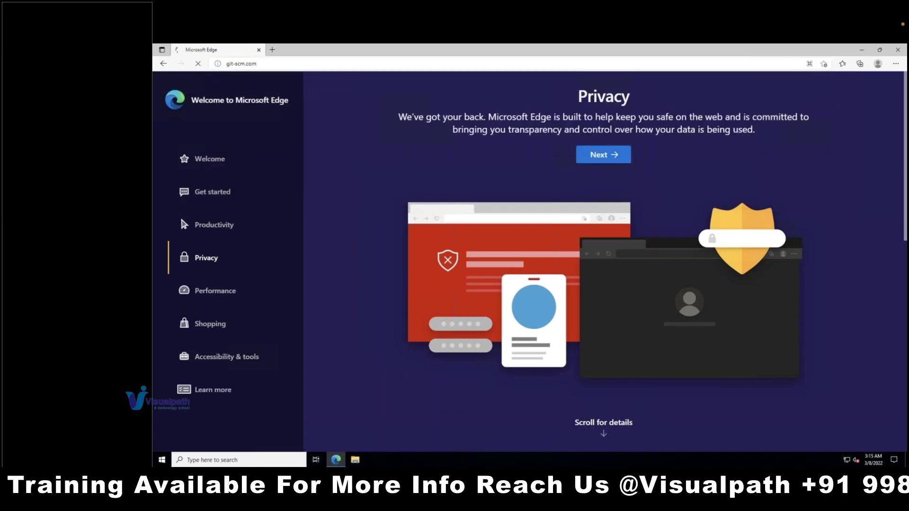